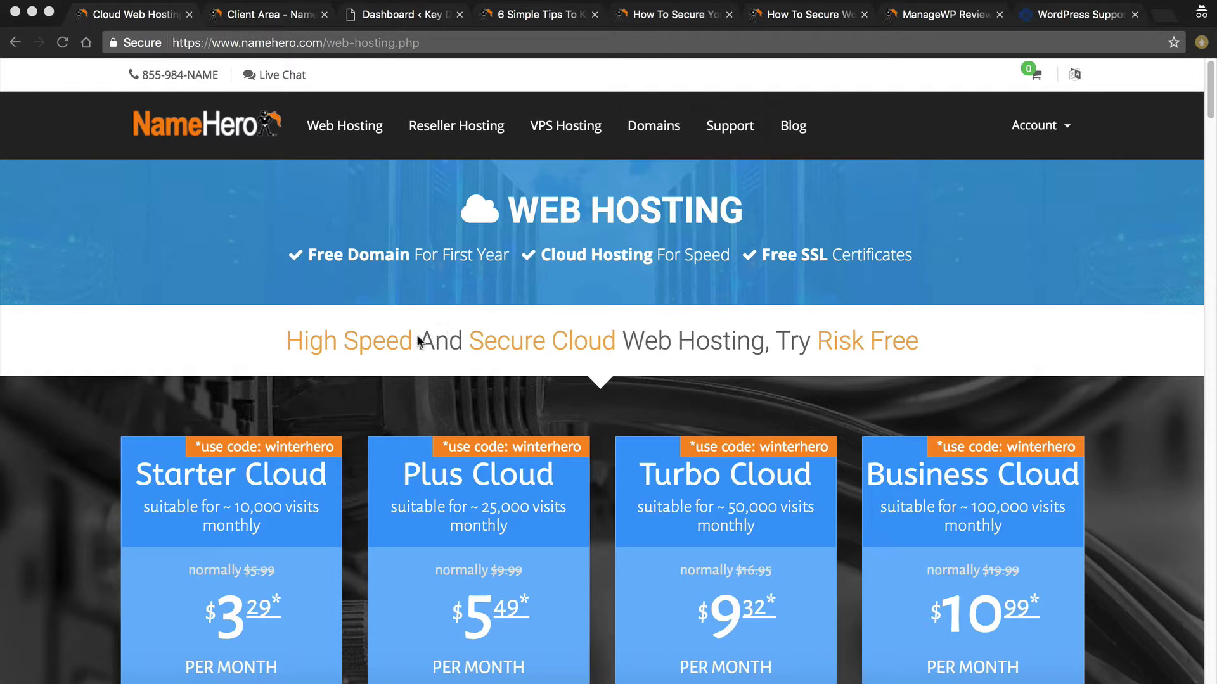
Scroll to the Starter, Plus, Turbo and Business Cloud plan cards with their feature lists
scroll(406, 339, "down", 2)
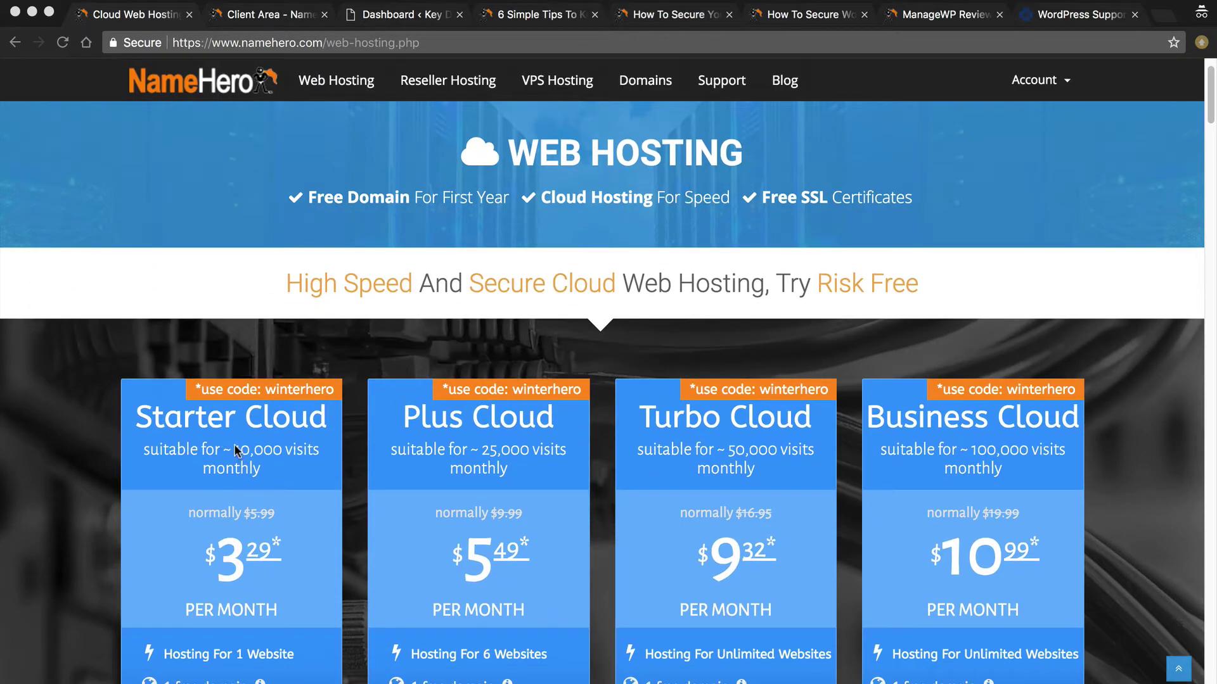
scroll(120, 457, "down", 5)
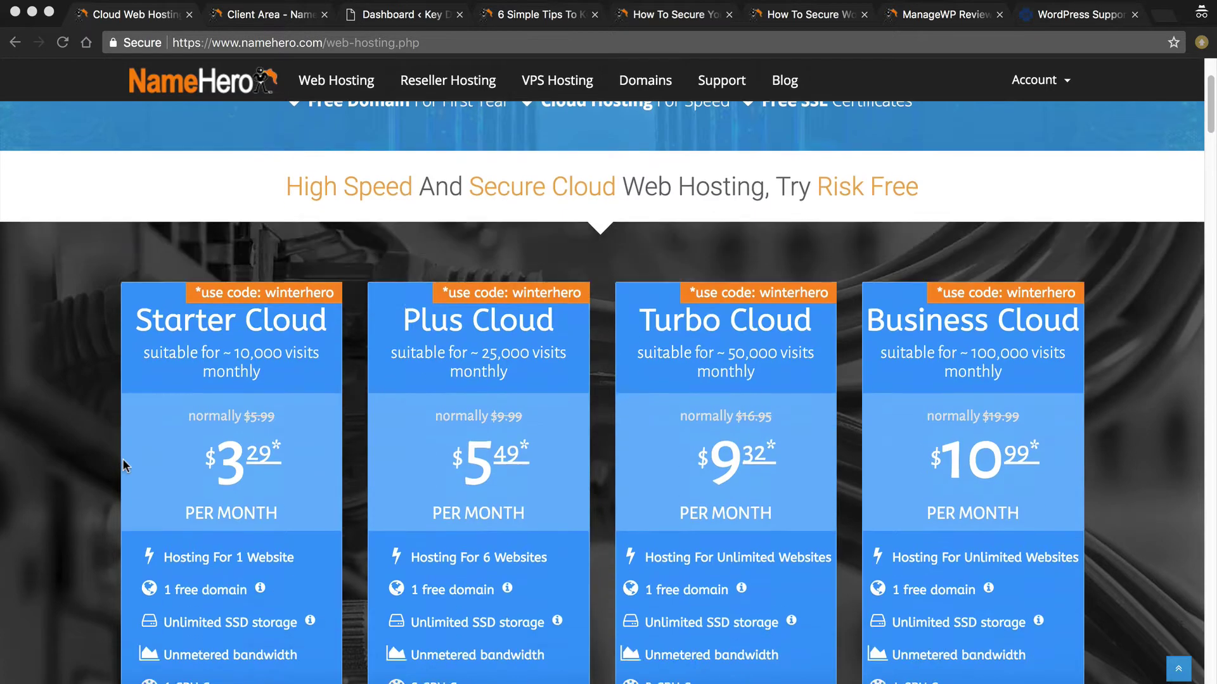
scroll(116, 450, "down", 1)
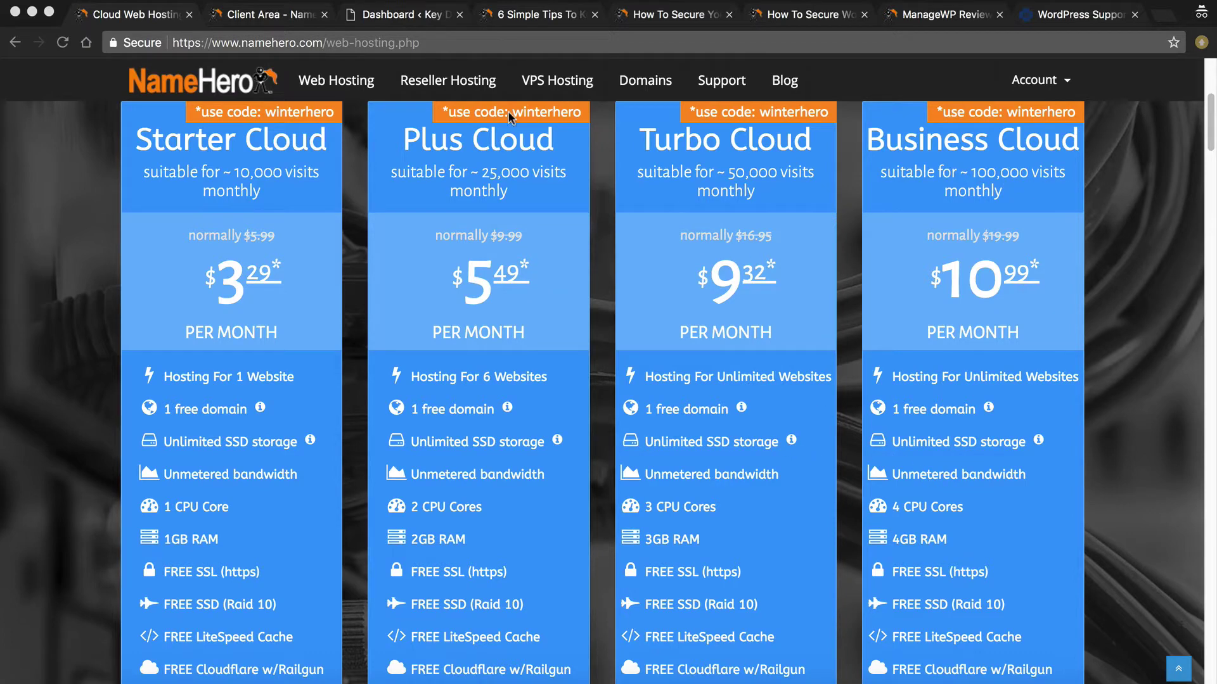
left_click(50, 467)
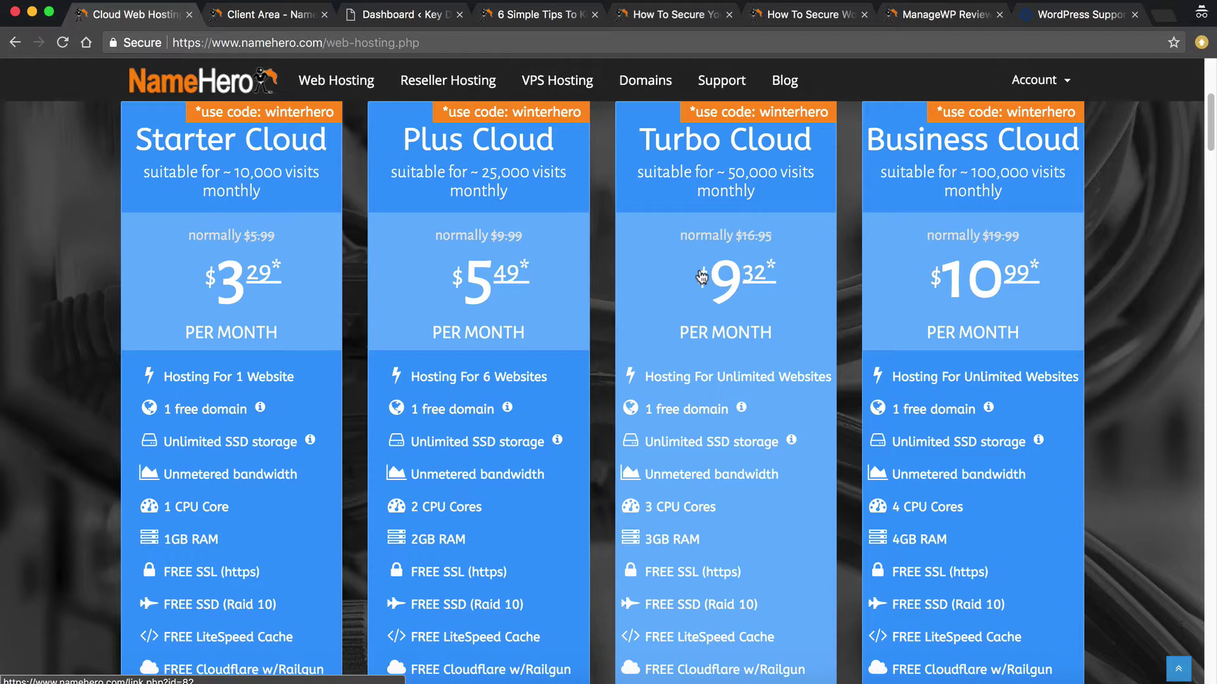
left_click(543, 19)
left_click_drag(131, 384, 392, 387)
left_click(382, 420)
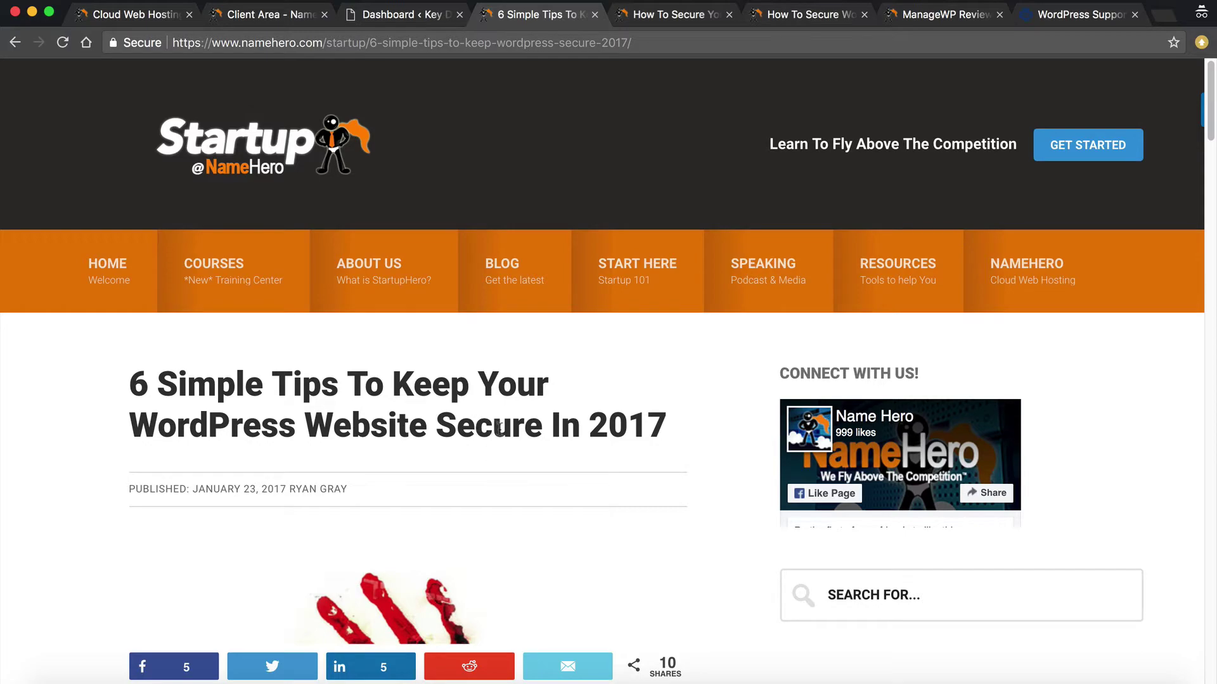
scroll(648, 440, "down", 13)
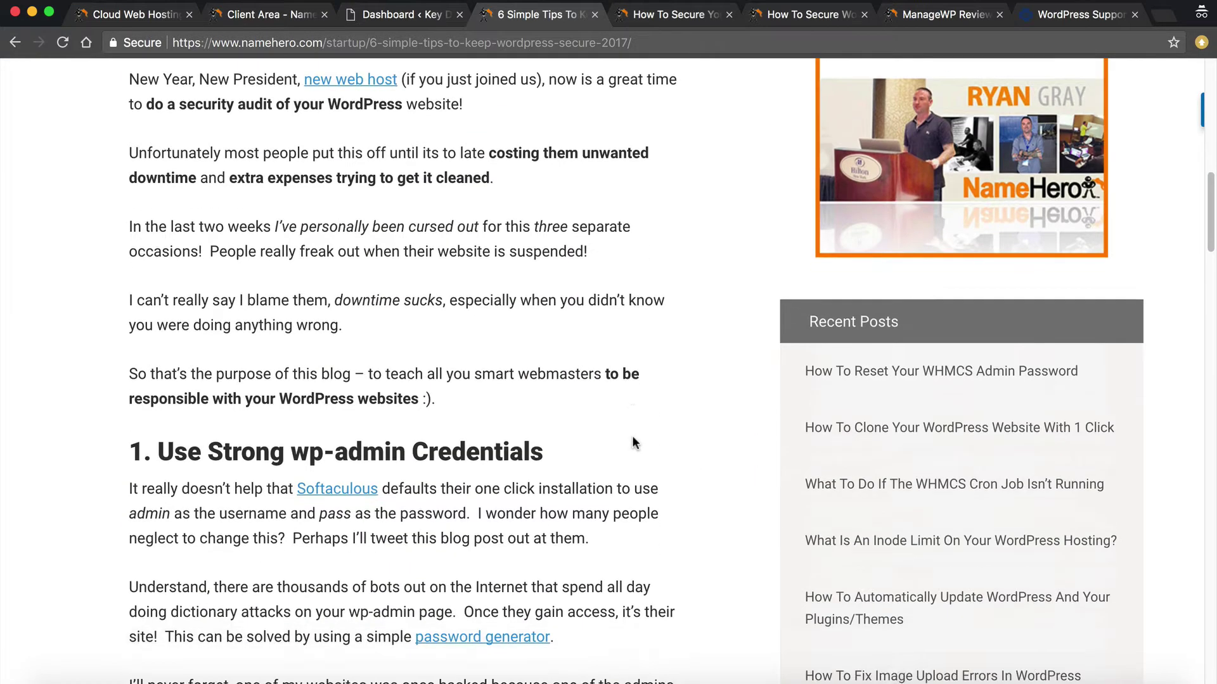
scroll(632, 437, "down", 2)
left_click_drag(208, 331, 335, 333)
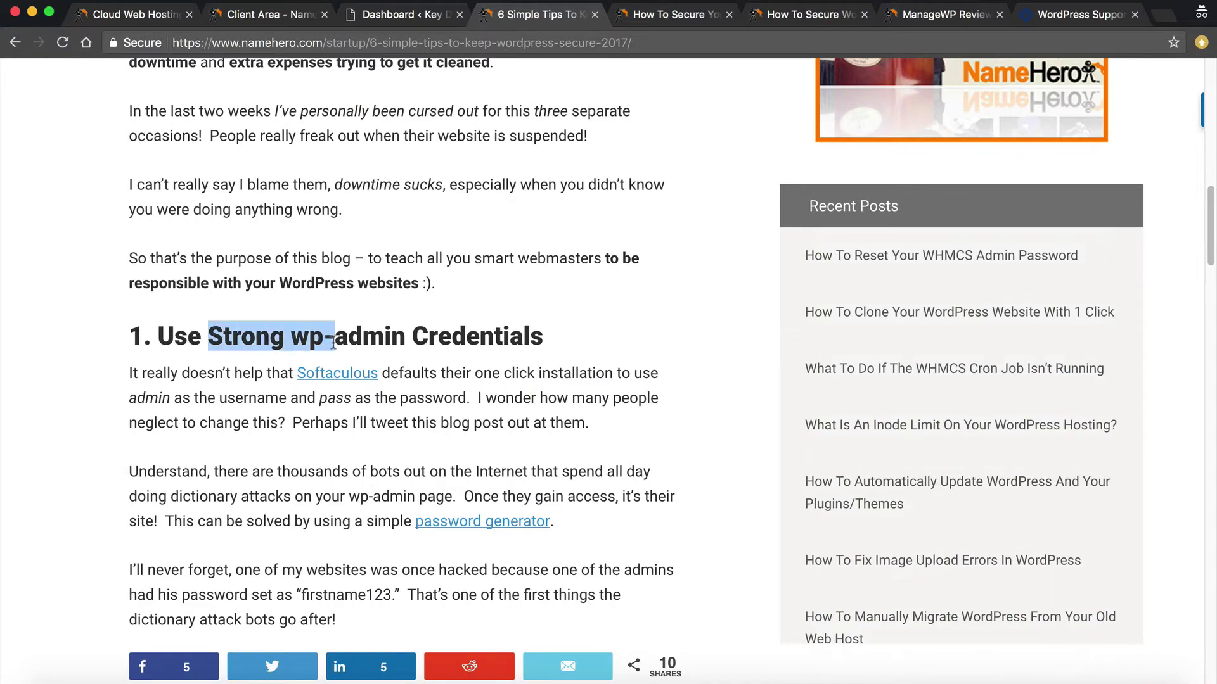
scroll(335, 342, "down", 2)
scroll(140, 373, "down", 2)
left_click_drag(158, 406, 459, 405)
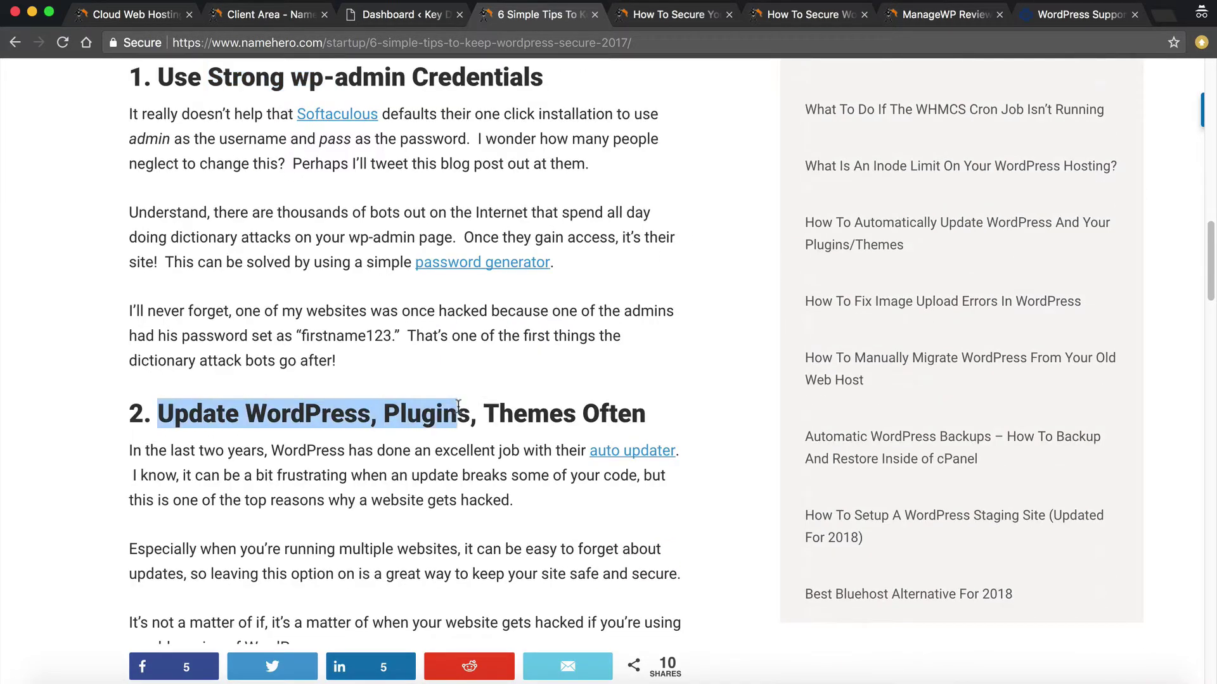
left_click(458, 408)
scroll(380, 348, "down", 10)
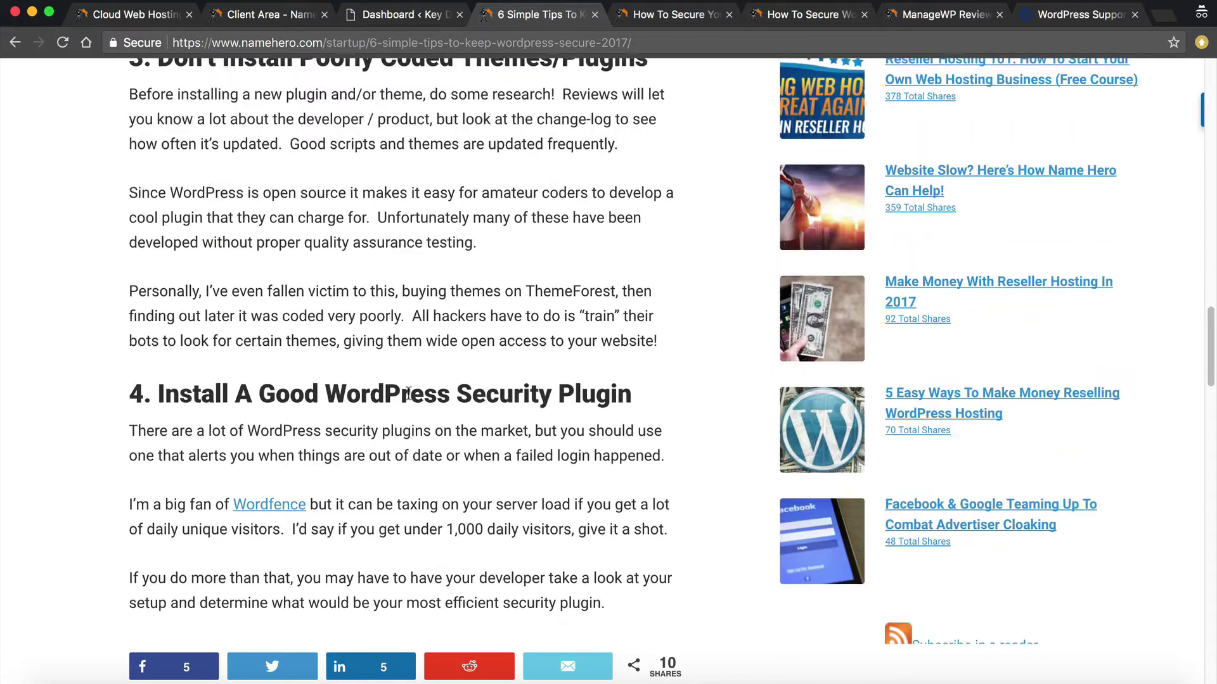
scroll(287, 283, "up", 1)
left_click_drag(316, 79, 498, 80)
left_click(499, 80)
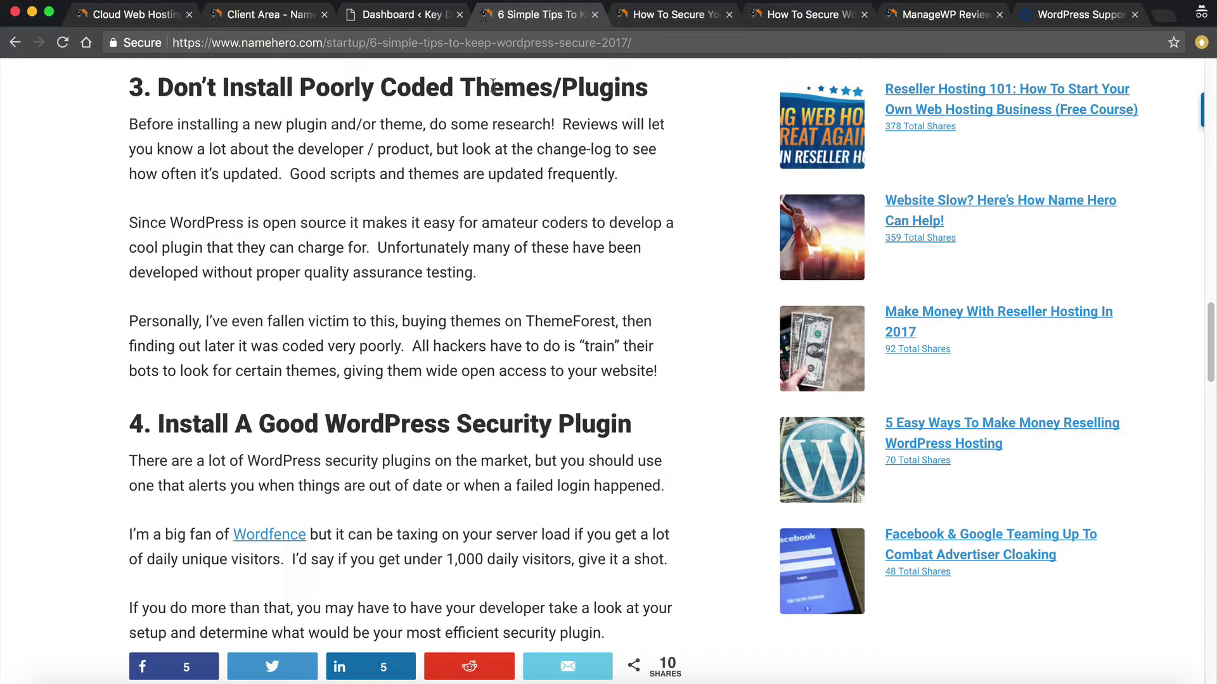
scroll(440, 169, "down", 2)
left_click_drag(181, 348, 558, 348)
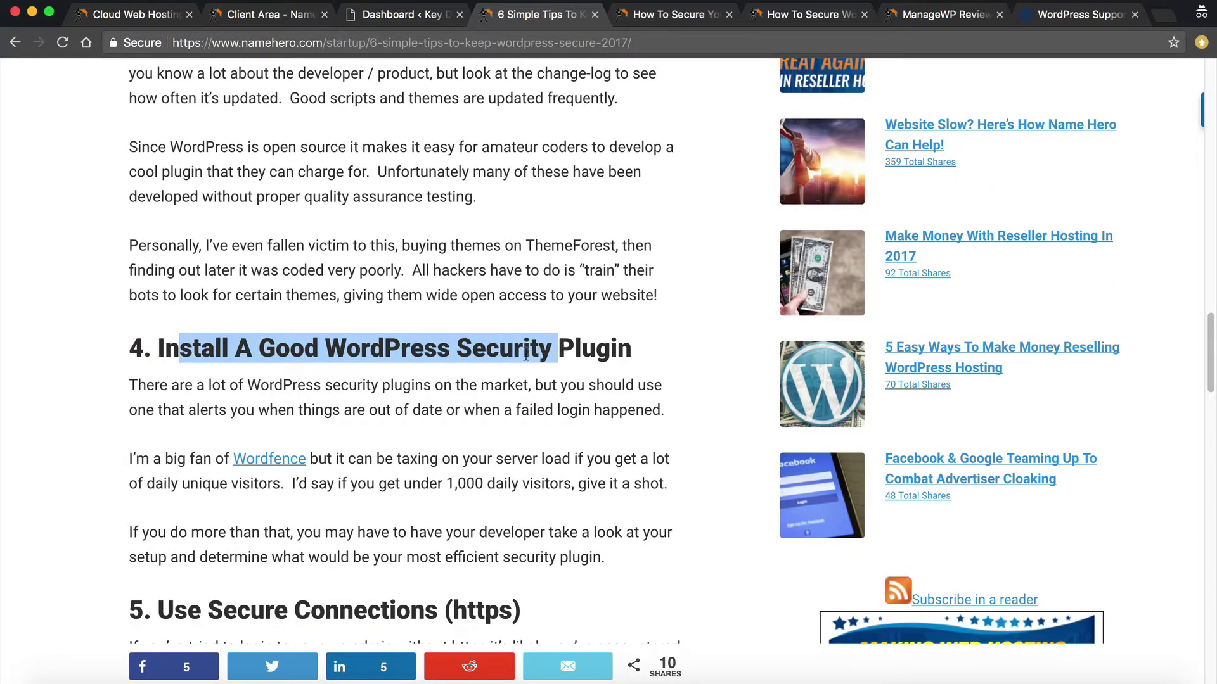
scroll(619, 453, "down", 5)
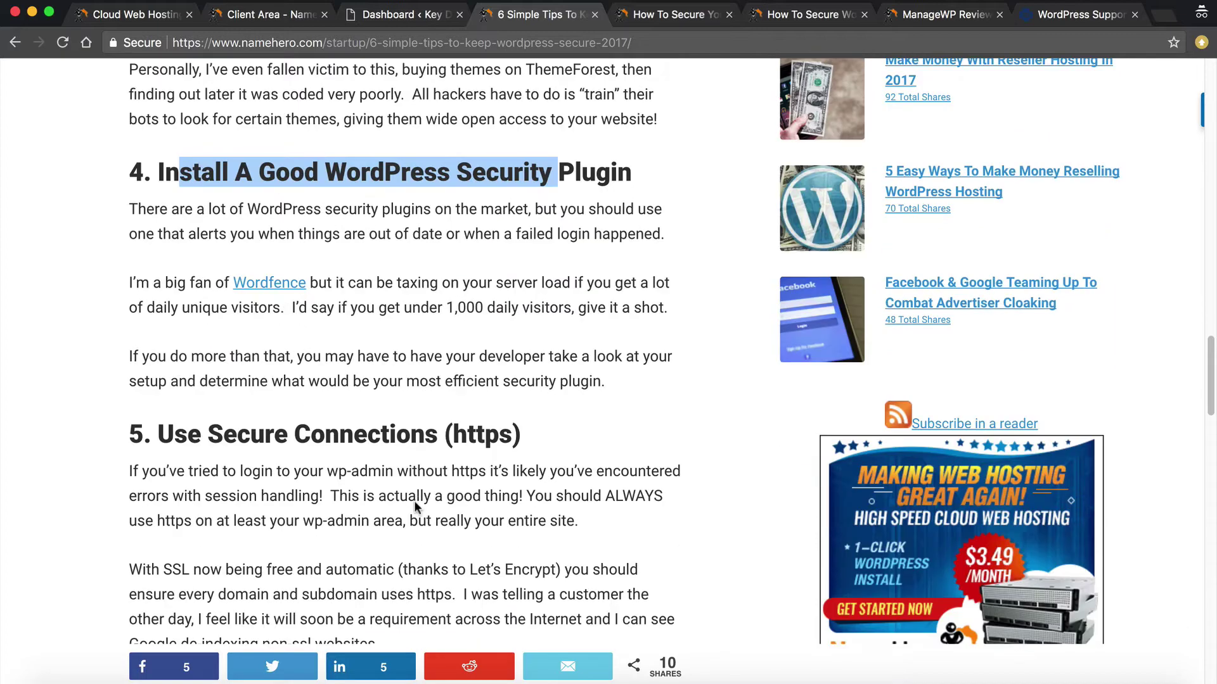
left_click_drag(467, 437, 299, 454)
left_click(299, 453)
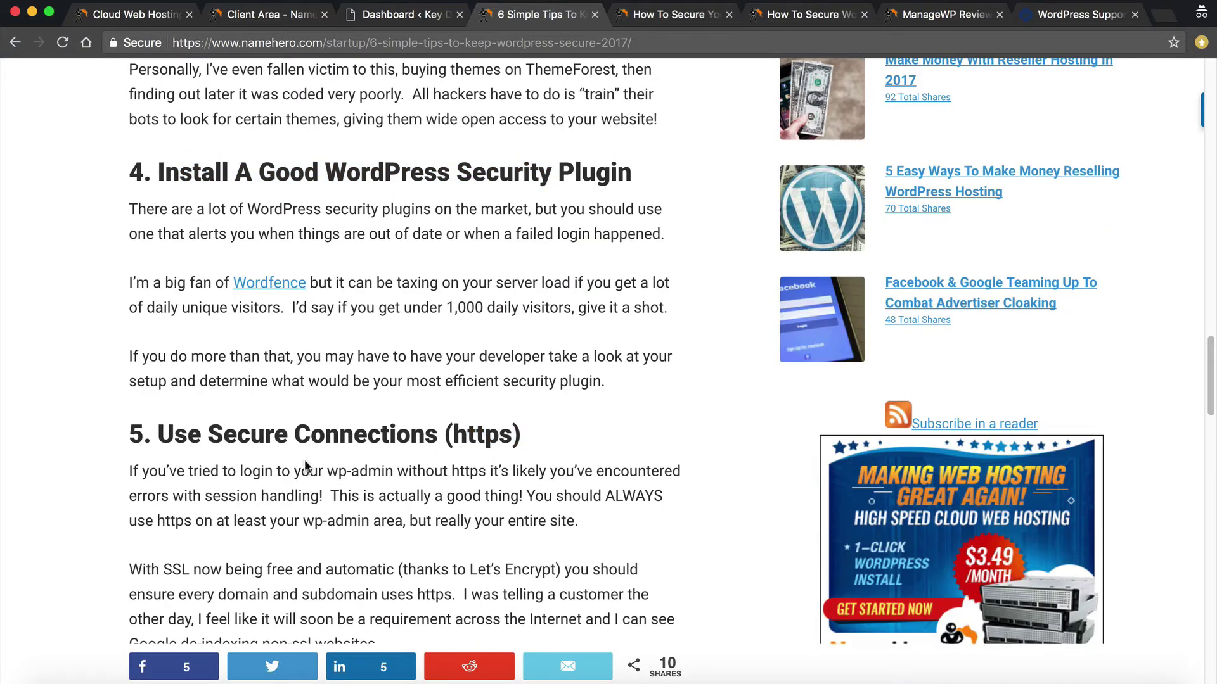
scroll(425, 412, "down", 4)
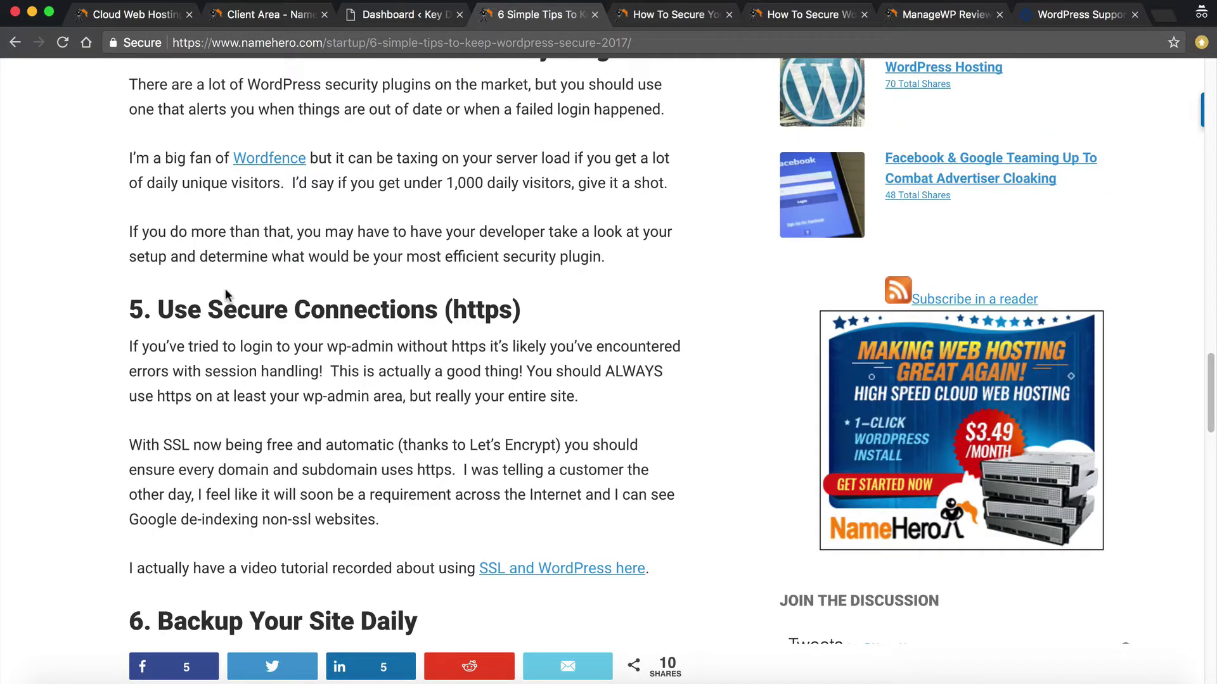
scroll(221, 294, "down", 8)
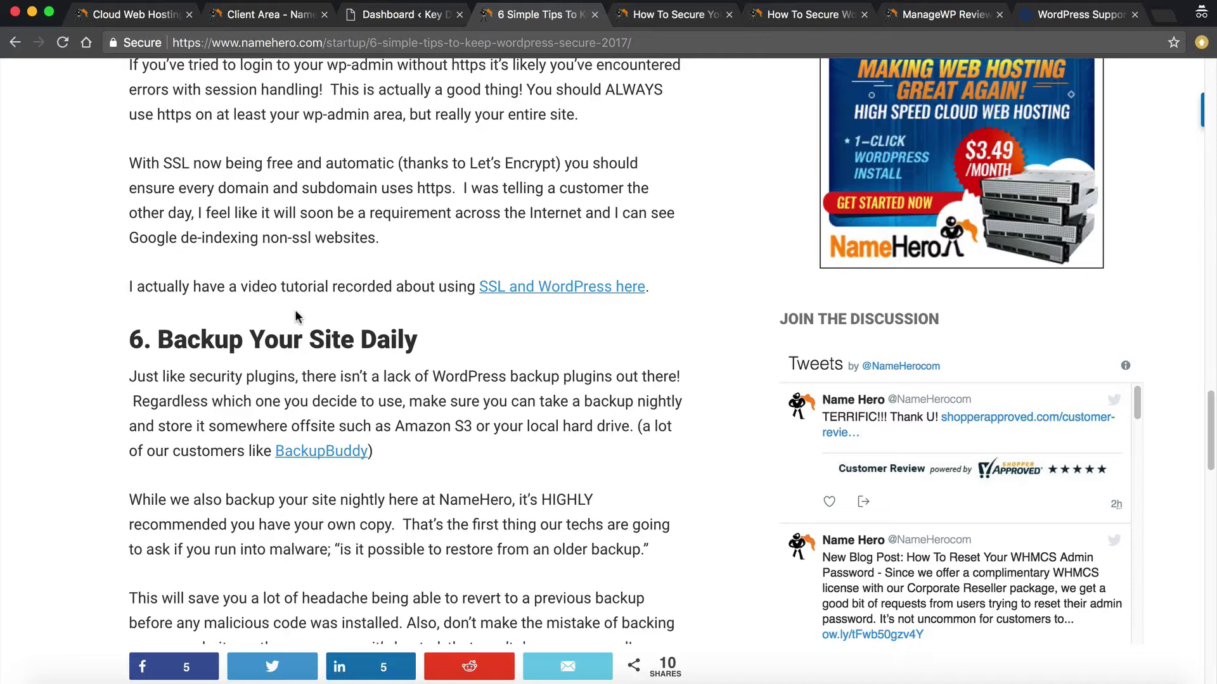
scroll(175, 410, "down", 5)
scroll(188, 417, "up", 20)
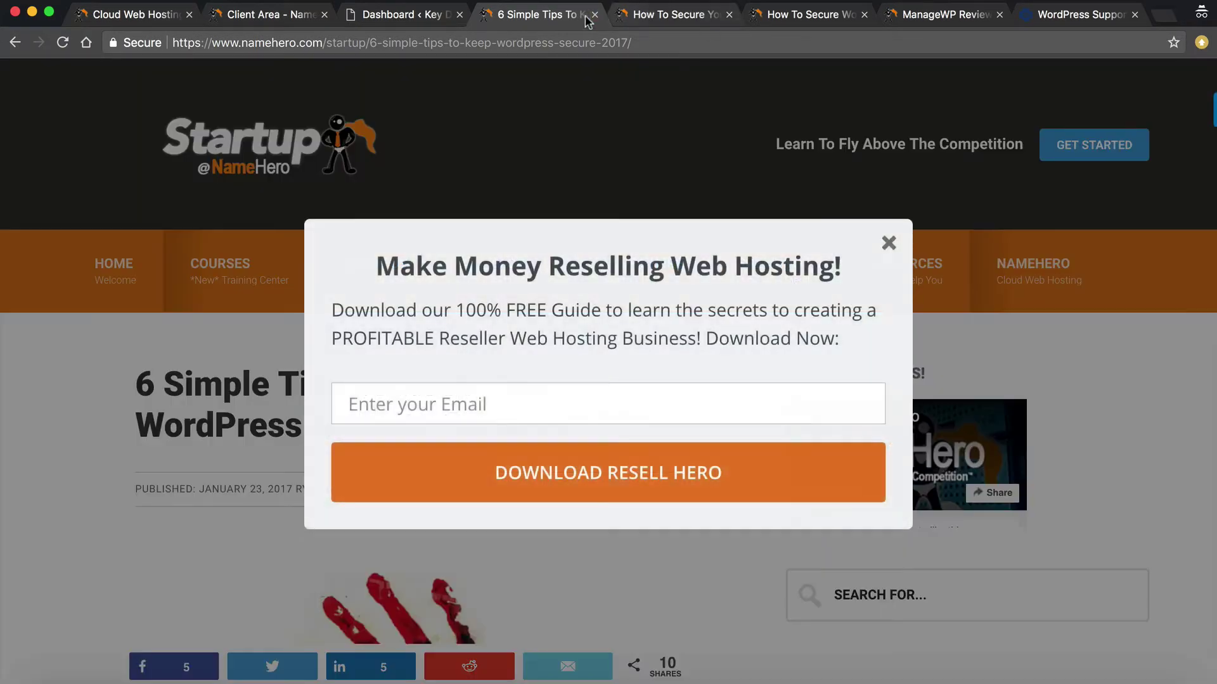
left_click(590, 16)
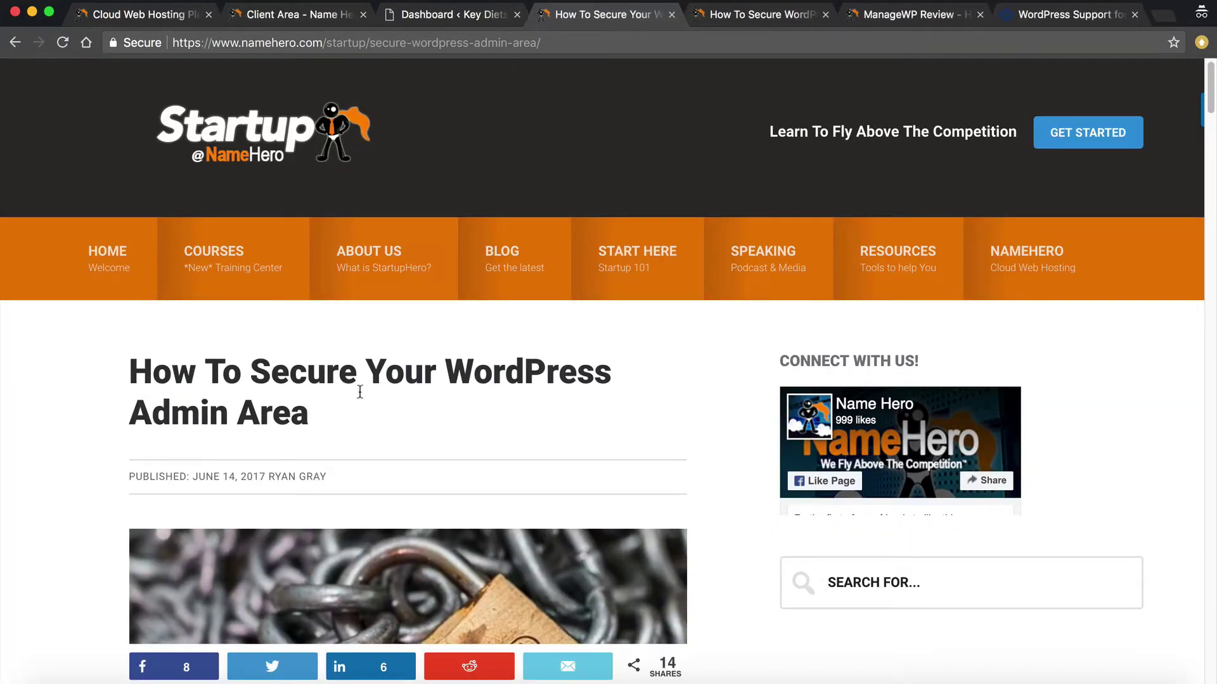
scroll(317, 382, "down", 5)
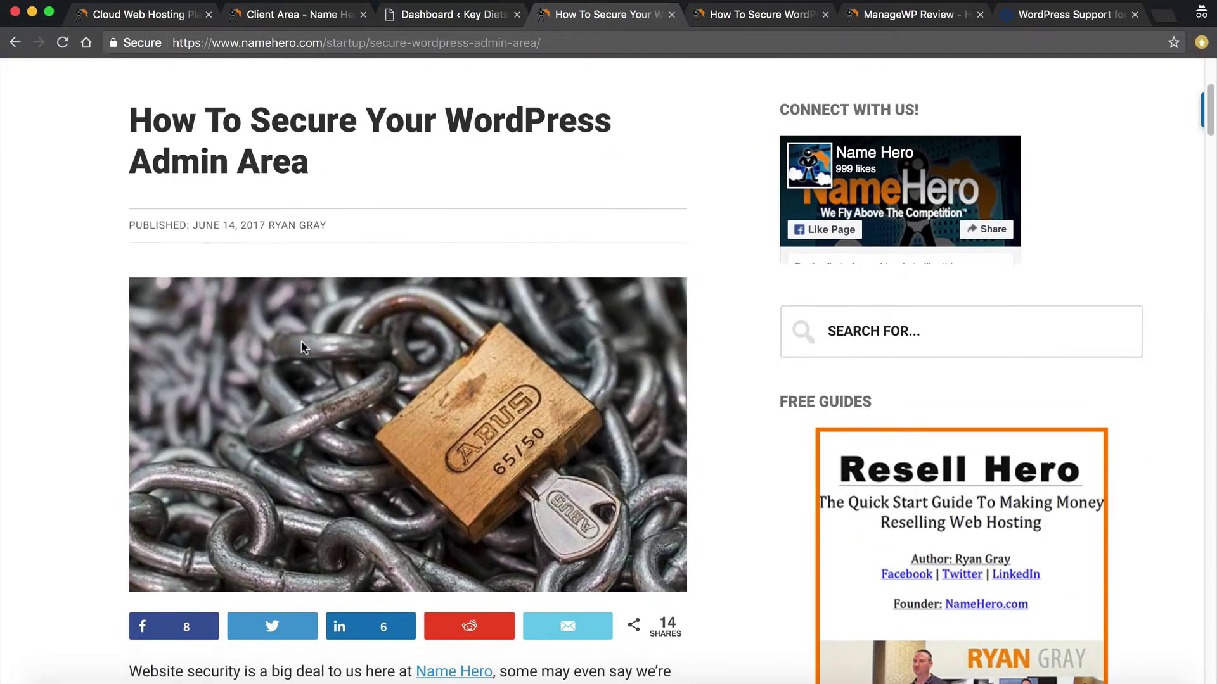
scroll(301, 342, "down", 9)
scroll(305, 346, "down", 2)
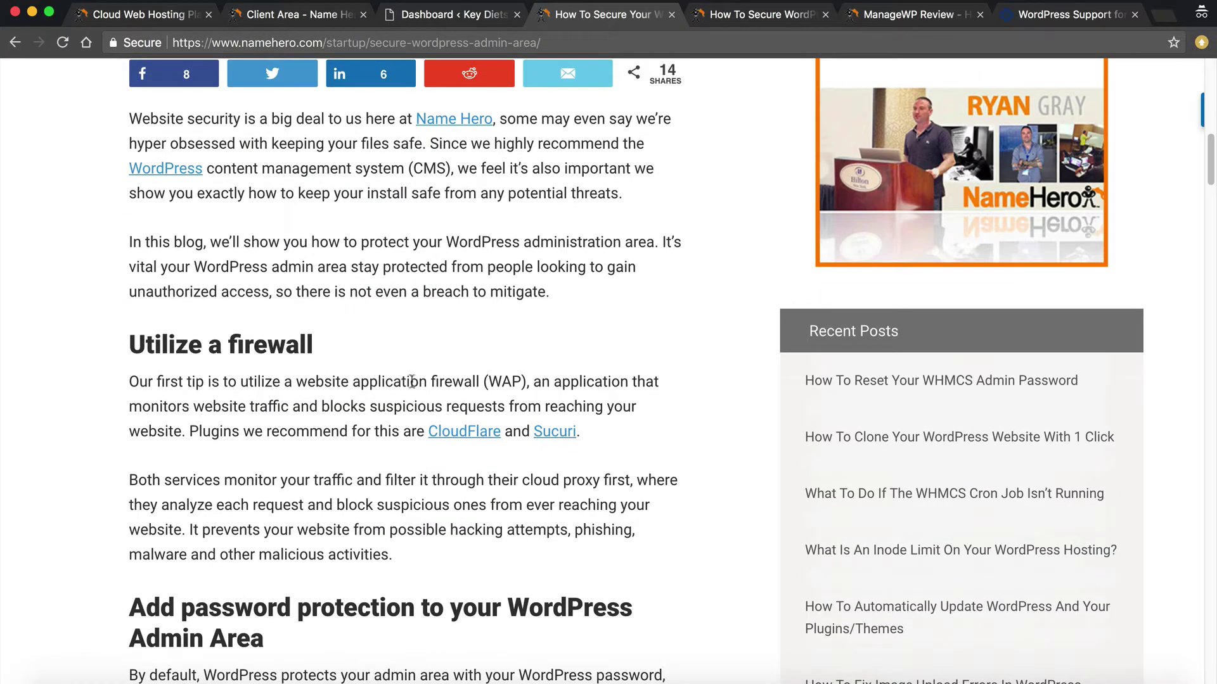
scroll(415, 383, "down", 1)
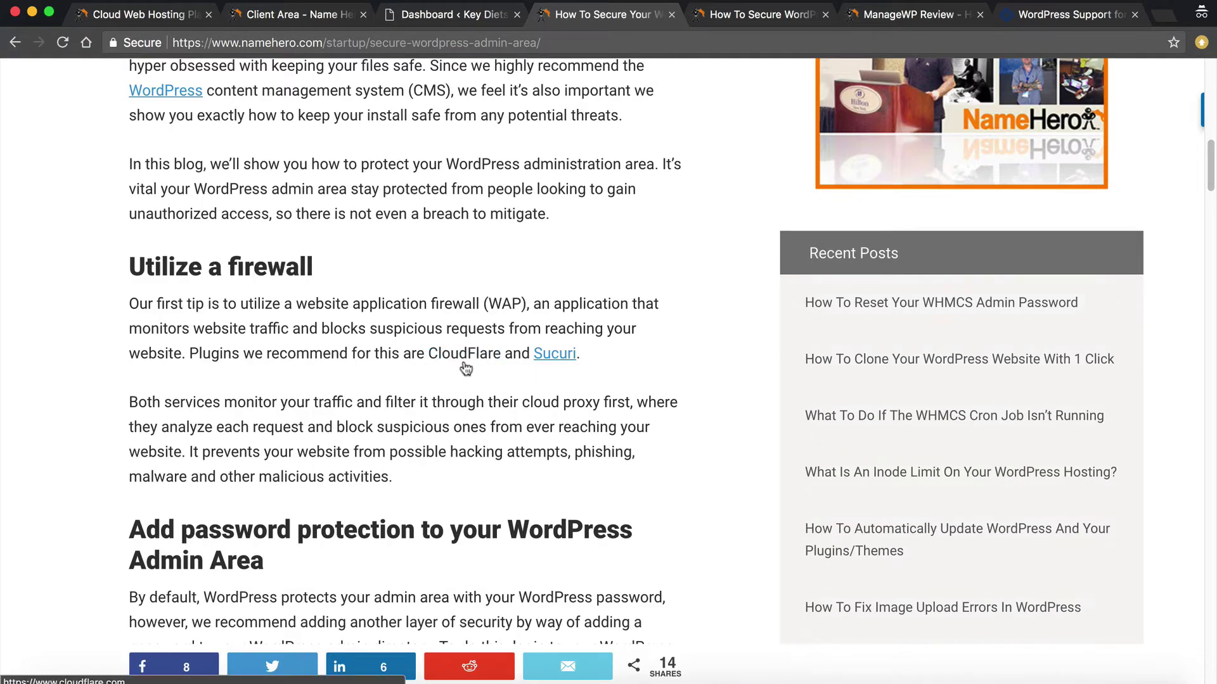
scroll(462, 364, "down", 3)
scroll(409, 379, "down", 5)
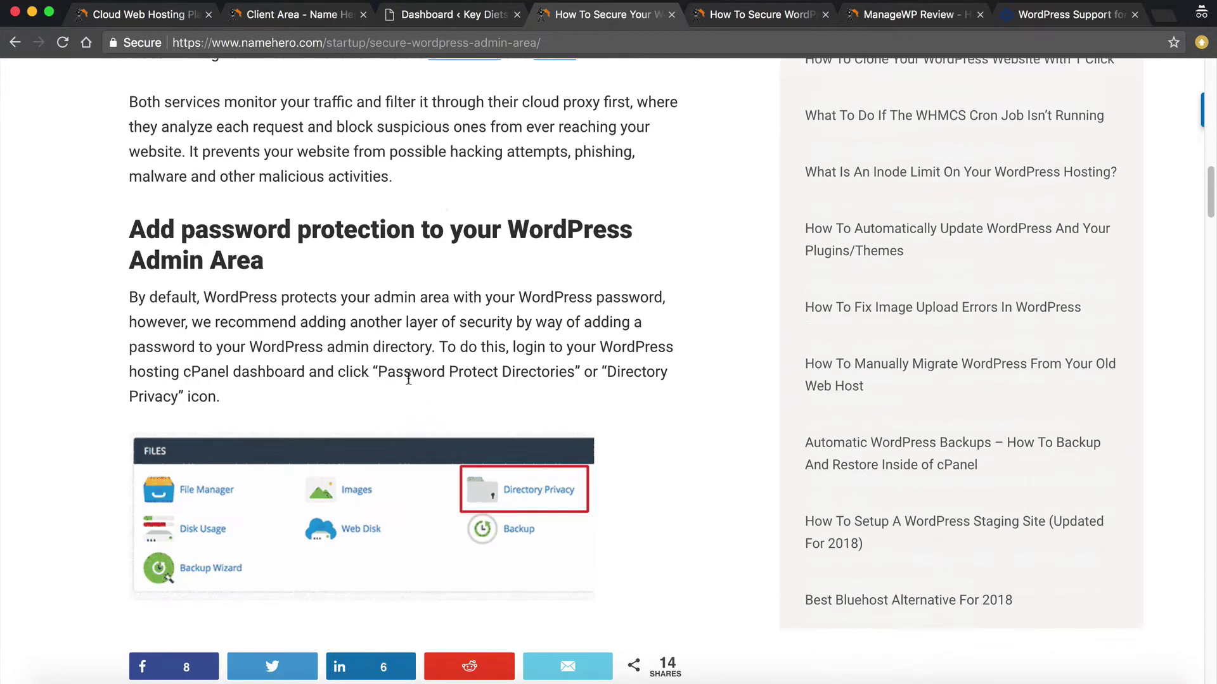
scroll(365, 342, "down", 8)
scroll(365, 343, "down", 10)
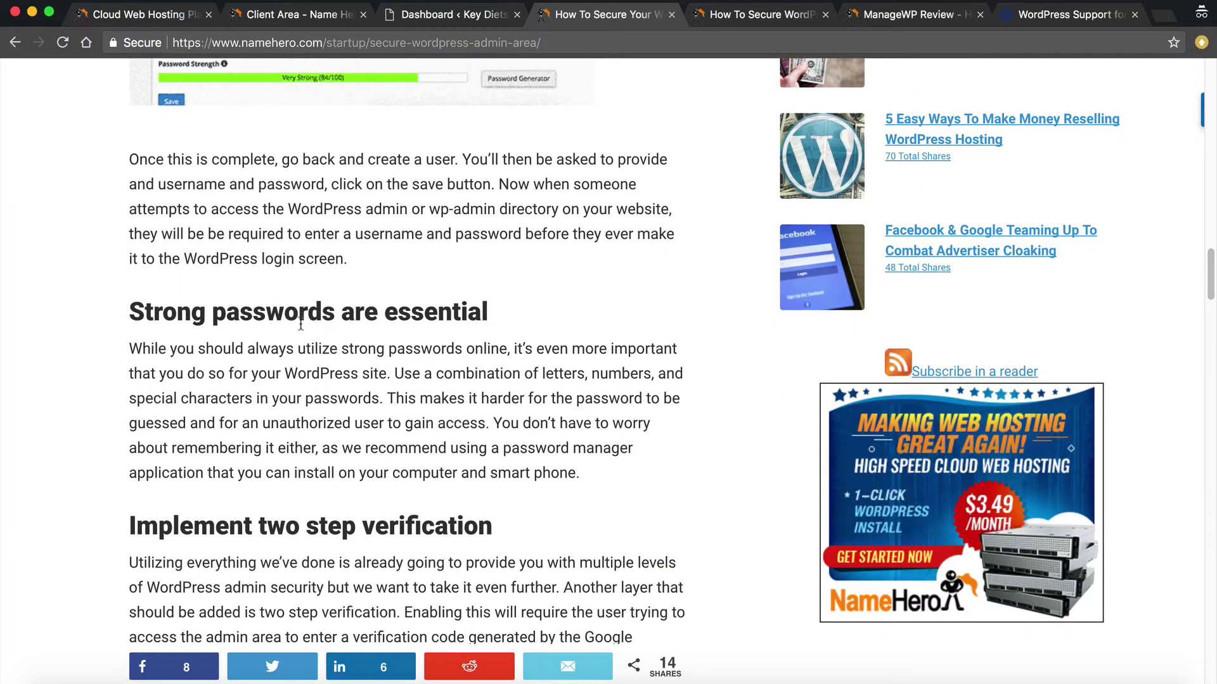
scroll(295, 326, "down", 3)
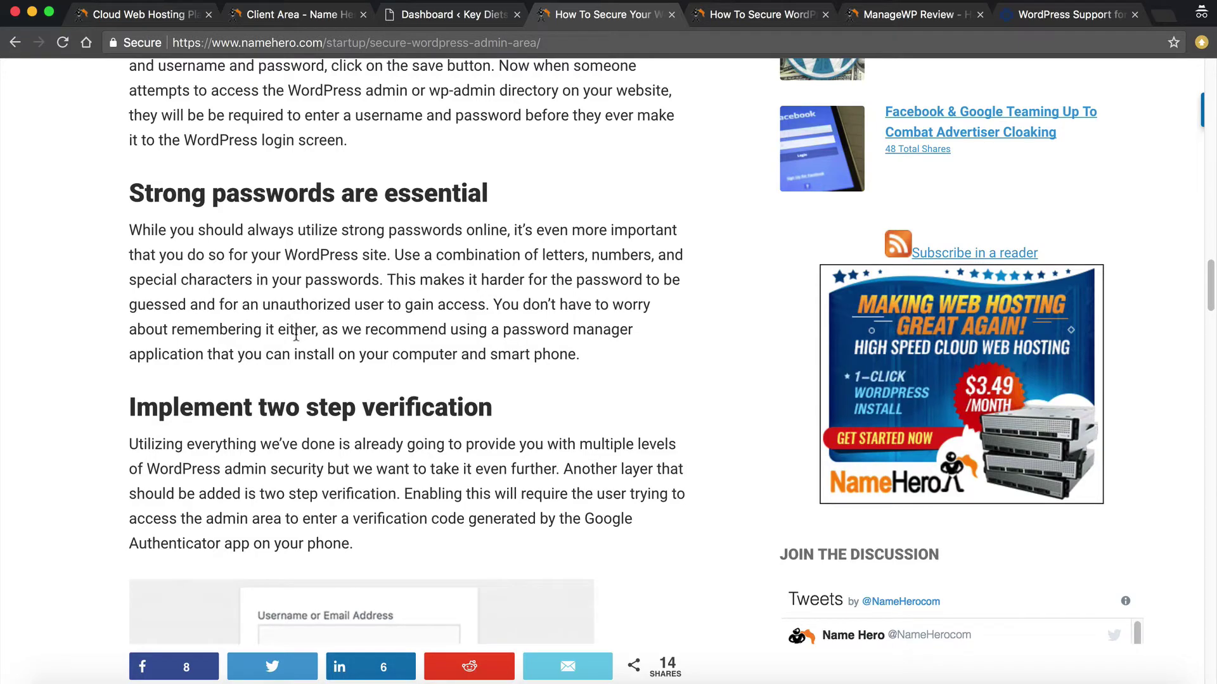
scroll(296, 333, "down", 6)
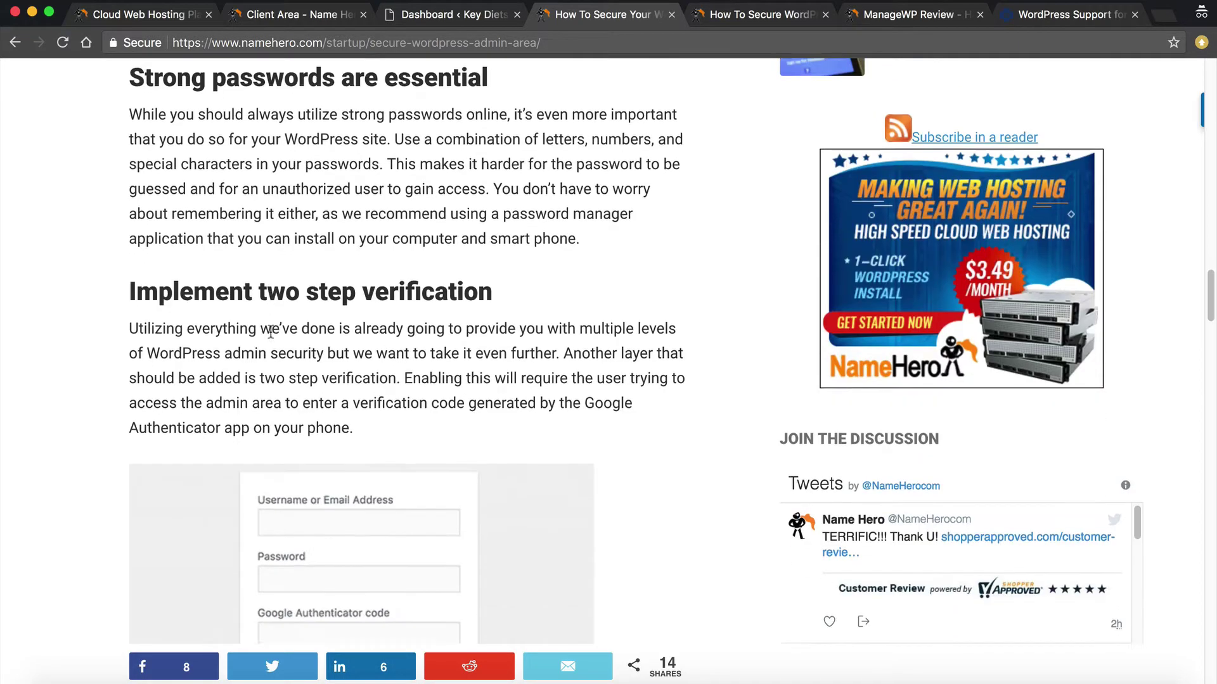
scroll(323, 286, "down", 15)
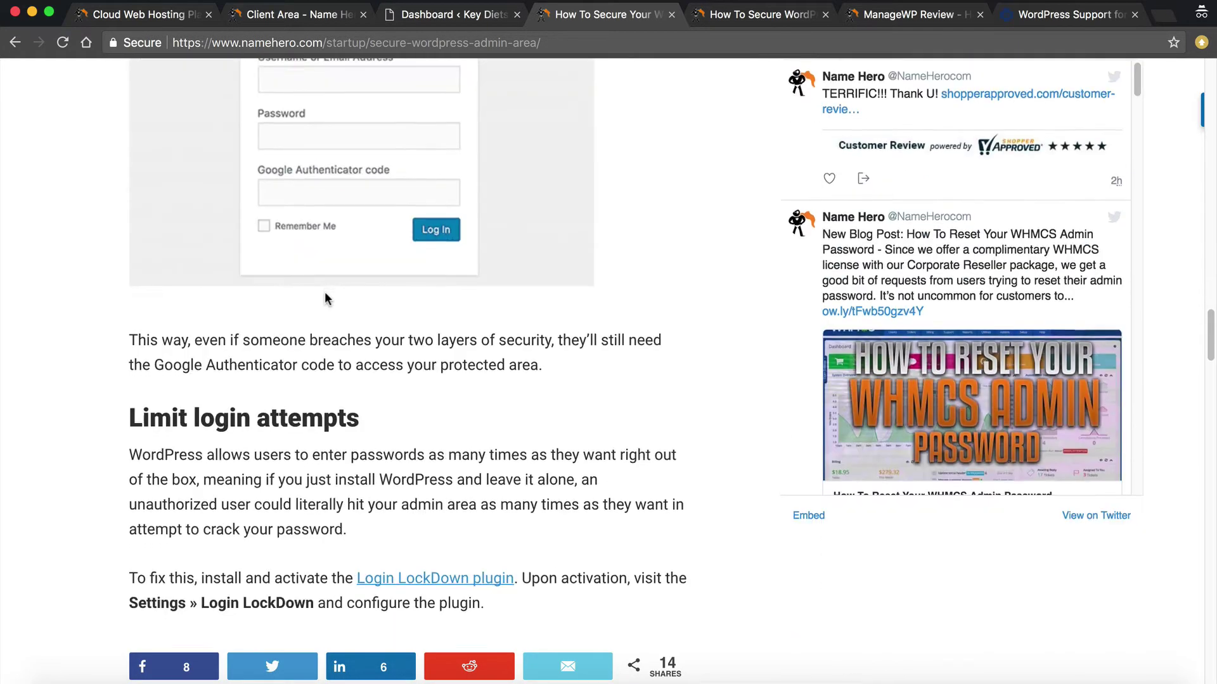
scroll(294, 261, "down", 1)
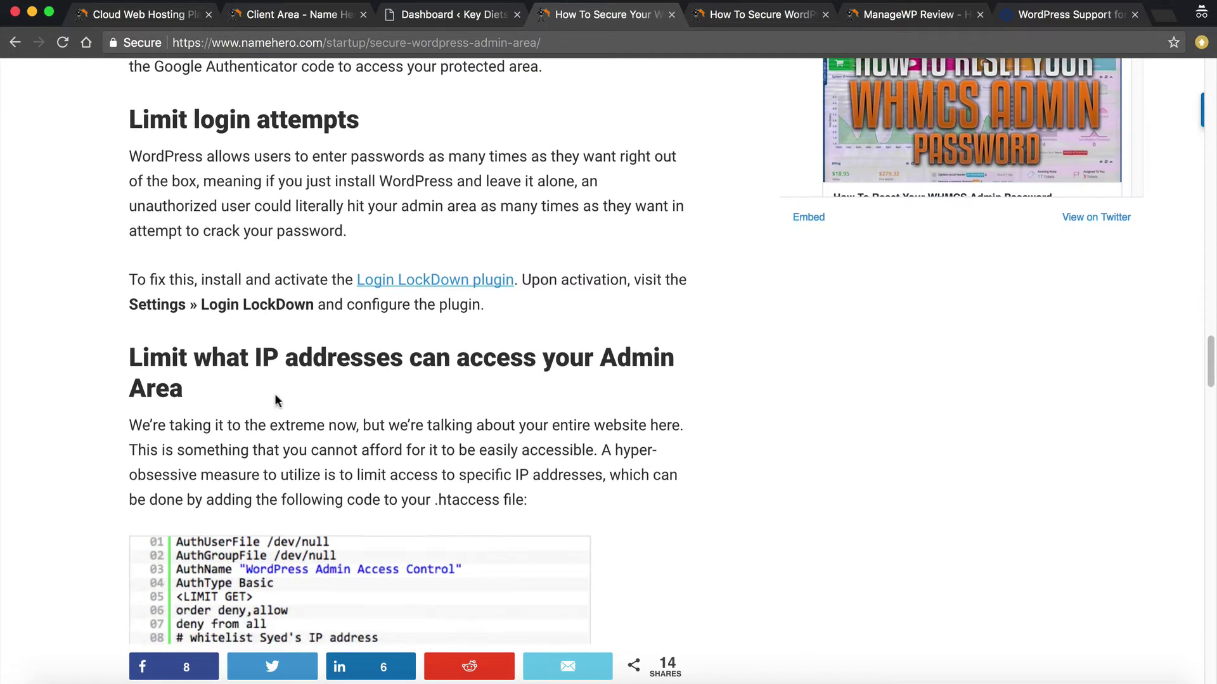
scroll(309, 367, "down", 5)
scroll(310, 371, "down", 7)
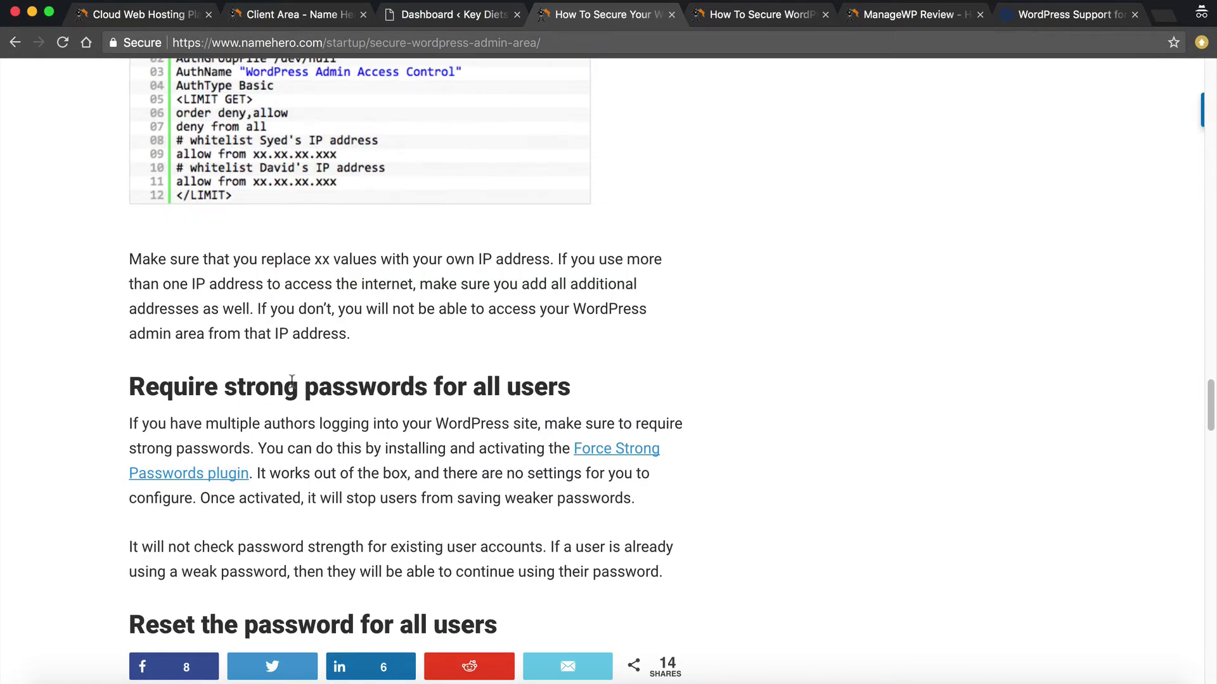
scroll(298, 370, "down", 3)
scroll(298, 371, "down", 5)
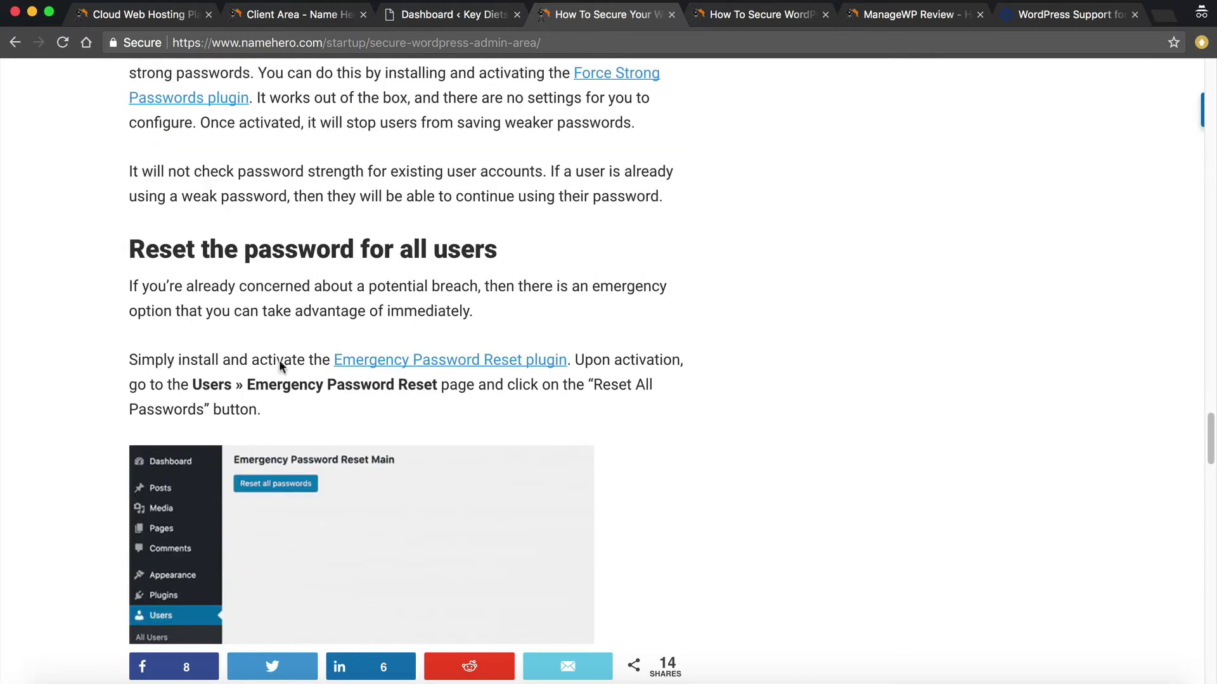
scroll(513, 378, "down", 7)
scroll(504, 385, "down", 12)
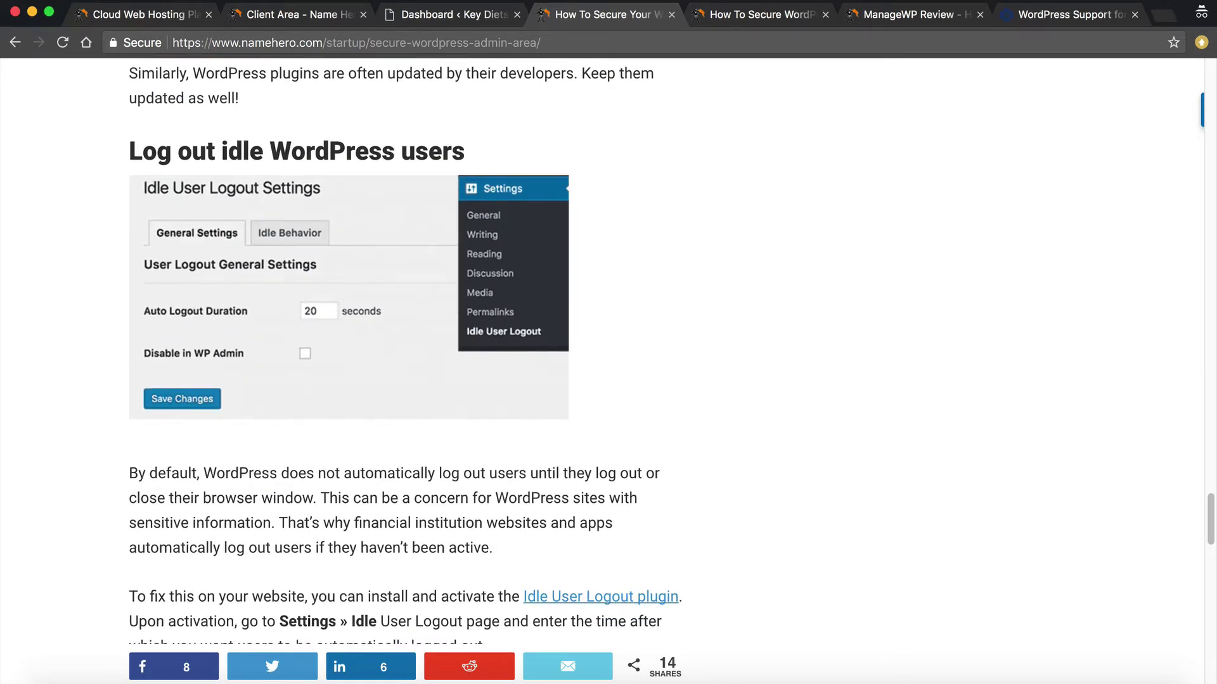
scroll(329, 225, "down", 8)
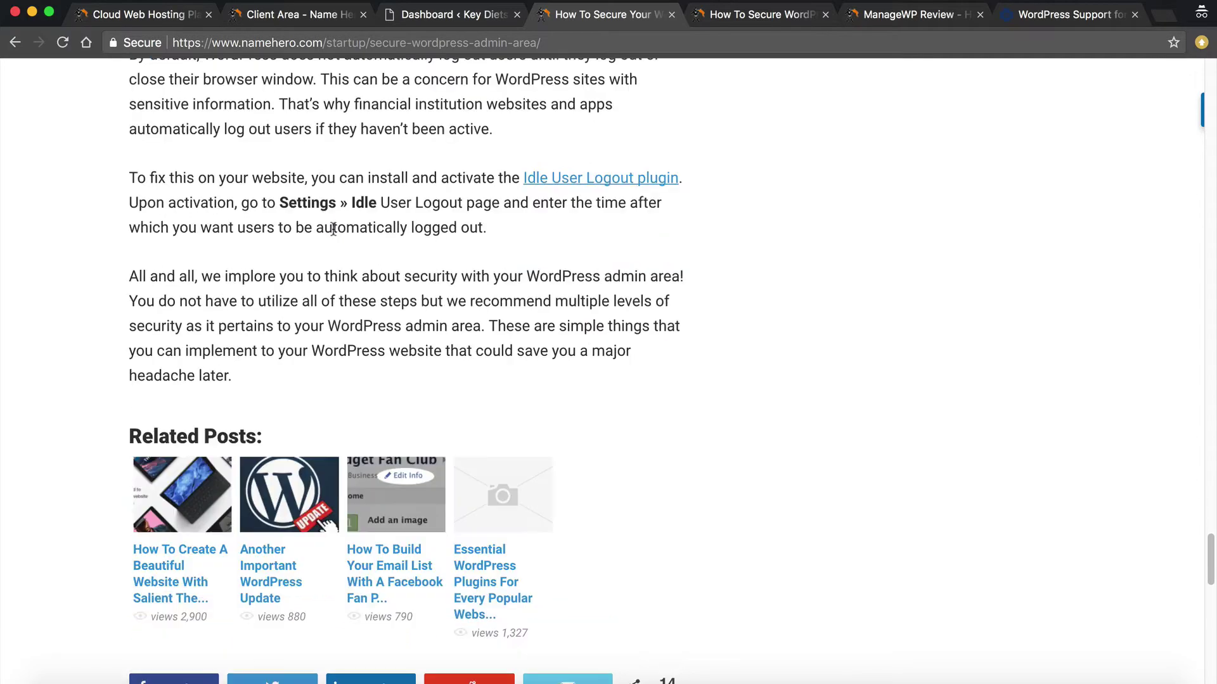
scroll(332, 228, "up", 20)
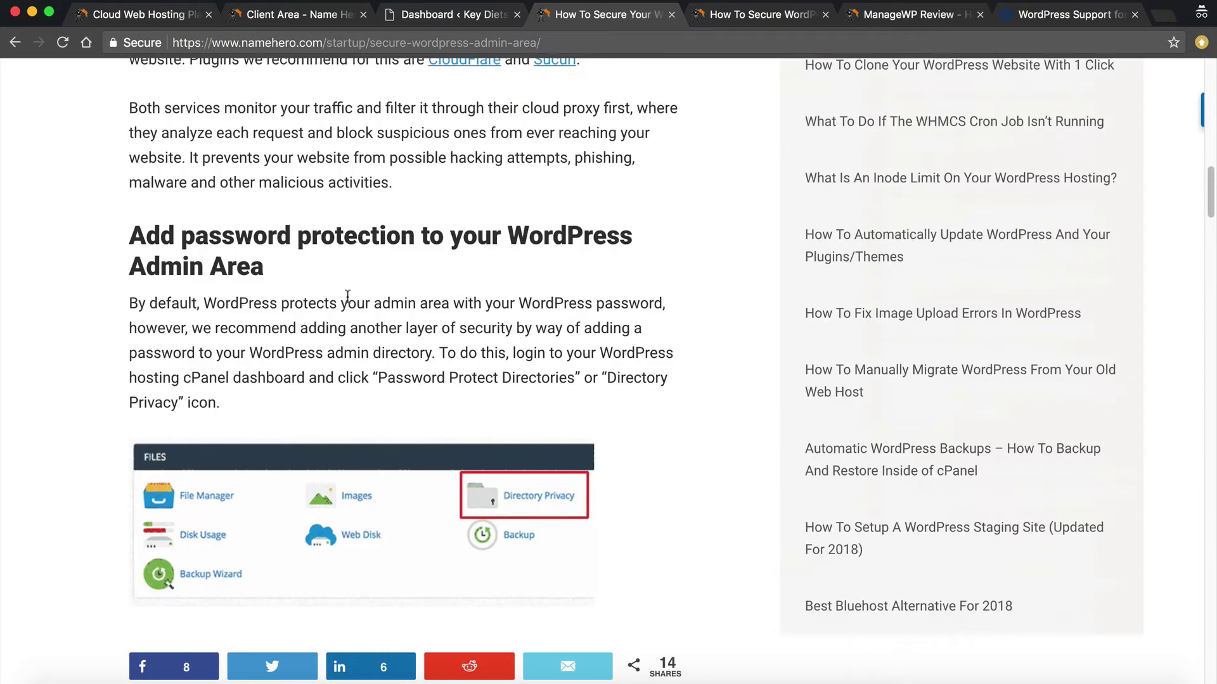
scroll(347, 296, "up", 20)
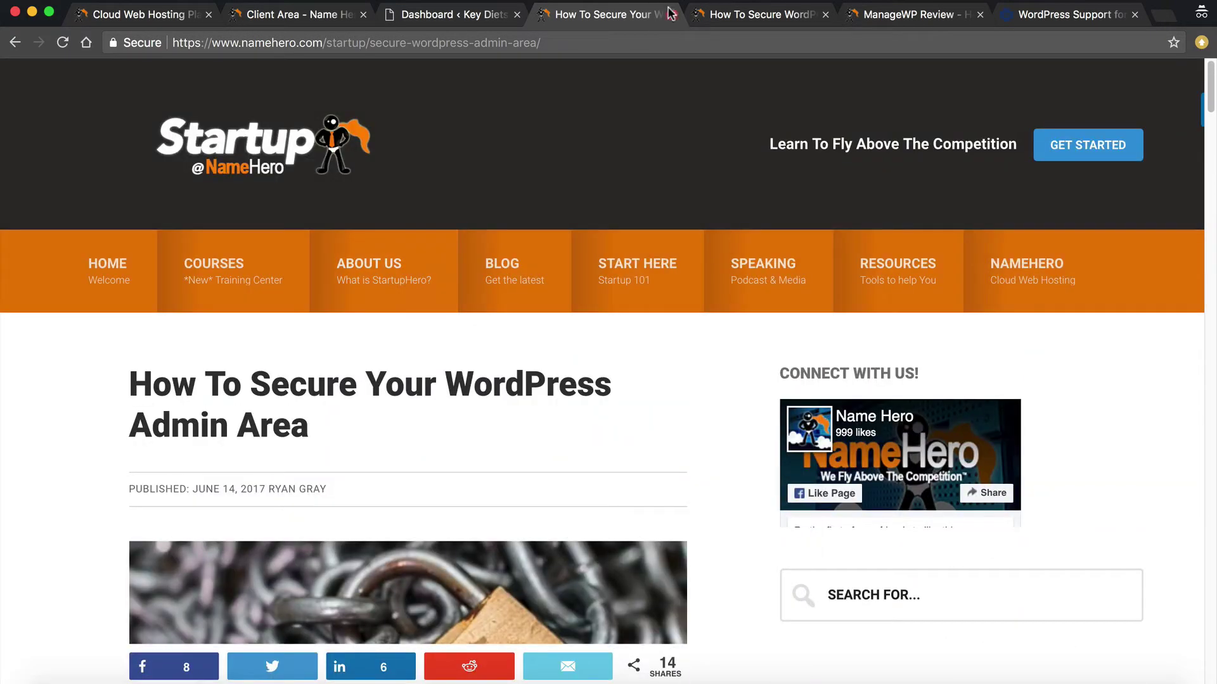
Close the admin-area security article and scroll through the Wordfence security guide
left_click(671, 14)
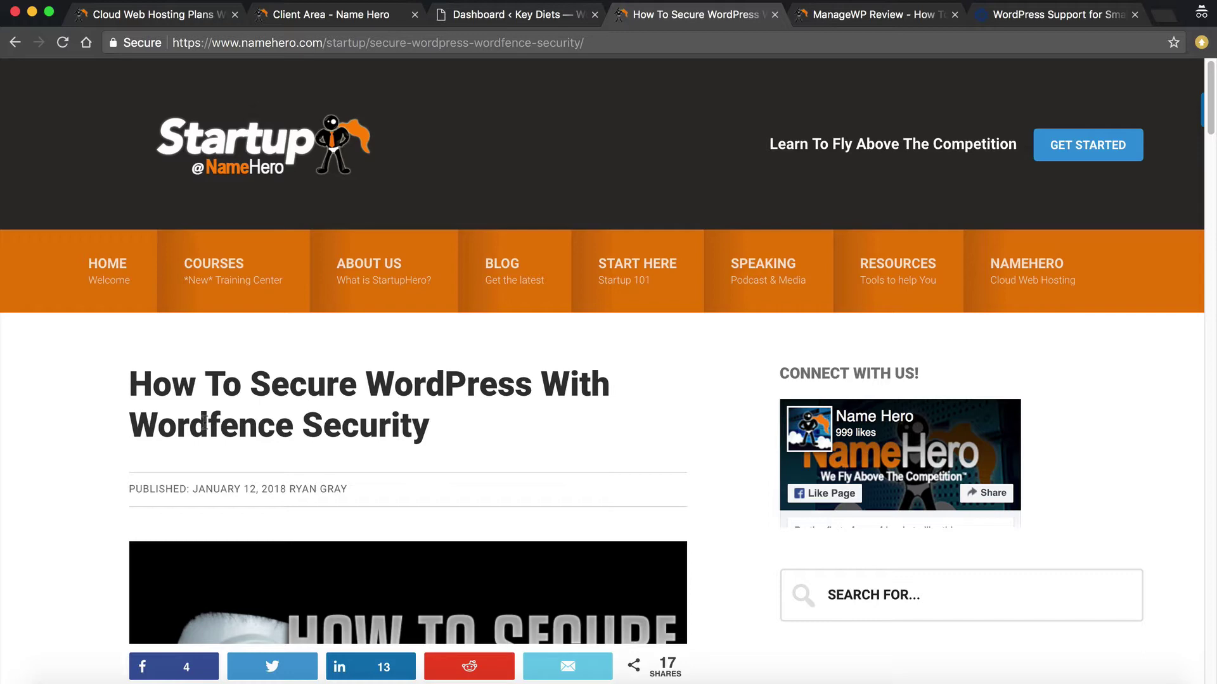
scroll(133, 393, "down", 8)
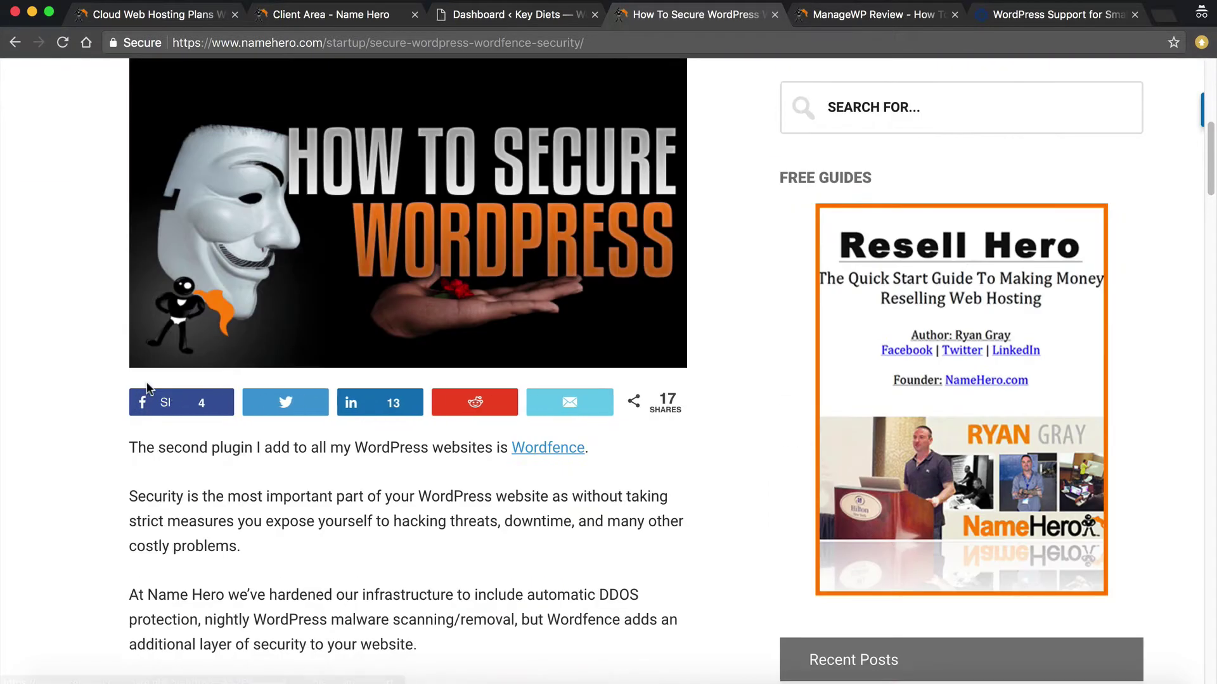
scroll(148, 388, "down", 1)
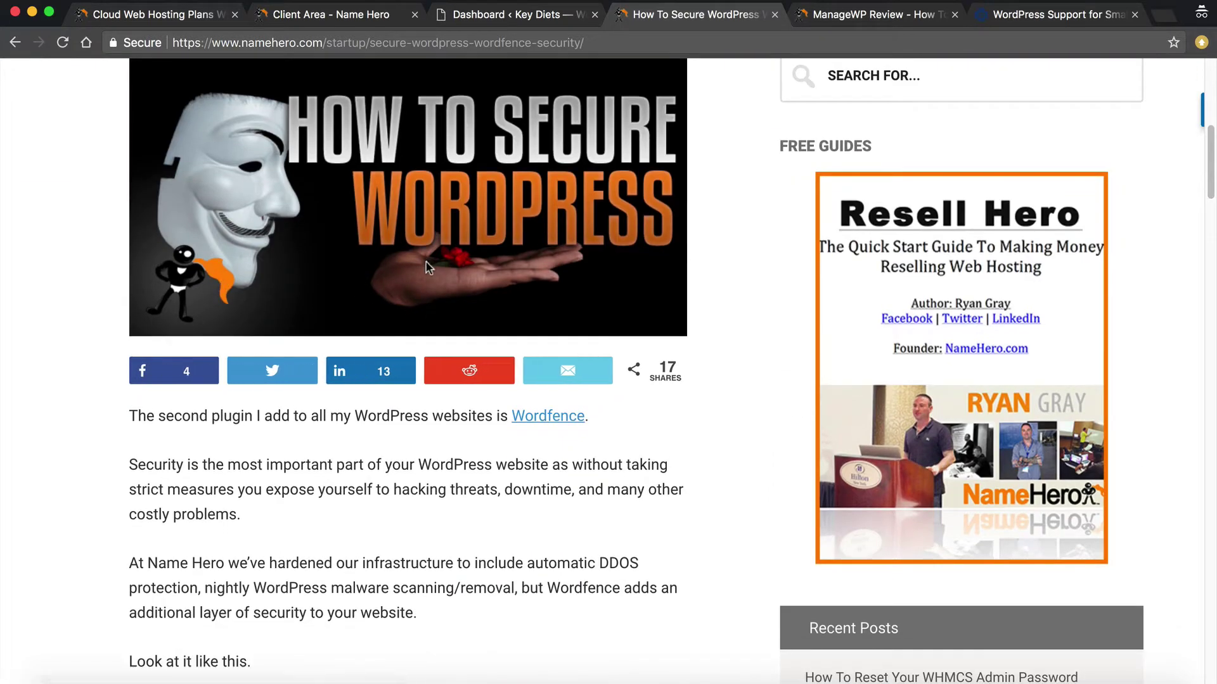
scroll(426, 266, "up", 5)
scroll(402, 310, "down", 4)
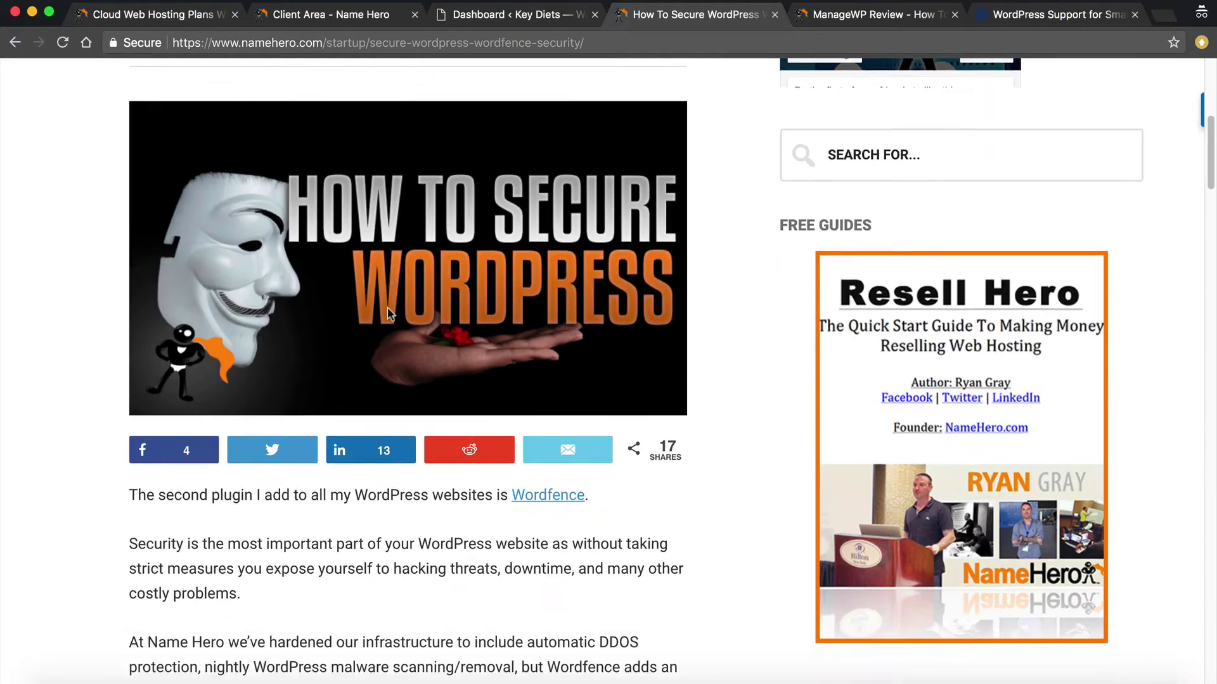
scroll(386, 311, "down", 20)
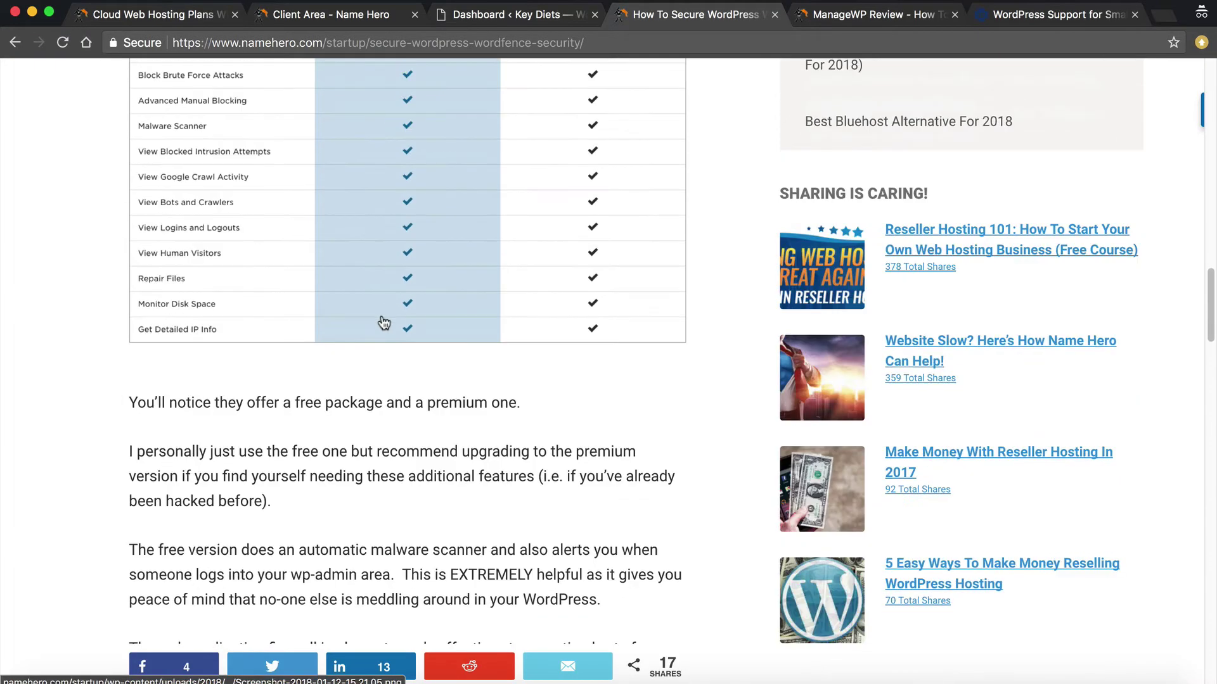
scroll(384, 323, "down", 8)
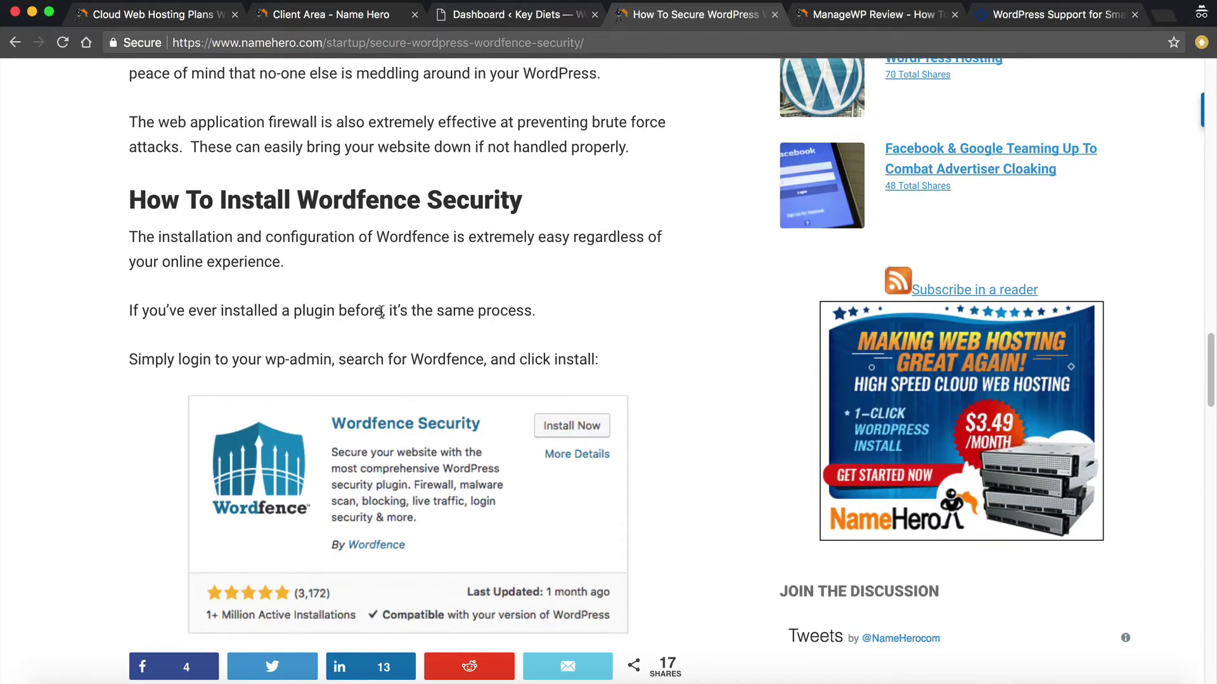
scroll(381, 312, "up", 13)
scroll(458, 290, "down", 1)
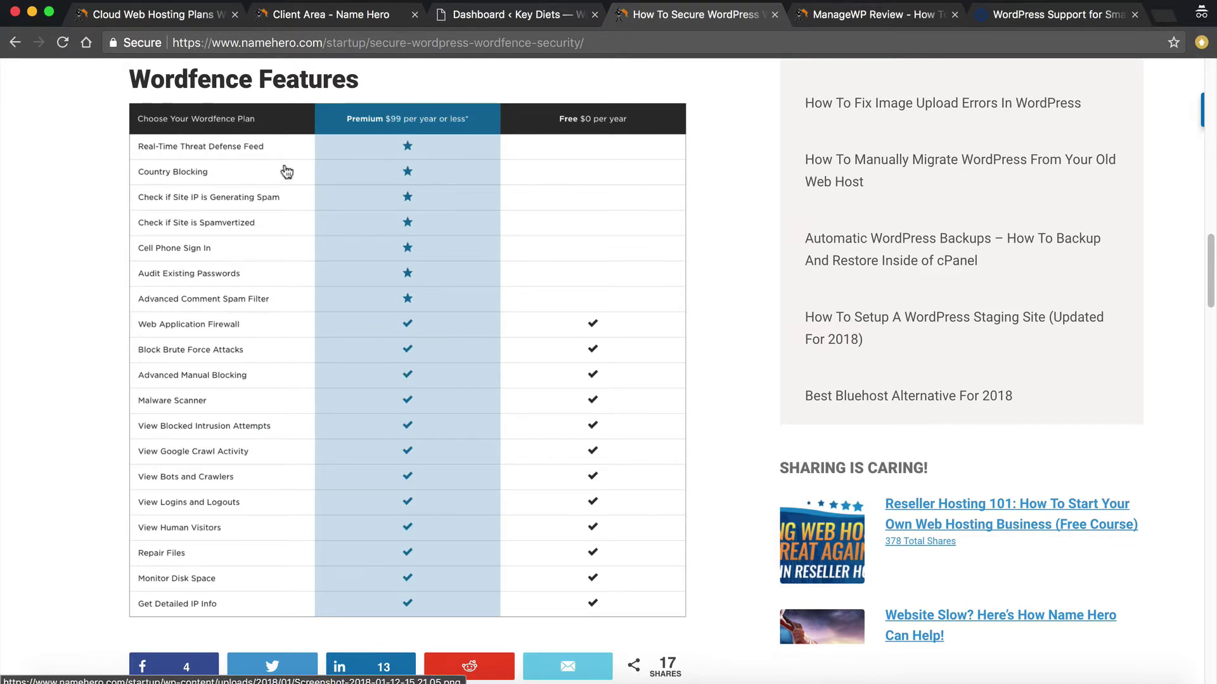
Review the Wordfence features table, return to the top, and close the Wordfence article
scroll(214, 315, "down", 8)
scroll(214, 315, "down", 20)
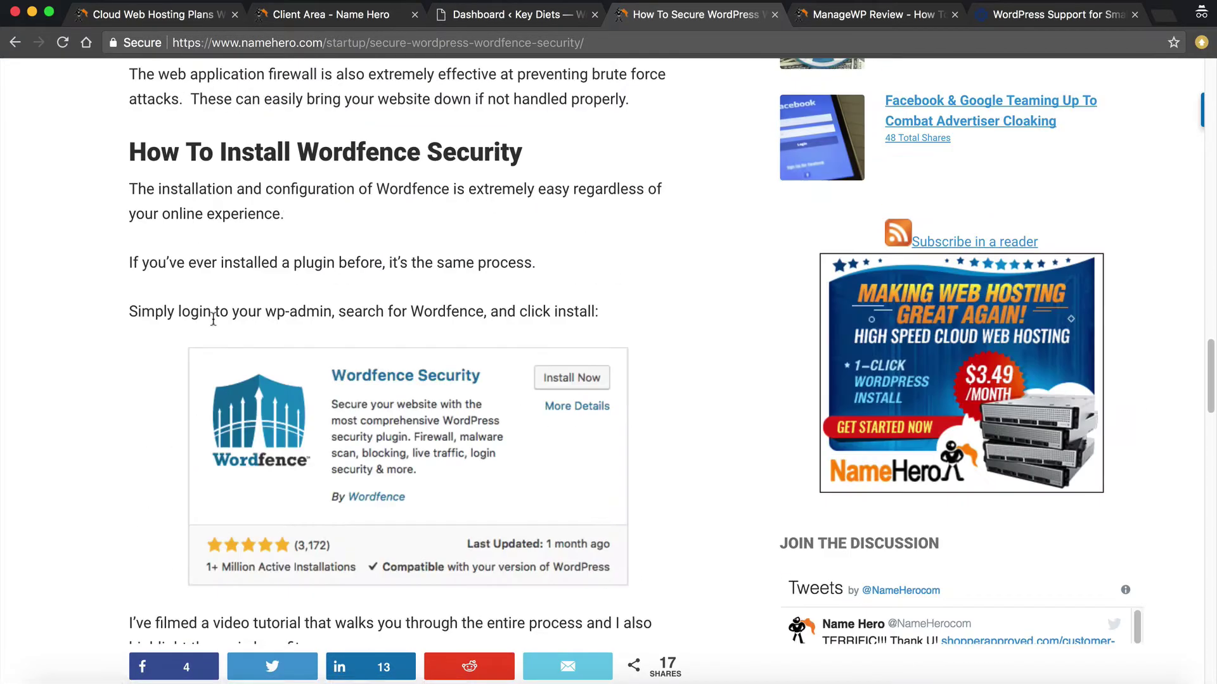
scroll(218, 372, "up", 20)
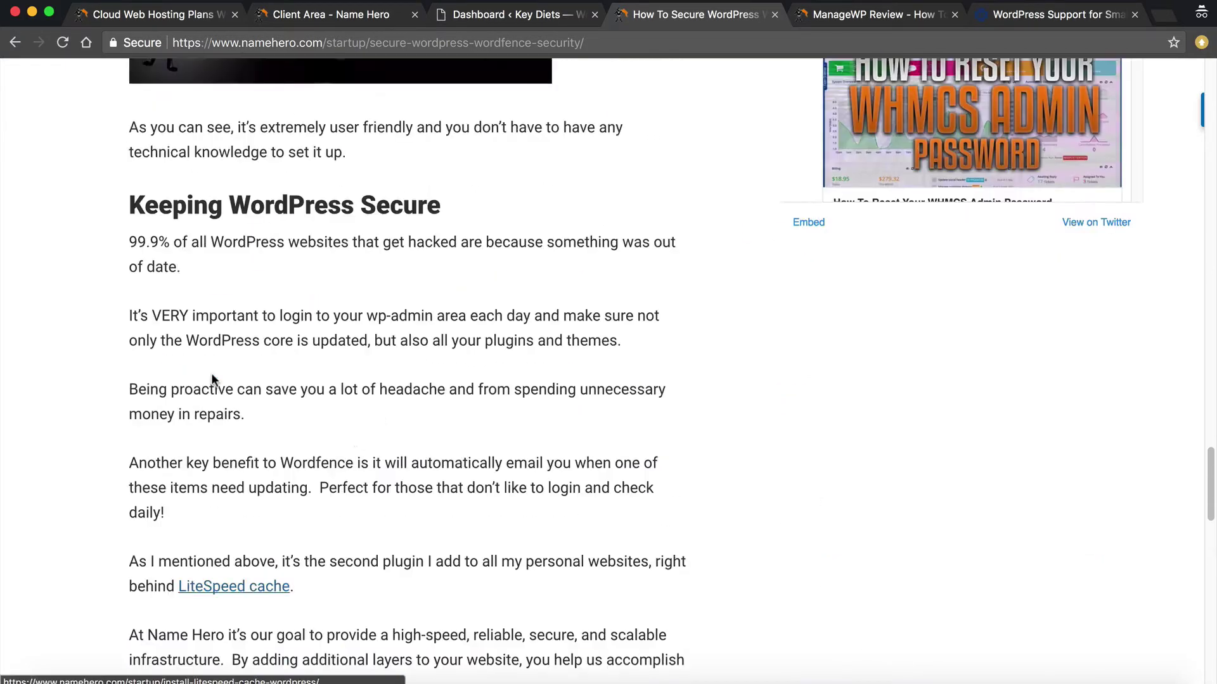
scroll(538, 385, "up", 15)
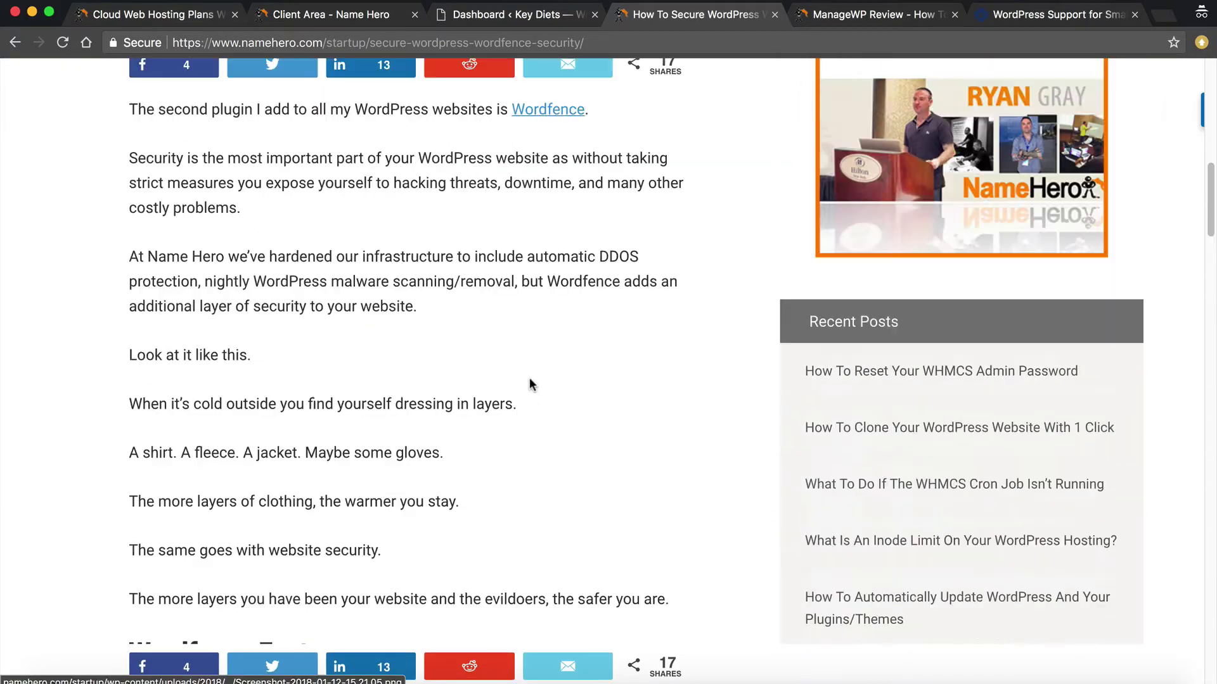
scroll(524, 374, "up", 4)
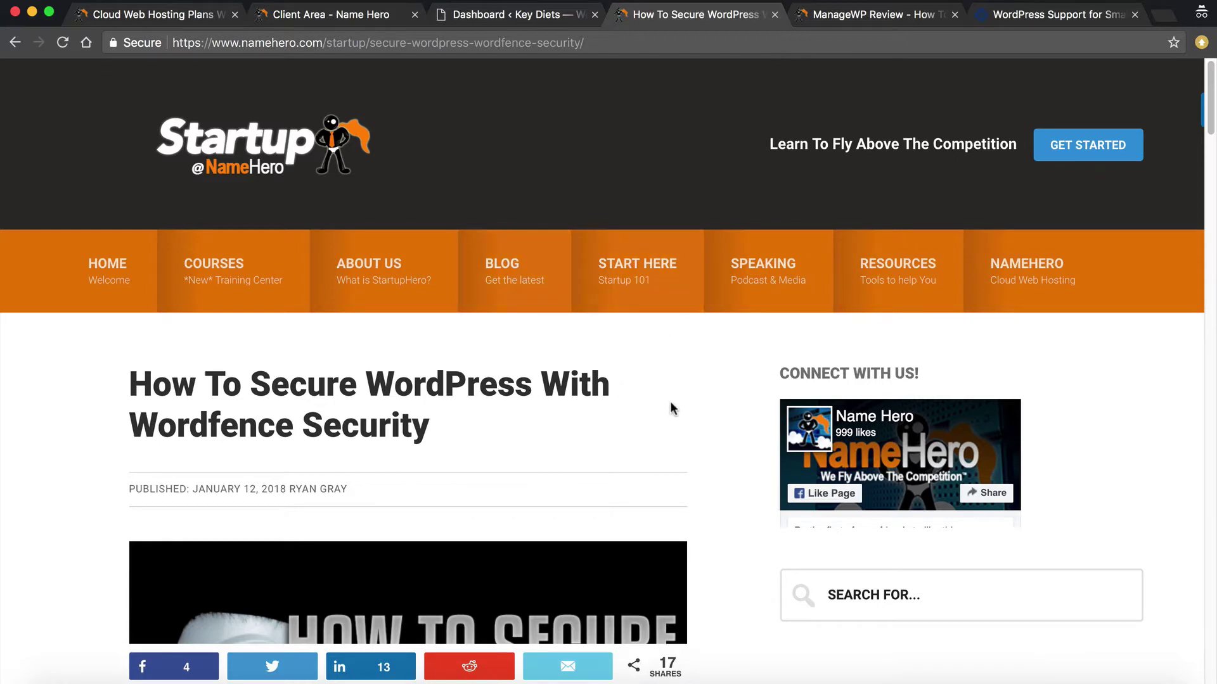
left_click(774, 15)
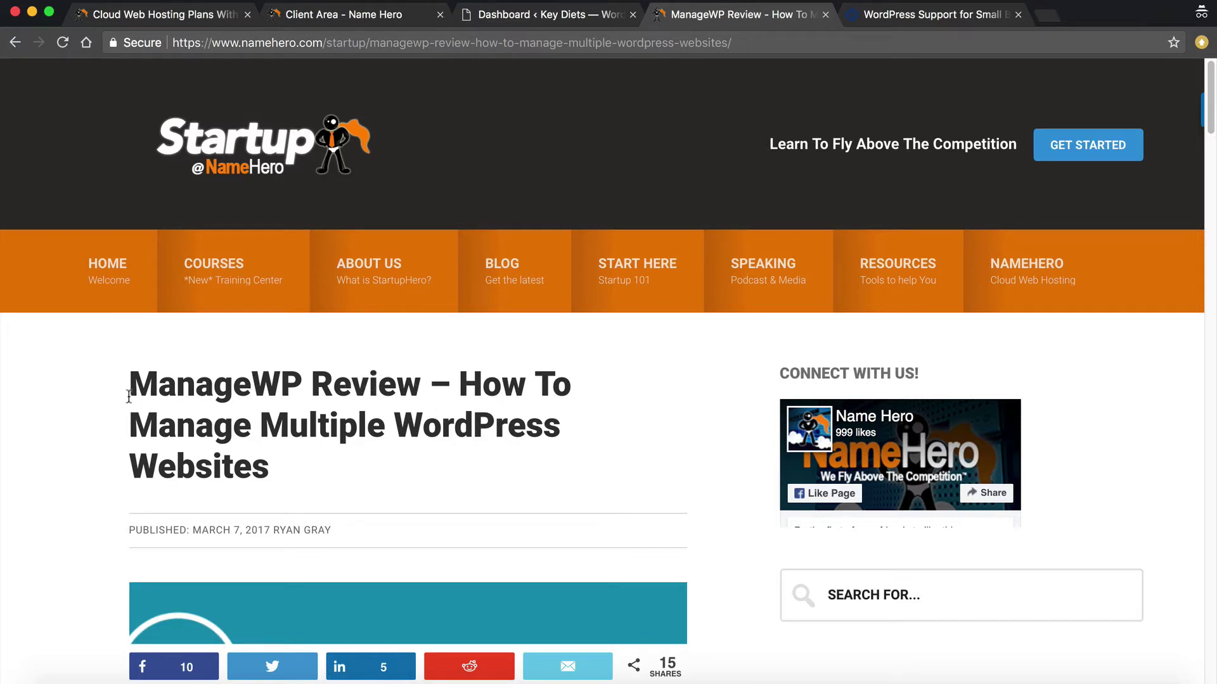
Highlight 'ManageWP' in the review title and scroll down through the article
left_click_drag(130, 385, 301, 388)
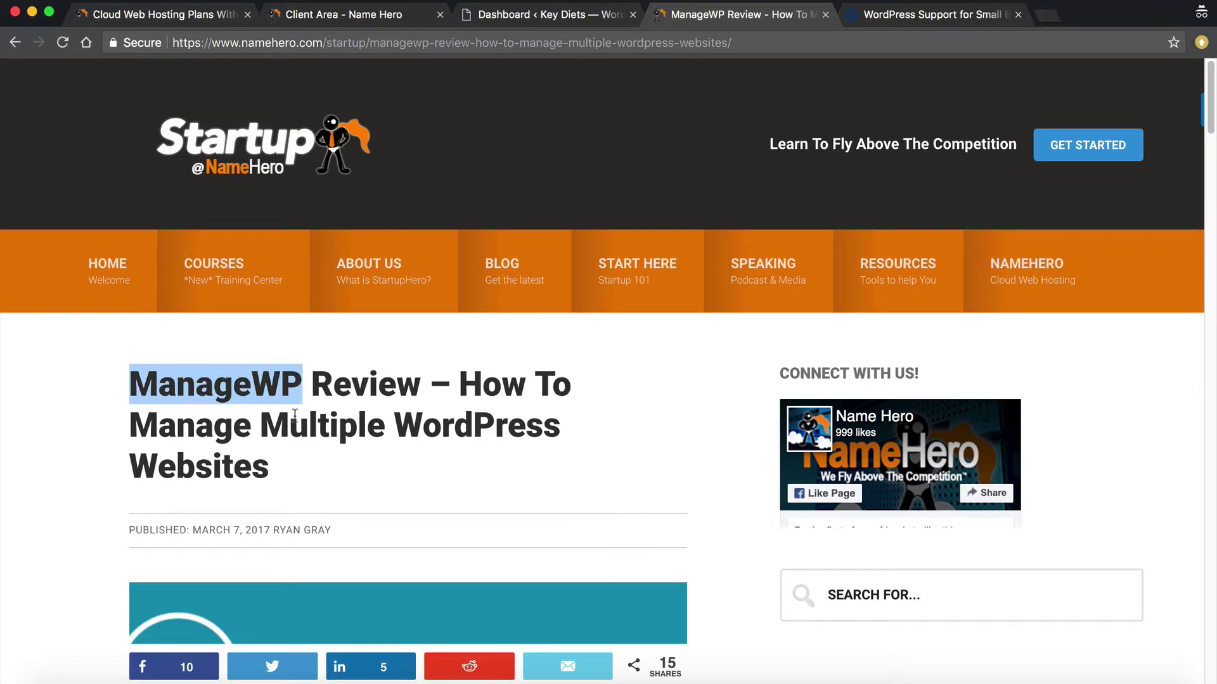
scroll(334, 400, "down", 6)
scroll(336, 398, "down", 1)
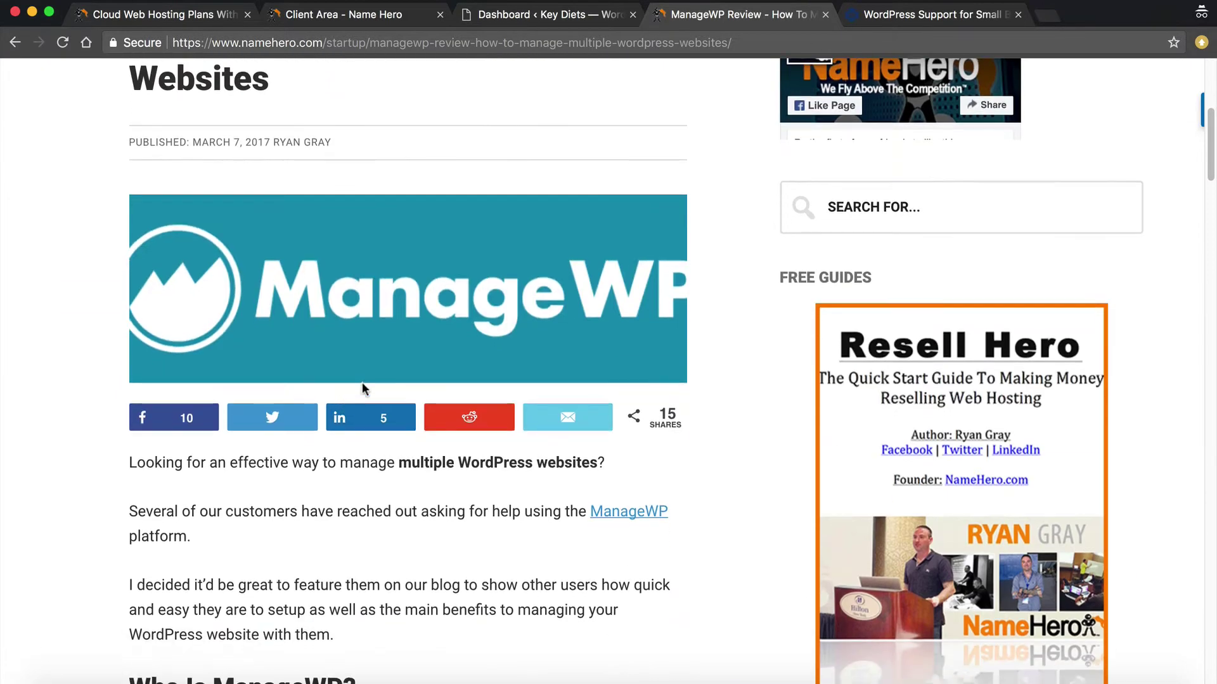
scroll(363, 388, "down", 3)
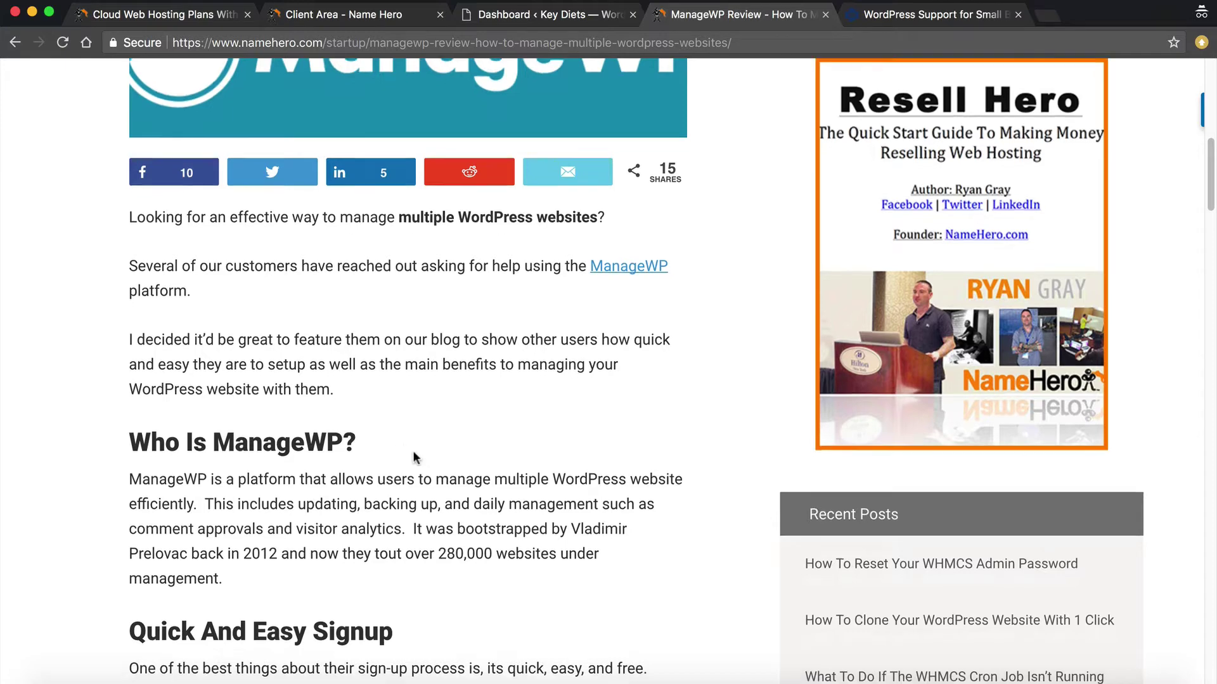
scroll(393, 450, "down", 3)
scroll(352, 458, "down", 5)
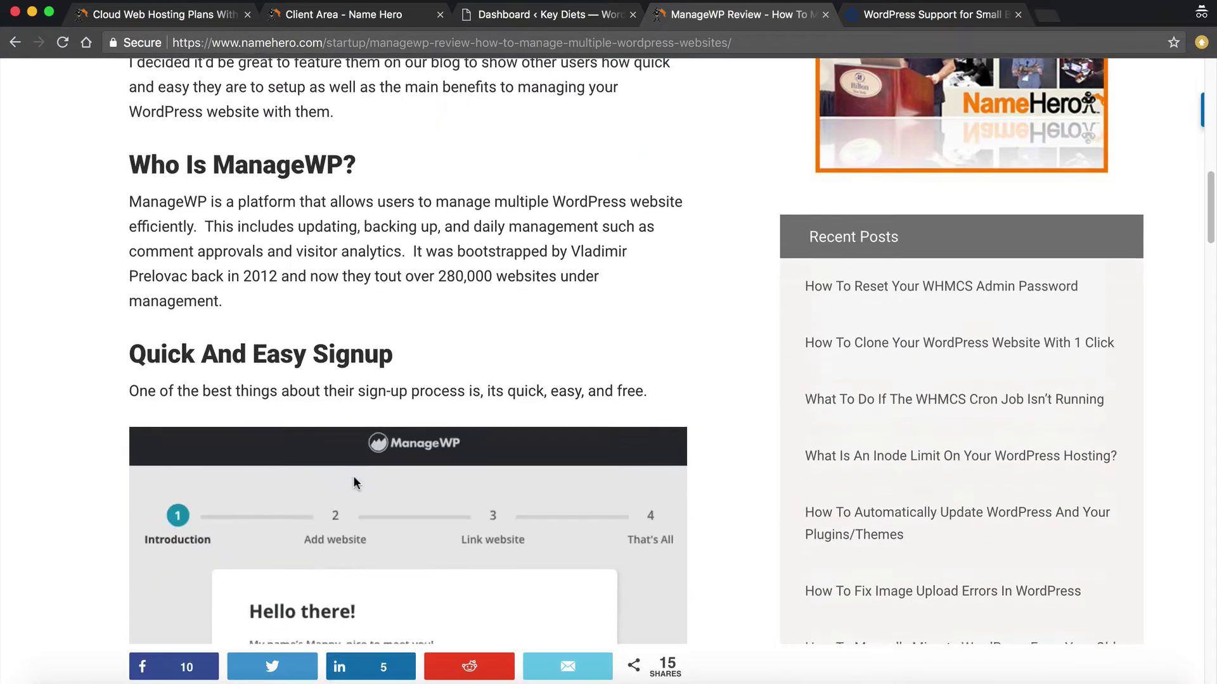
scroll(350, 480, "down", 3)
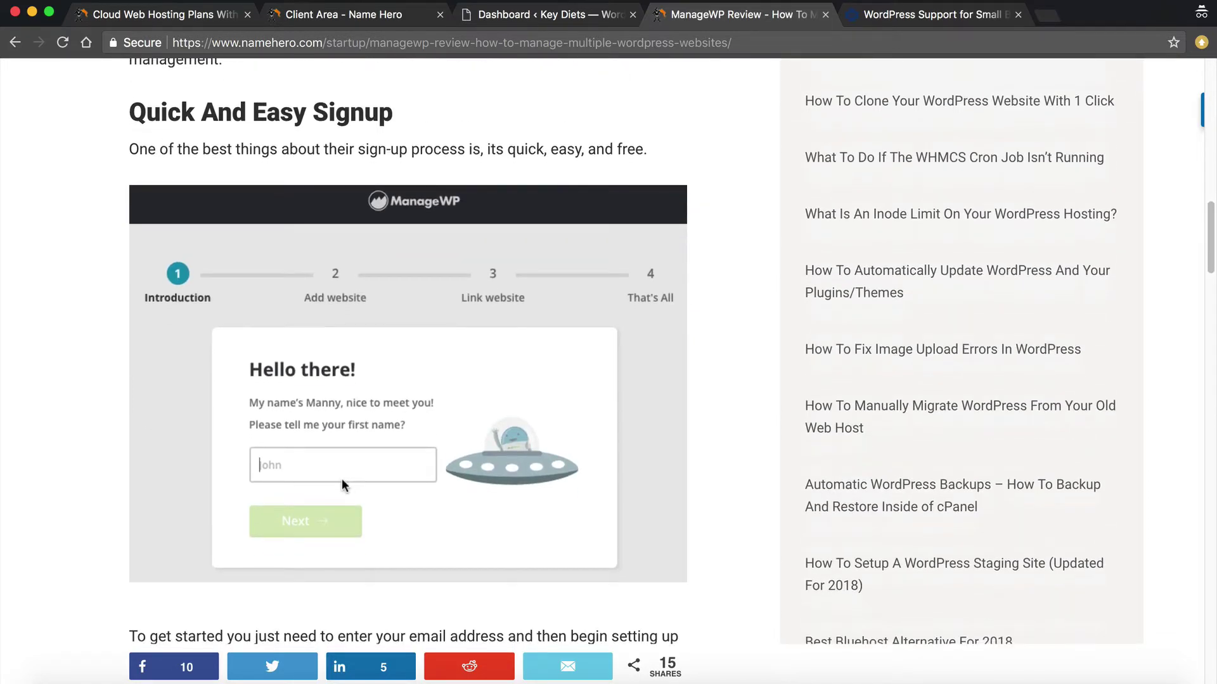
scroll(413, 451, "down", 3)
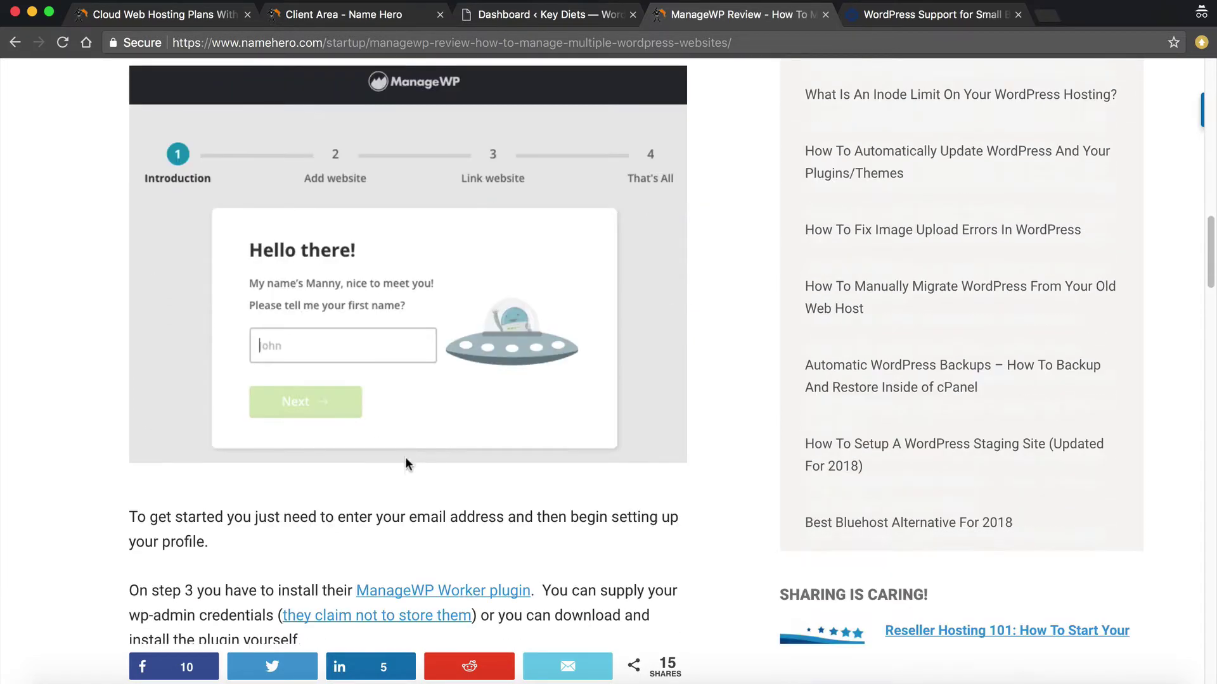
scroll(409, 463, "down", 10)
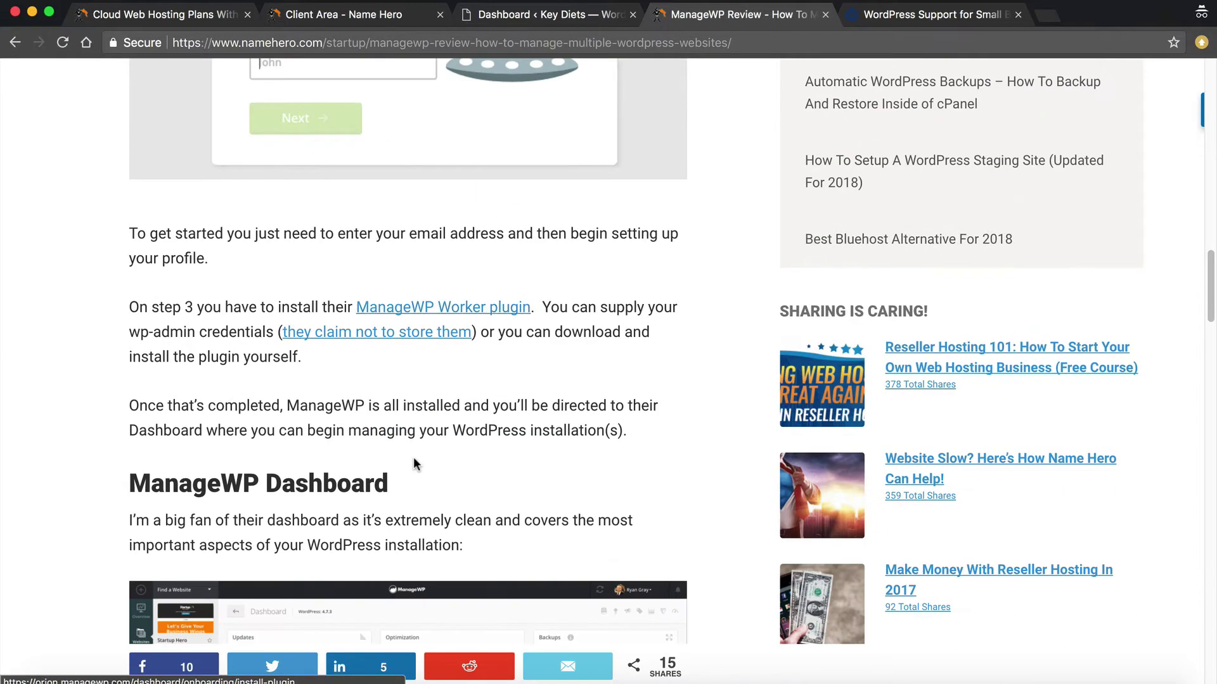
scroll(409, 457, "down", 20)
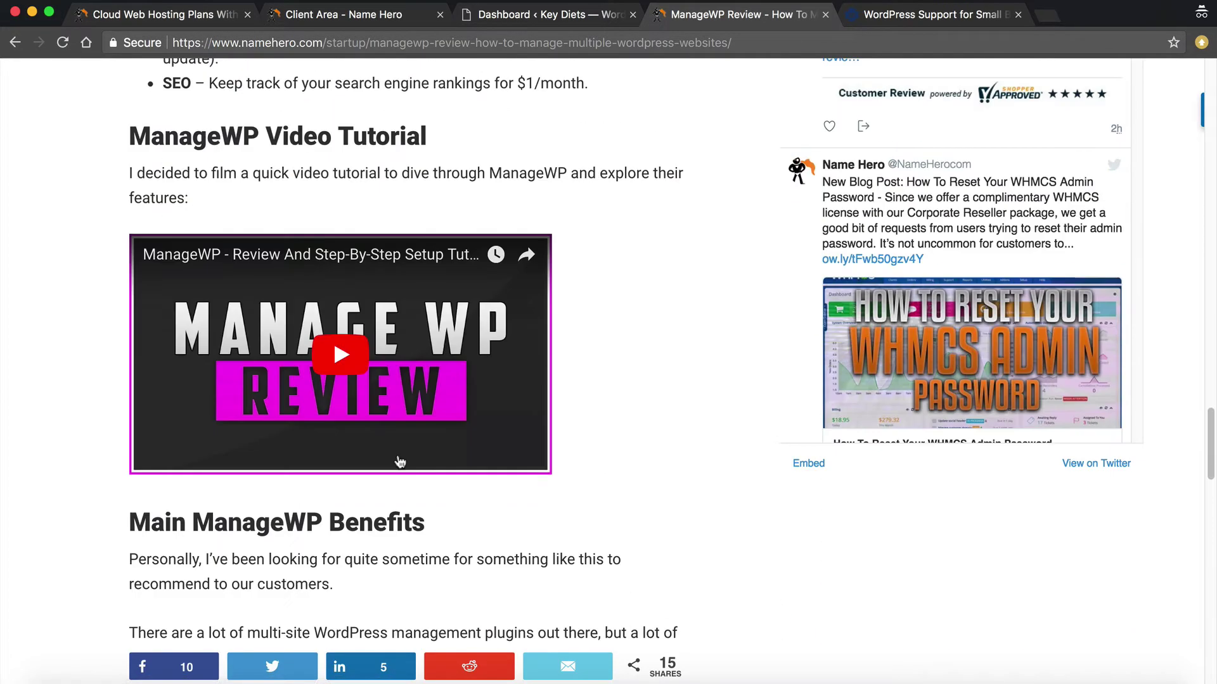
Scroll back up, clear the highlighted title word, and close the ManageWP review
scroll(401, 451, "up", 20)
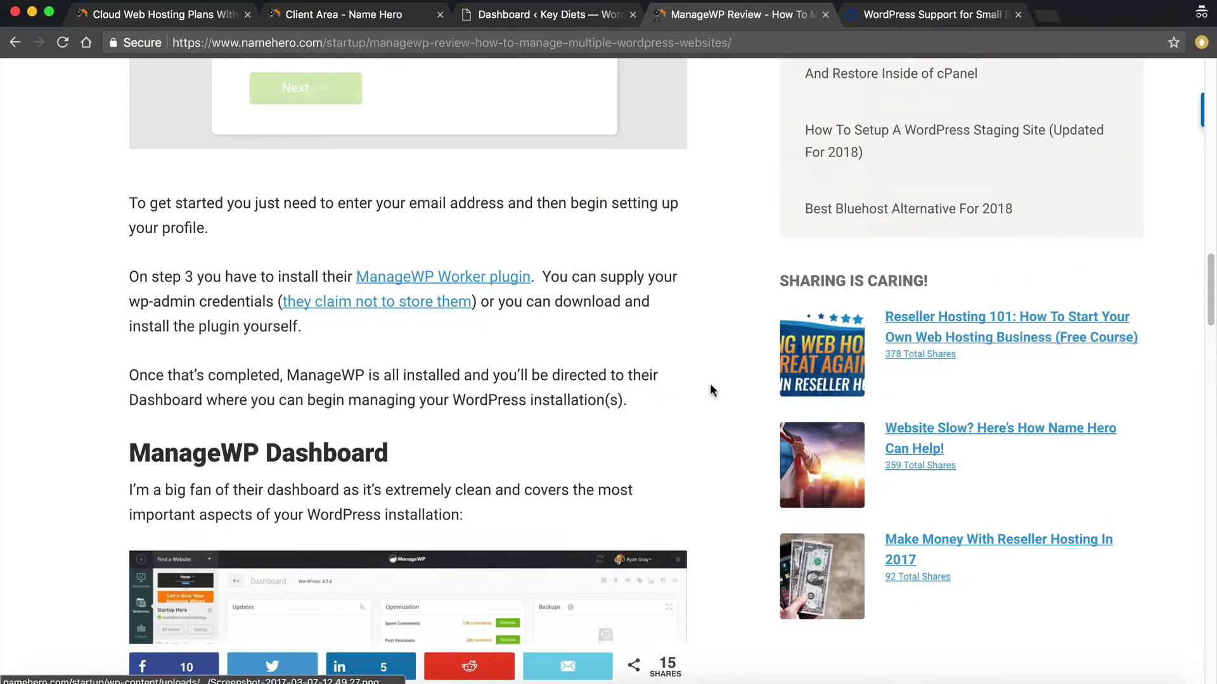
scroll(760, 371, "up", 11)
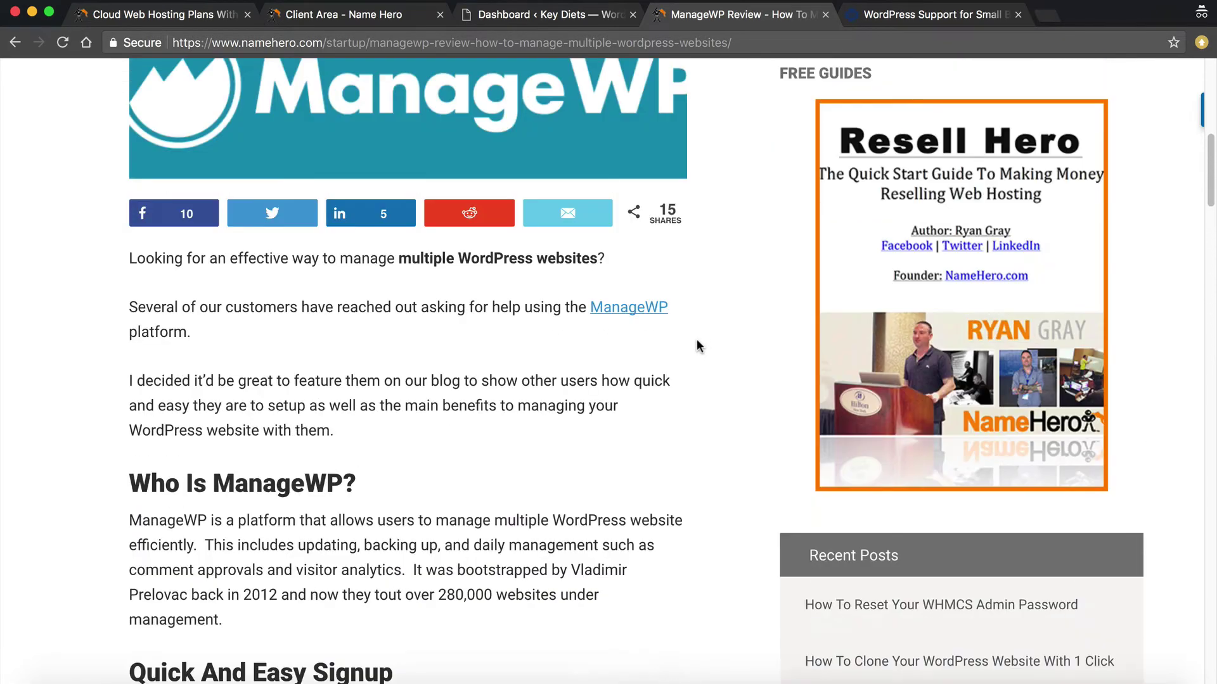
scroll(699, 336, "up", 4)
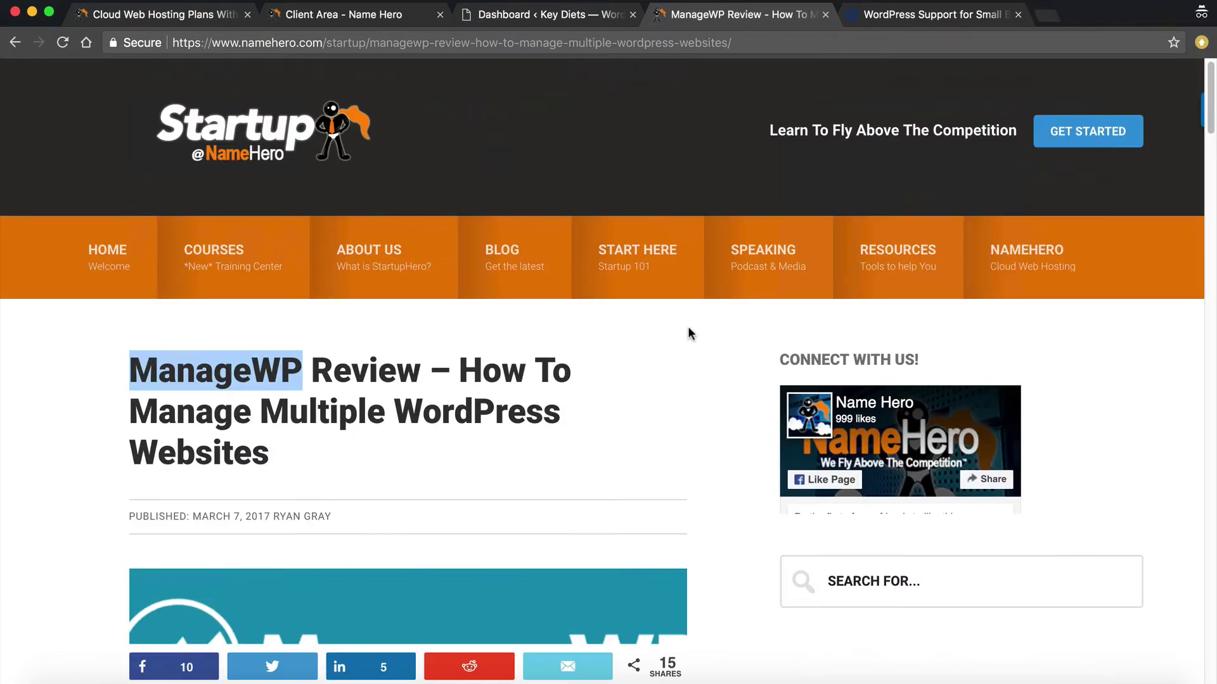
left_click(425, 386)
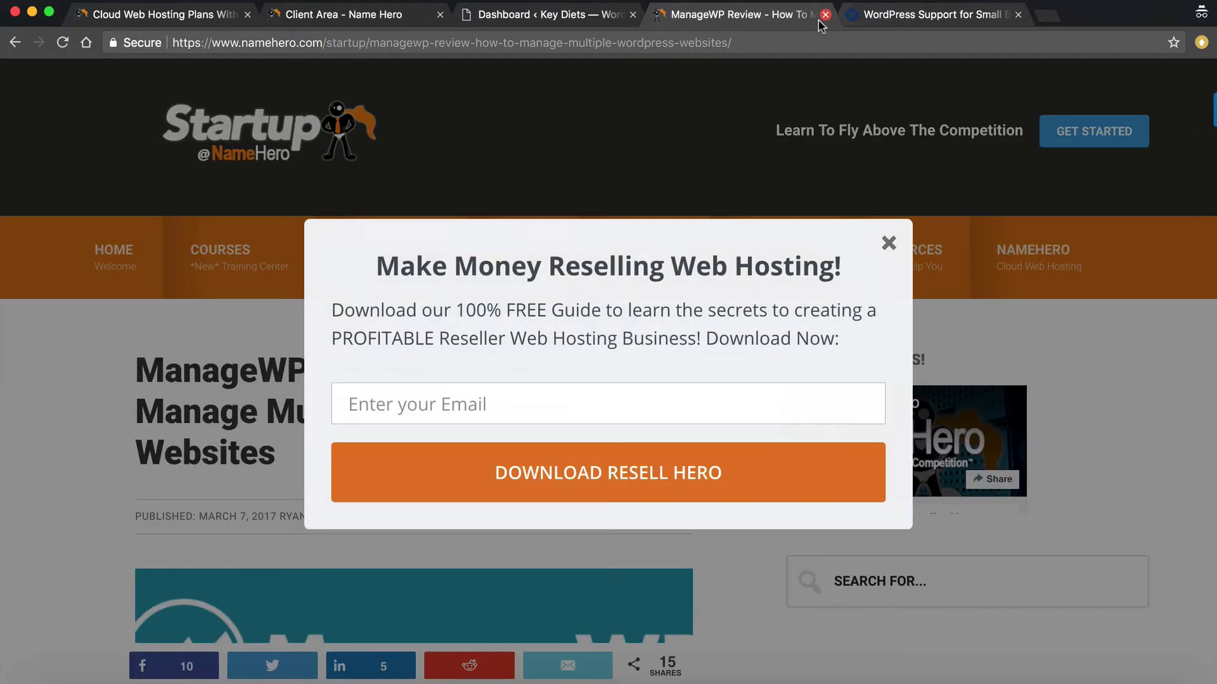
left_click(826, 15)
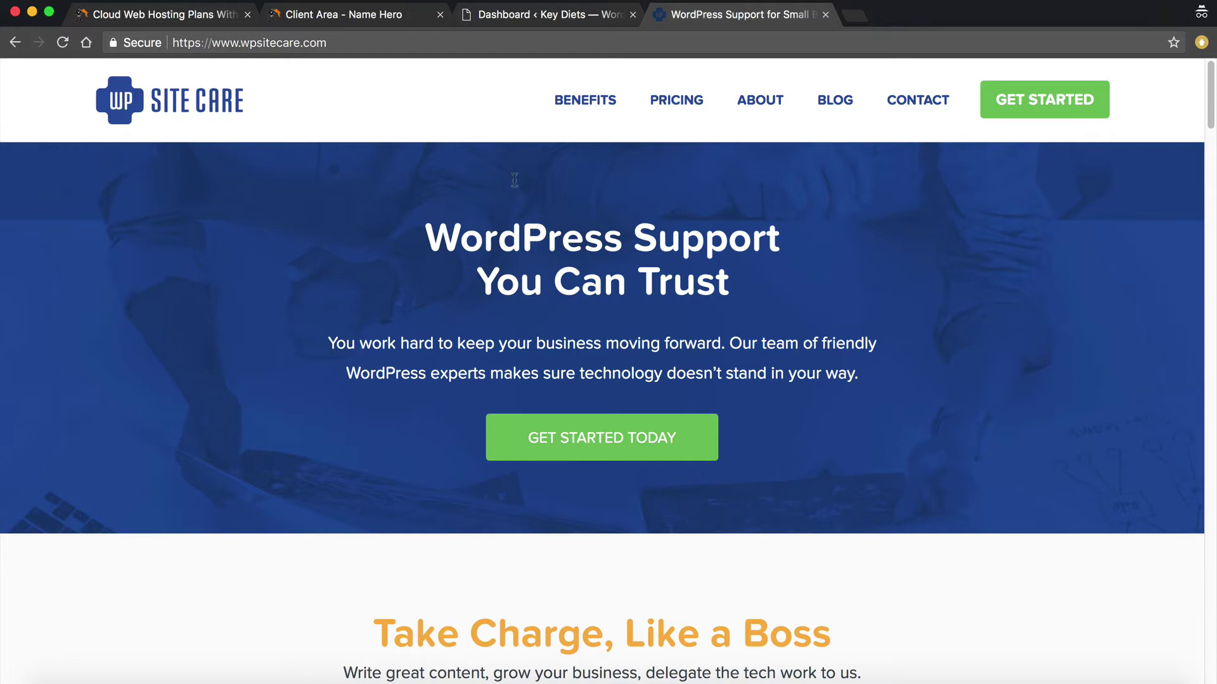
Glance at the WordPress Dashboard tab, then open WP Site Care's Plans and Pricing page
left_click(538, 17)
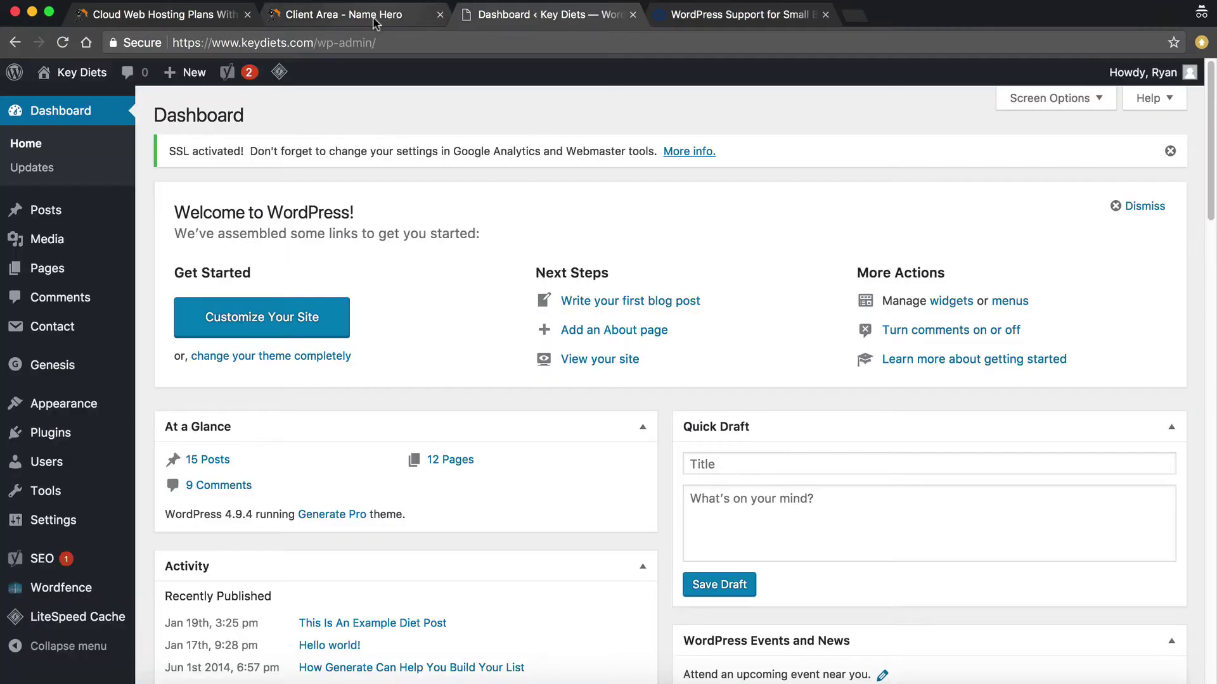
left_click(672, 14)
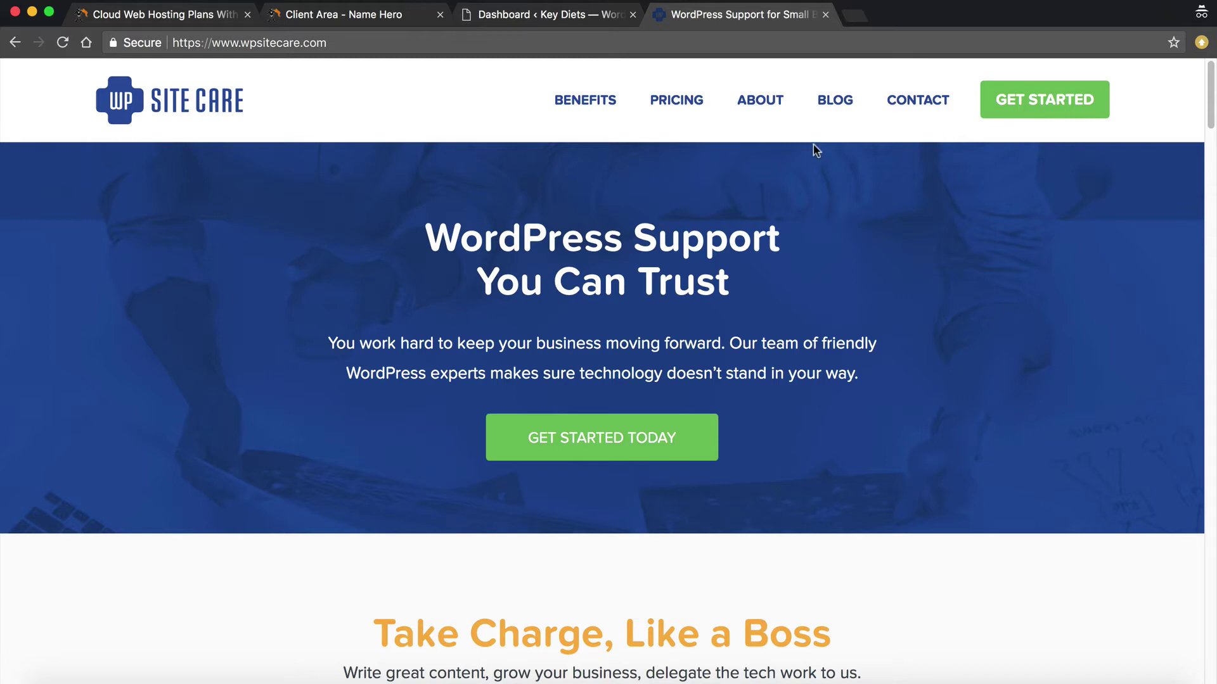
left_click(662, 114)
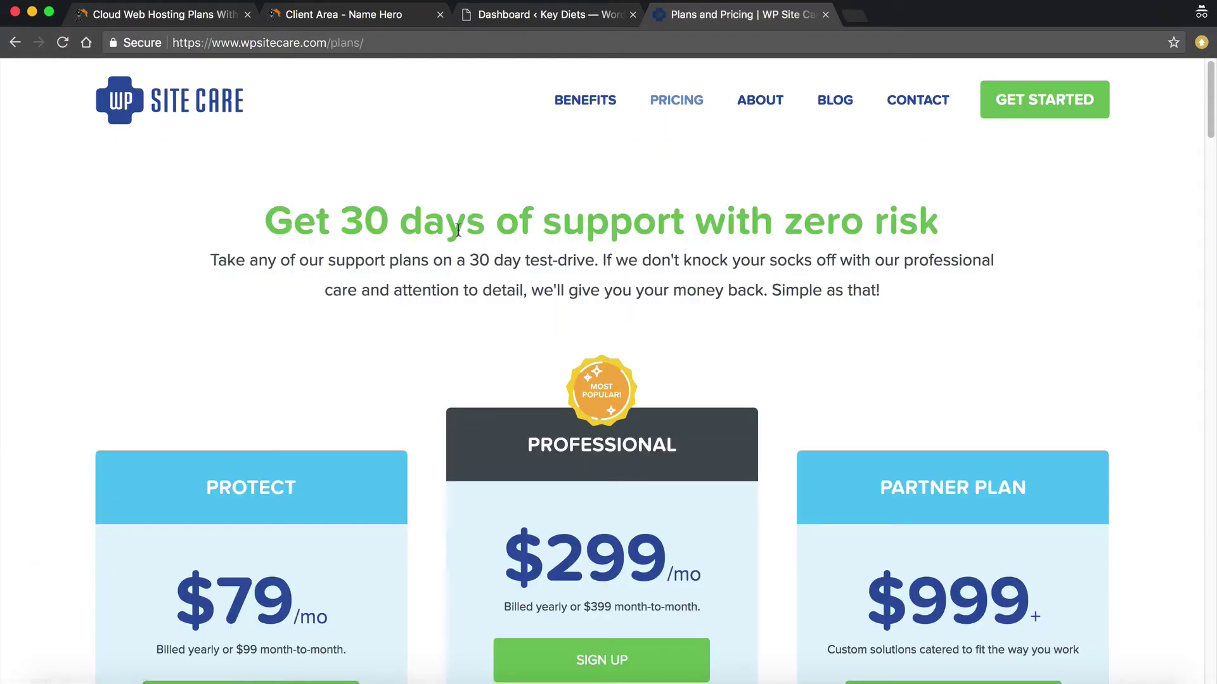
scroll(337, 379, "down", 1)
scroll(337, 373, "down", 5)
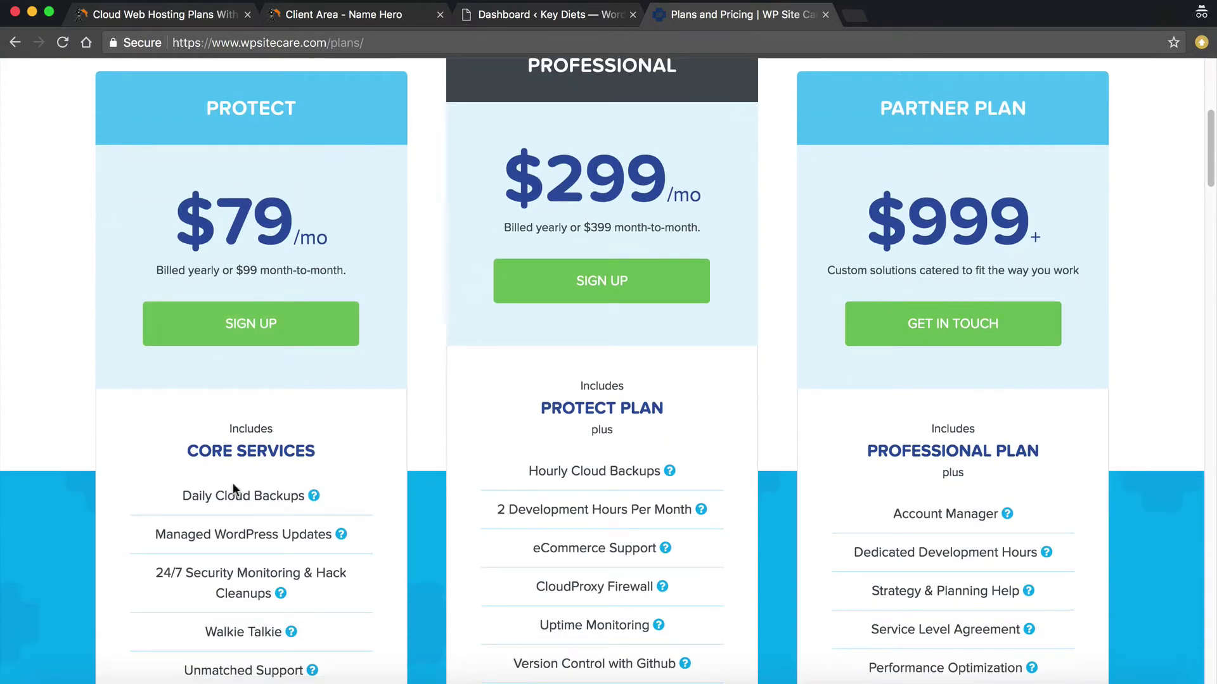
scroll(305, 516, "down", 1)
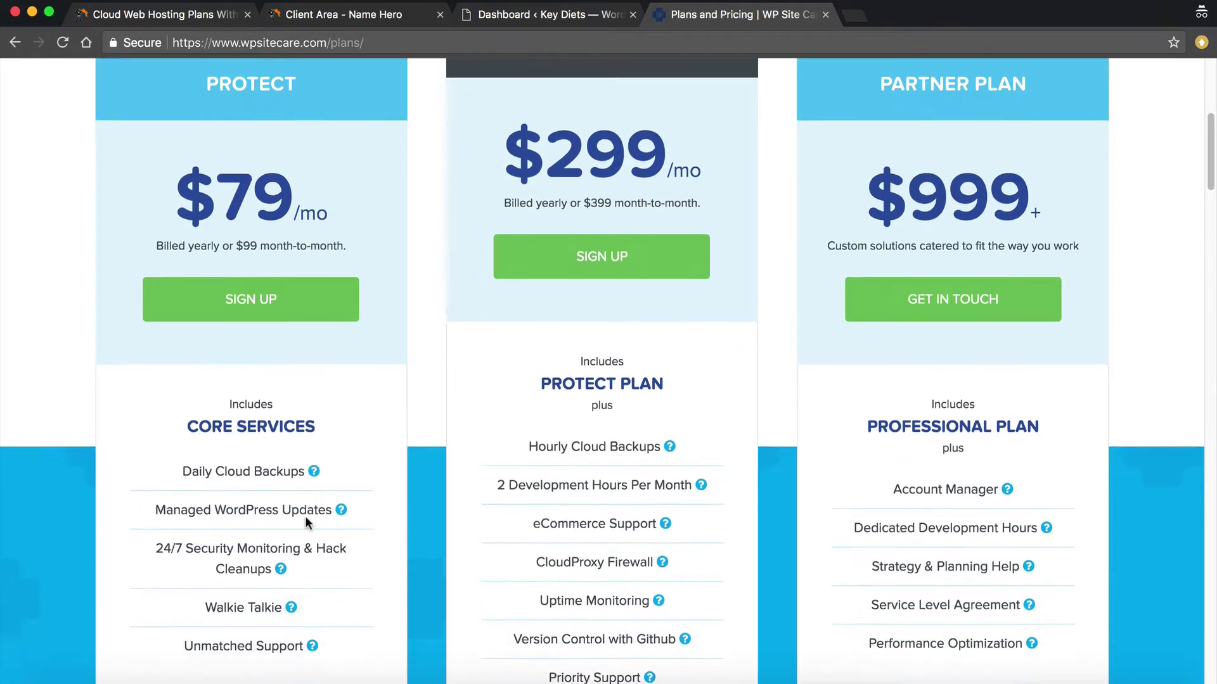
scroll(306, 515, "down", 1)
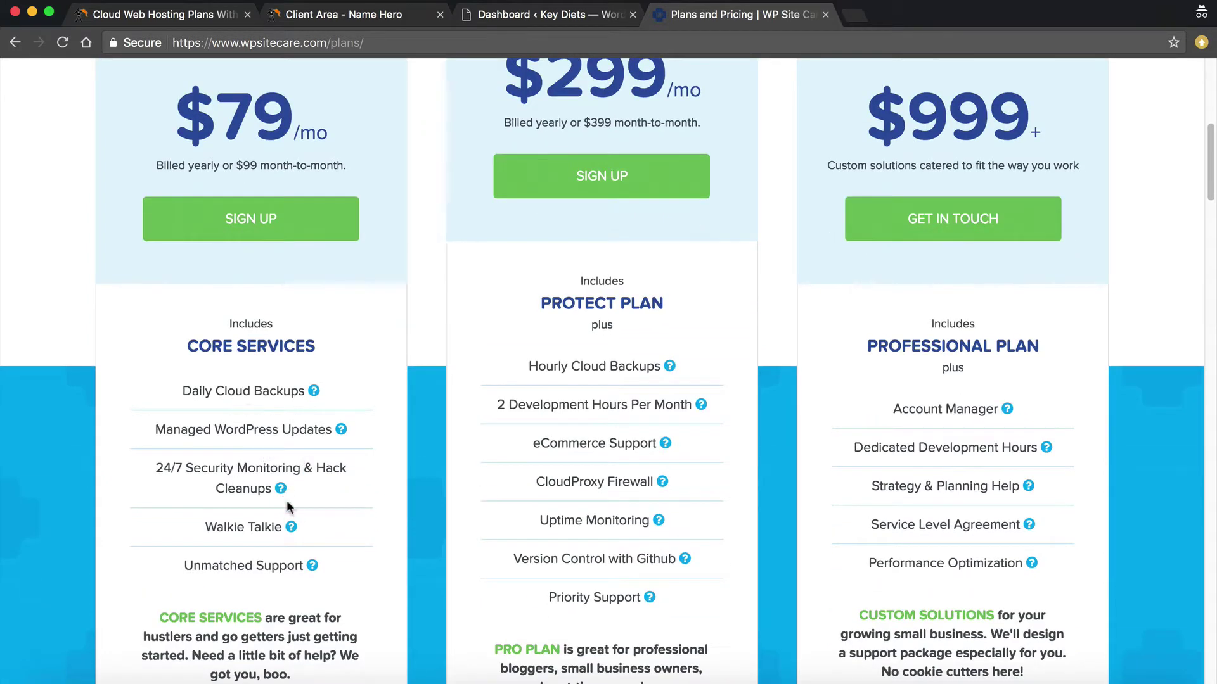
scroll(218, 532, "down", 1)
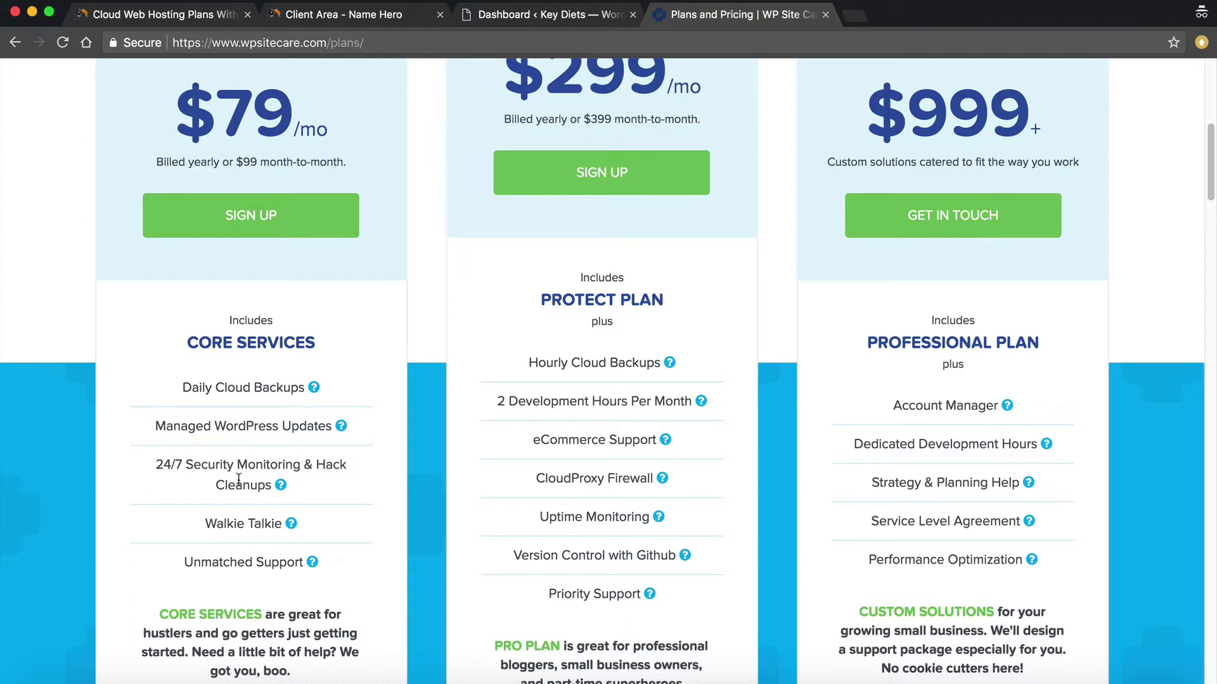
scroll(932, 486, "down", 1)
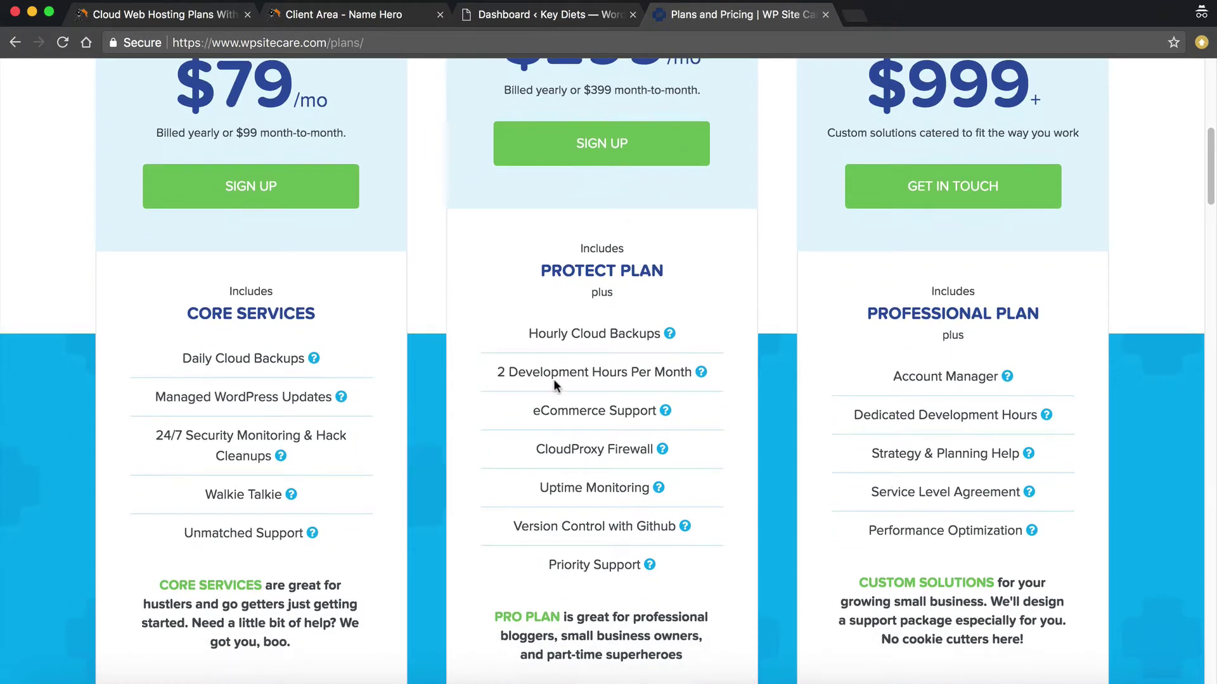
scroll(553, 380, "down", 1)
scroll(545, 418, "up", 4)
scroll(540, 447, "up", 3)
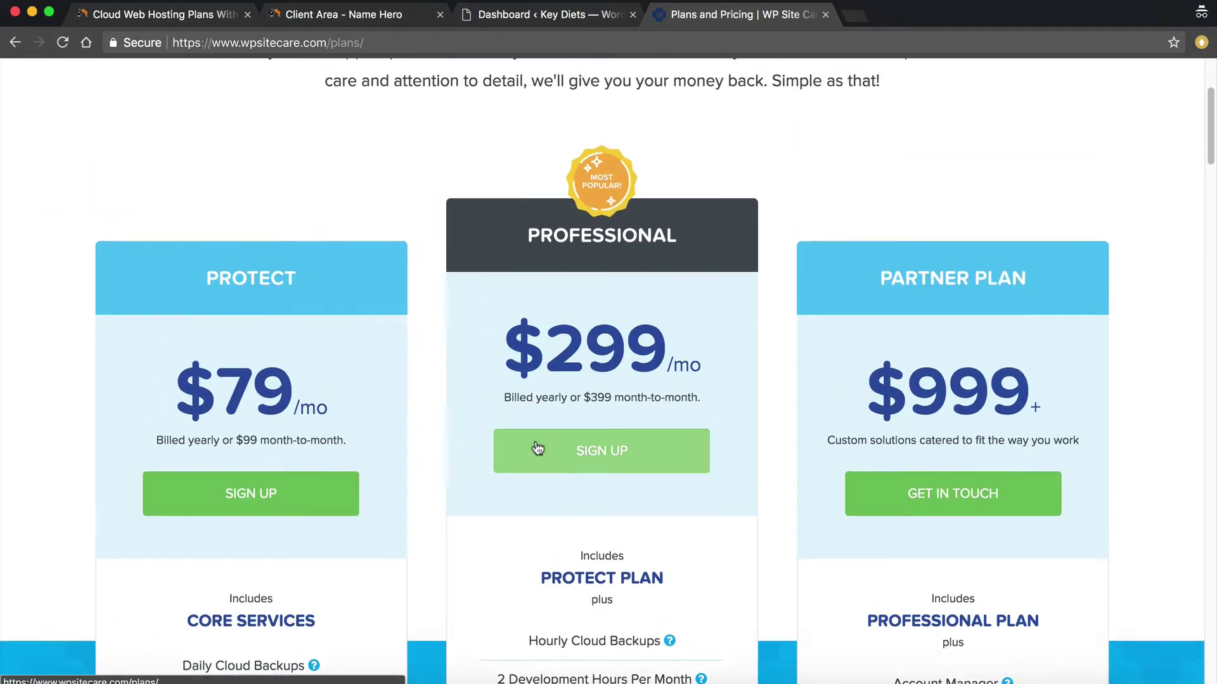
scroll(366, 429, "up", 1)
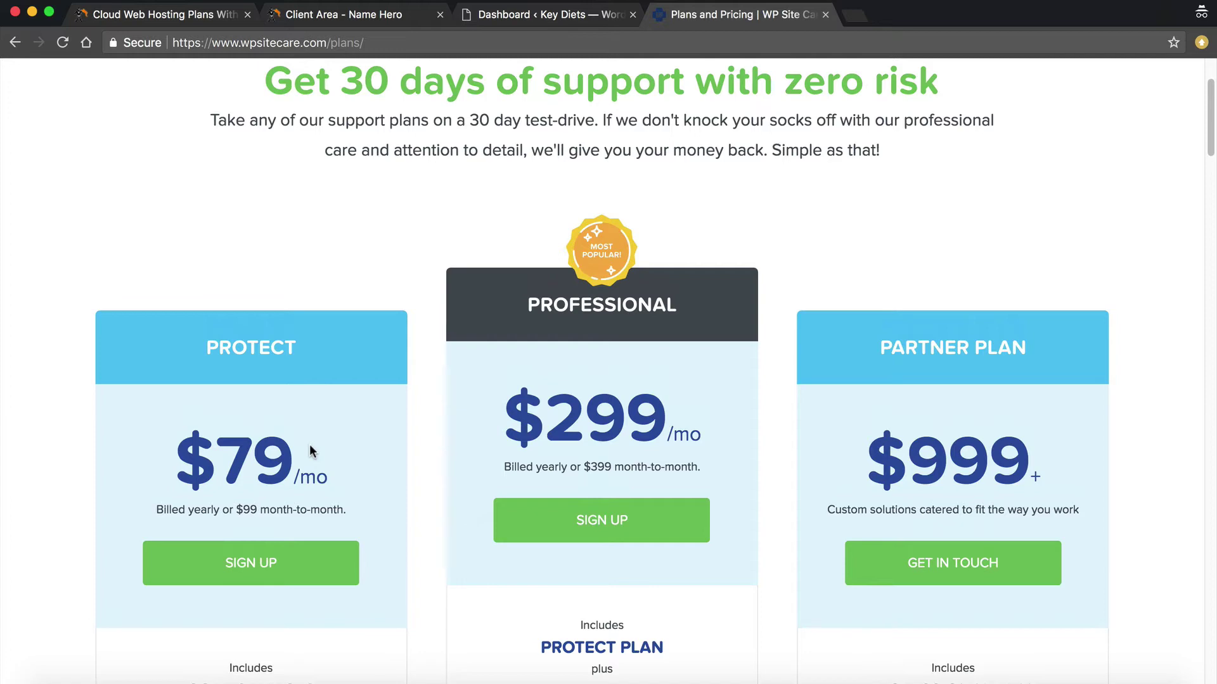
scroll(127, 425, "up", 5)
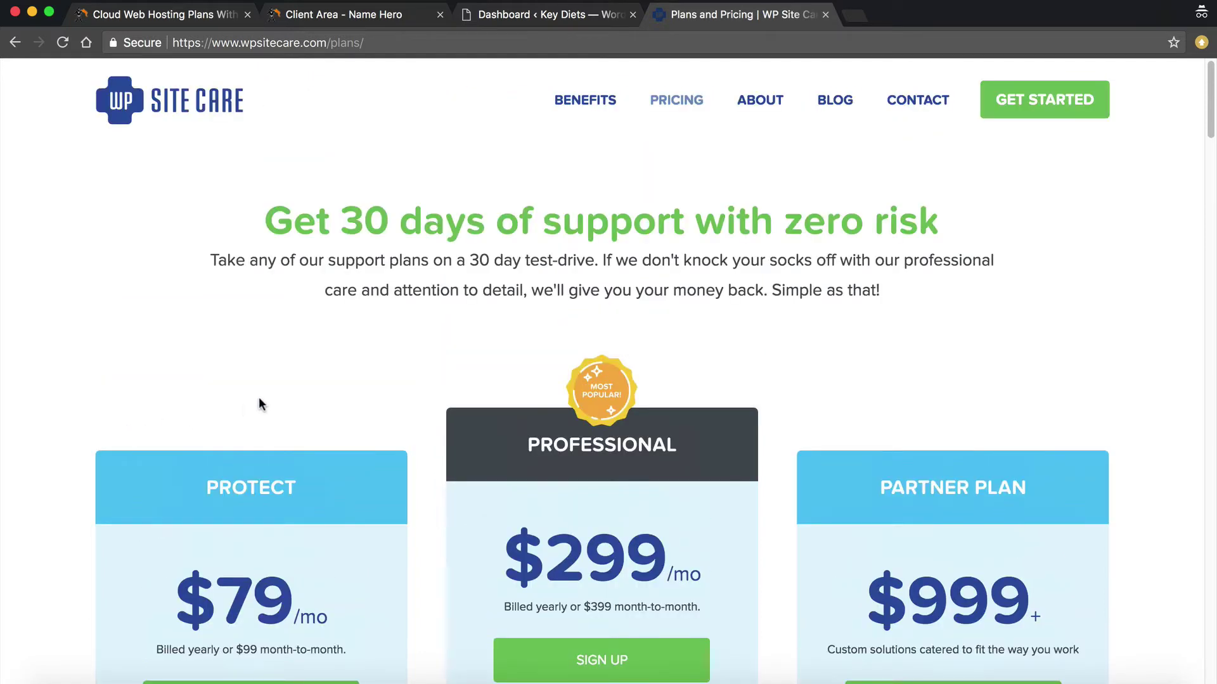
Close the WP Site Care Plans and Pricing page and open the Wordfence Dashboard
left_click(825, 14)
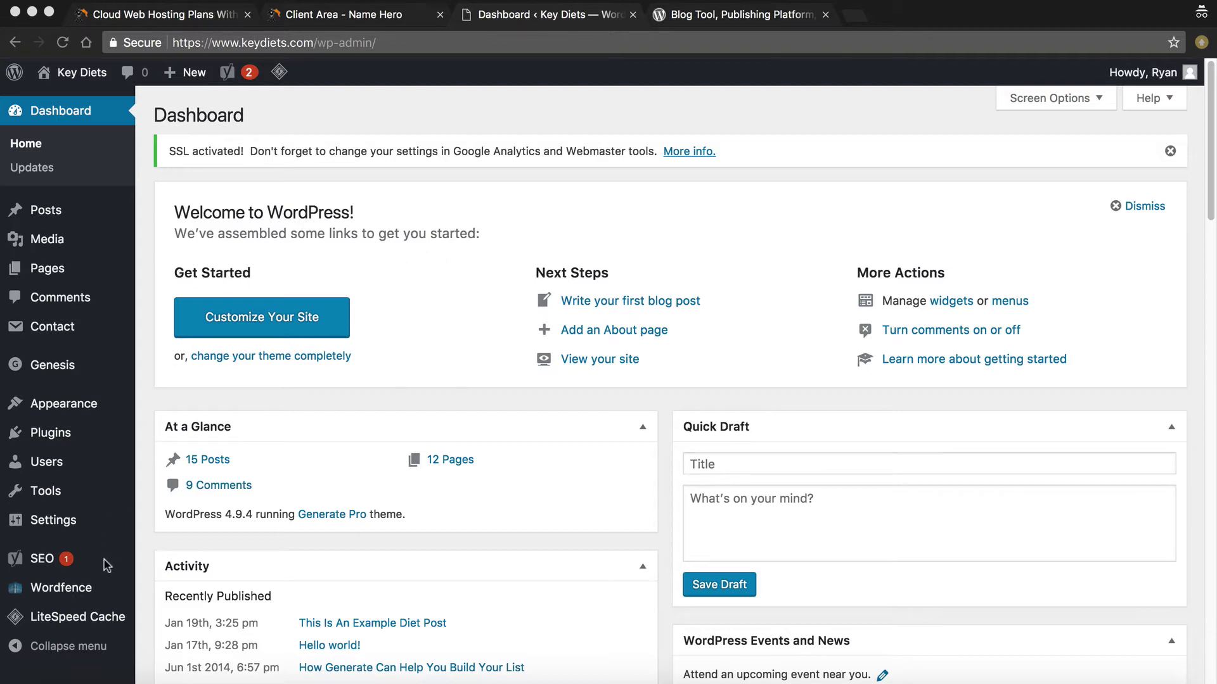
left_click(73, 592)
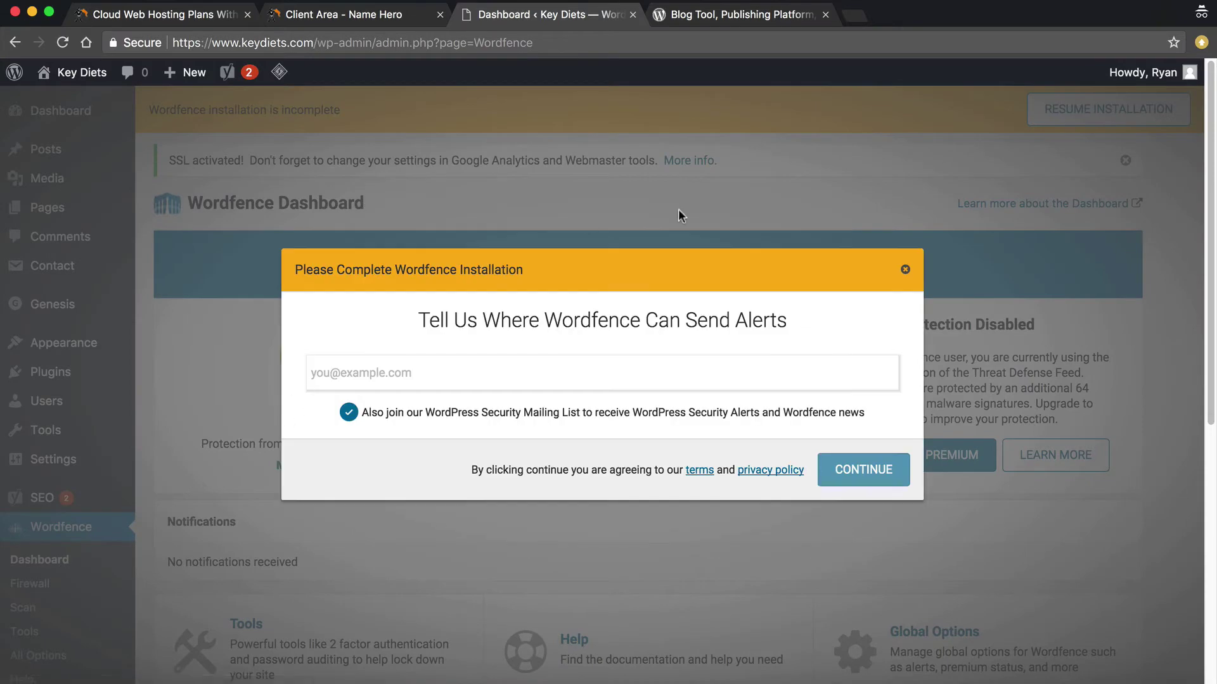
Dismiss the installation prompt and the Scan page tour, then reload Wordfence Scan
left_click(905, 270)
scroll(585, 397, "down", 3)
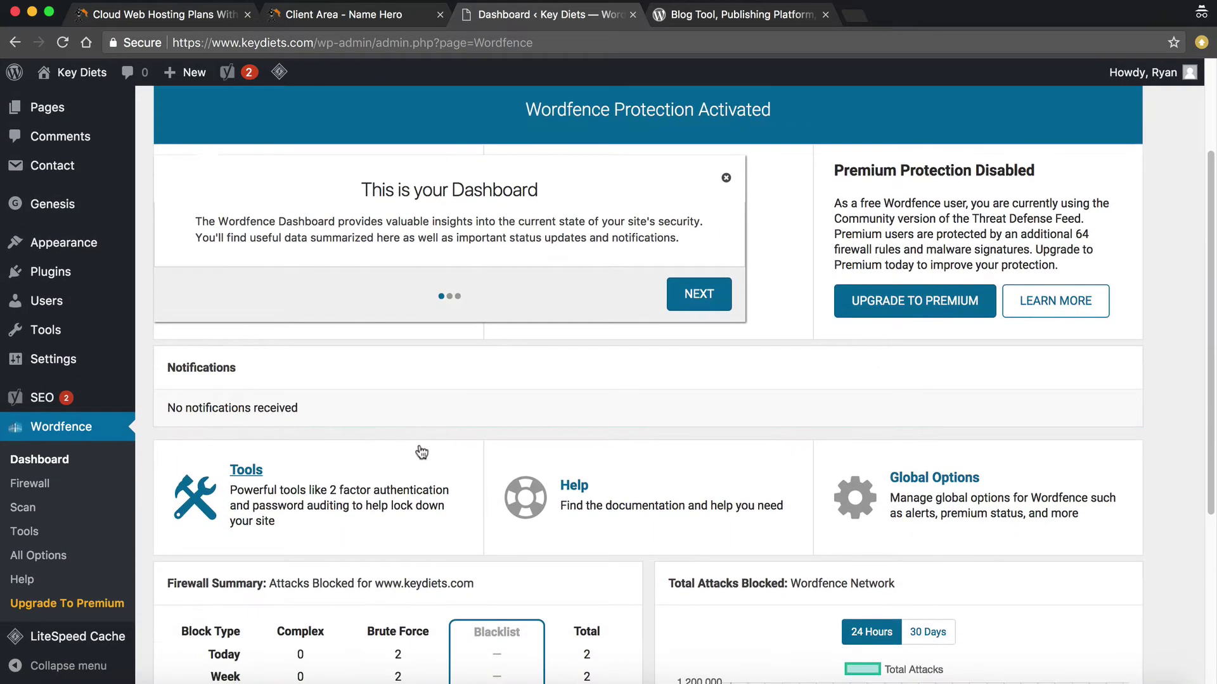
left_click(23, 507)
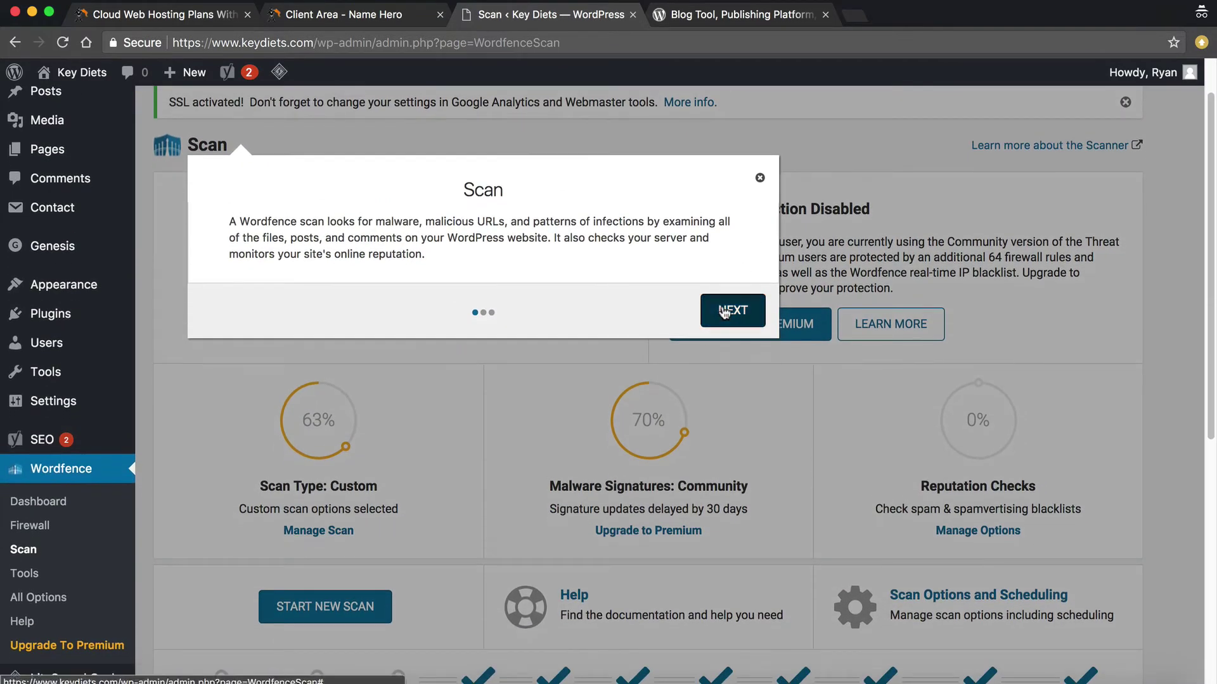
left_click(732, 305)
left_click(803, 166)
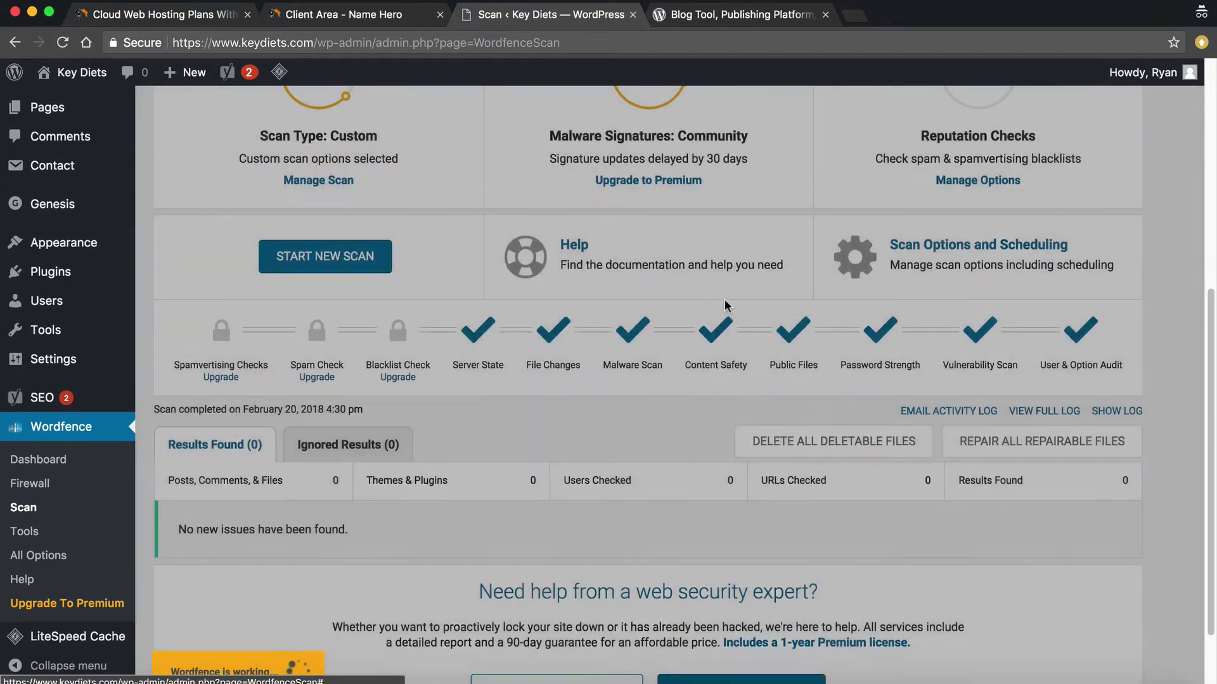
scroll(706, 317, "up", 7)
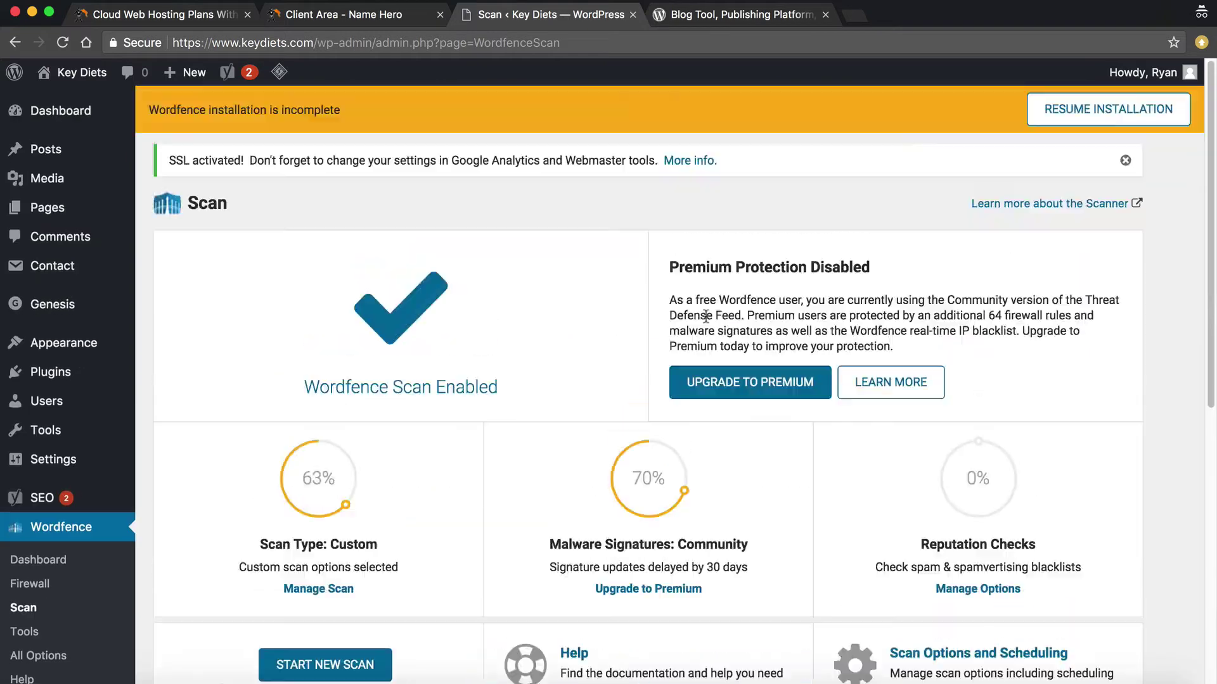
left_click(26, 608)
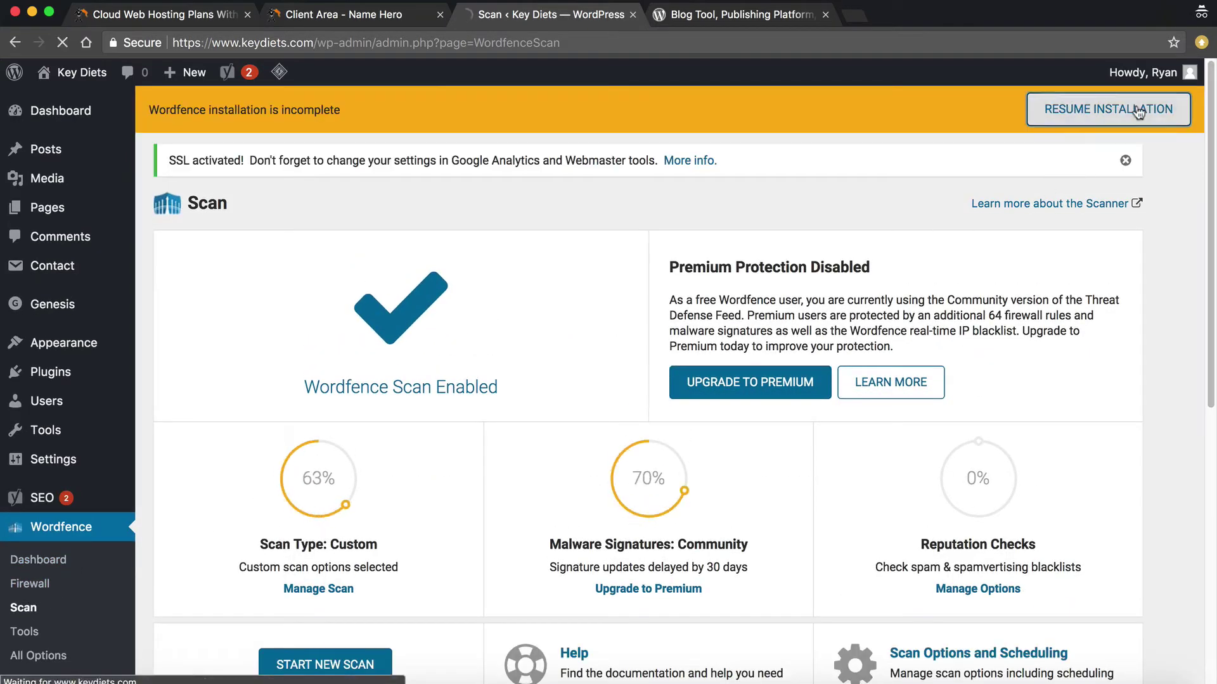
Resume Wordfence installation with an alert e-mail address, decline premium, and close the tour popup
left_click(1066, 110)
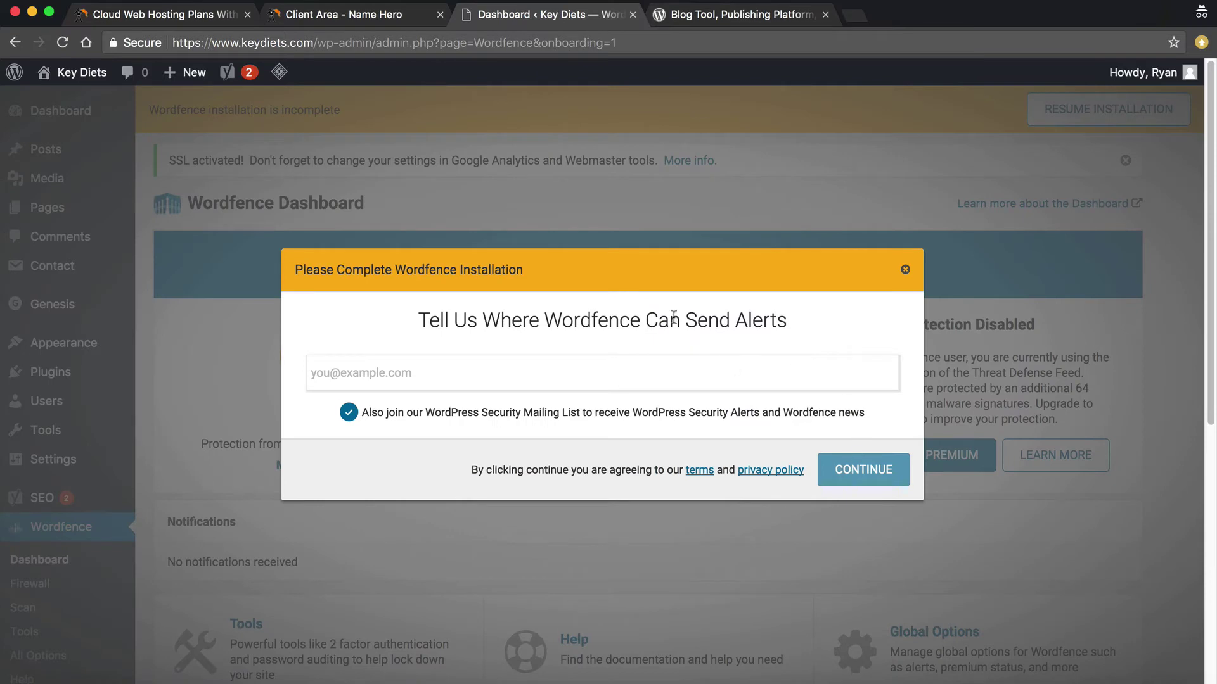
left_click(620, 361)
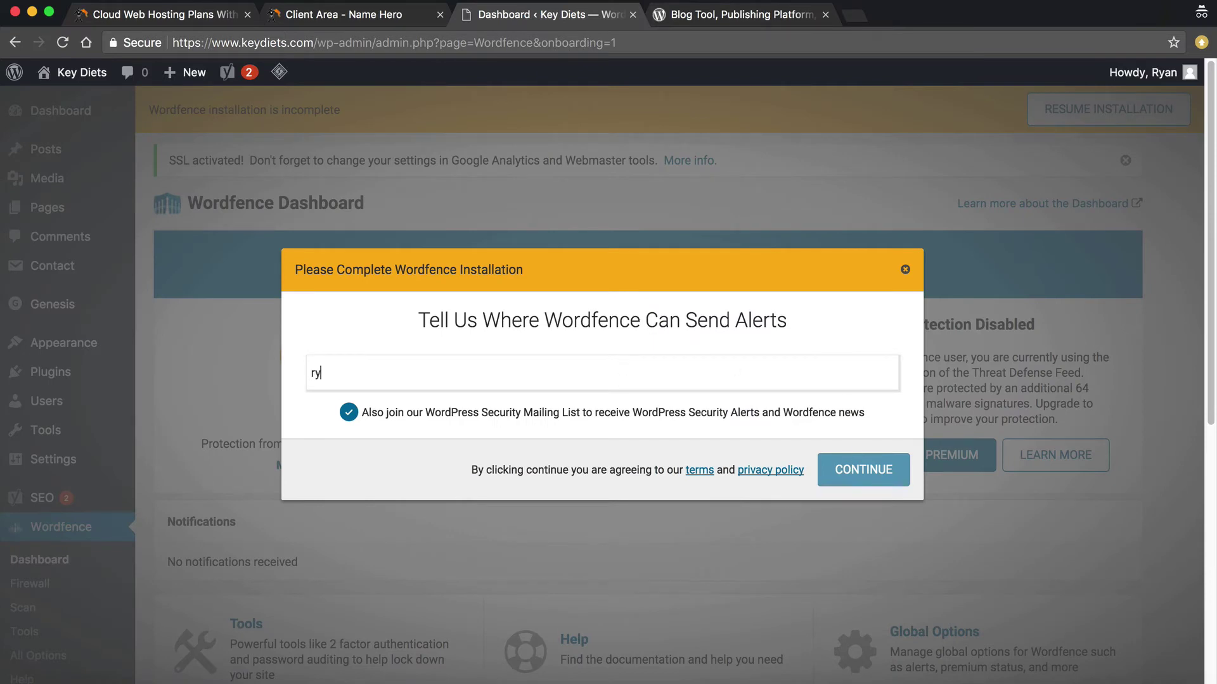
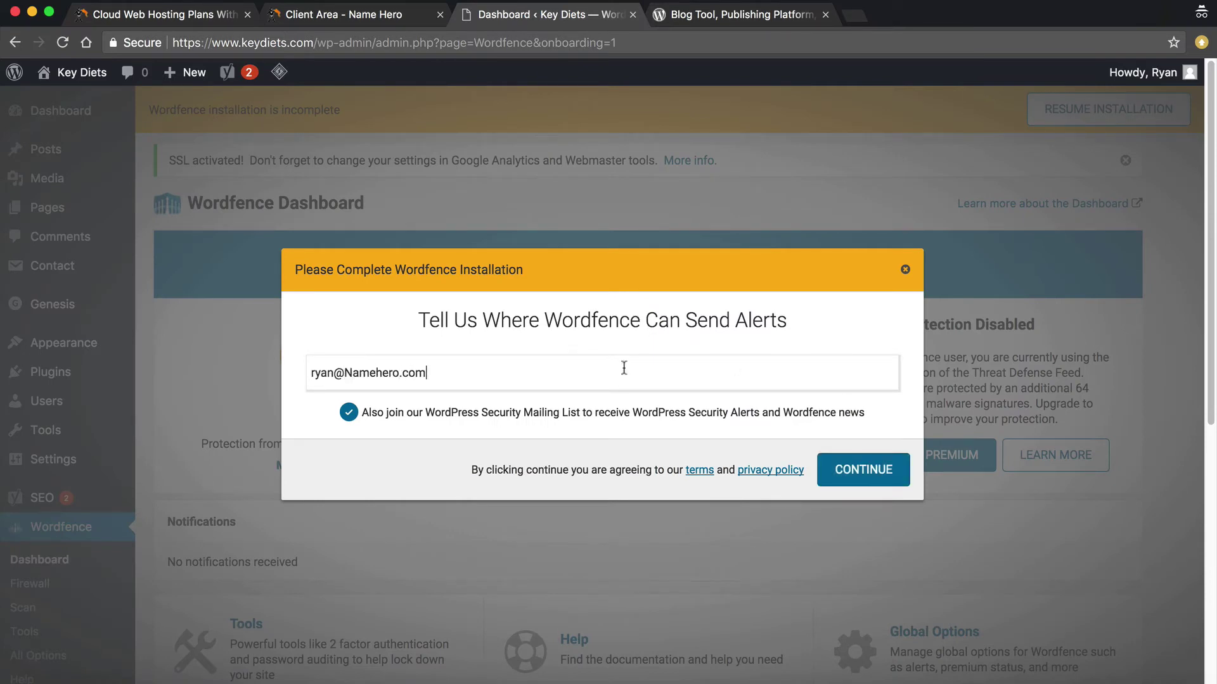
left_click(884, 475)
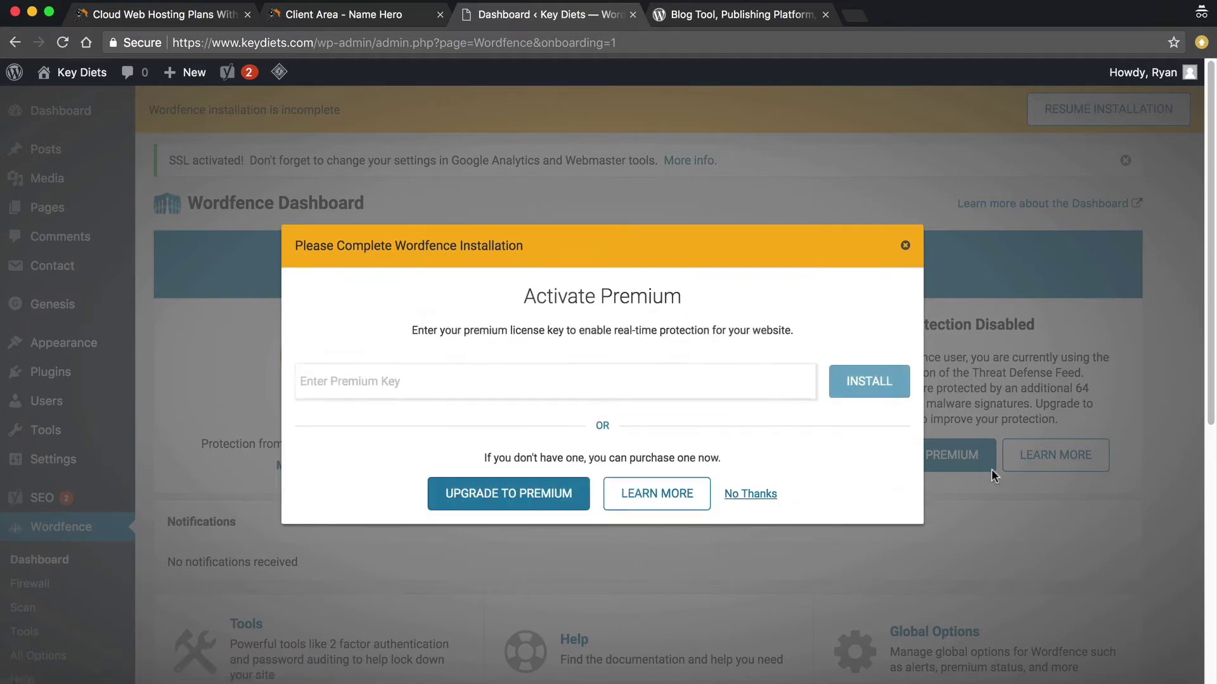
left_click(730, 495)
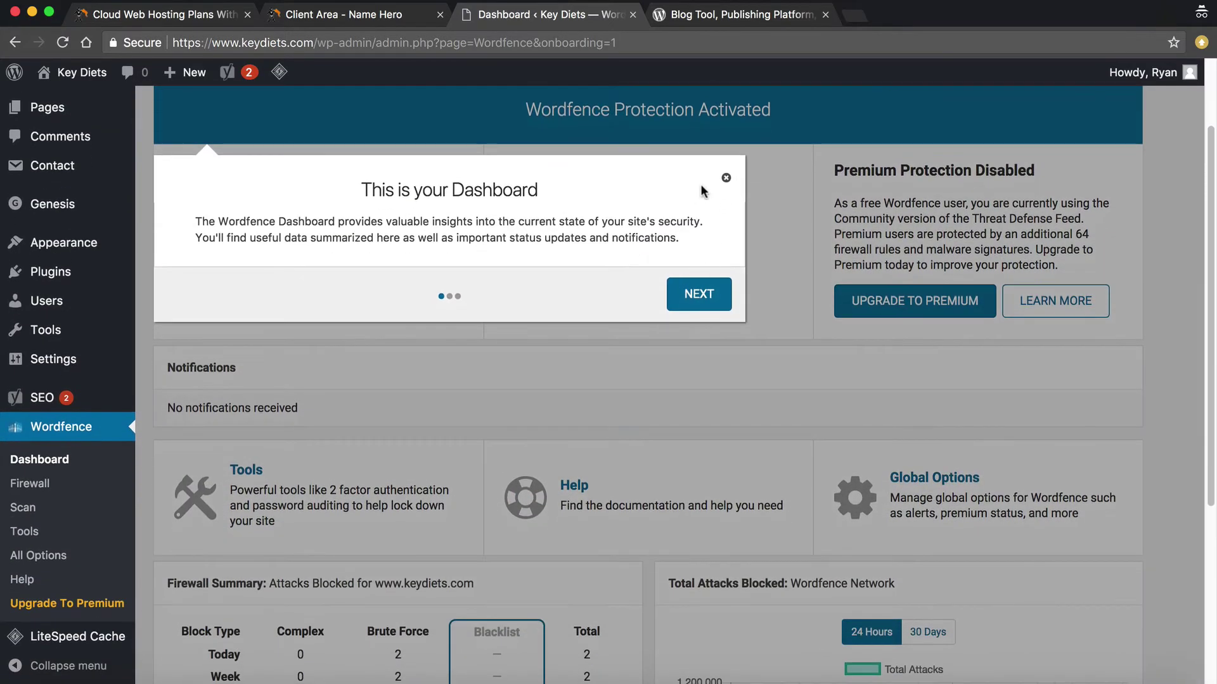
left_click(726, 180)
Start a new Wordfence scan, check its results, then switch to the Keydiets.com Client Area
left_click(38, 507)
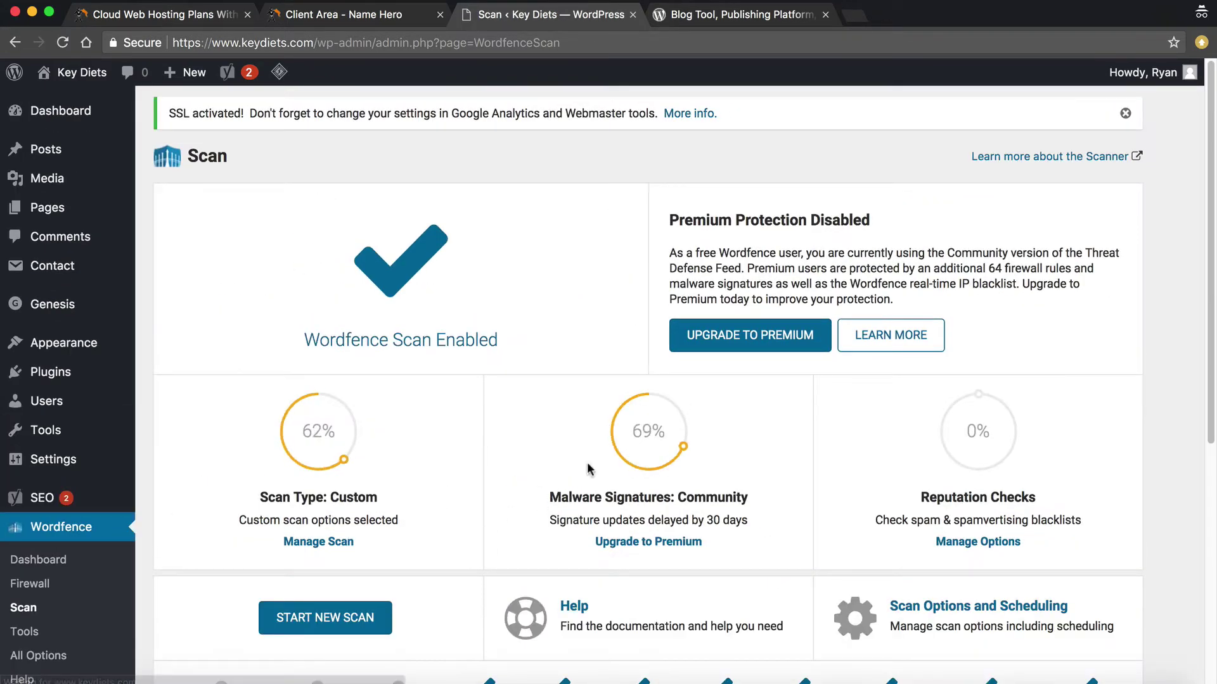
mouse_move(648, 438)
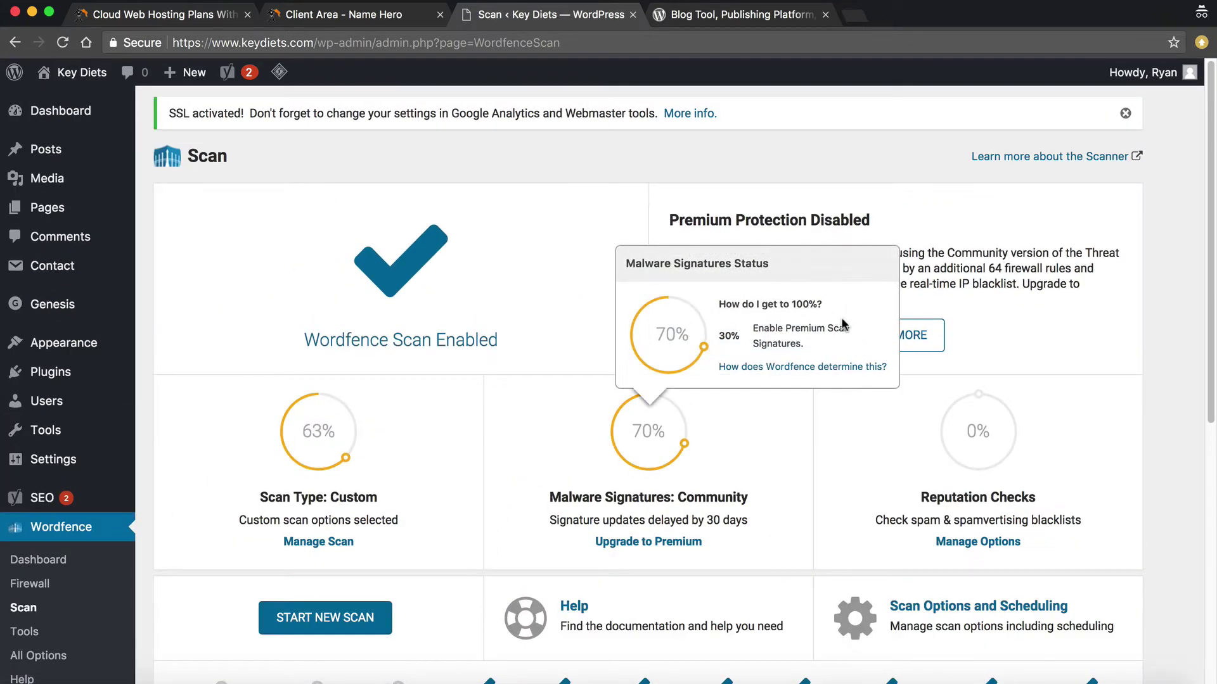
left_click(381, 627)
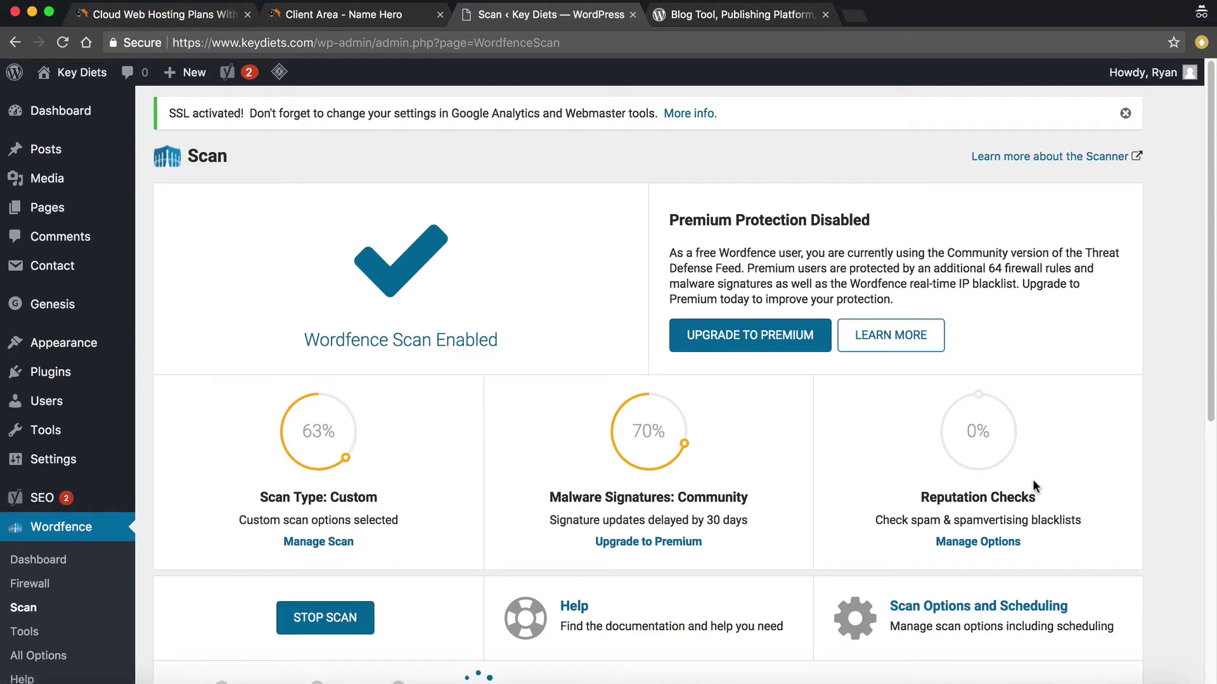
scroll(311, 602, "down", 3)
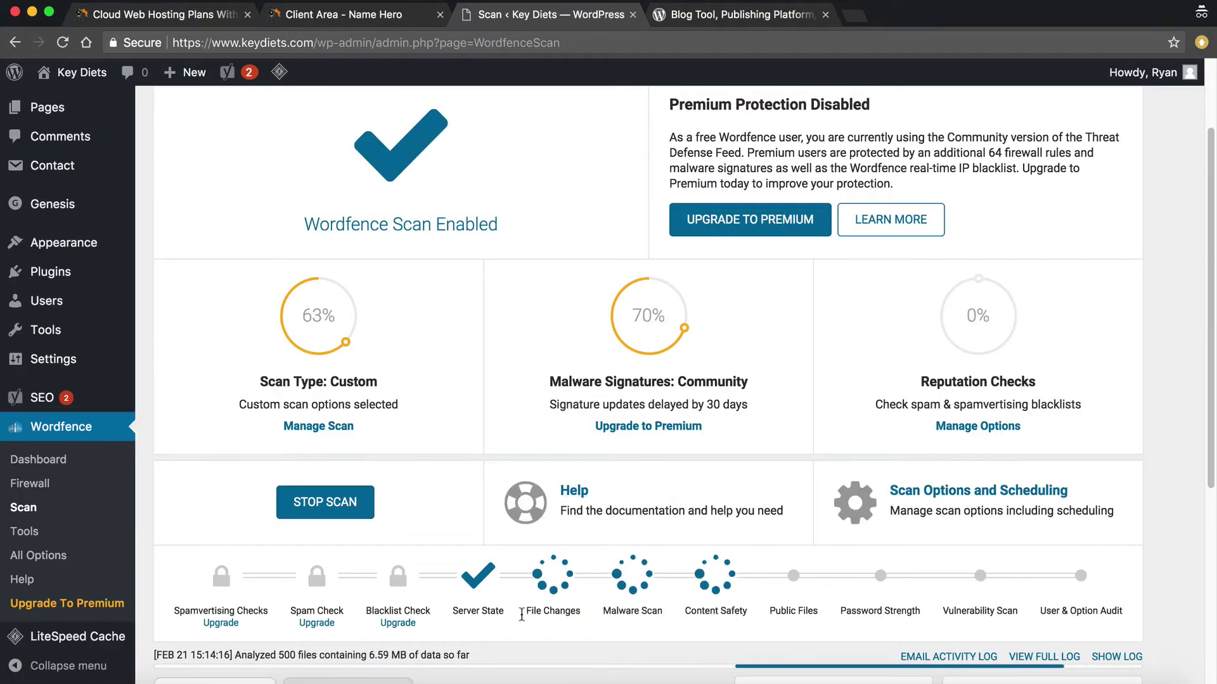
scroll(405, 592, "down", 1)
scroll(388, 597, "down", 4)
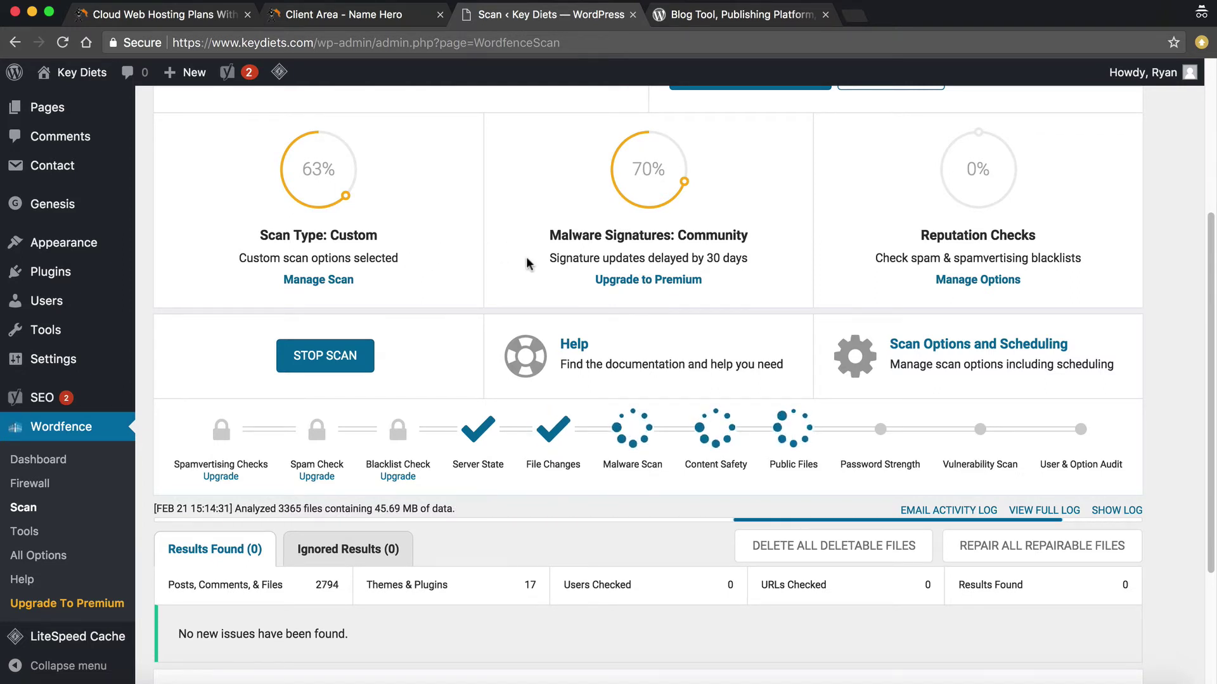
left_click(453, 16)
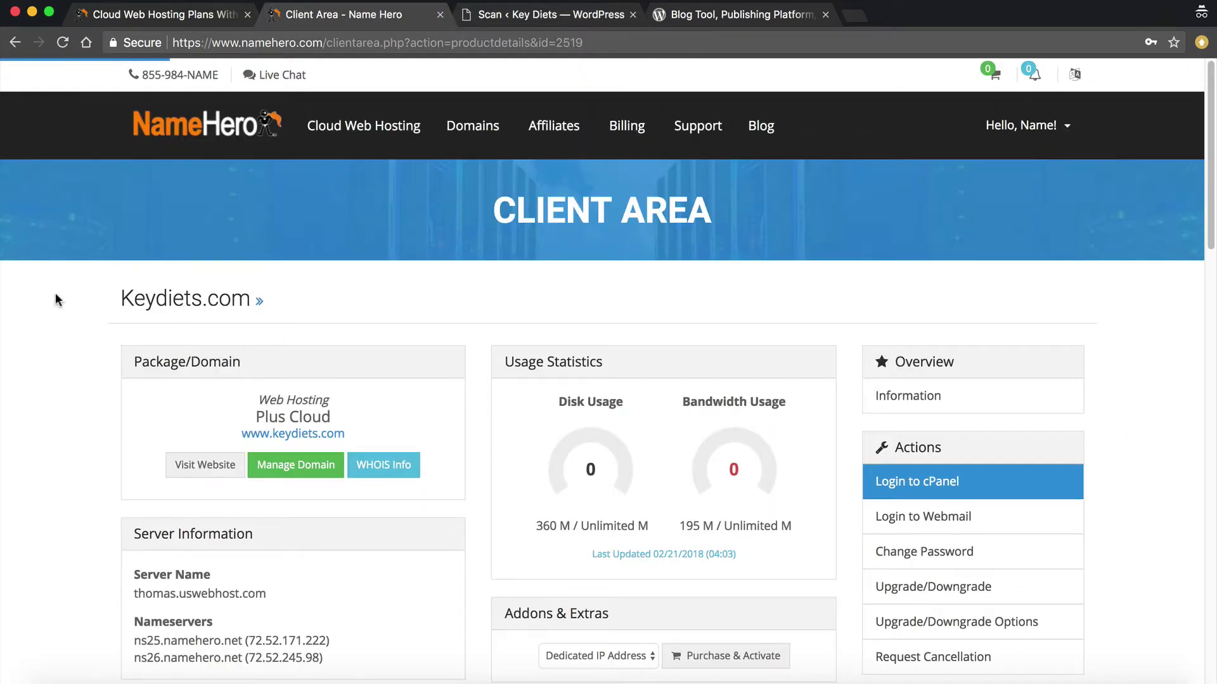
Log in to cPanel from the Keydiets.com Client Area and open File Manager at /home/keydiets
left_click(121, 16)
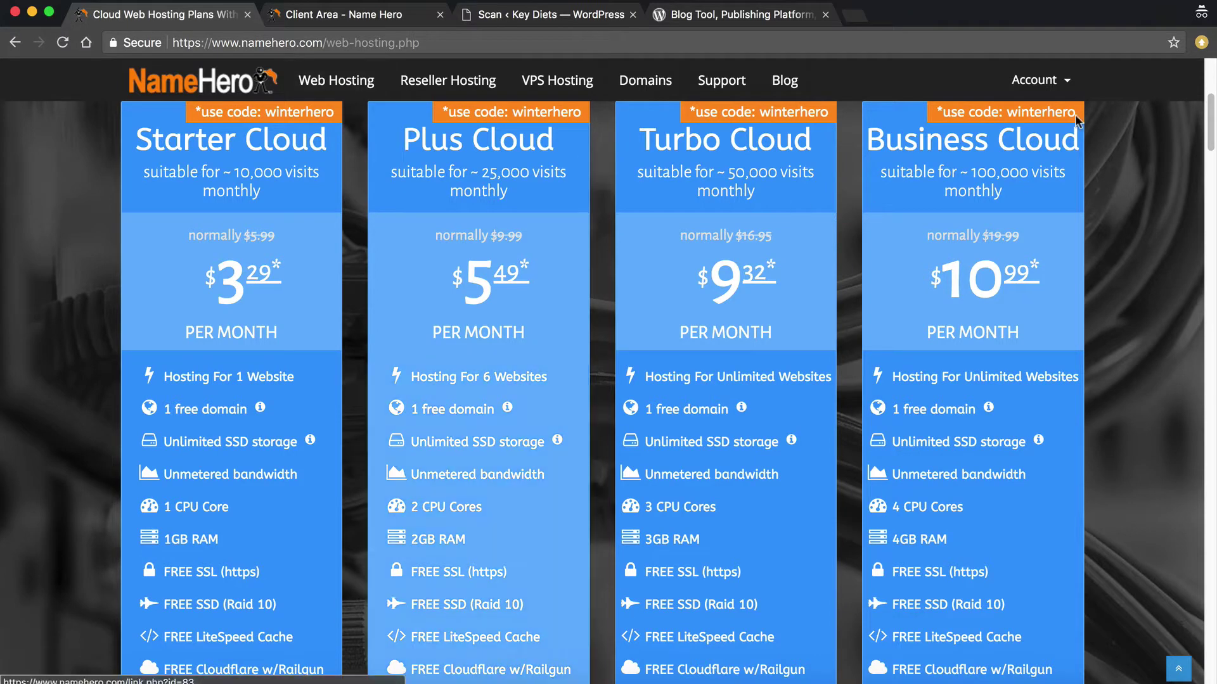
mouse_move(1052, 95)
left_click(355, 14)
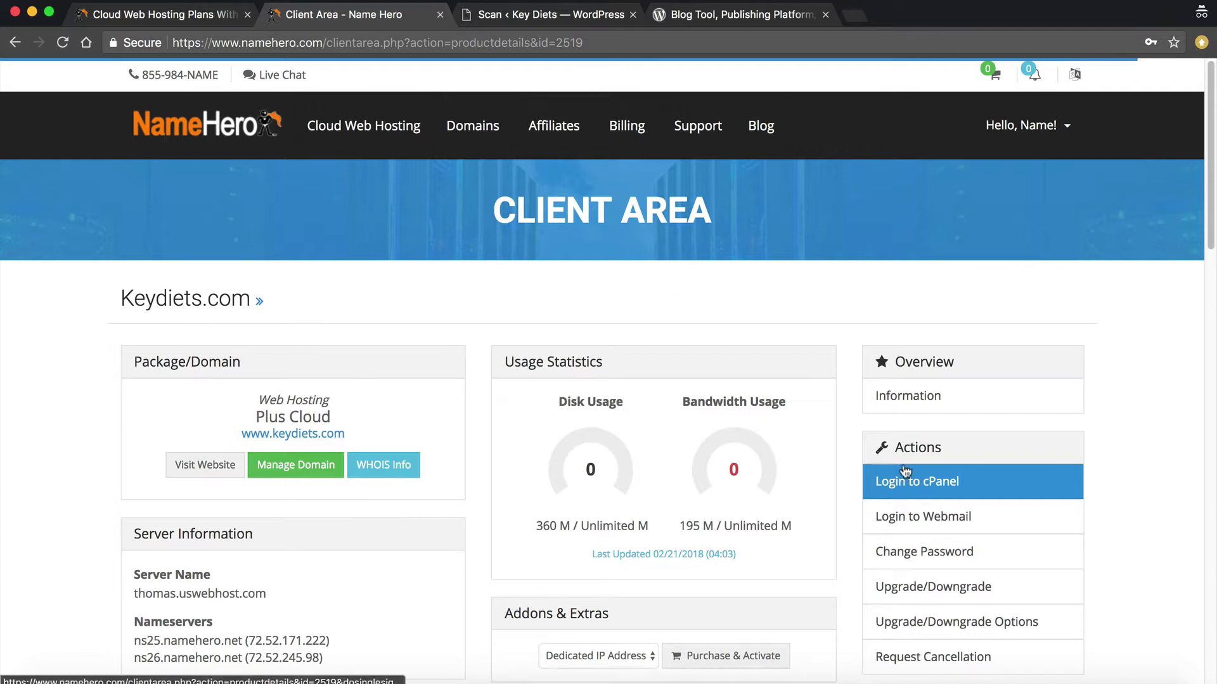
left_click(920, 491)
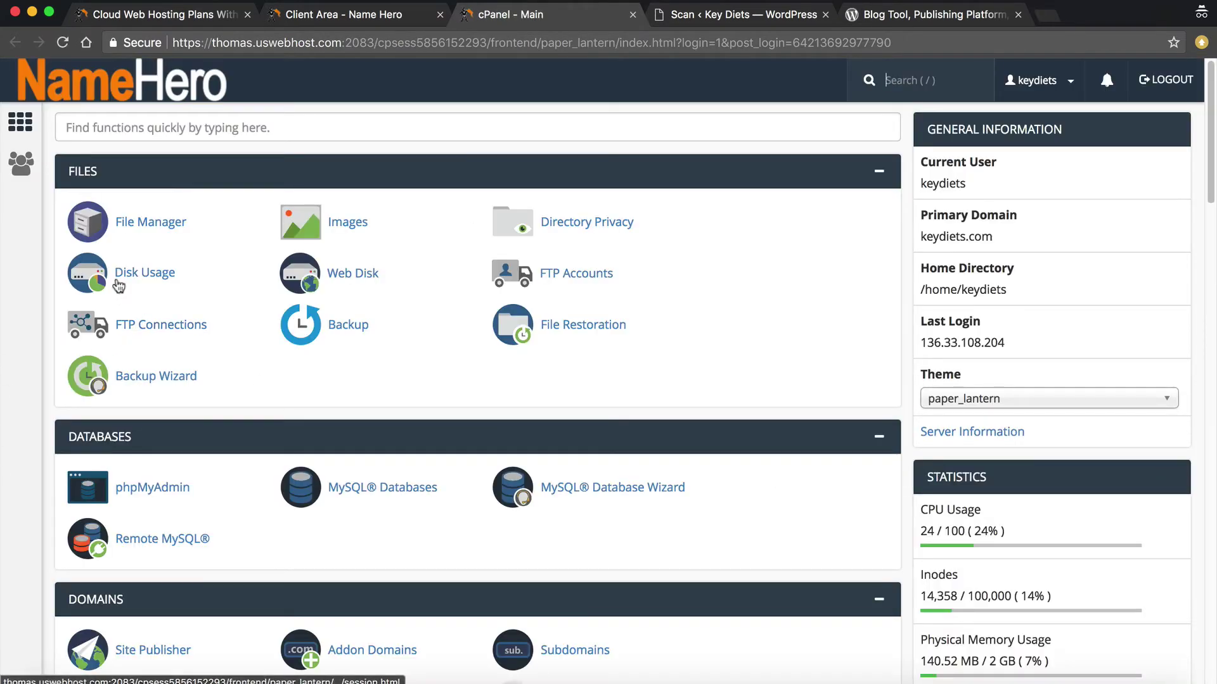
left_click(134, 227)
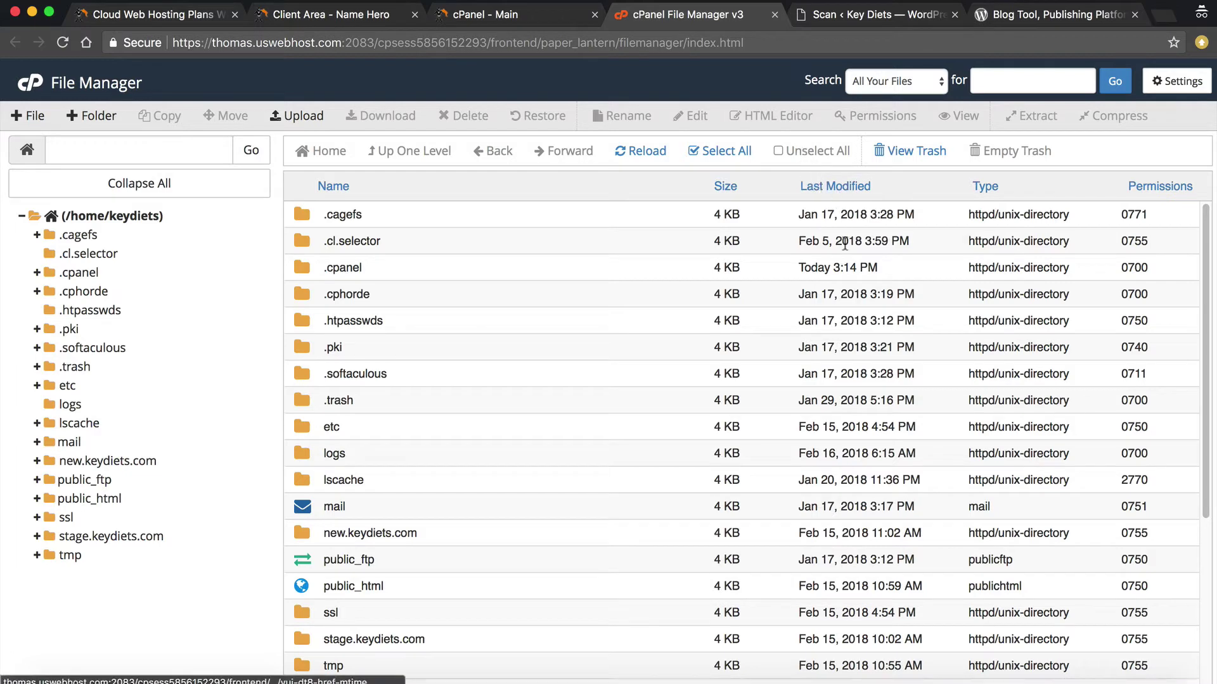
Look inside the .cpanel folder, then go back up to the home directory
scroll(854, 391, "down", 1)
scroll(854, 391, "down", 9)
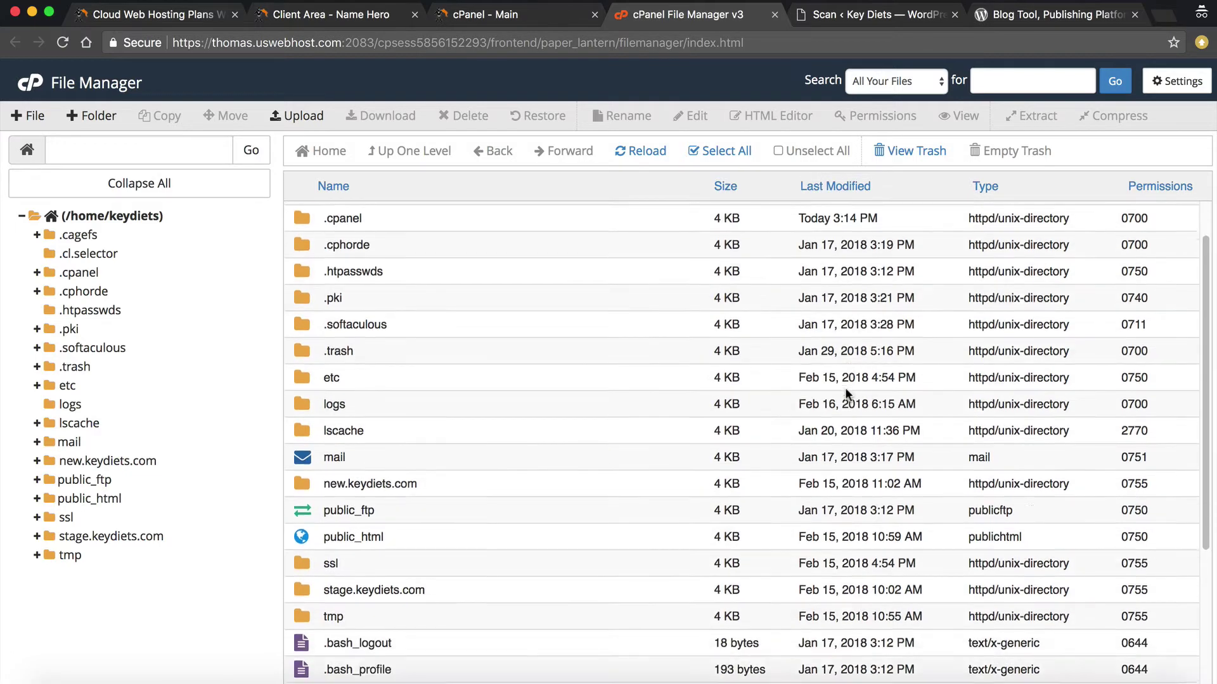
scroll(845, 394, "up", 10)
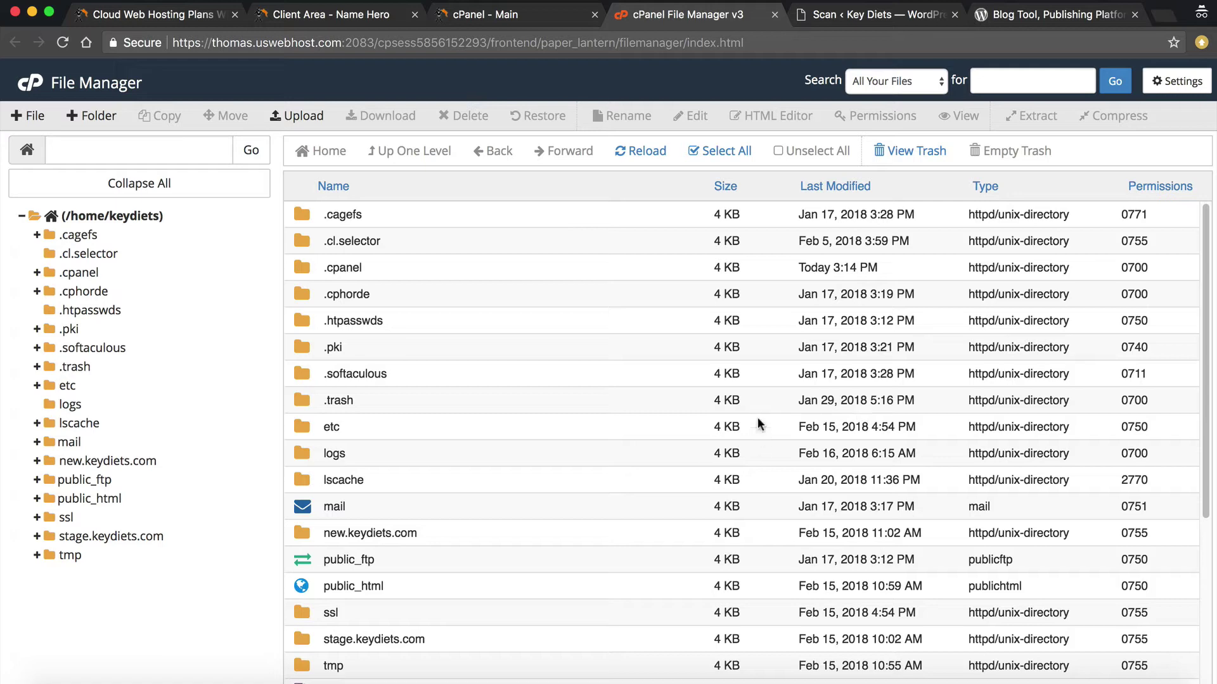
left_click(304, 268)
left_click(302, 269)
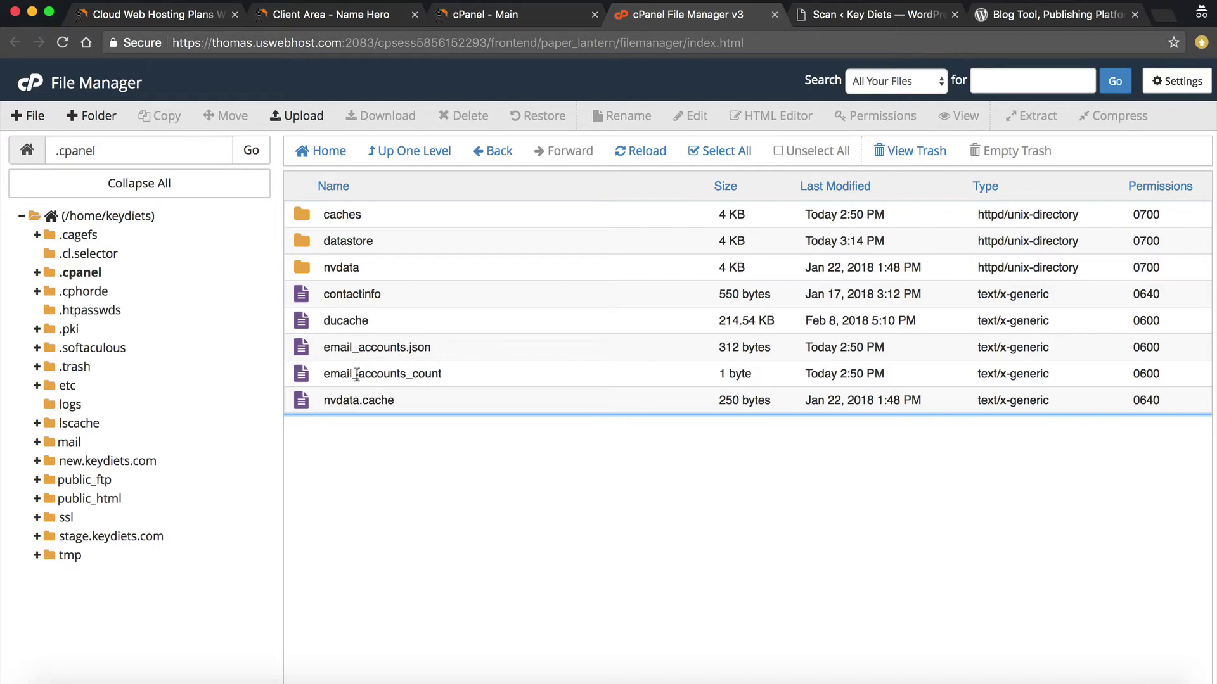
left_click(394, 154)
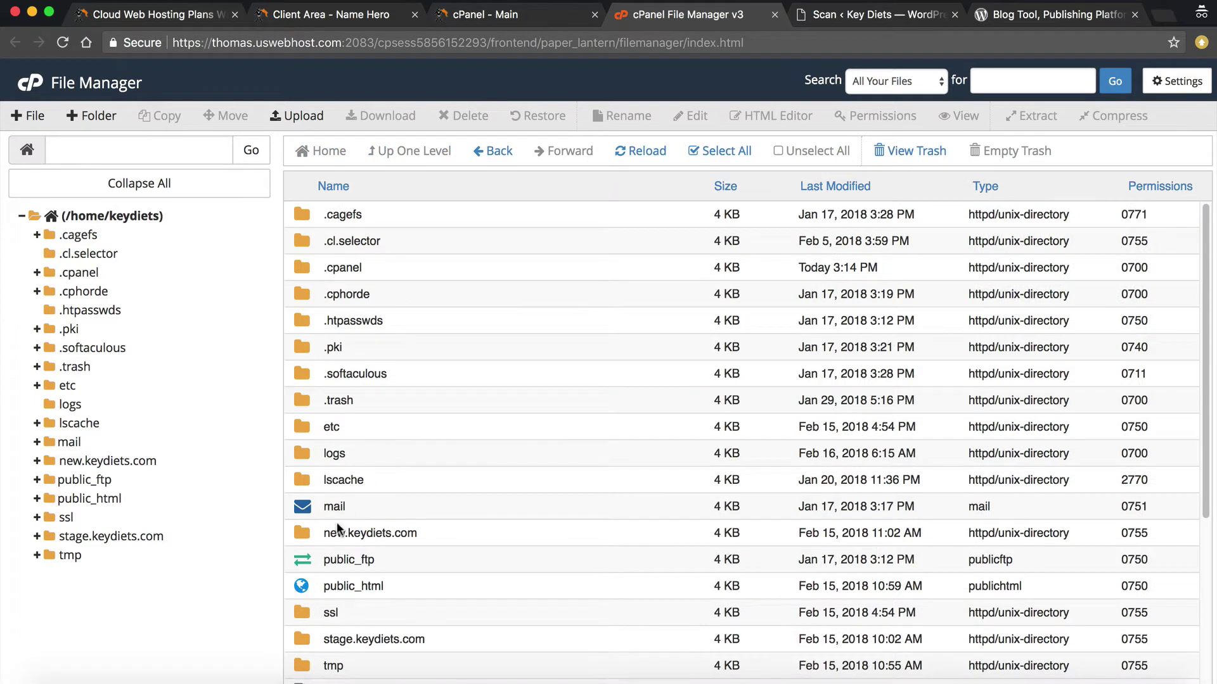
Open the www folder and then its wp-content folder
scroll(292, 529, "down", 3)
scroll(300, 605, "down", 7)
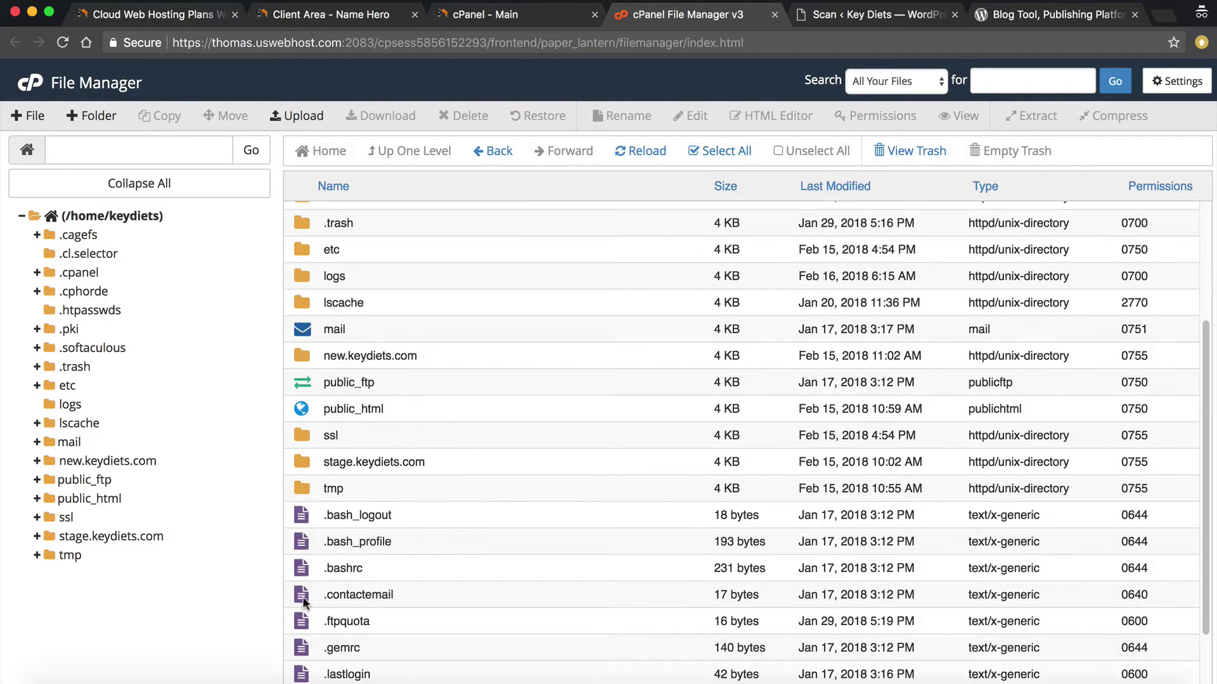
double_click(305, 677)
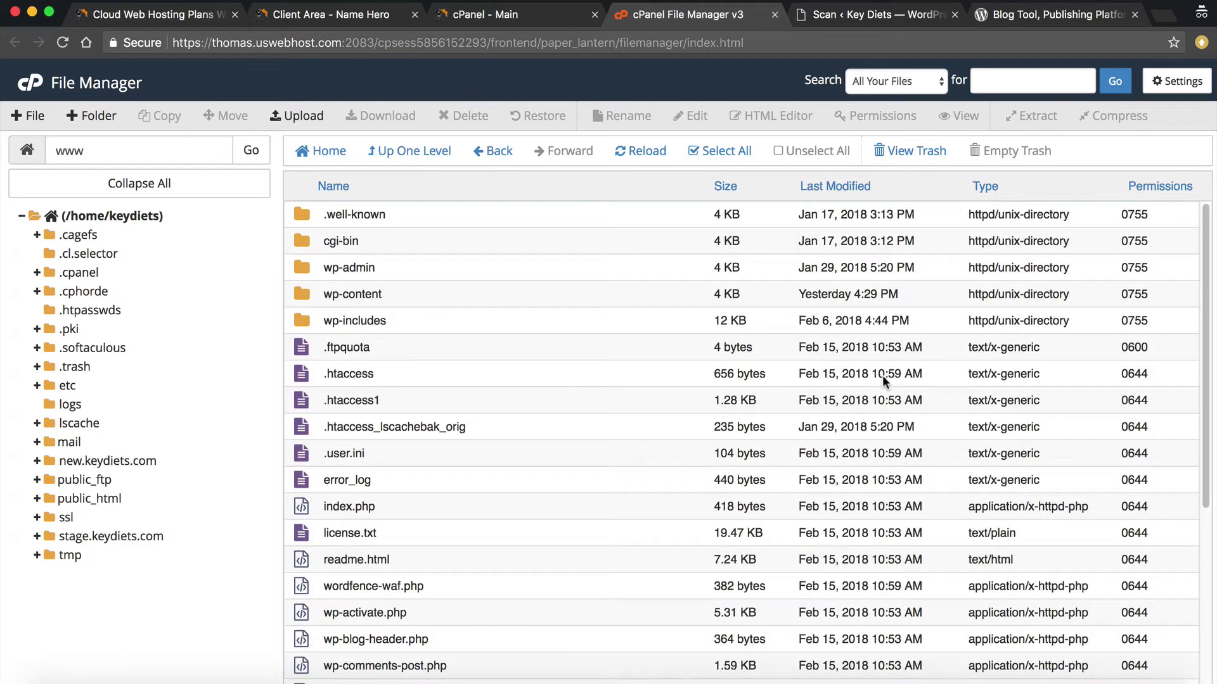
scroll(792, 397, "down", 10)
scroll(800, 422, "up", 10)
double_click(304, 298)
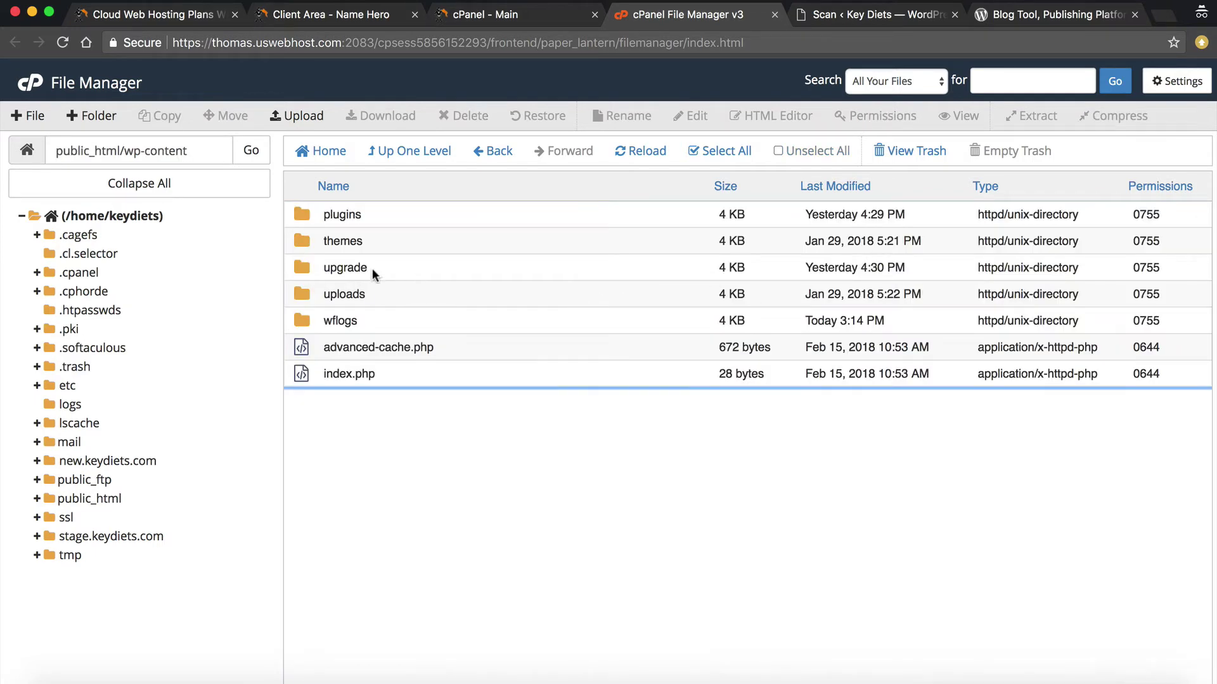
Peek into upgrade, then plugins > litespeed-cache, and climb back up three levels to public_html
double_click(301, 273)
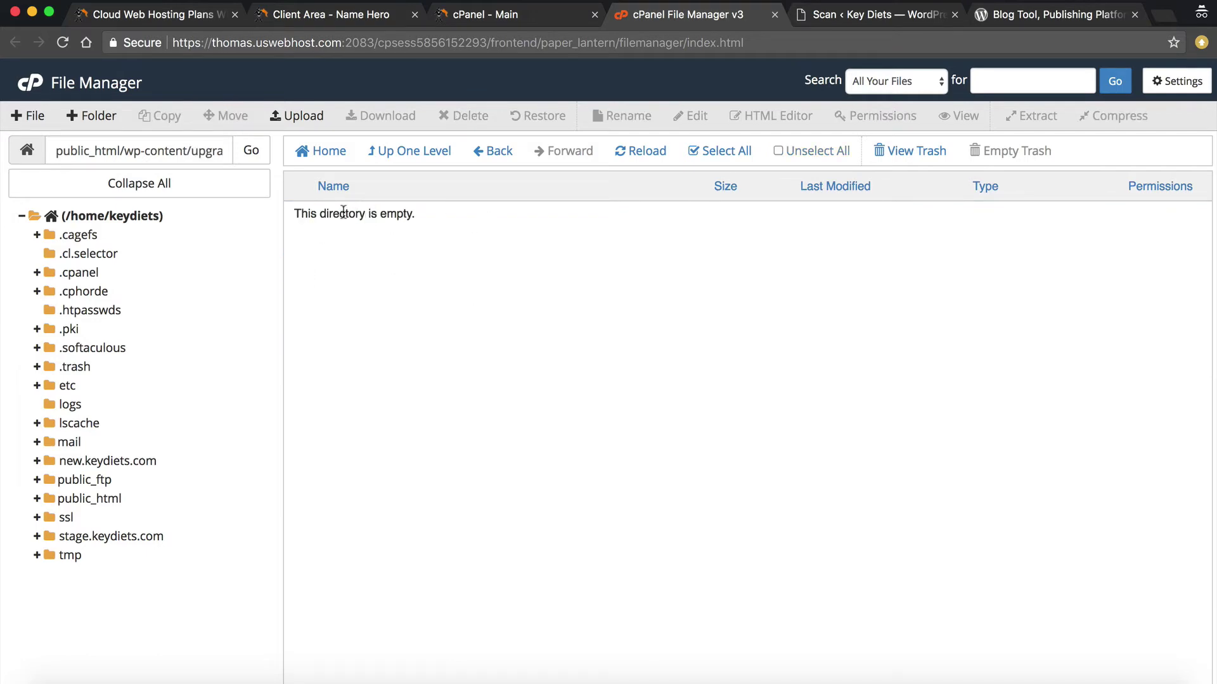
left_click(413, 152)
double_click(302, 215)
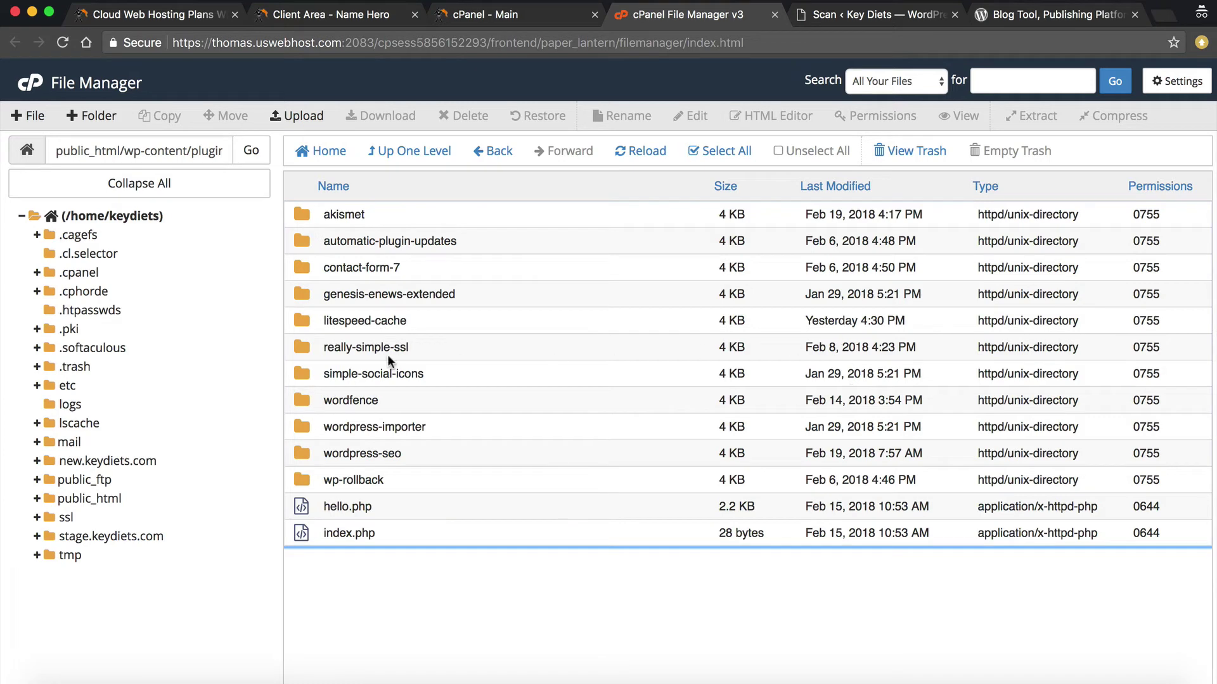
double_click(302, 320)
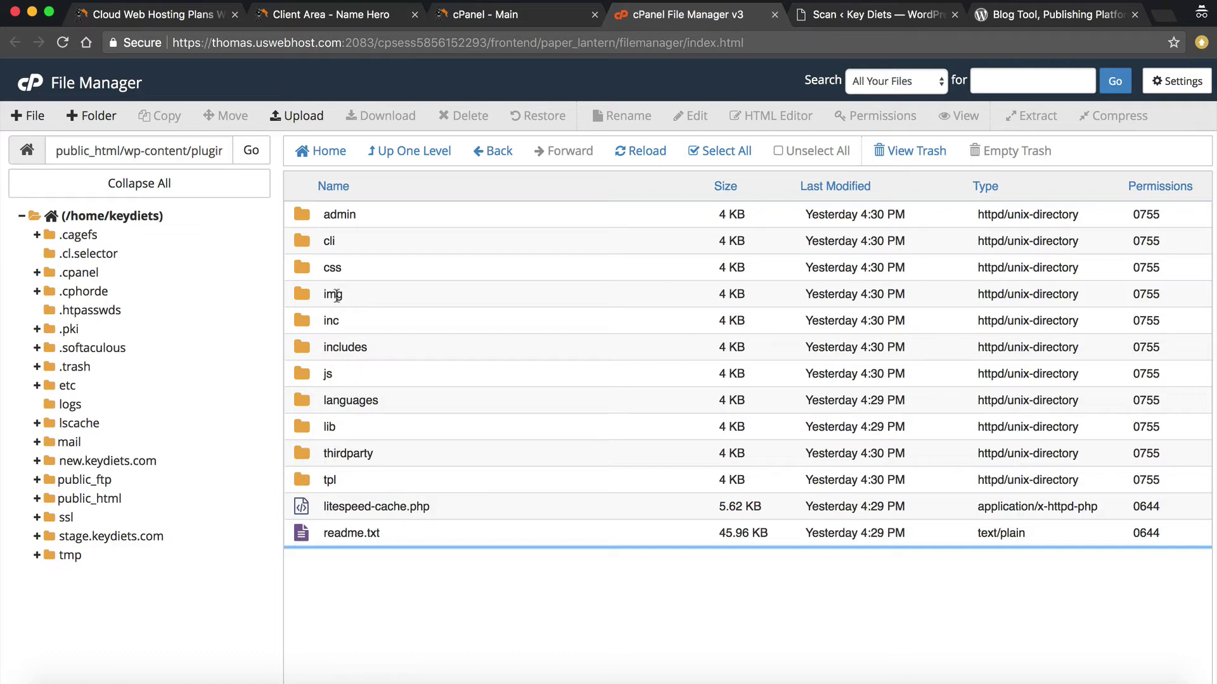
left_click(379, 156)
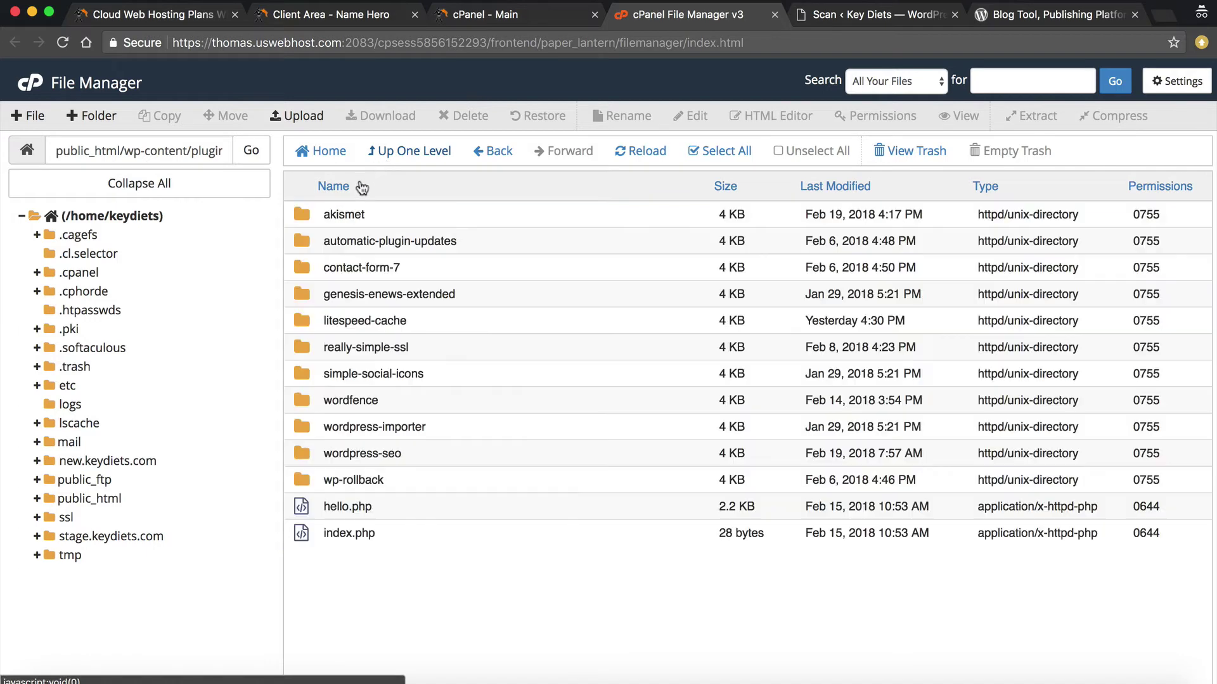
left_click(377, 156)
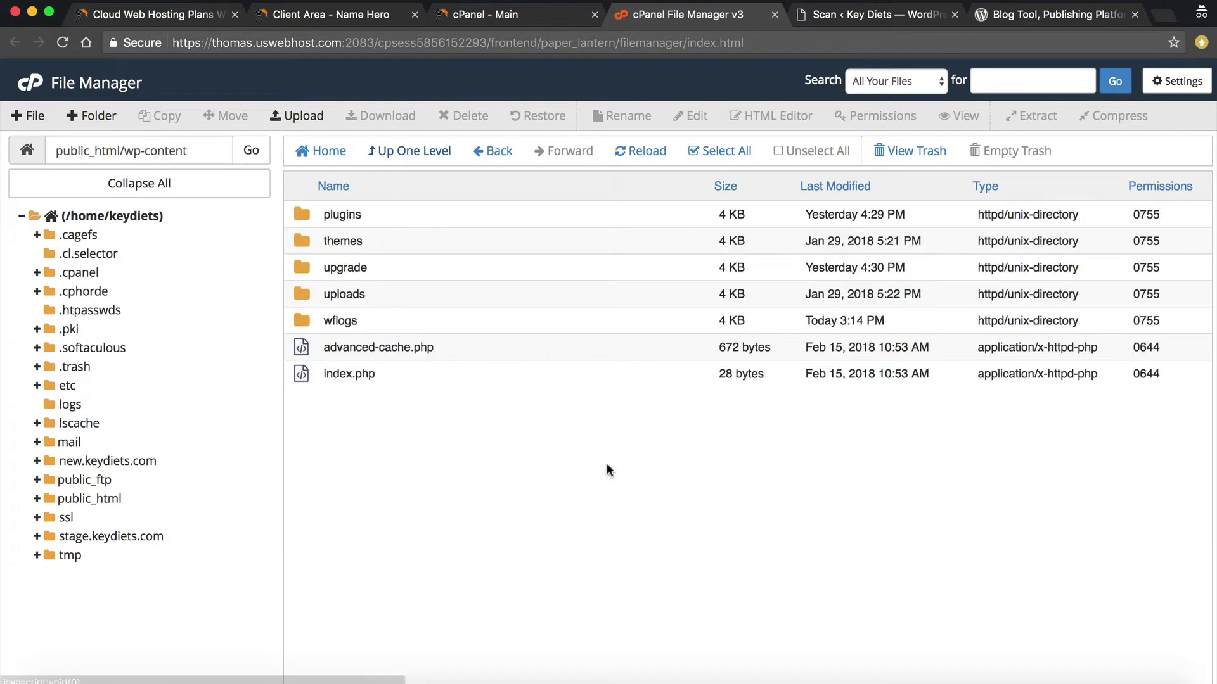
left_click(398, 154)
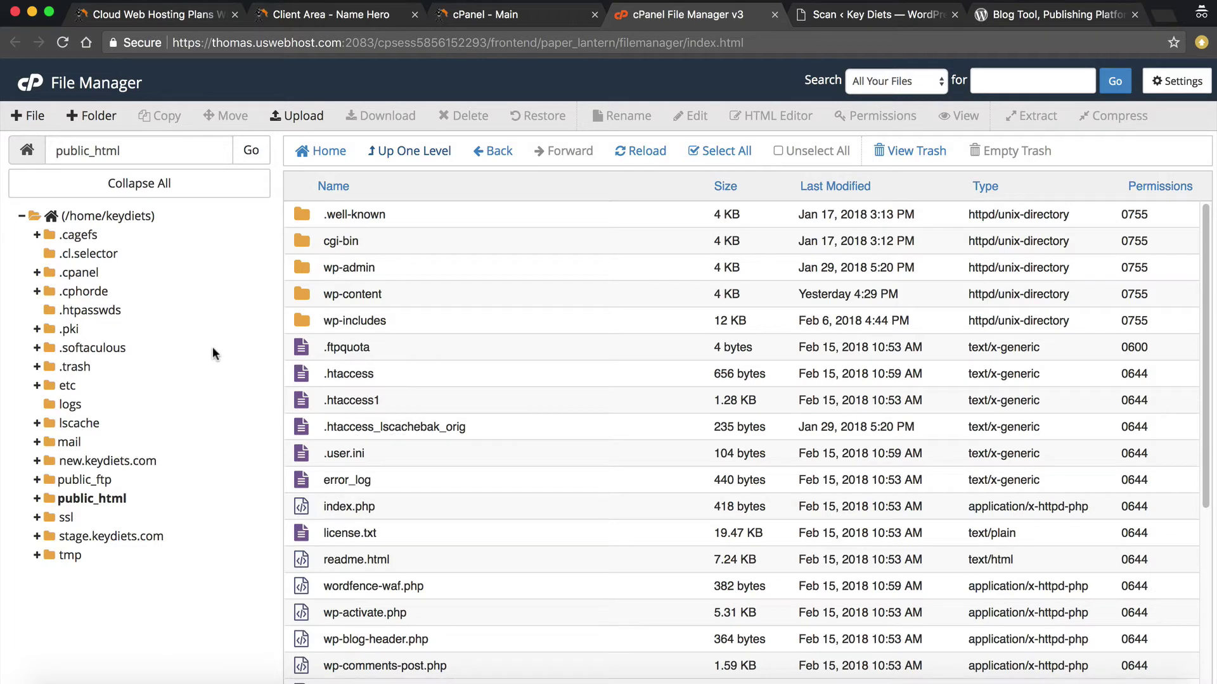
Return to the Wordfence Scan tab and resume status updates until the scan completes with no issues
left_click(859, 14)
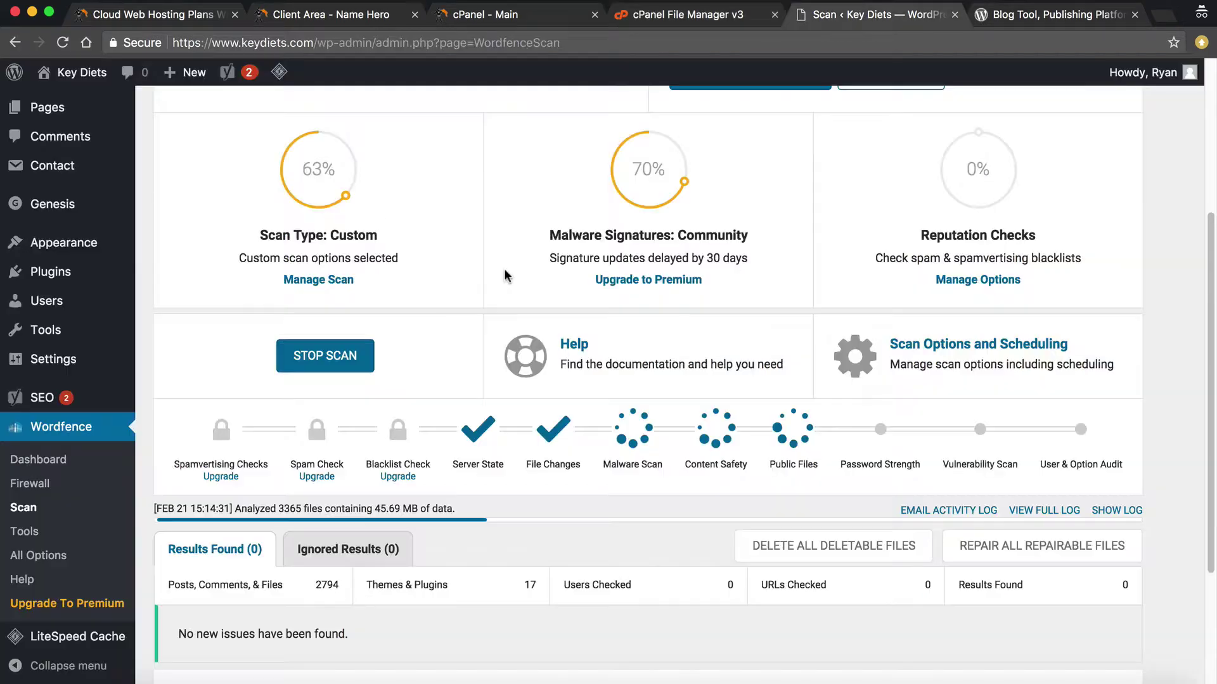
left_click(402, 351)
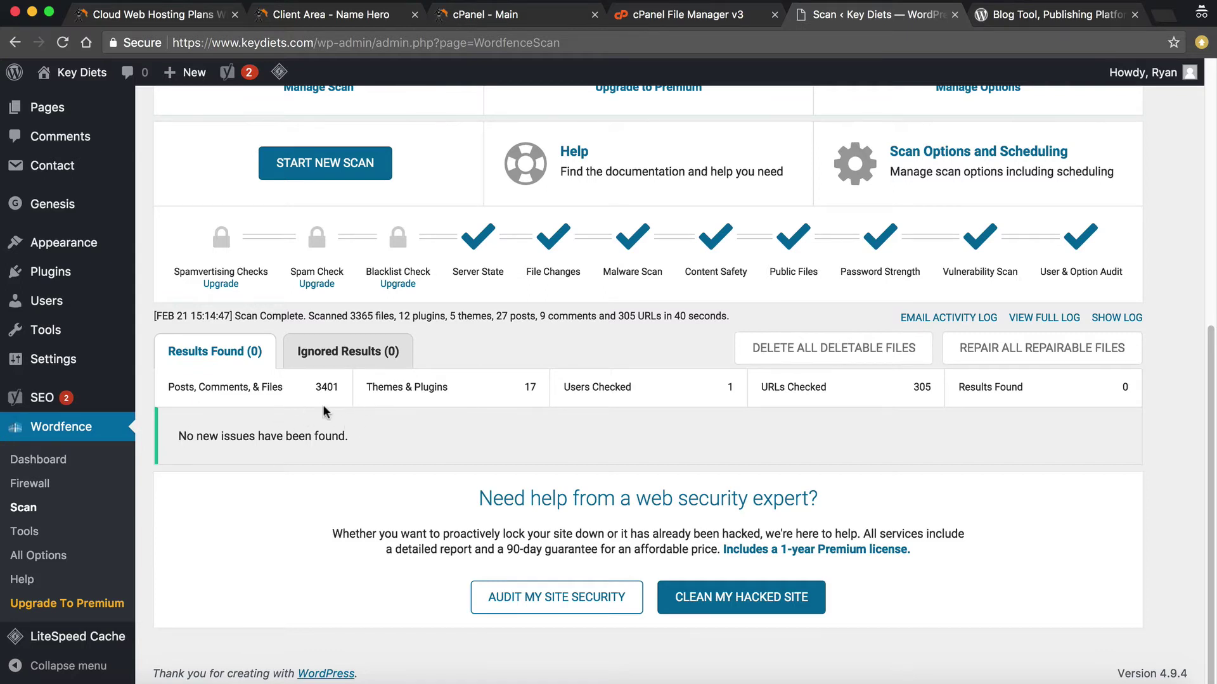
left_click(741, 605)
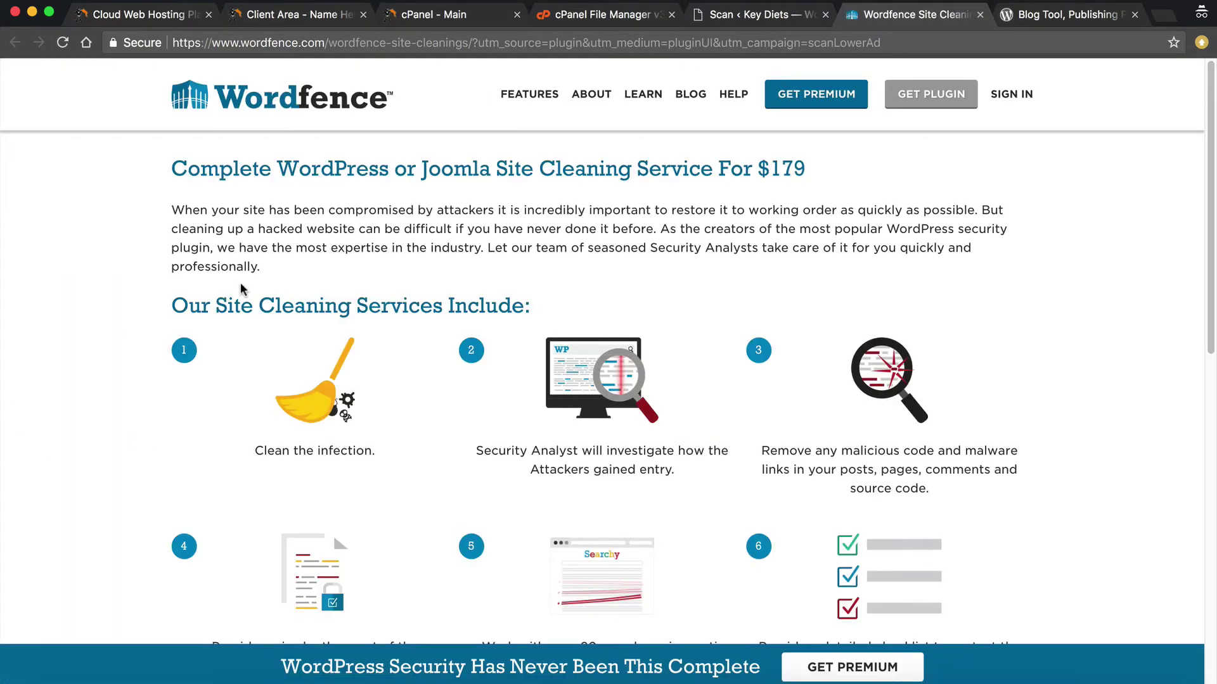
scroll(228, 279, "down", 6)
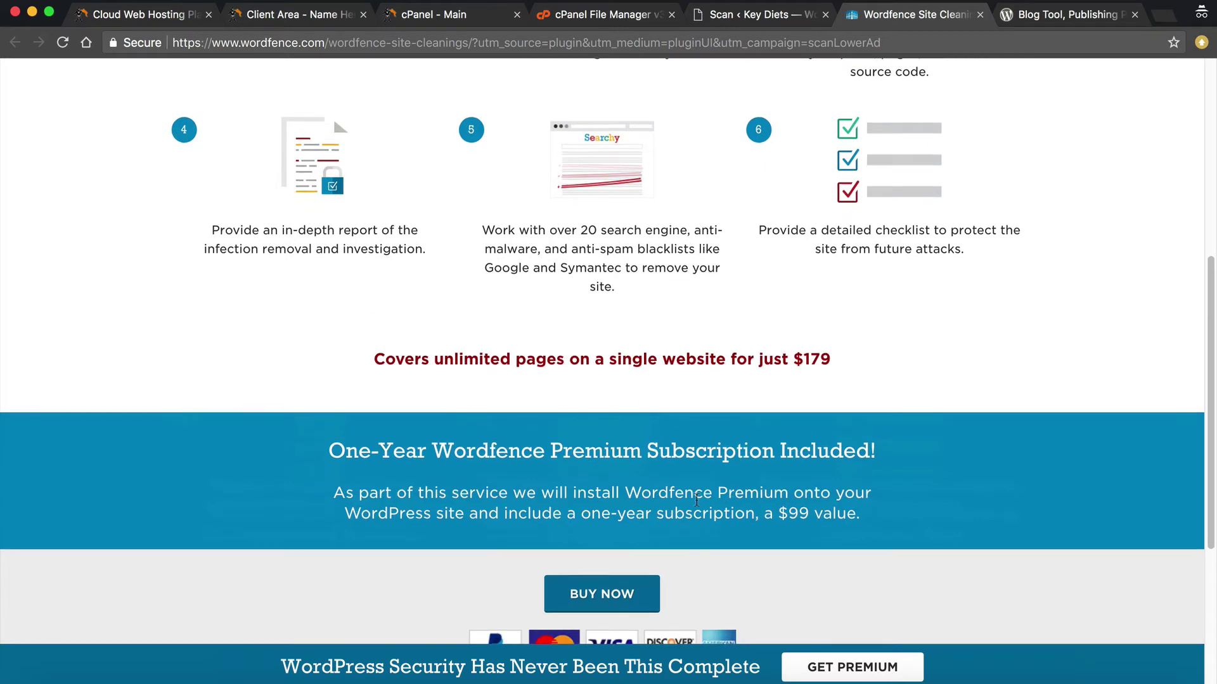
scroll(558, 491, "down", 2)
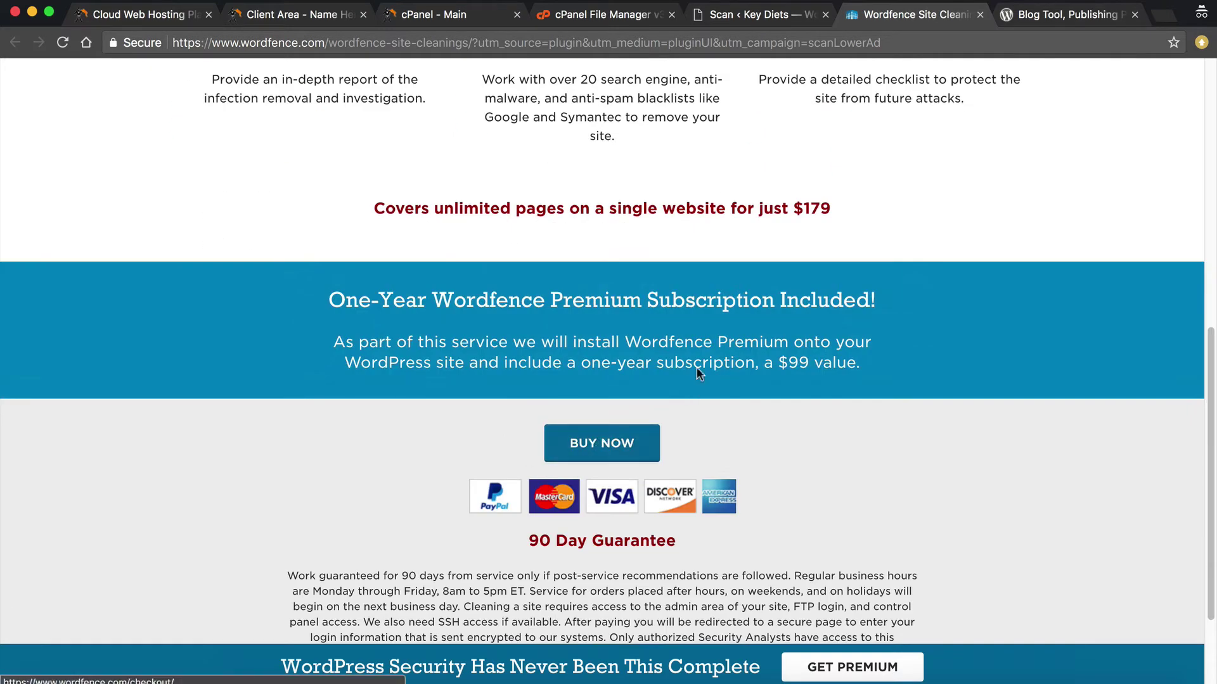
left_click_drag(850, 209, 357, 216)
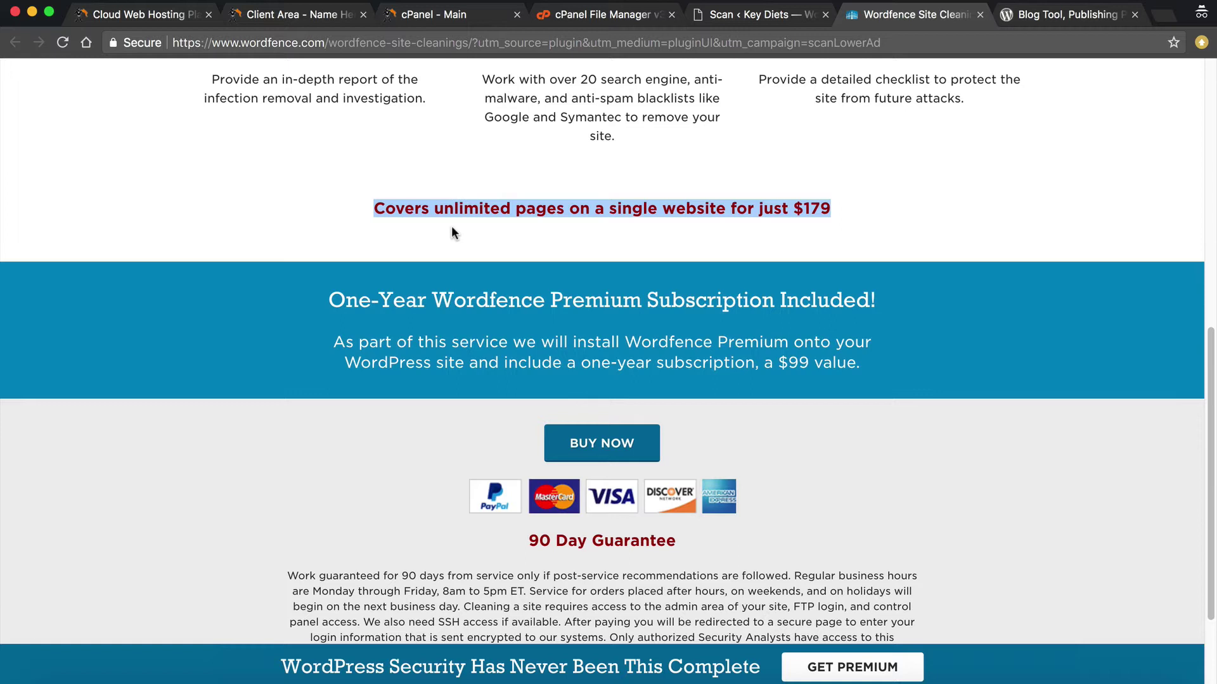
scroll(583, 170, "up", 5)
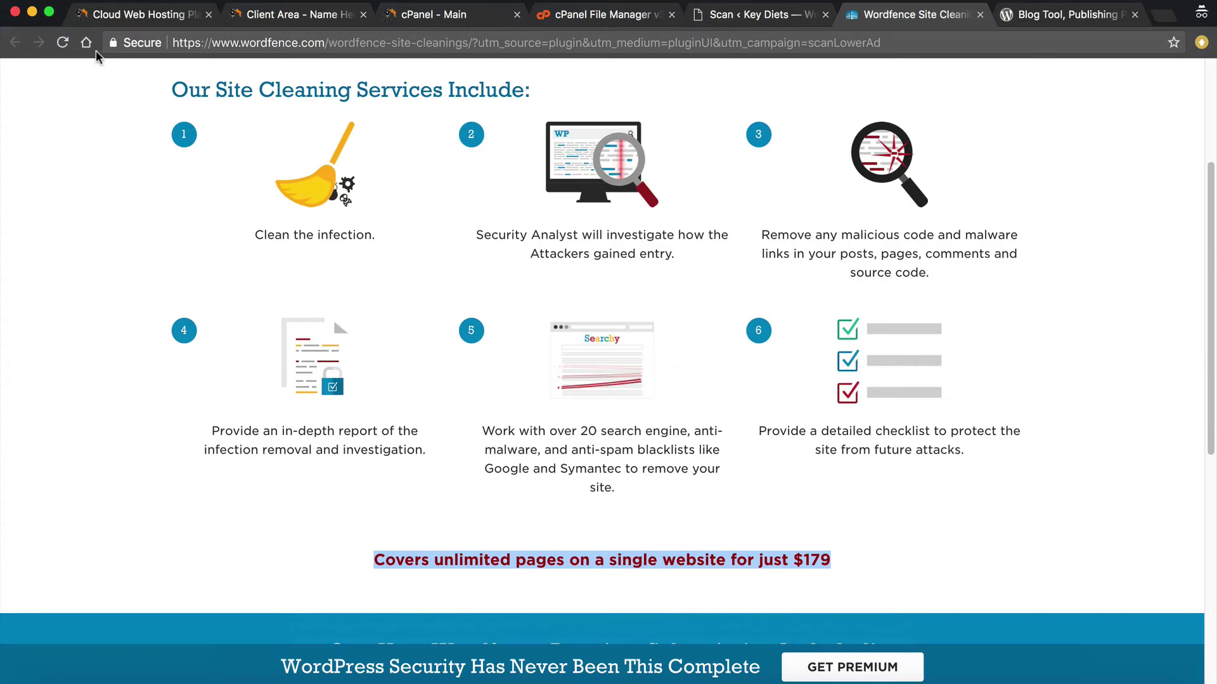
left_click(980, 14)
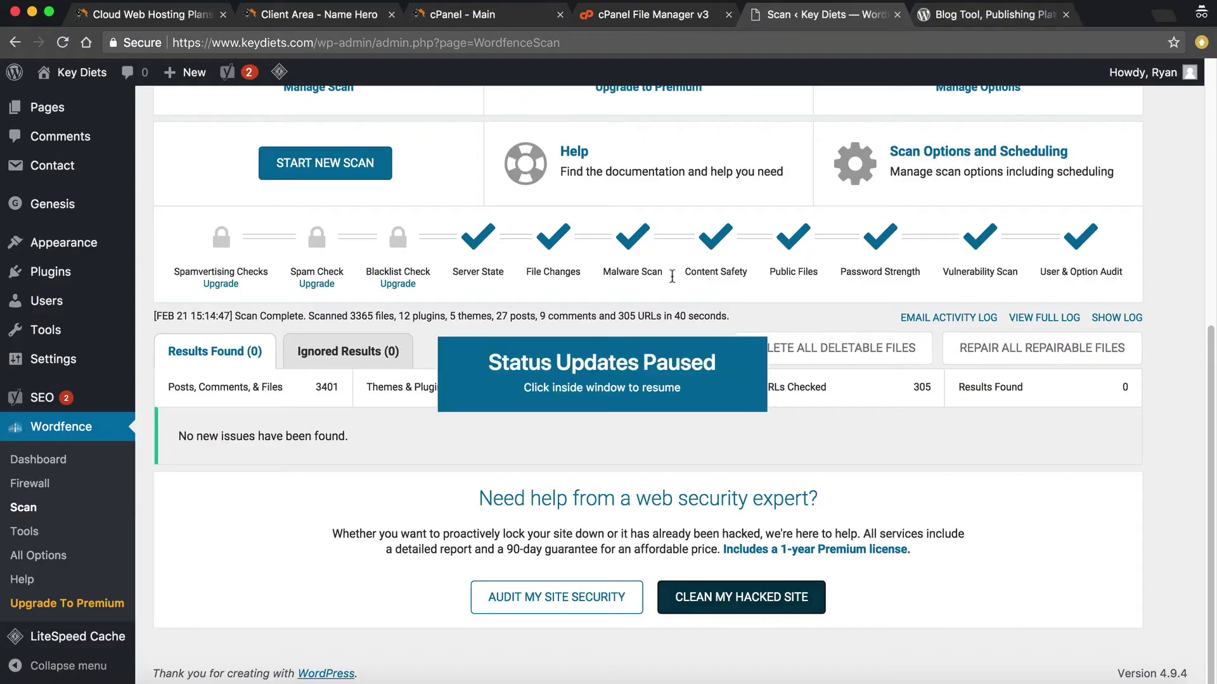
Scroll back to the top of the Wordfence scan results showing 0 issues found
scroll(489, 396, "up", 2)
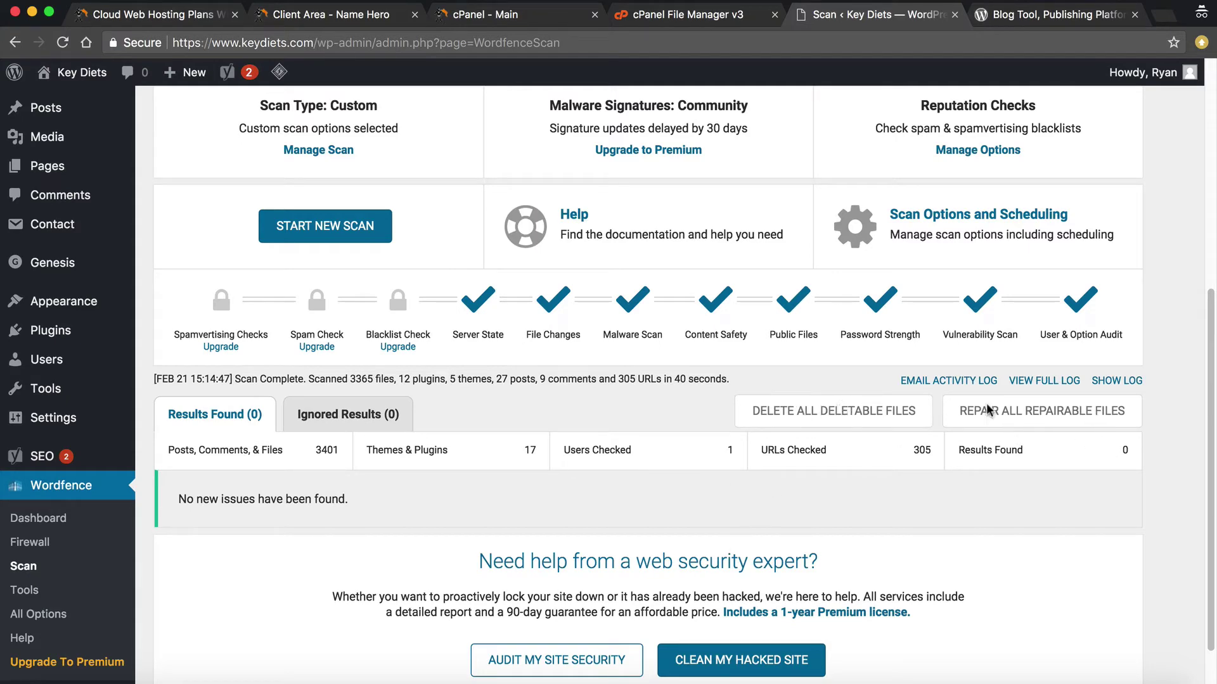
scroll(839, 399, "up", 6)
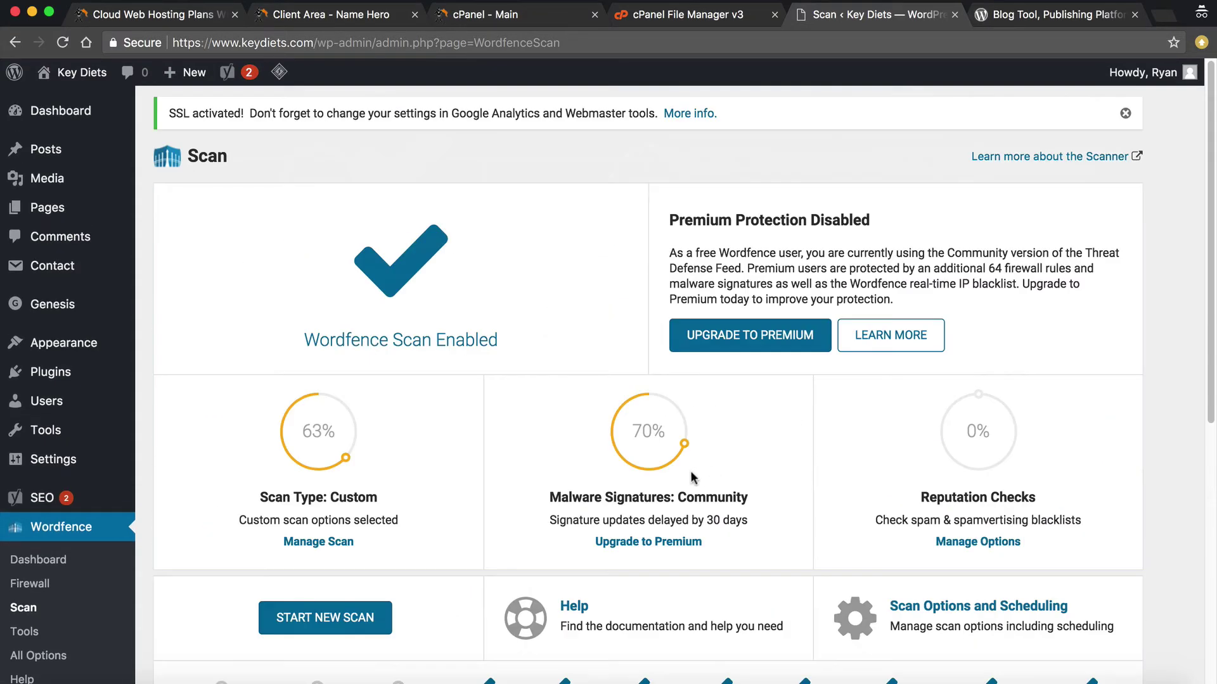
mouse_move(687, 443)
Scroll through the public_html WordPress files in File Manager, then move on to WordPress.org
left_click(692, 4)
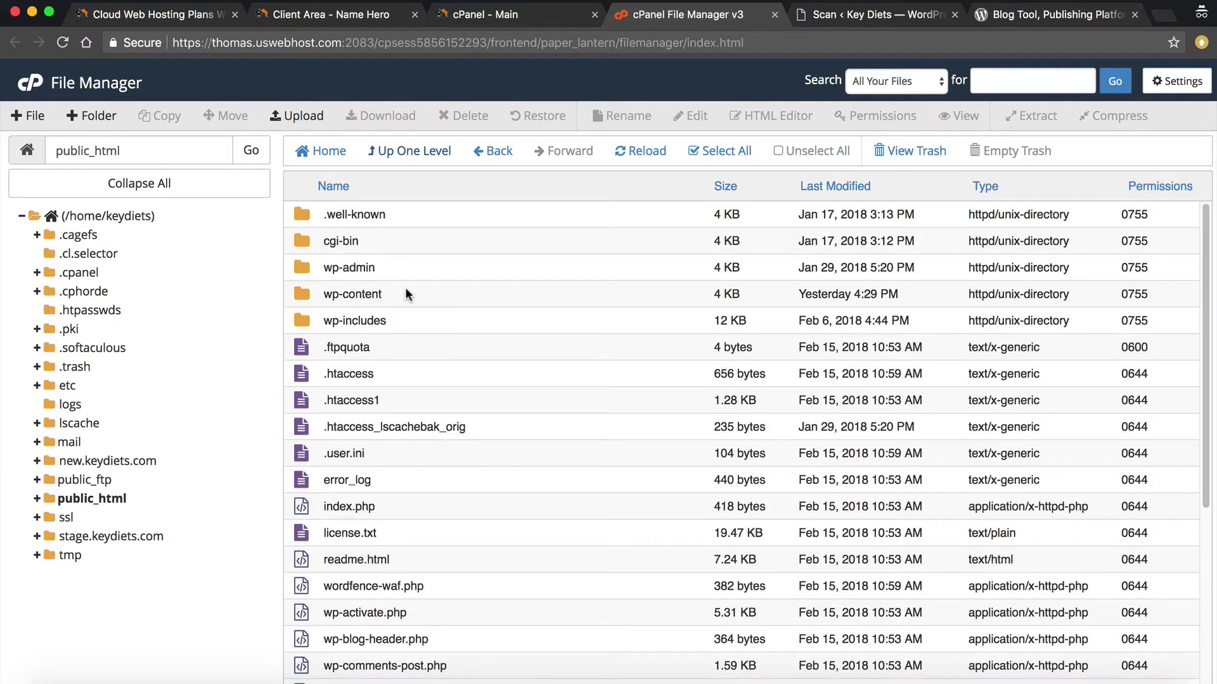
scroll(401, 314, "down", 5)
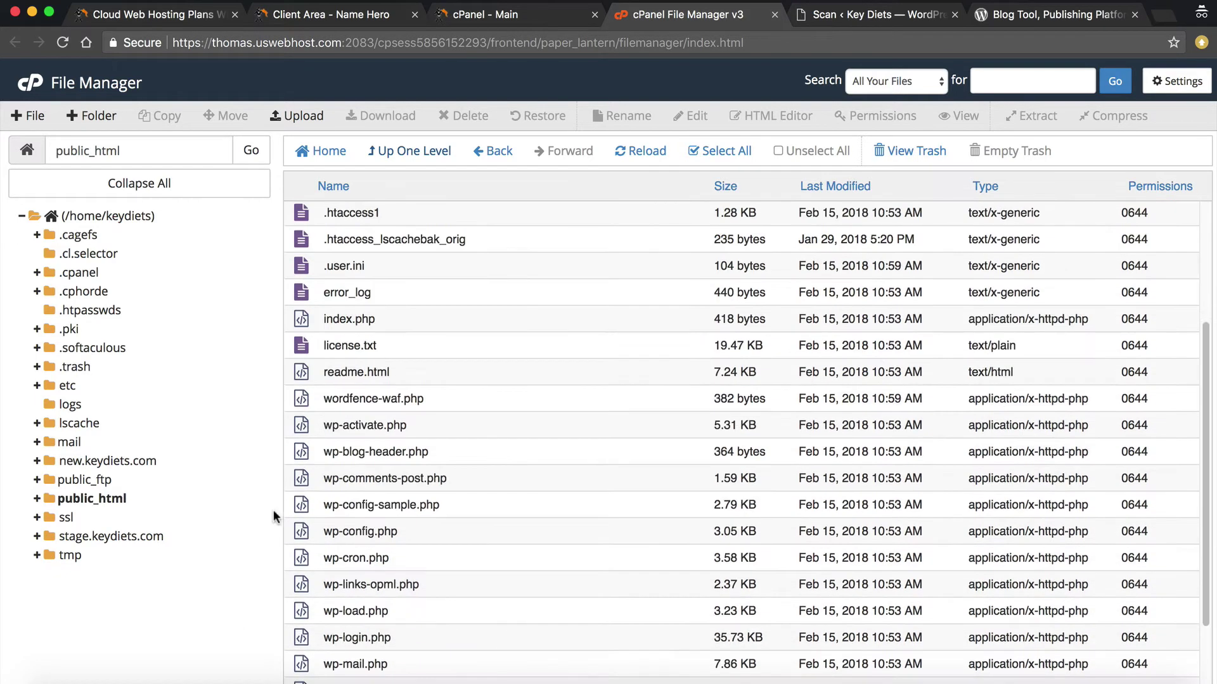
scroll(398, 431, "up", 5)
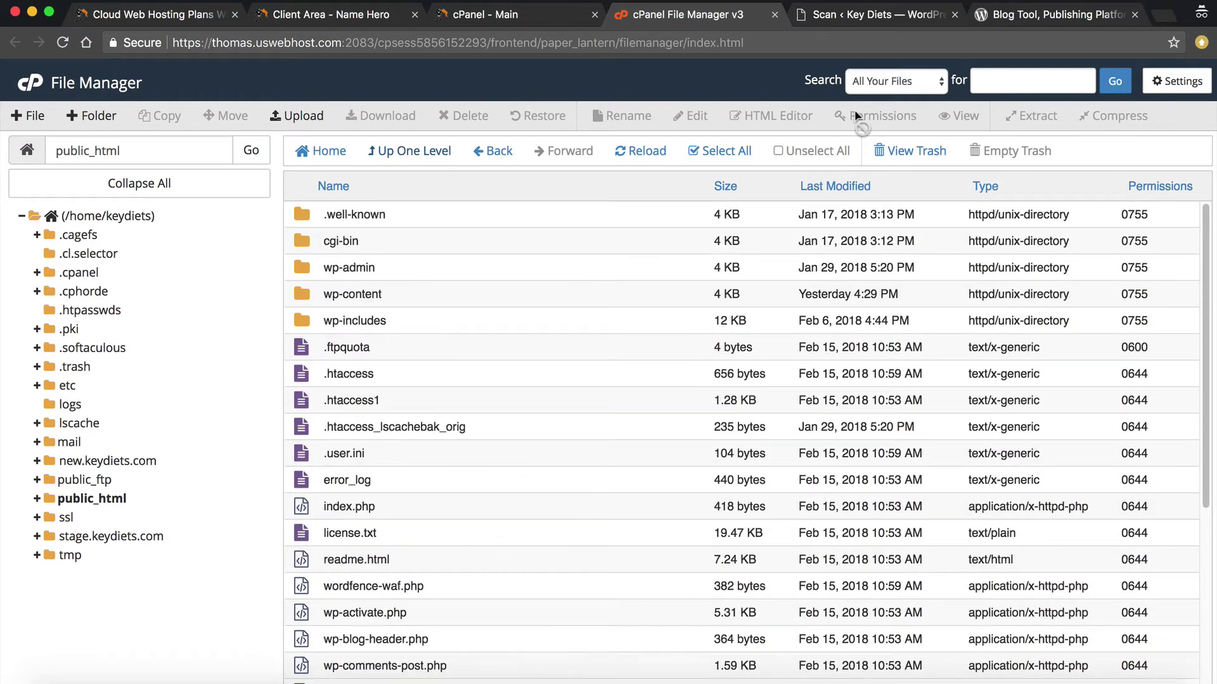
left_click(1004, 17)
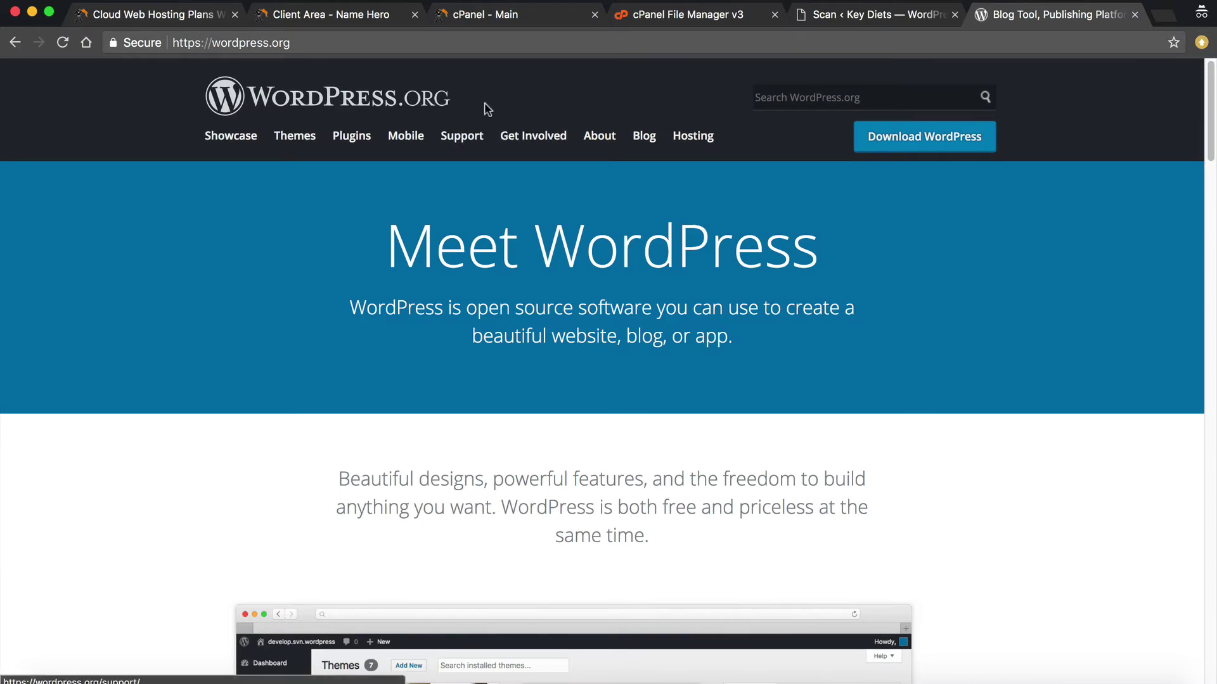
Go to WordPress.org's Download page and download the WordPress 4.9.4 zip
left_click(942, 139)
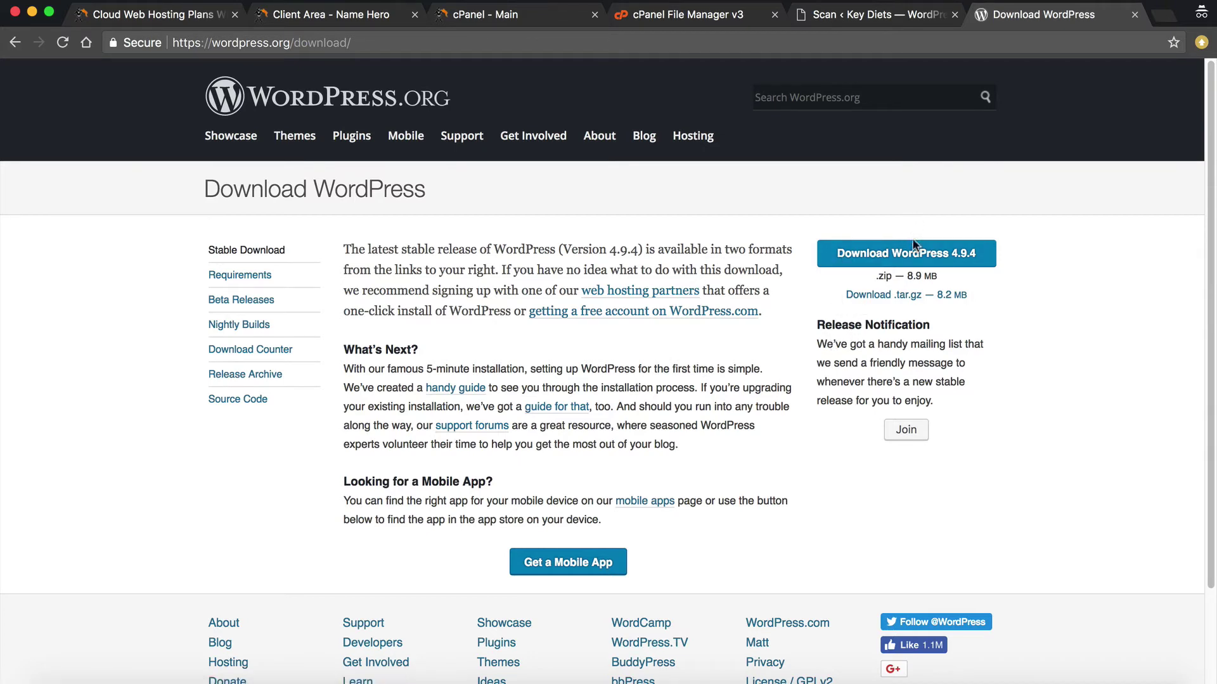
left_click(948, 253)
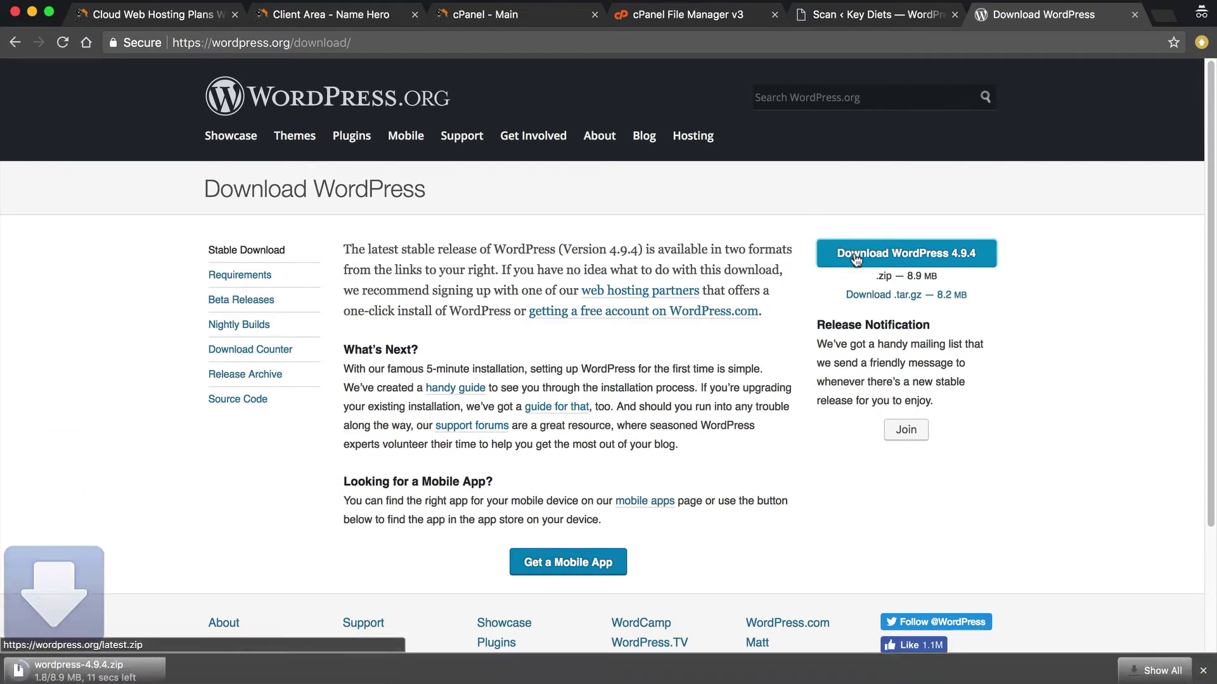
Open cPanel's FTP Accounts page via an 'ftp' search, and move the FTP client window aside
left_click(550, 15)
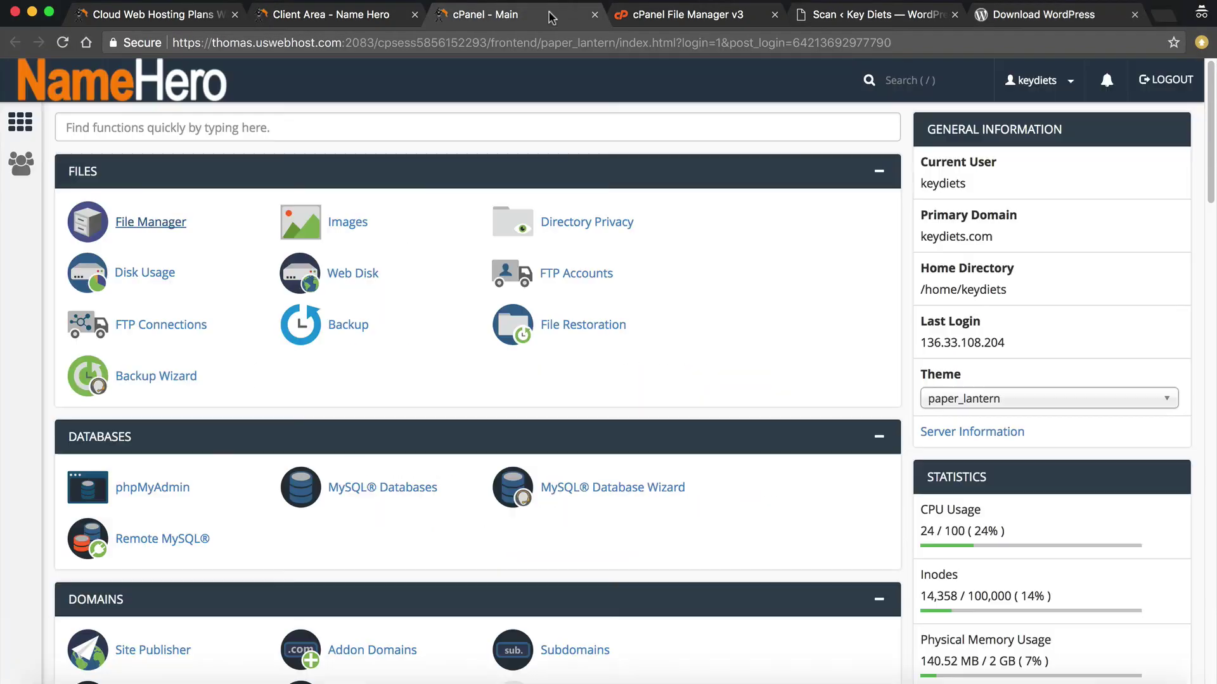
left_click(175, 133)
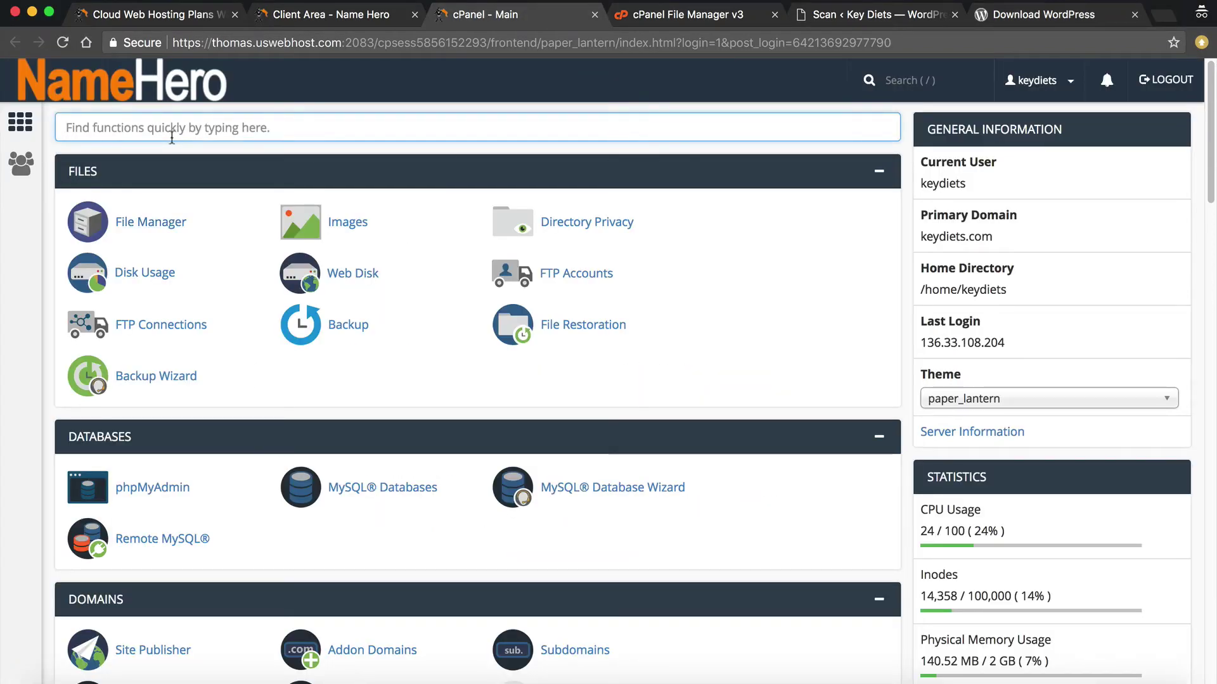
type("ftp")
left_click(136, 222)
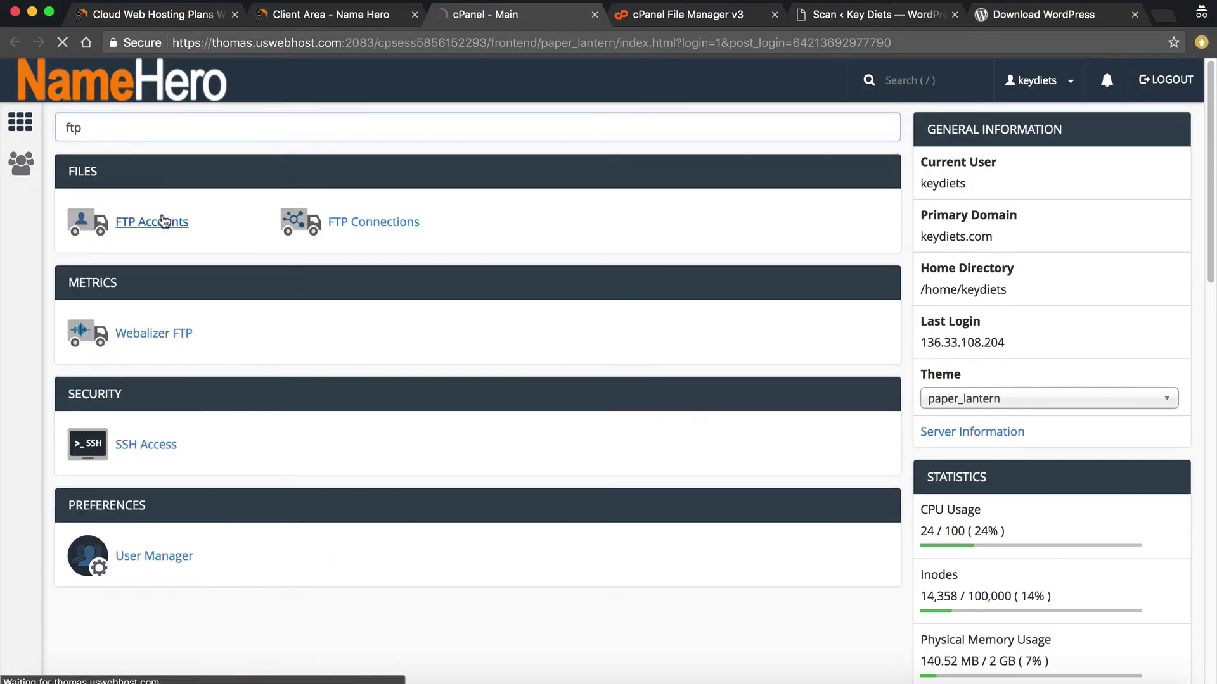
scroll(342, 215, "down", 3)
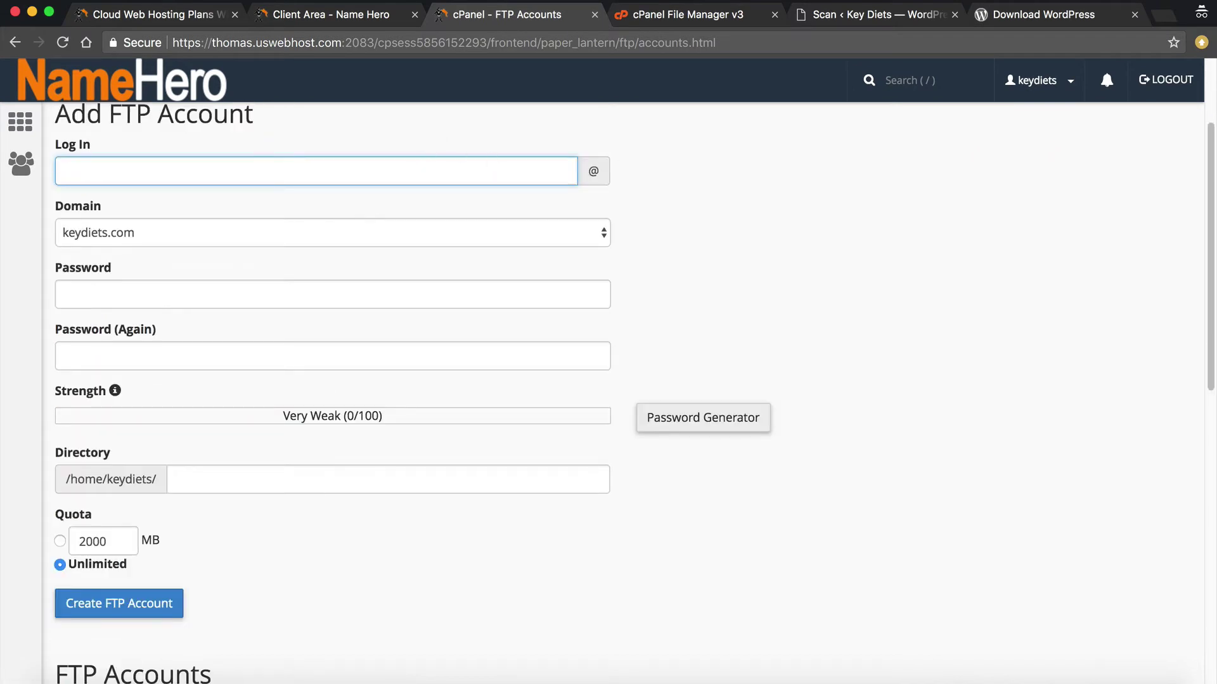
key("super+Tab")
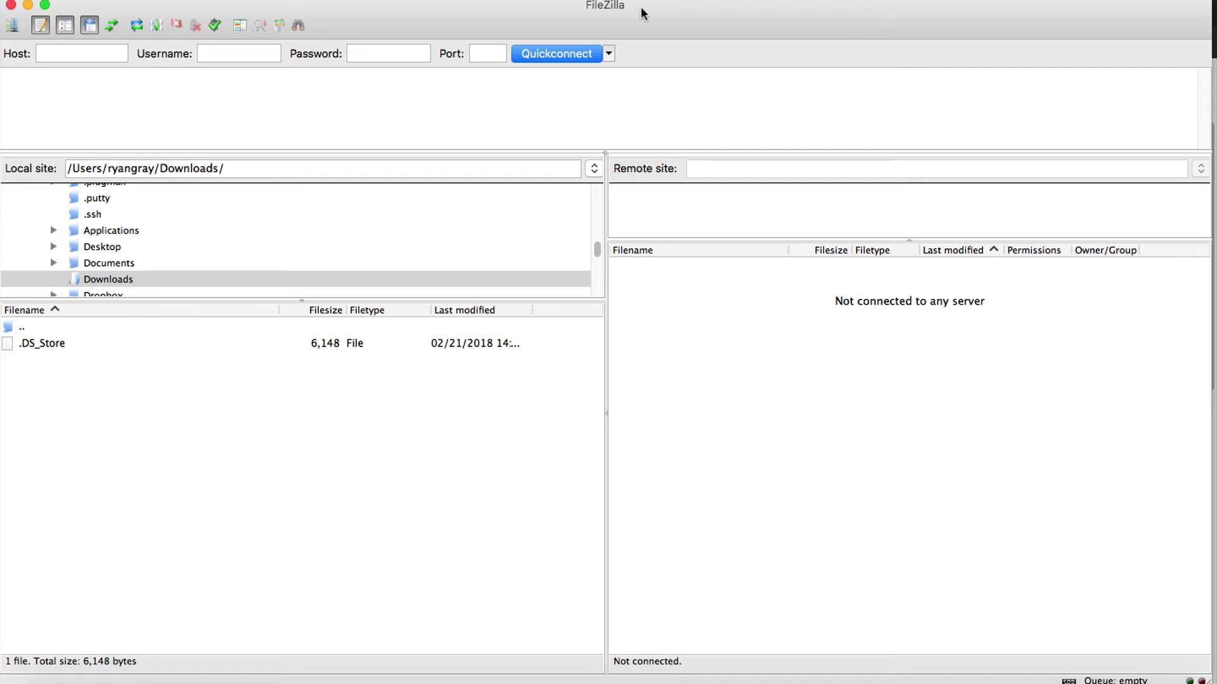
left_click_drag(640, 7, 1216, 2)
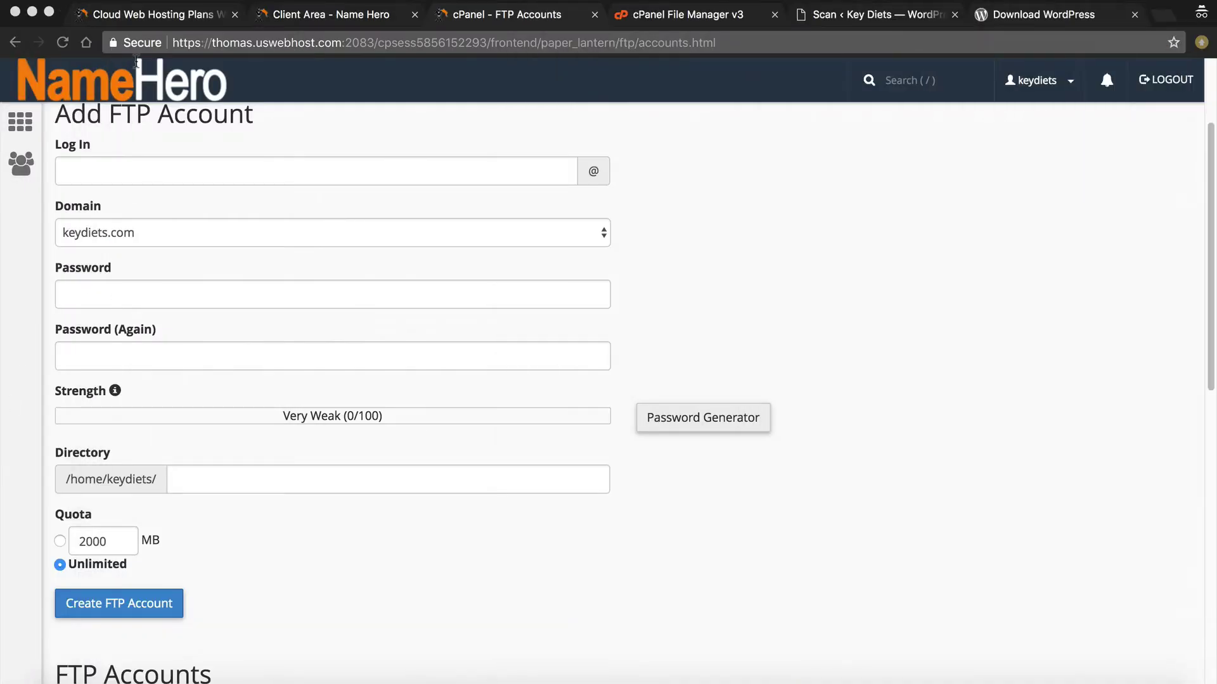
Enter the FTP login name and fill both password fields with a copied generated password
left_click(129, 162)
type("ryan")
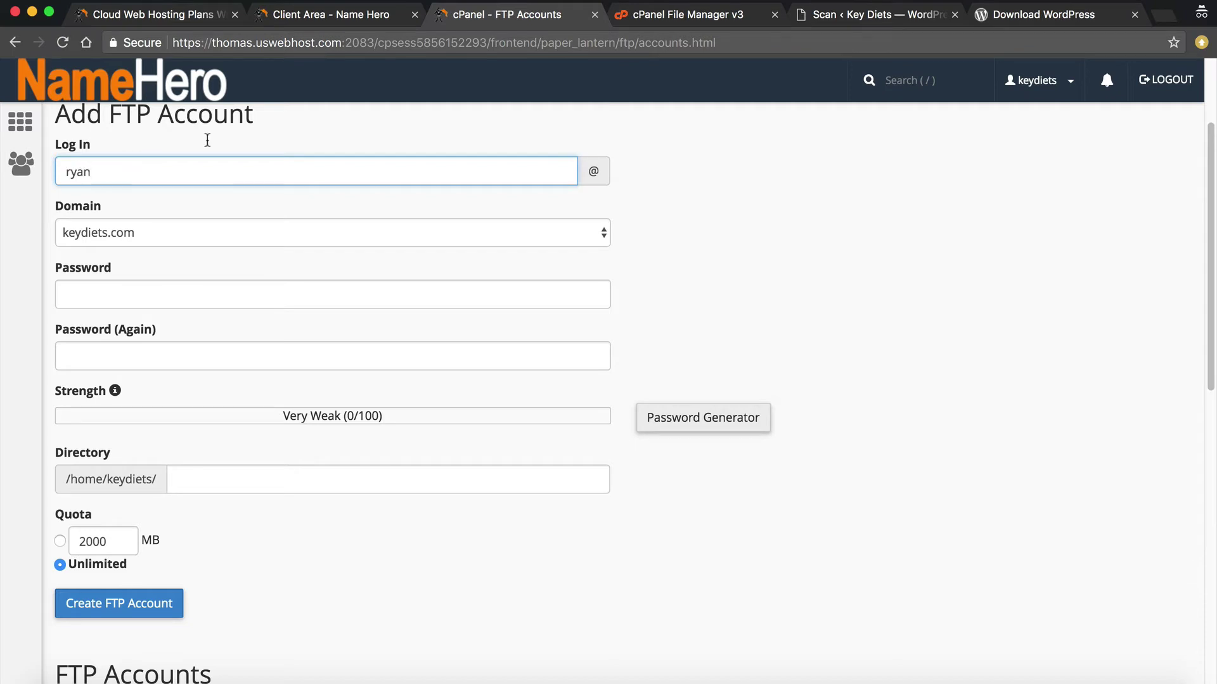
left_click(367, 294)
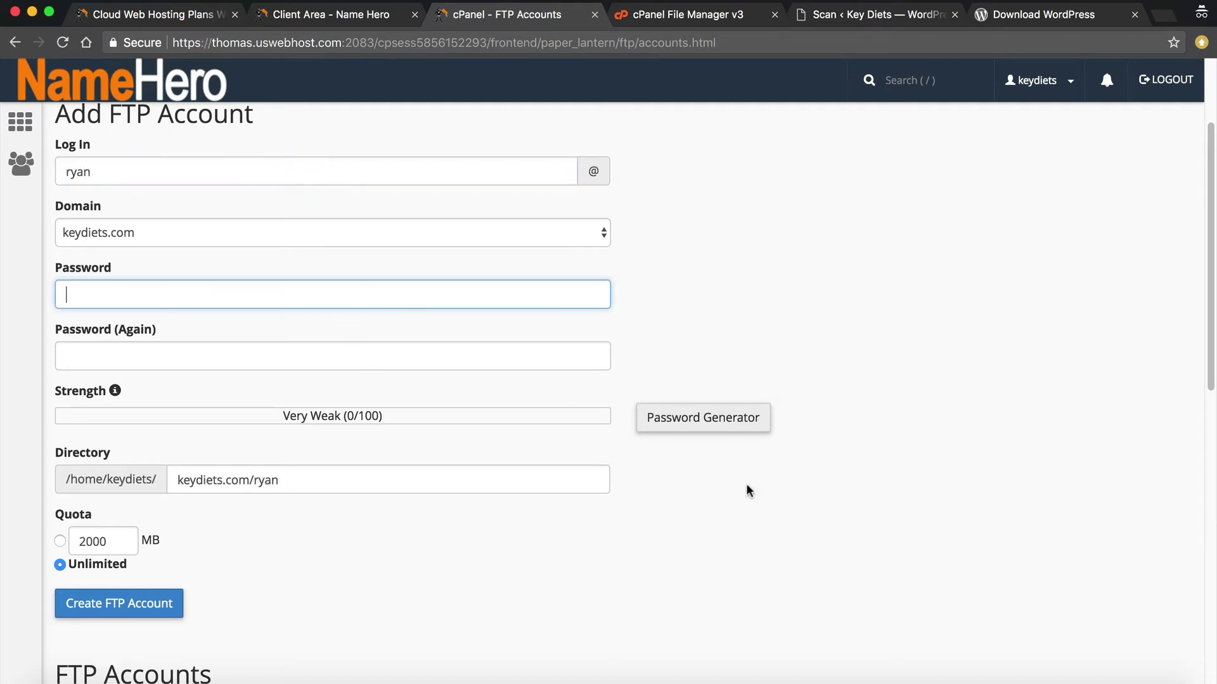
left_click(728, 420)
triple_click(641, 316)
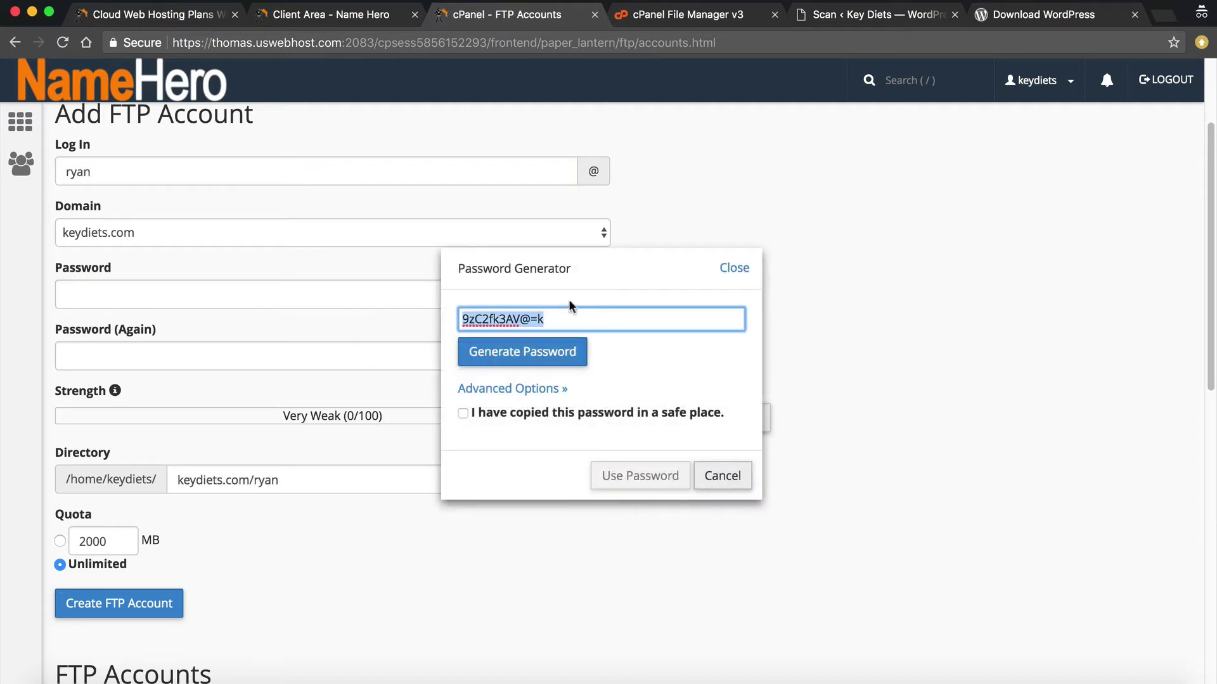
right_click(491, 313)
left_click(523, 408)
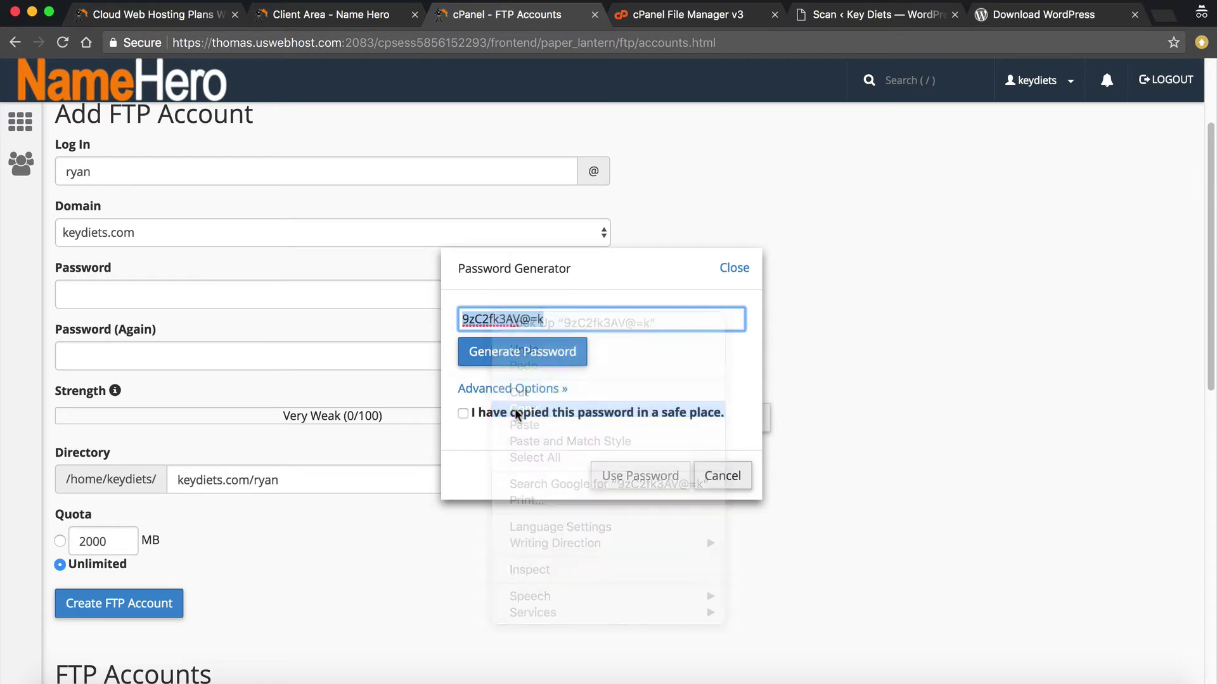
left_click(463, 413)
left_click(640, 476)
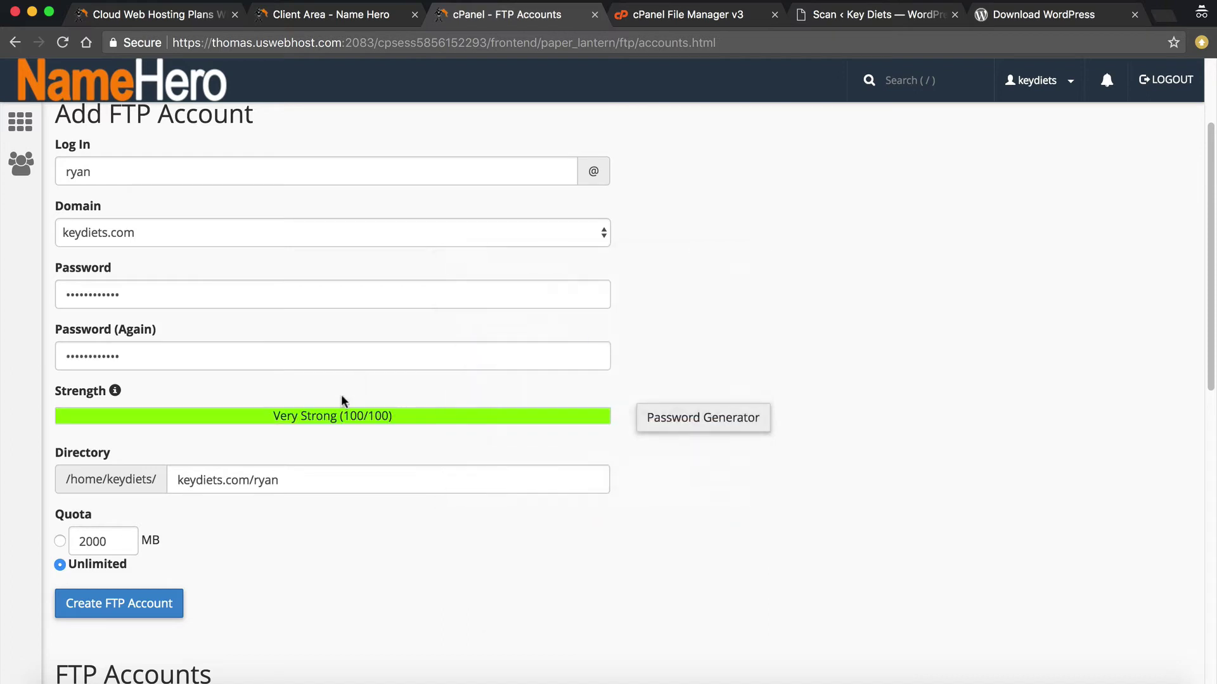
Clear the Directory field and submit Create FTP Account, which reports the login already exists
triple_click(317, 489)
key("BackSpace")
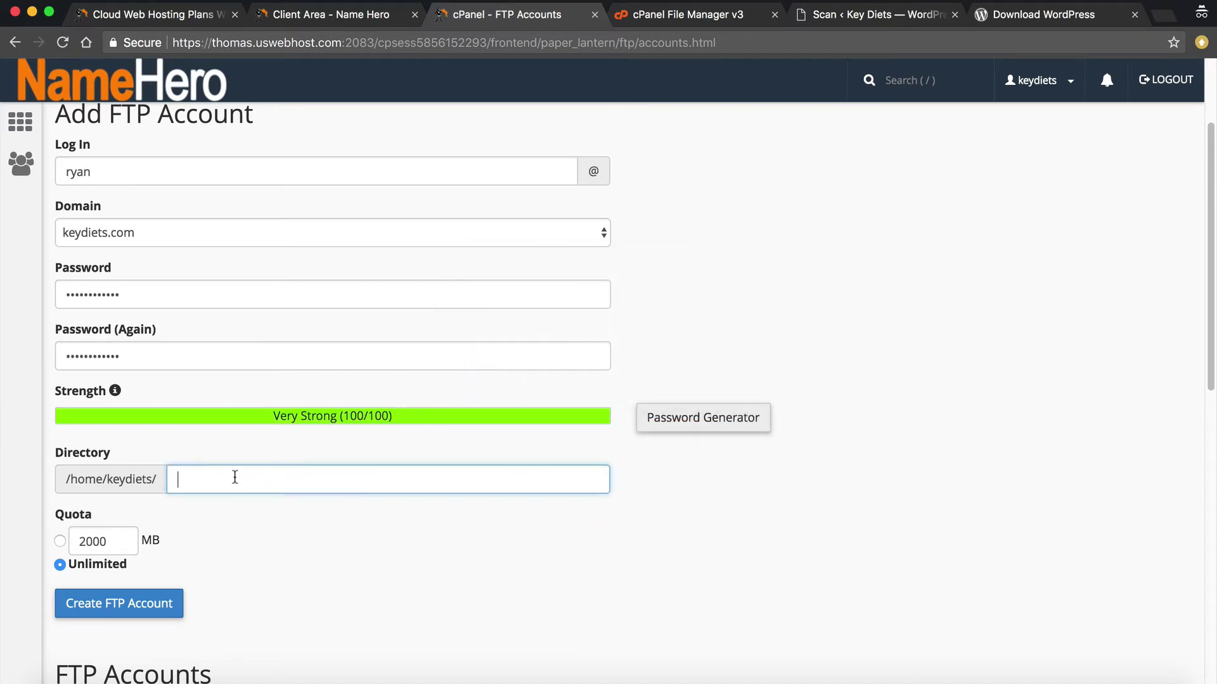
left_click(139, 603)
key("super+Tab")
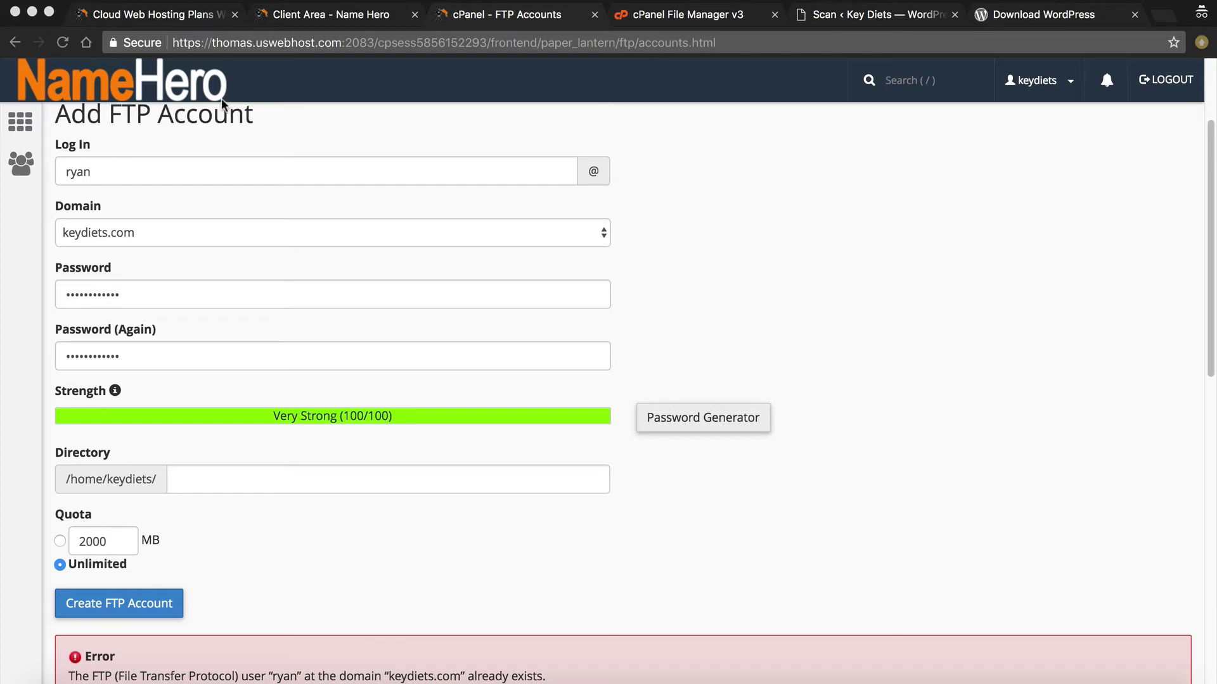
Copy the server host name from Chrome's address bar for use in FileZilla
left_click(223, 45)
left_click(211, 44)
mouse_move(211, 44)
left_mouse_down()
mouse_move(292, 44)
mouse_move(172, 43)
mouse_move(214, 43)
left_mouse_up()
left_click(335, 44)
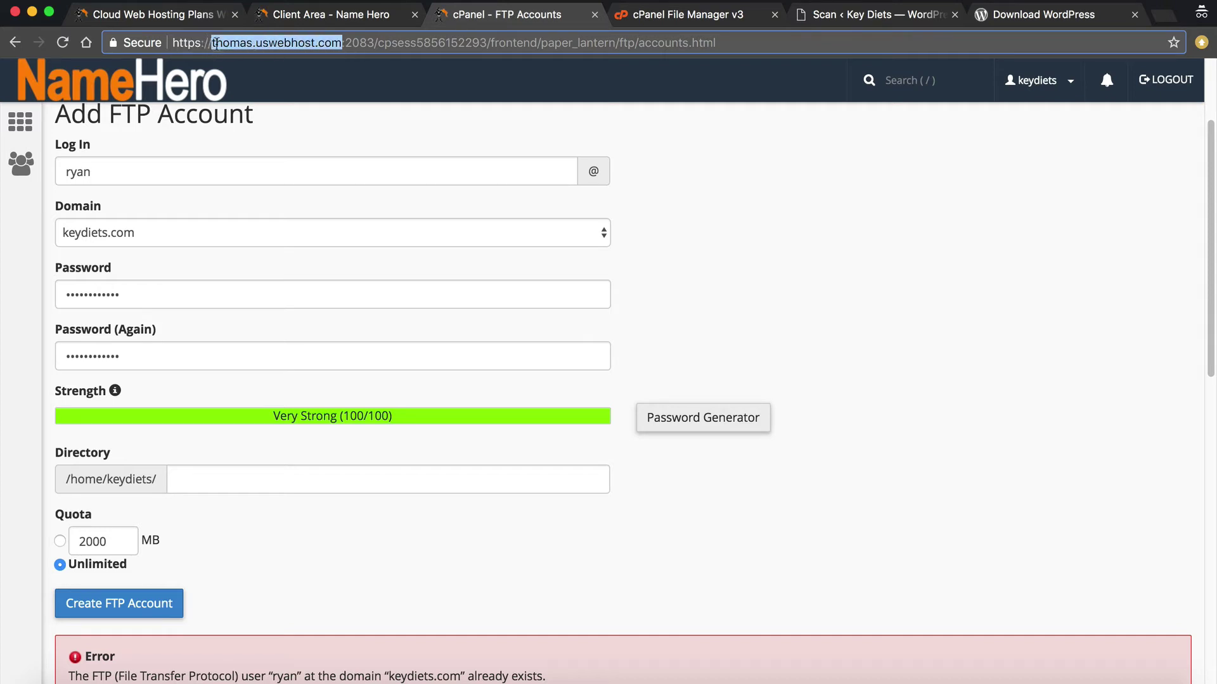
right_click(214, 43)
left_click(253, 65)
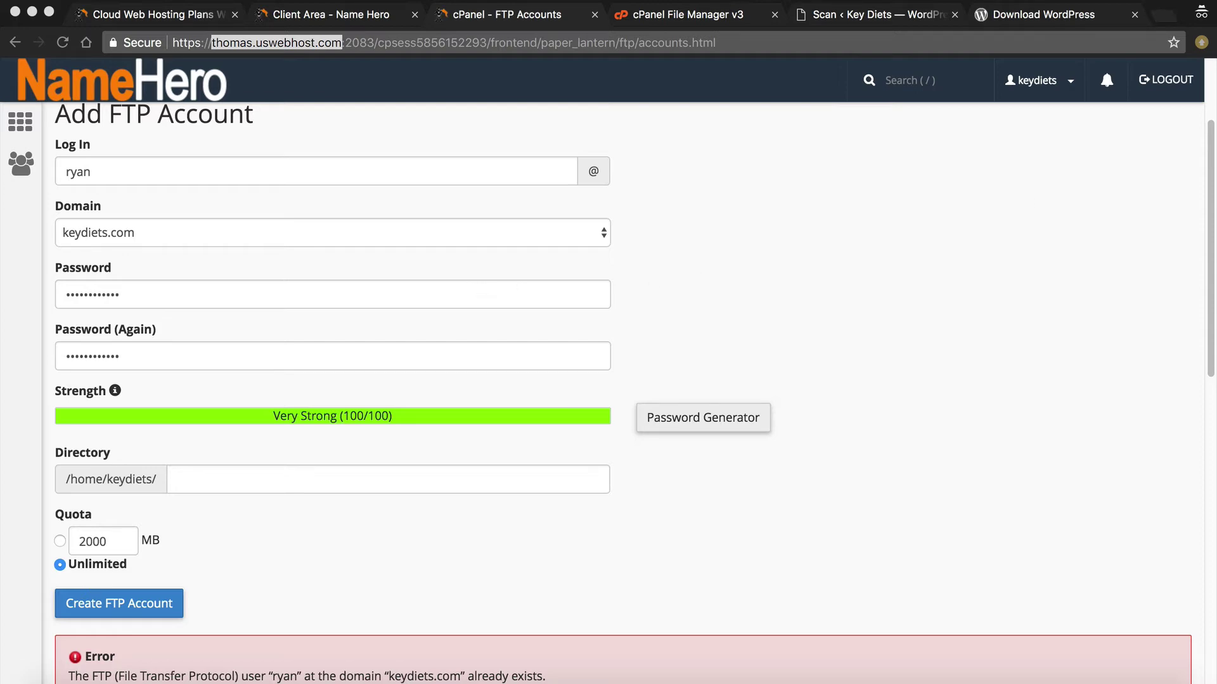
key("super+Tab")
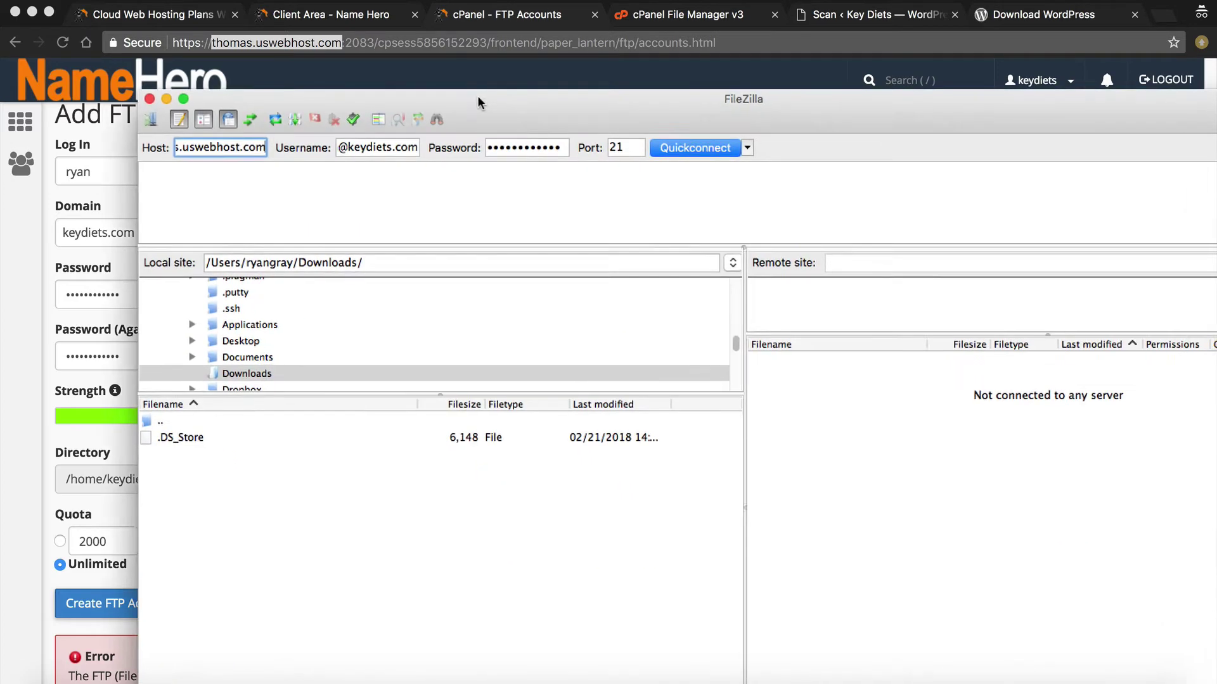
left_click_drag(504, 81, 1050, 63)
key("super+h")
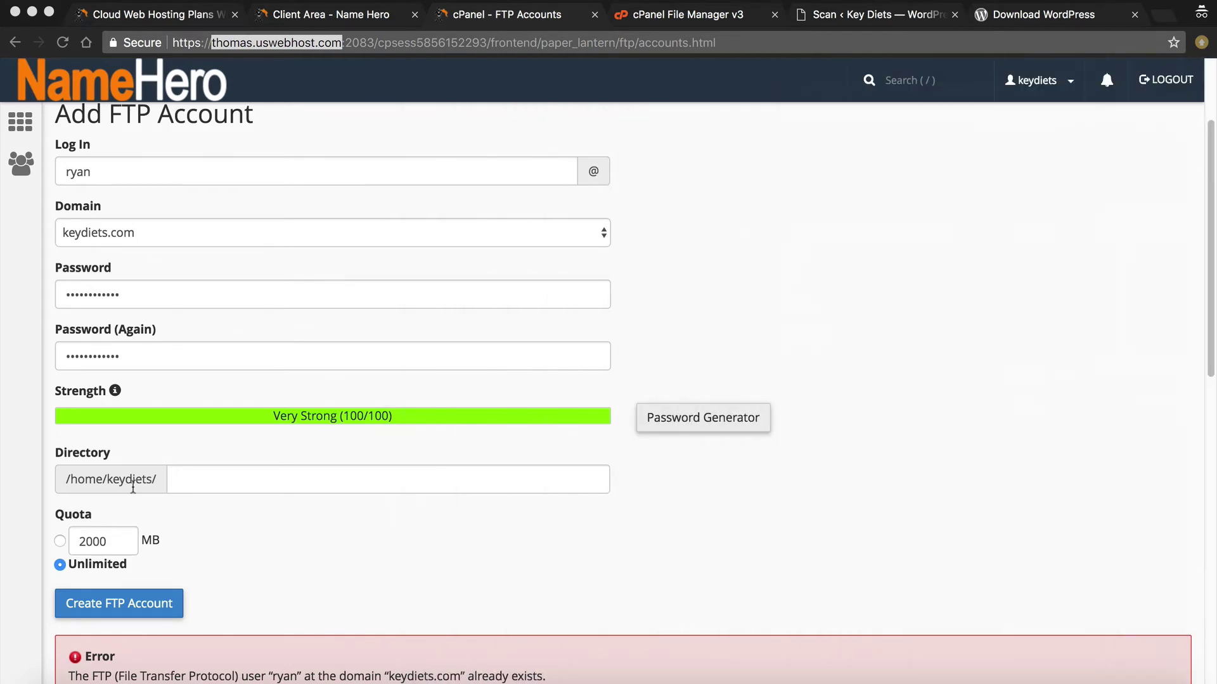
Append a digit to the FTP login name and create the account again
left_click(131, 175)
type("1`")
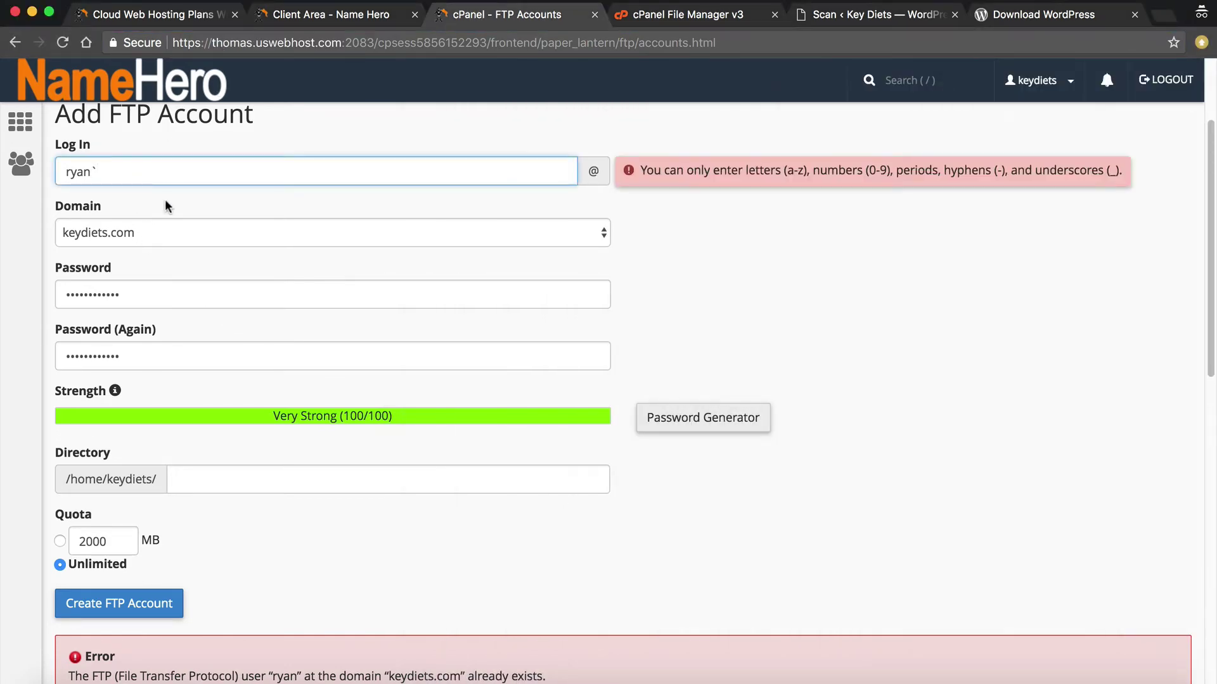
key("BackSpace")
type("`")
key("BackSpace")
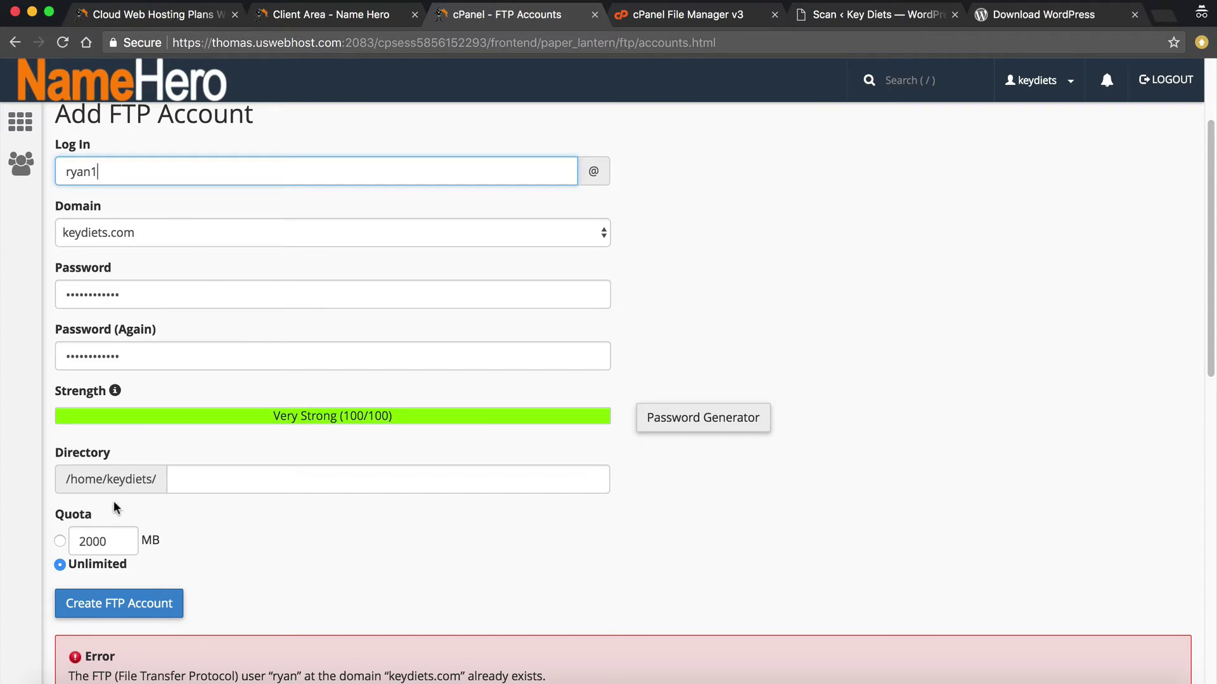
left_click(120, 602)
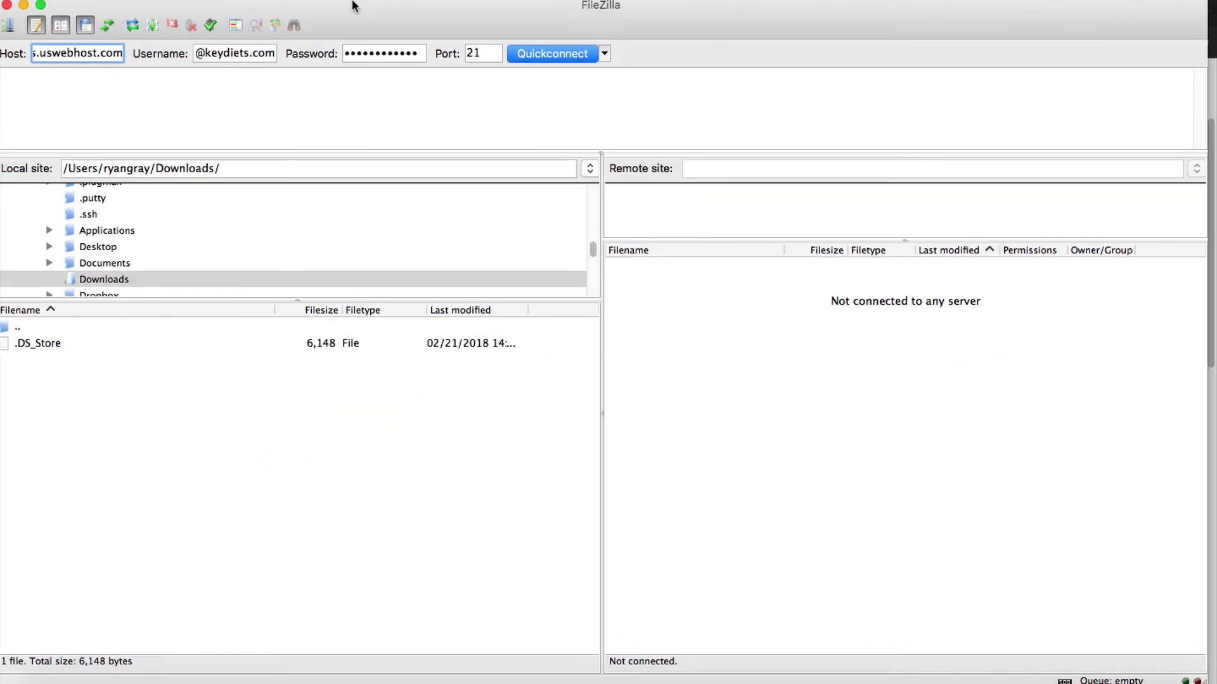
Correct the FileZilla username and host, Quickconnect, and go up a level to find only .ftpquota
left_click_drag(225, 52, 298, 53)
left_click(232, 52)
left_click(266, 54)
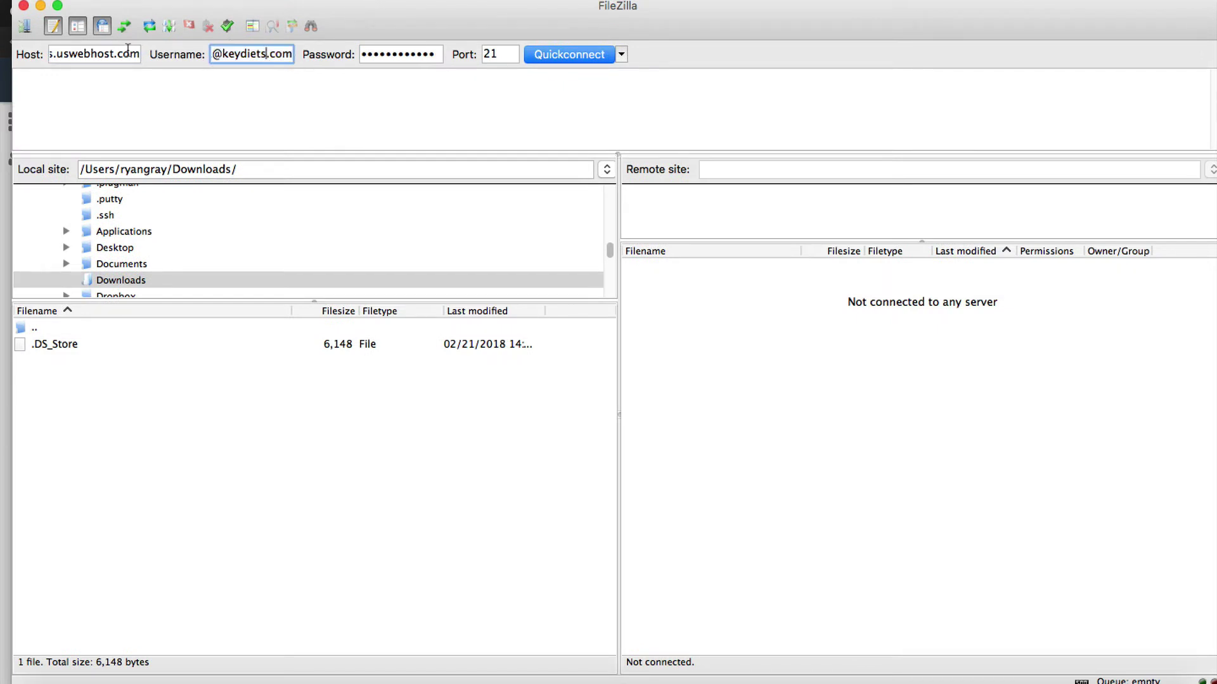
left_click(127, 50)
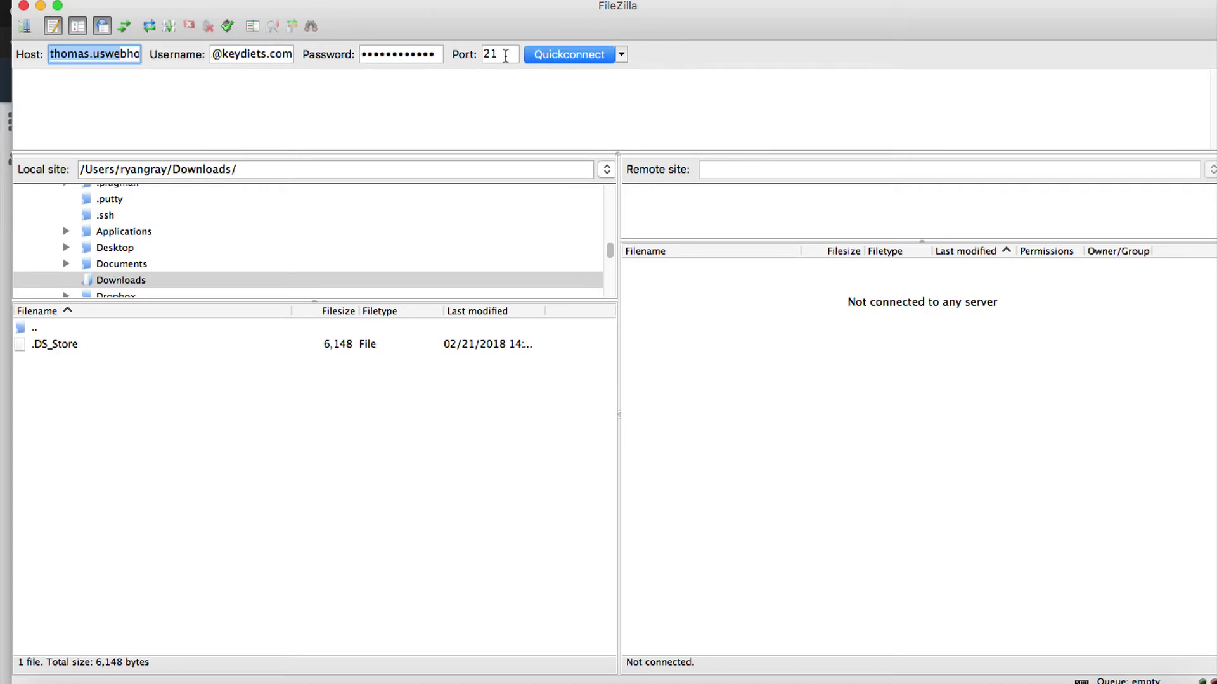
left_click(558, 55)
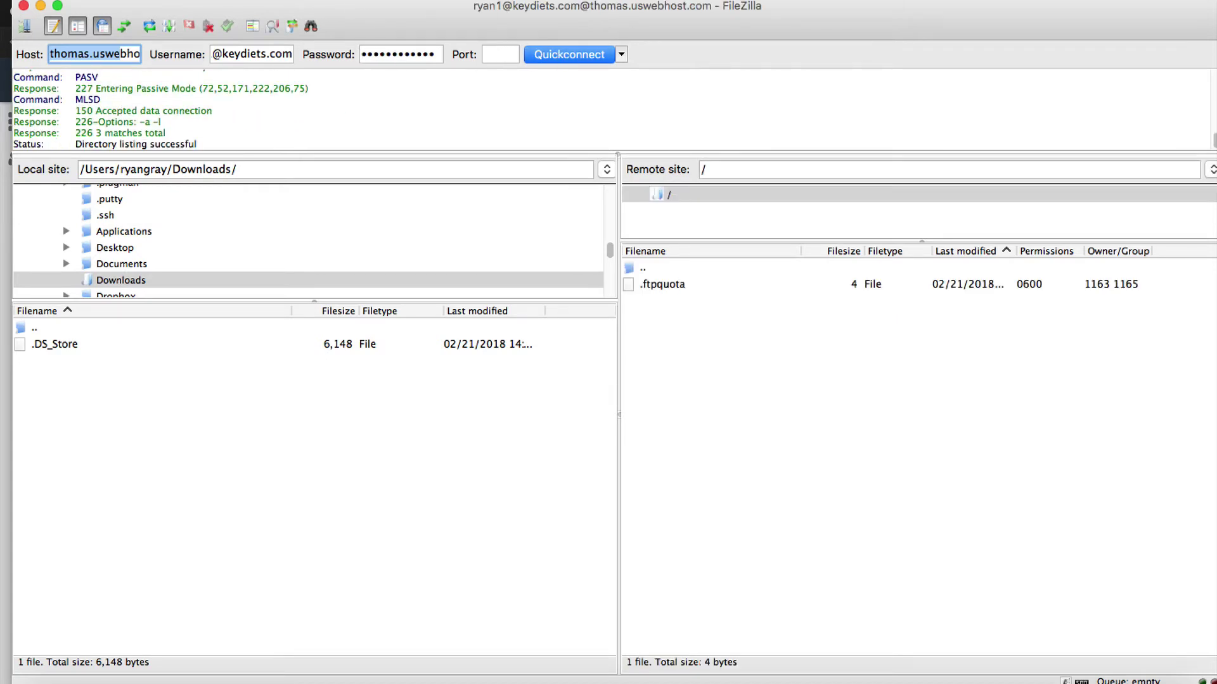
double_click(638, 268)
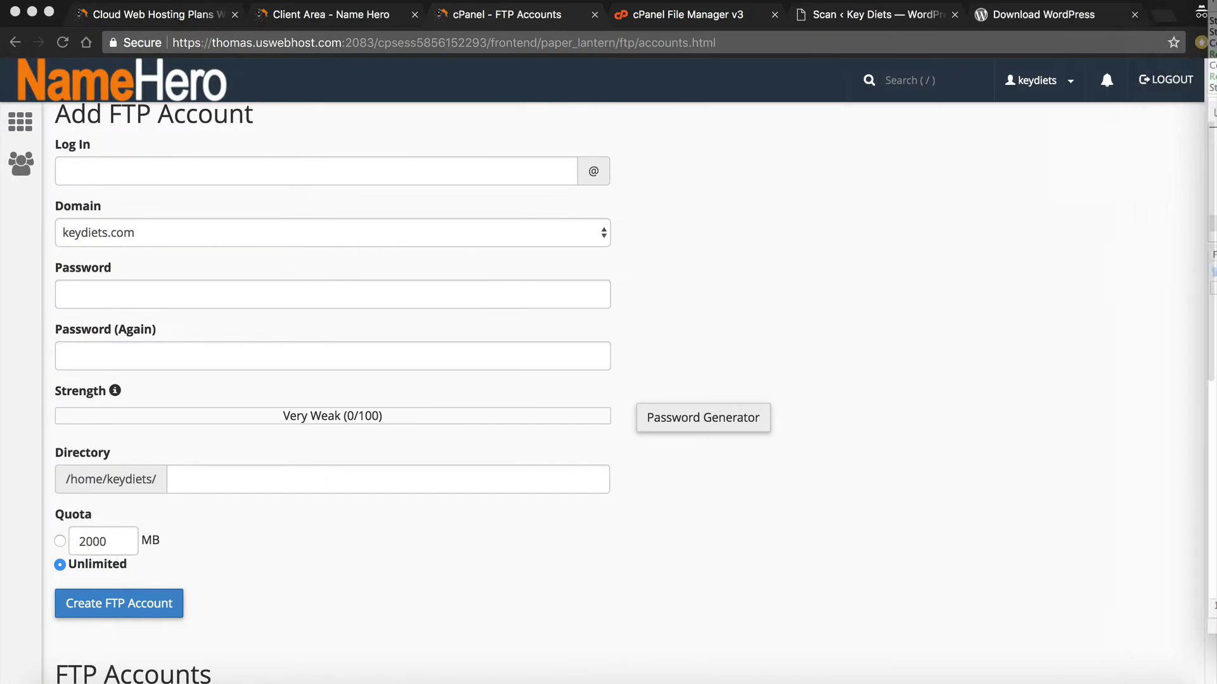
Delete the existing restricted FTP account
scroll(292, 421, "down", 8)
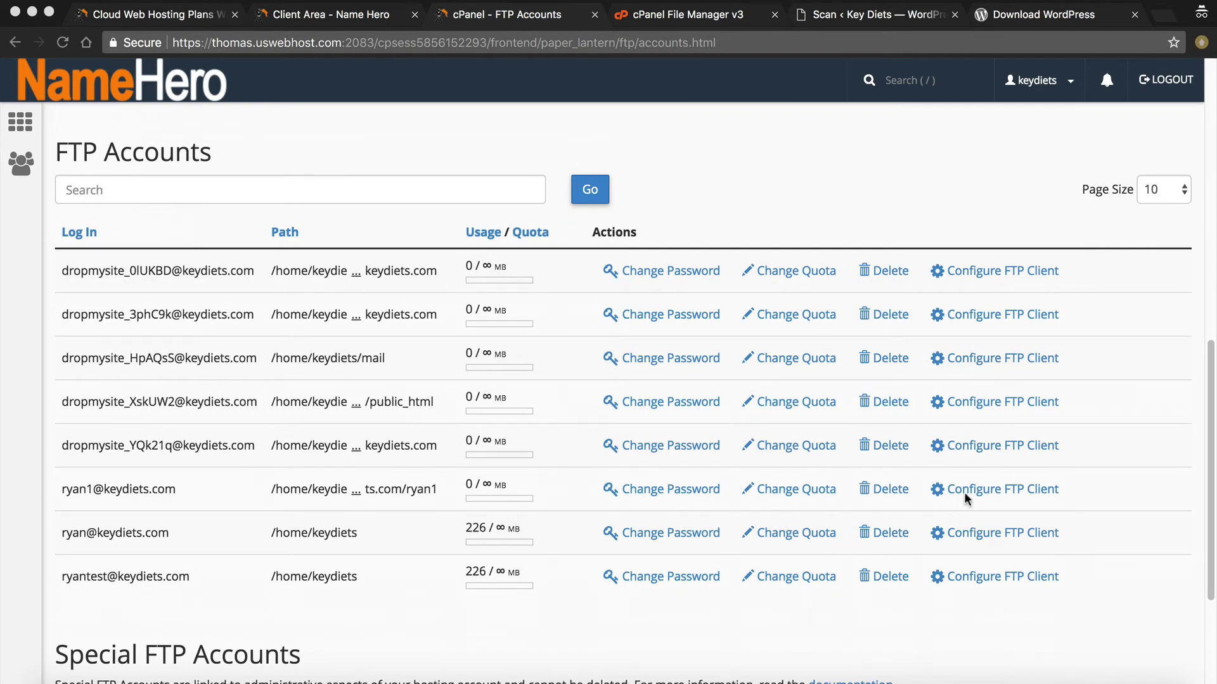
left_click(886, 491)
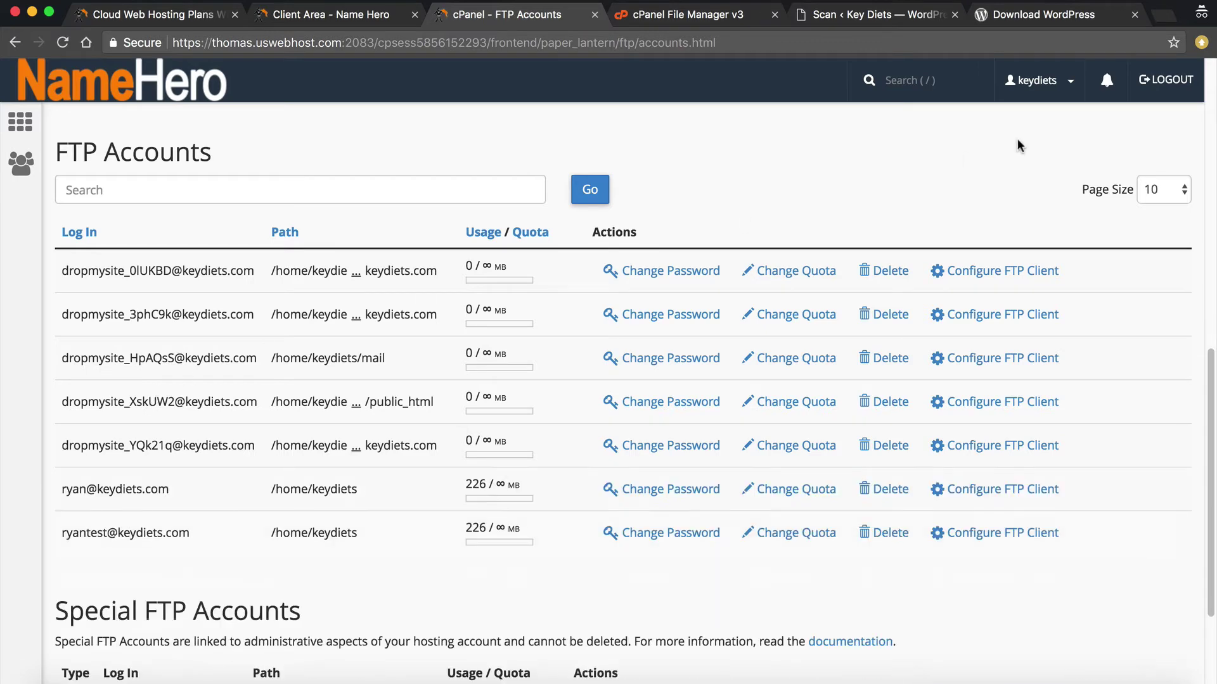
scroll(456, 278, "up", 10)
Enter a new FTP login and fill both password fields with a copied, freshly generated password
left_click(278, 220)
type("ryan1")
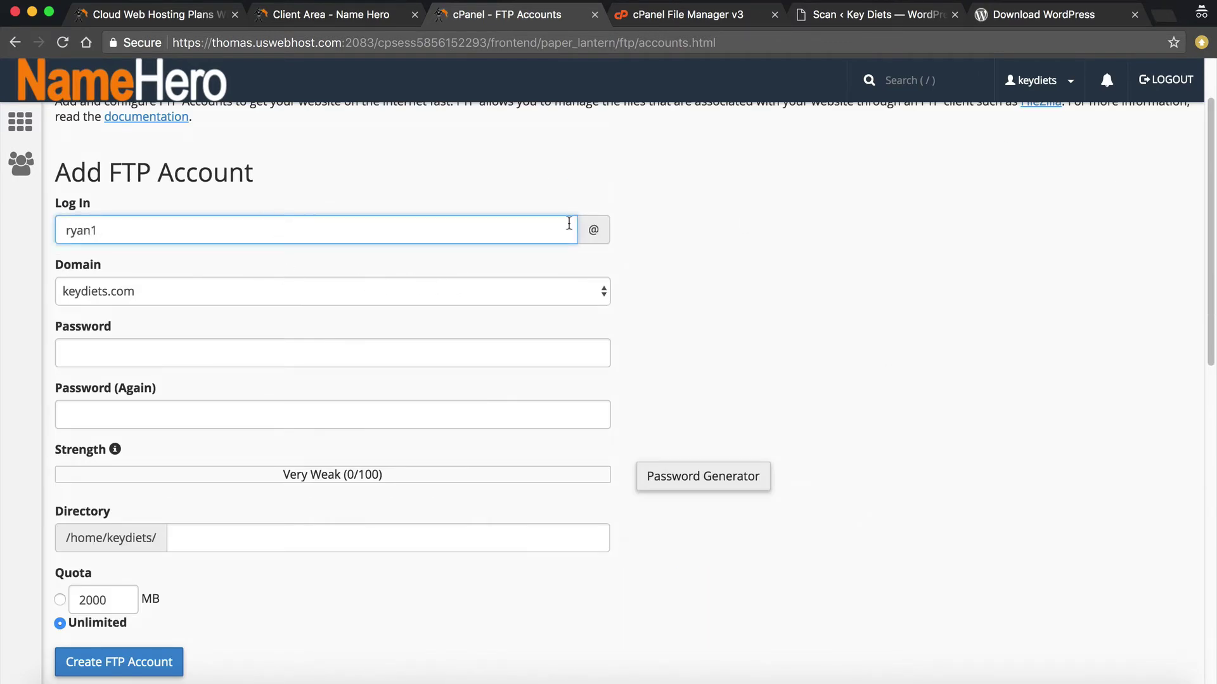
left_click(651, 481)
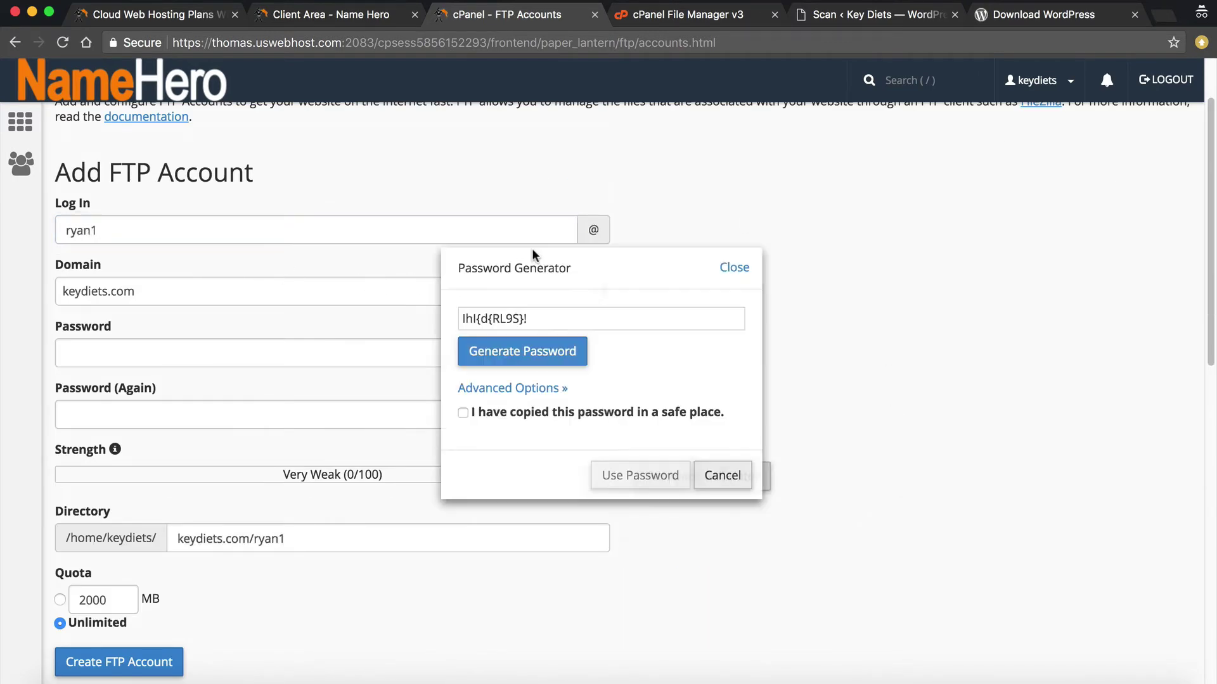
left_click(583, 348)
right_click(523, 319)
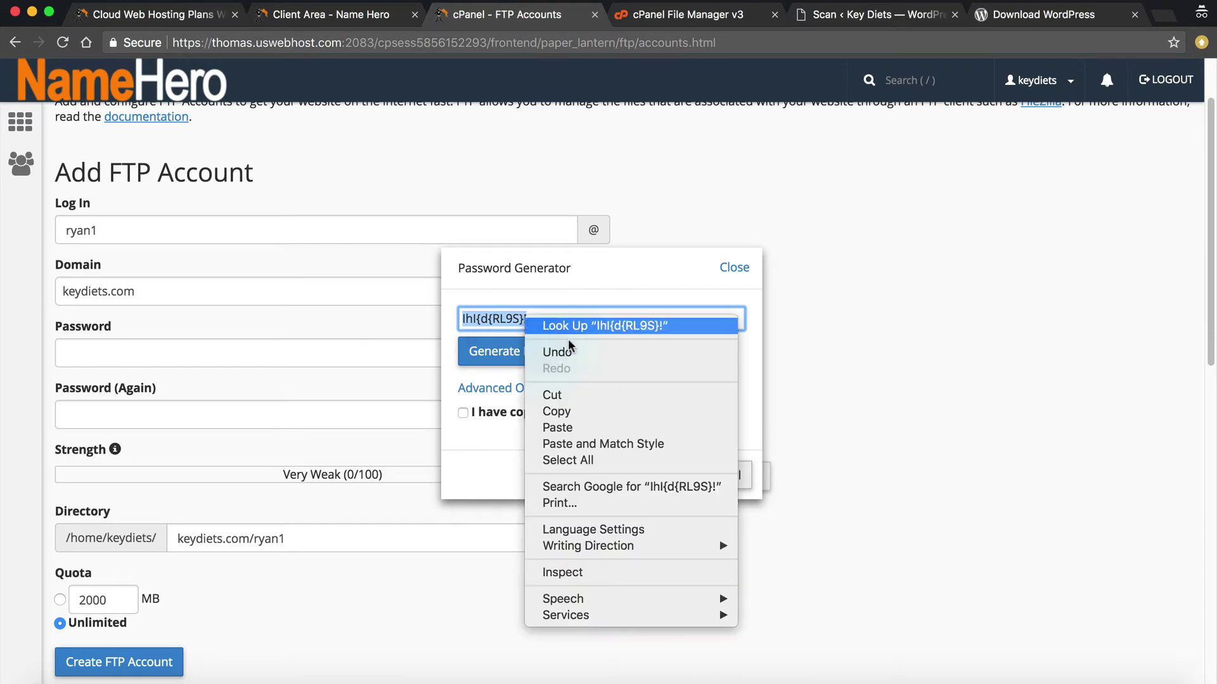
left_click(576, 410)
left_click(570, 413)
left_click(648, 479)
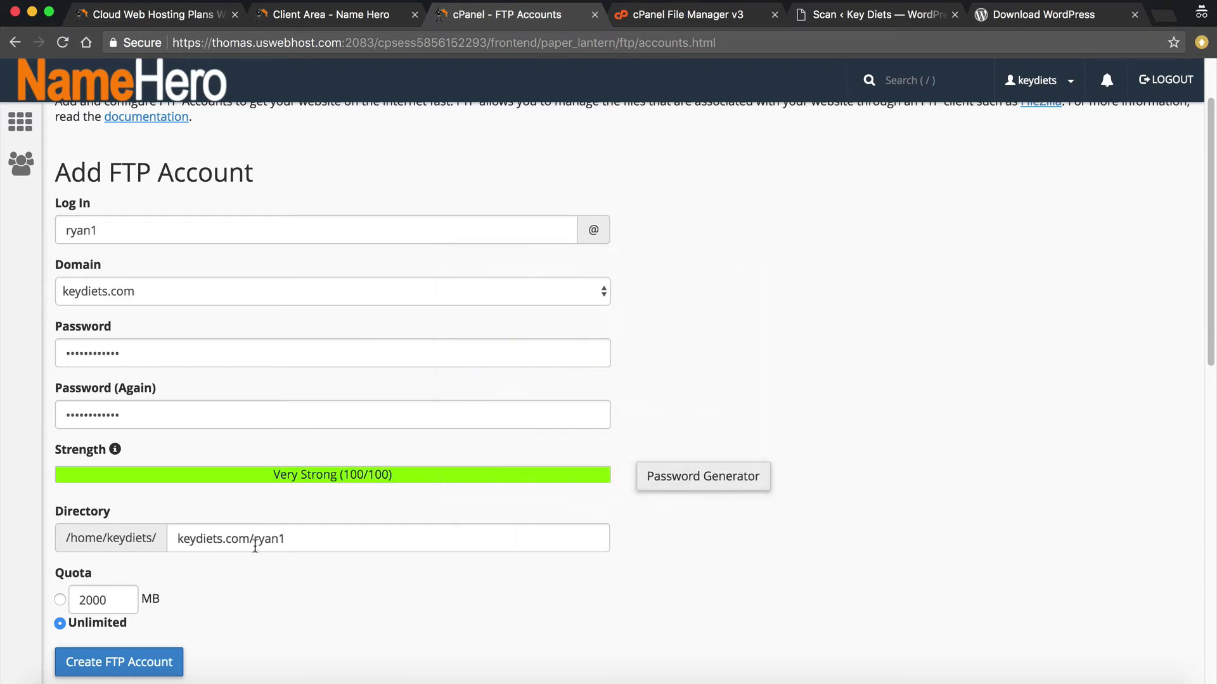
Clear the Directory so the whole home folder is used, and create the FTP account
left_click(313, 544)
left_click_drag(349, 538, 178, 538)
key("BackSpace")
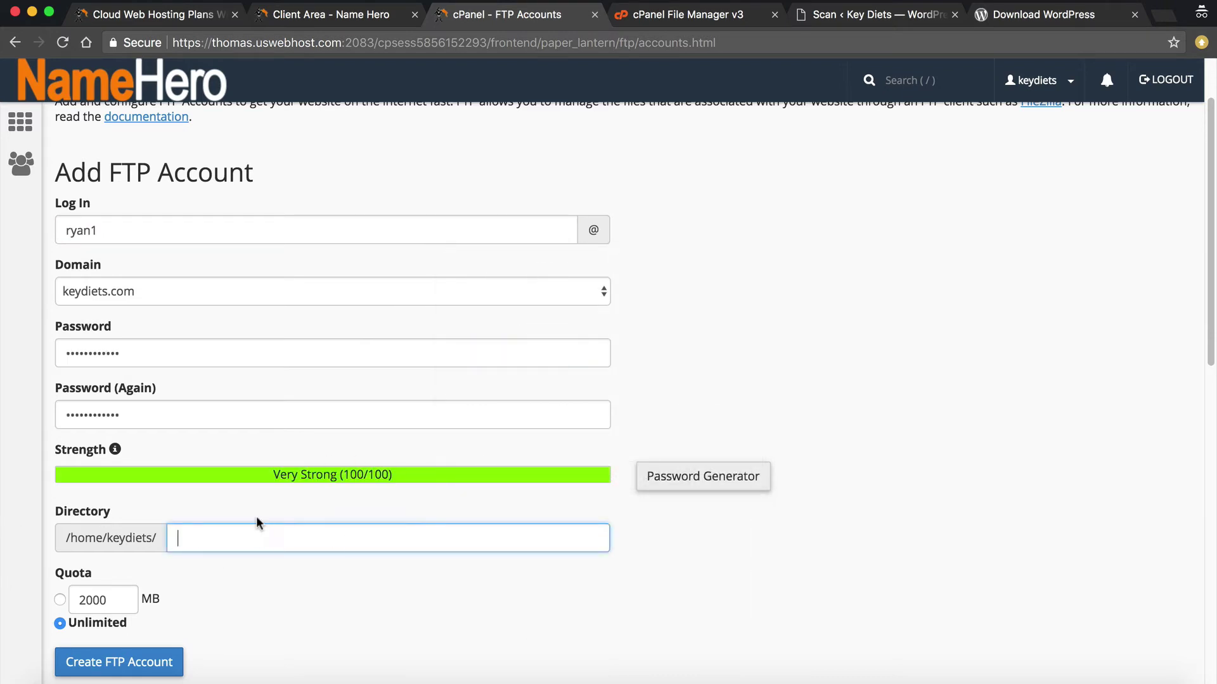
left_click(92, 664)
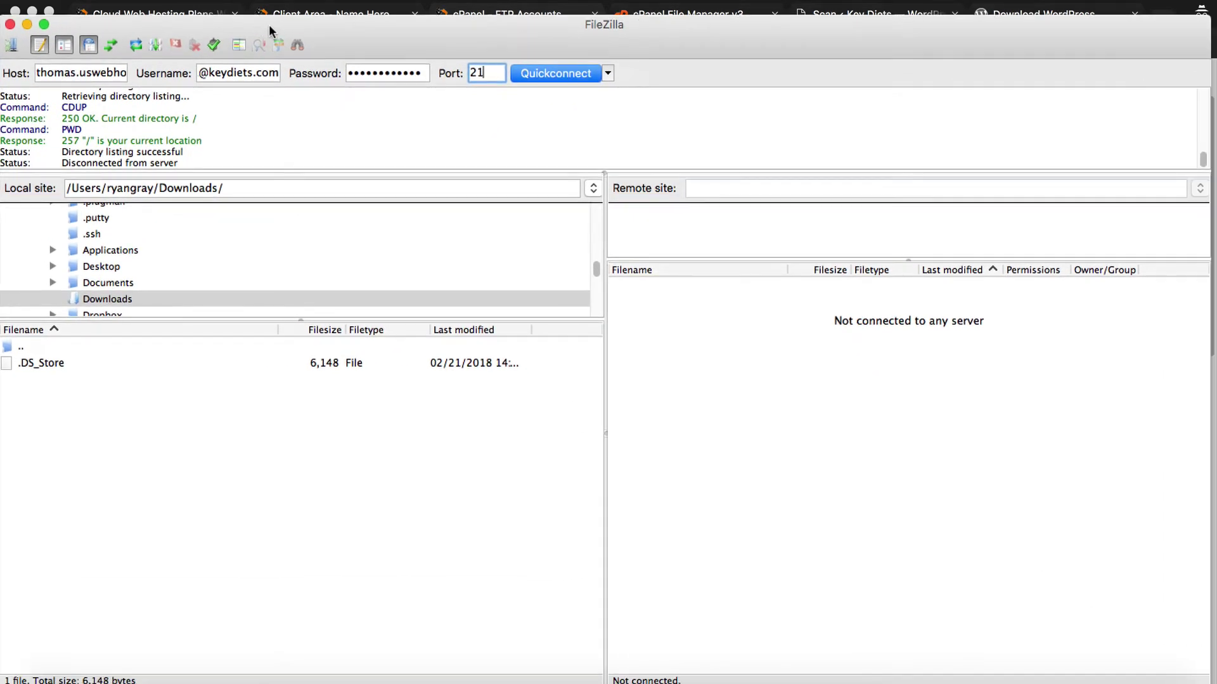
Reconnect FileZilla with the new account, open the www folder, then return to cPanel in Chrome
left_click(571, 78)
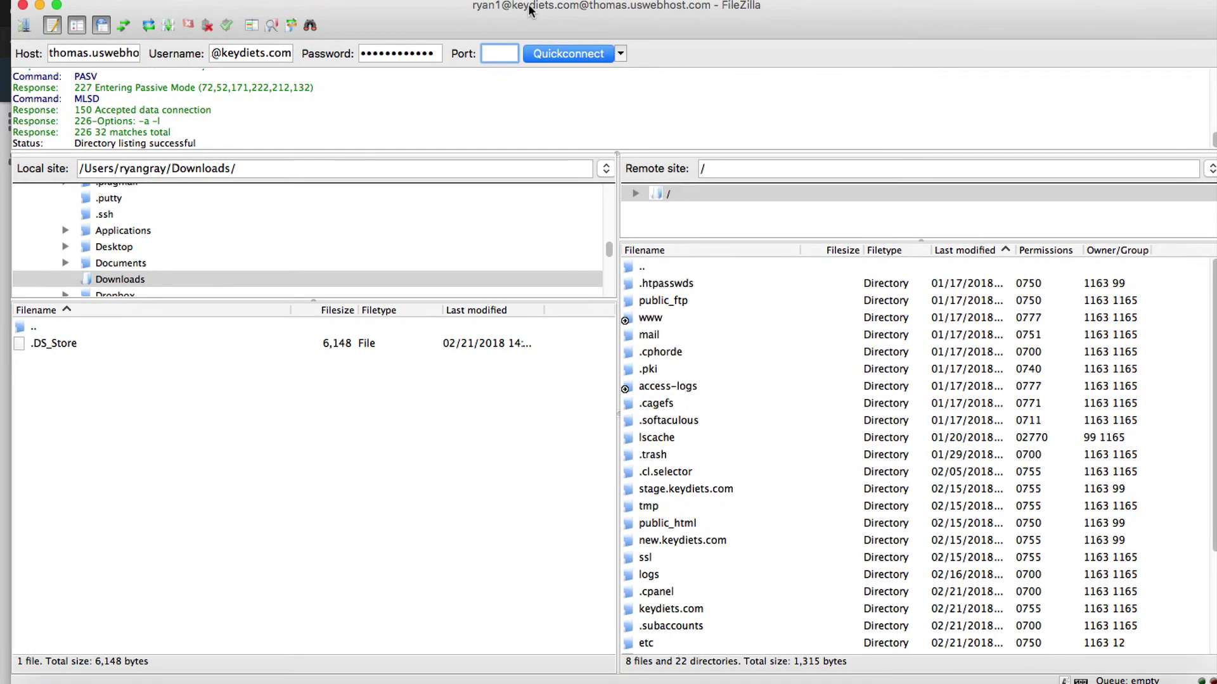
scroll(674, 539, "down", 3)
scroll(683, 478, "up", 3)
double_click(658, 319)
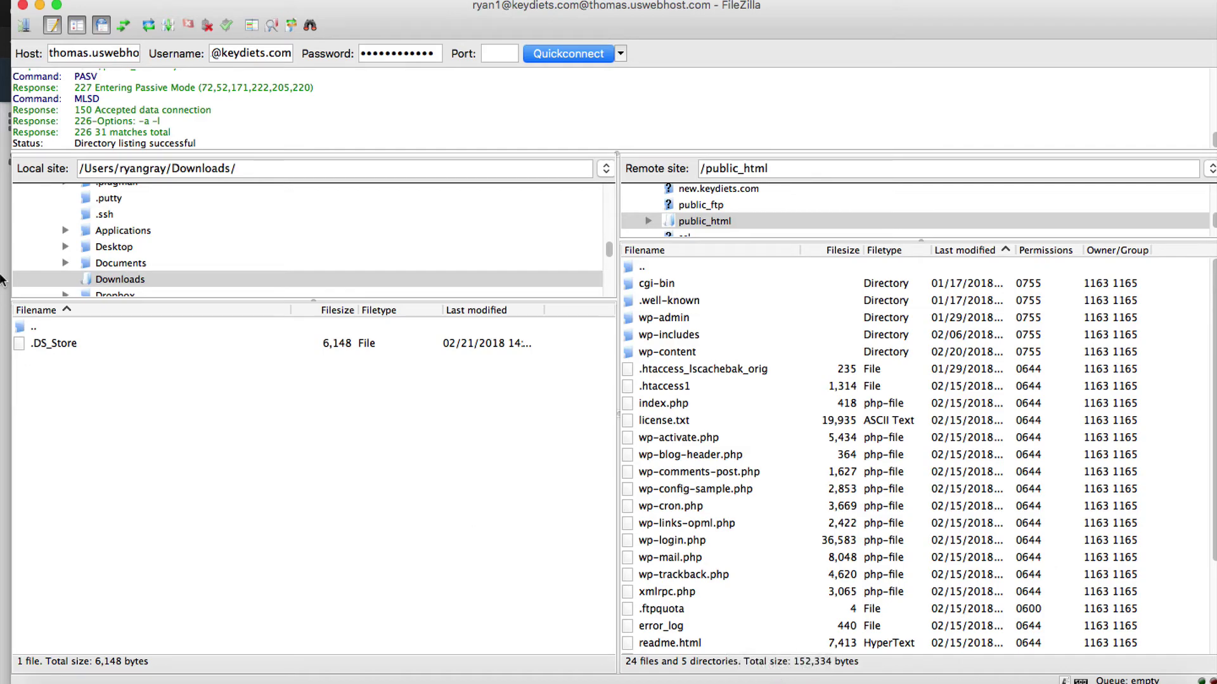
left_click(821, 681)
scroll(317, 254, "up", 2)
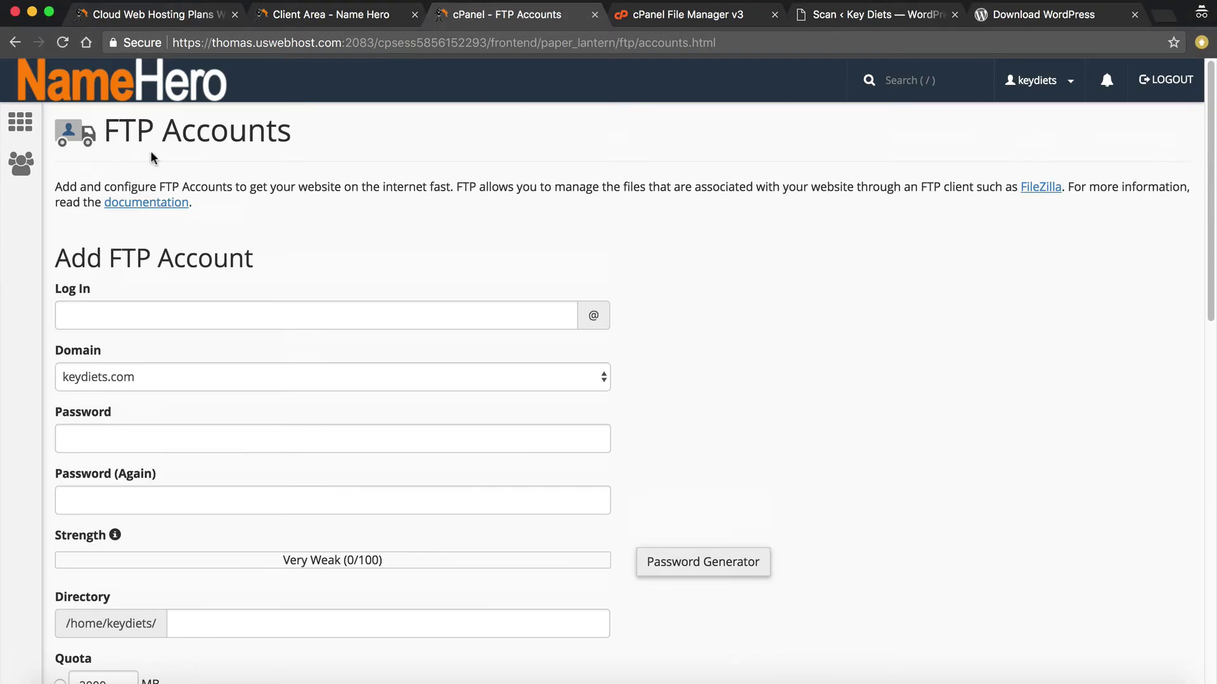
Generate a full website backup to the home directory, producing backup-2.21.2018_16-21-34_keydiets.tar.gz
left_click(111, 95)
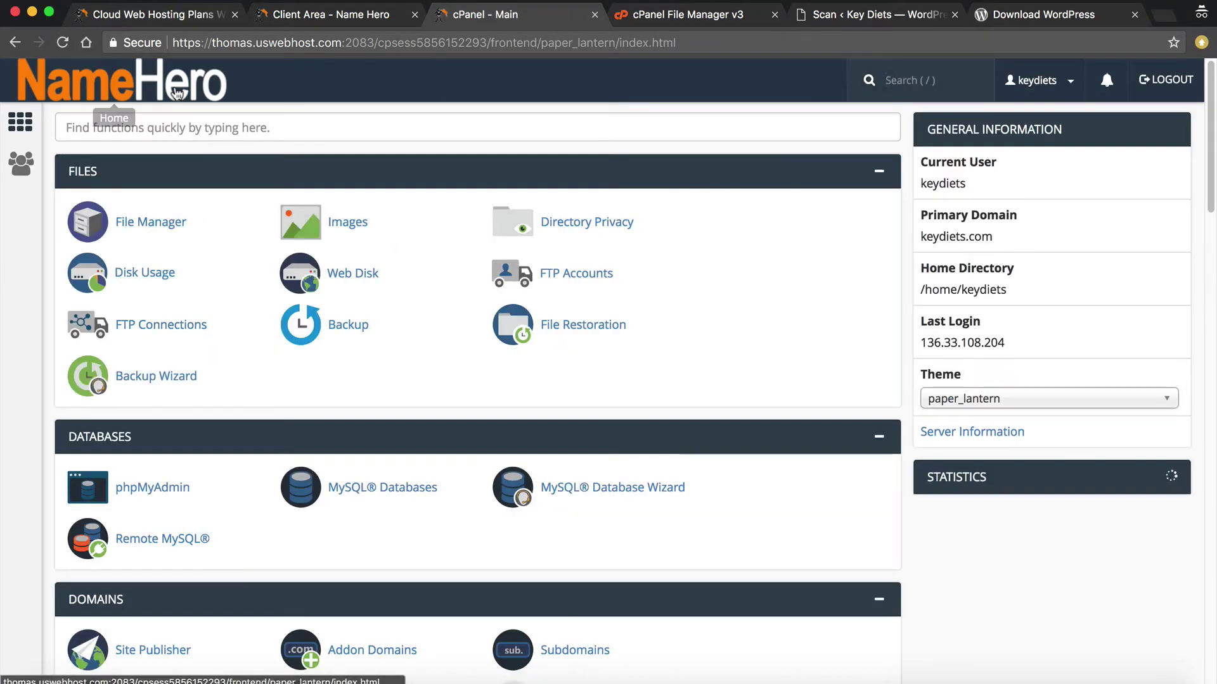
left_click(347, 325)
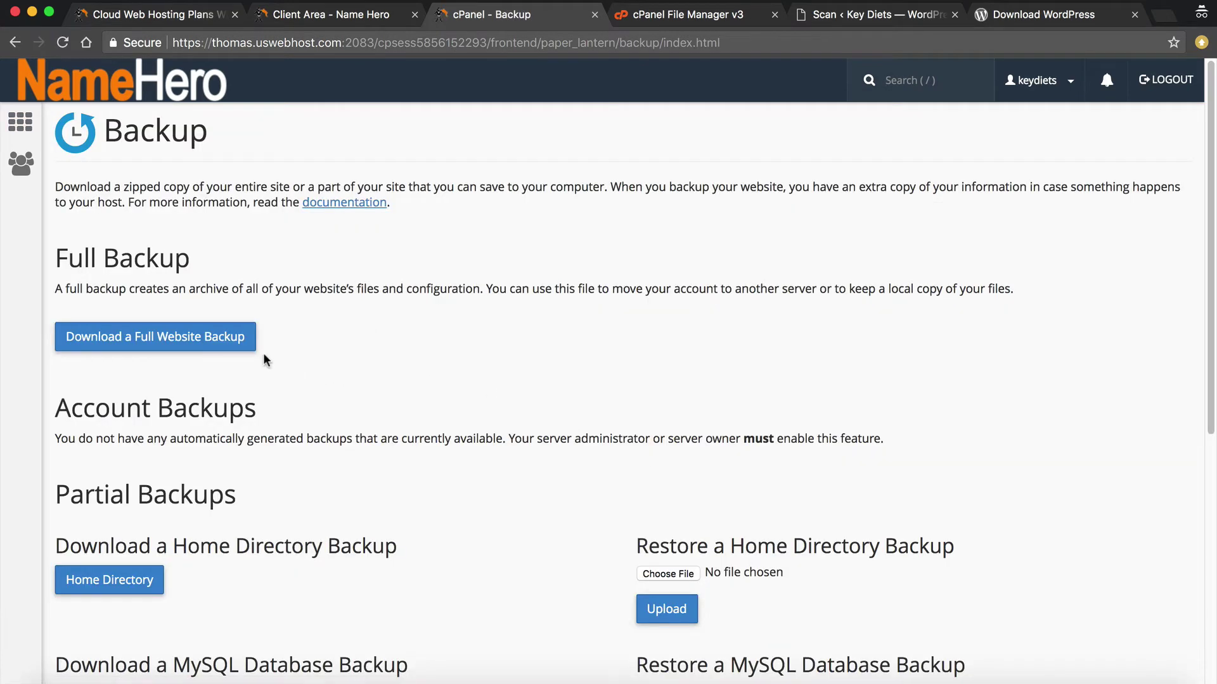
left_click(252, 341)
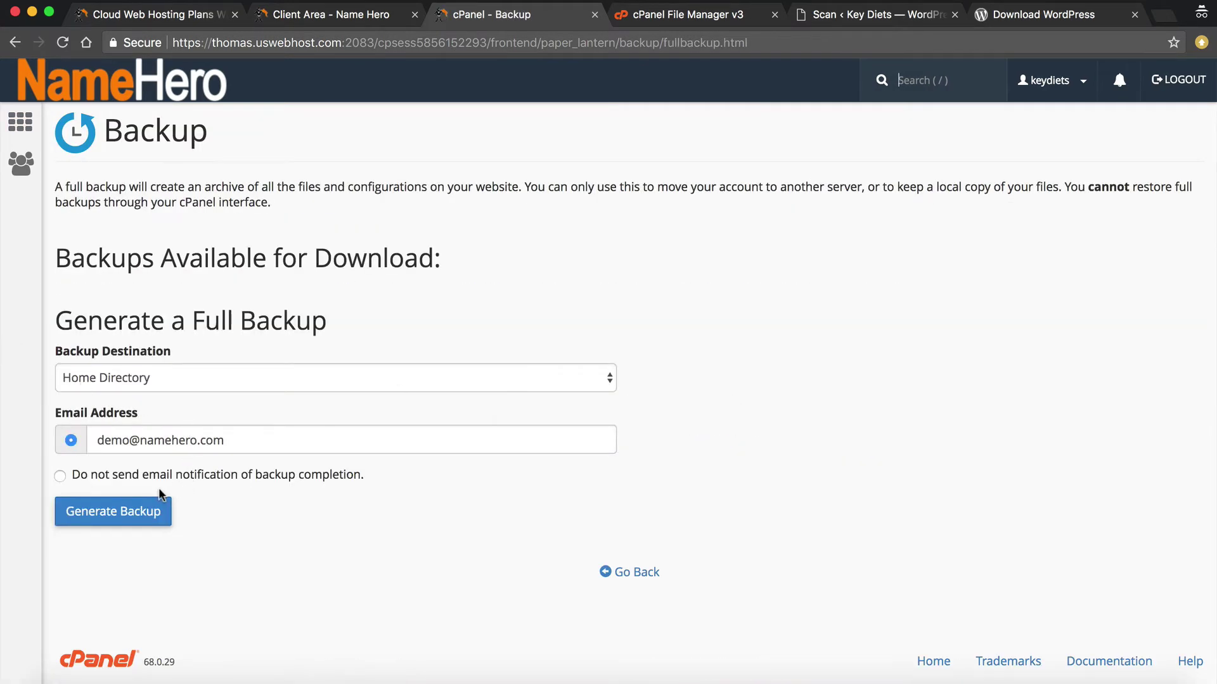
left_click(142, 510)
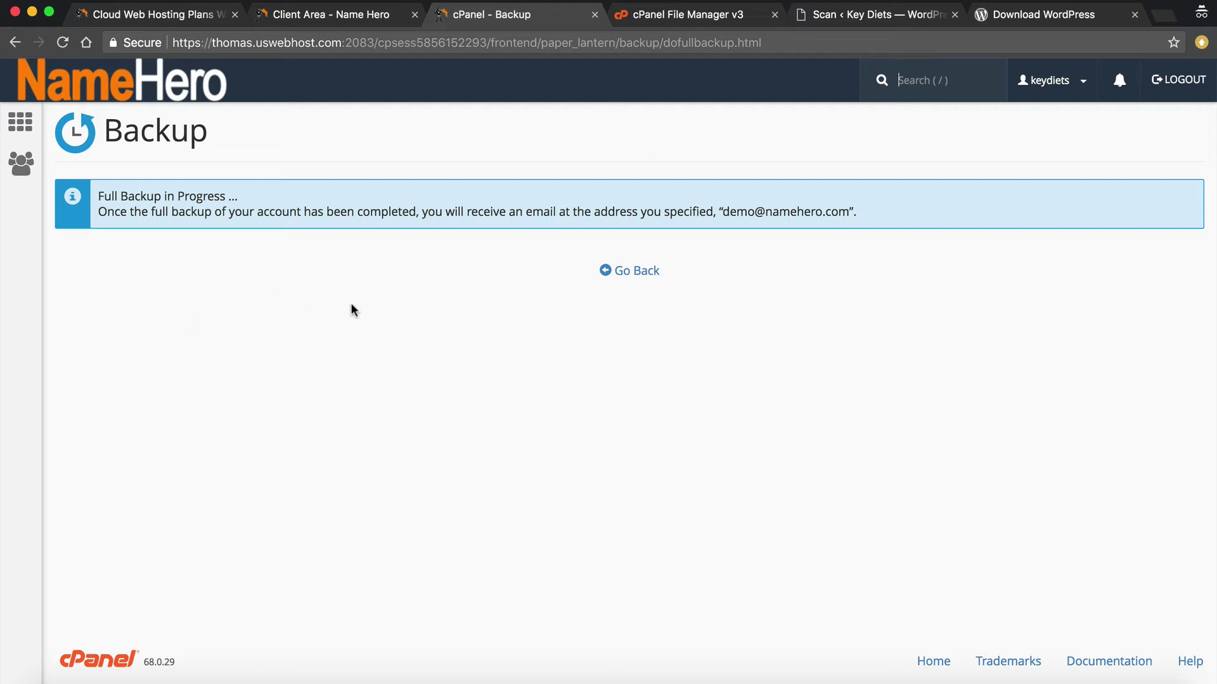
left_click(639, 273)
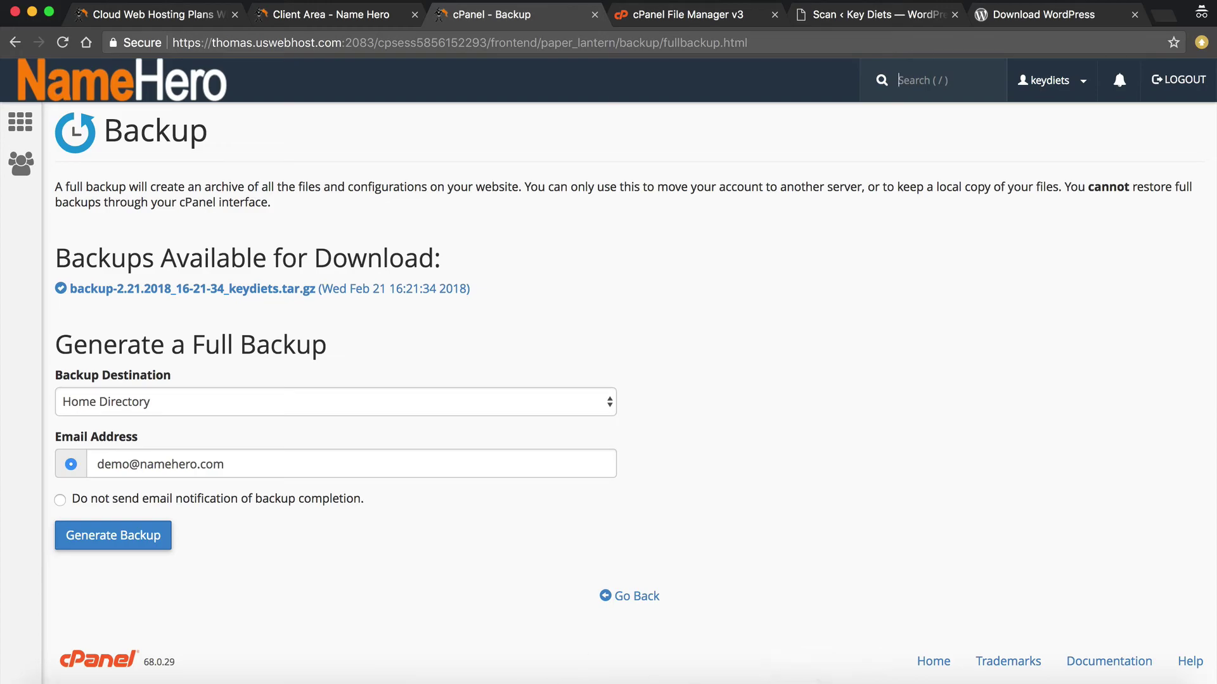
left_click(552, 680)
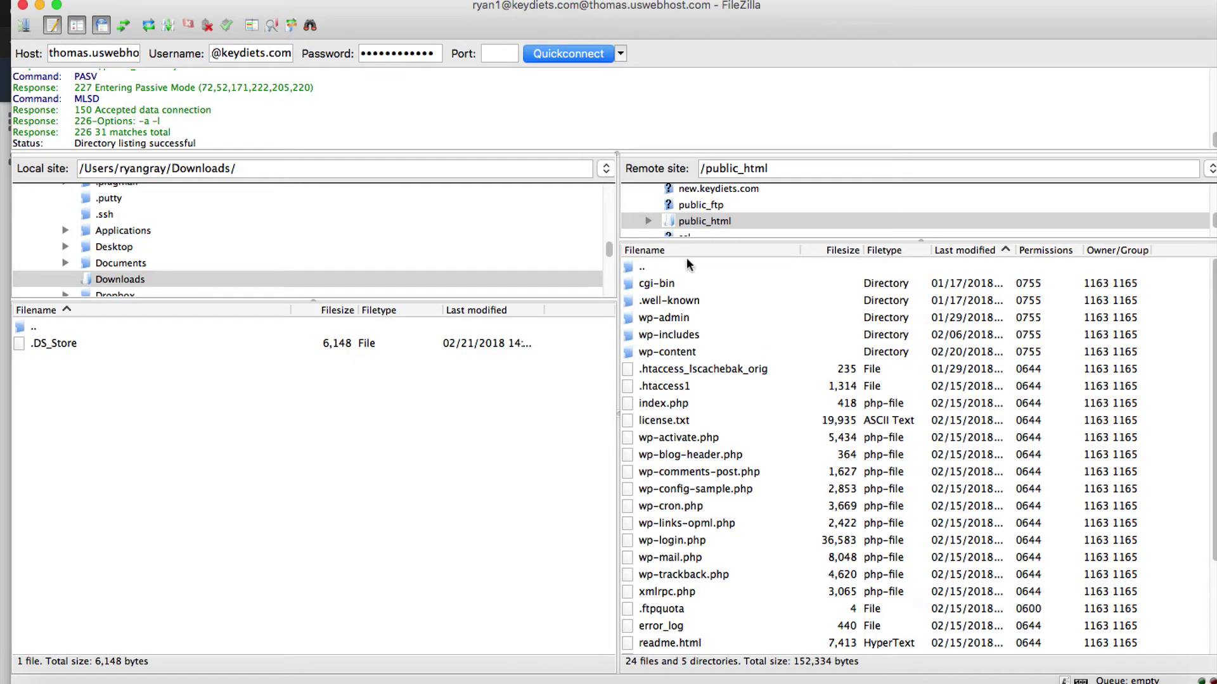
Go up to the server's home folder, refresh, and select the new backup archive
double_click(661, 269)
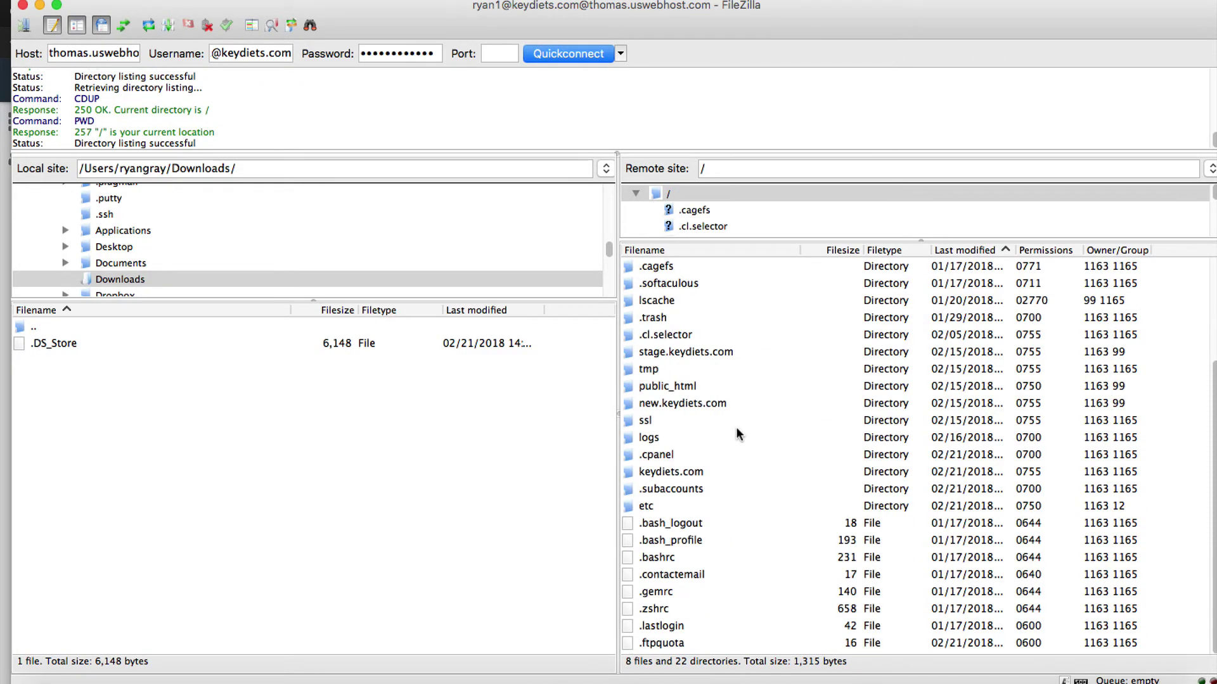
right_click(703, 588)
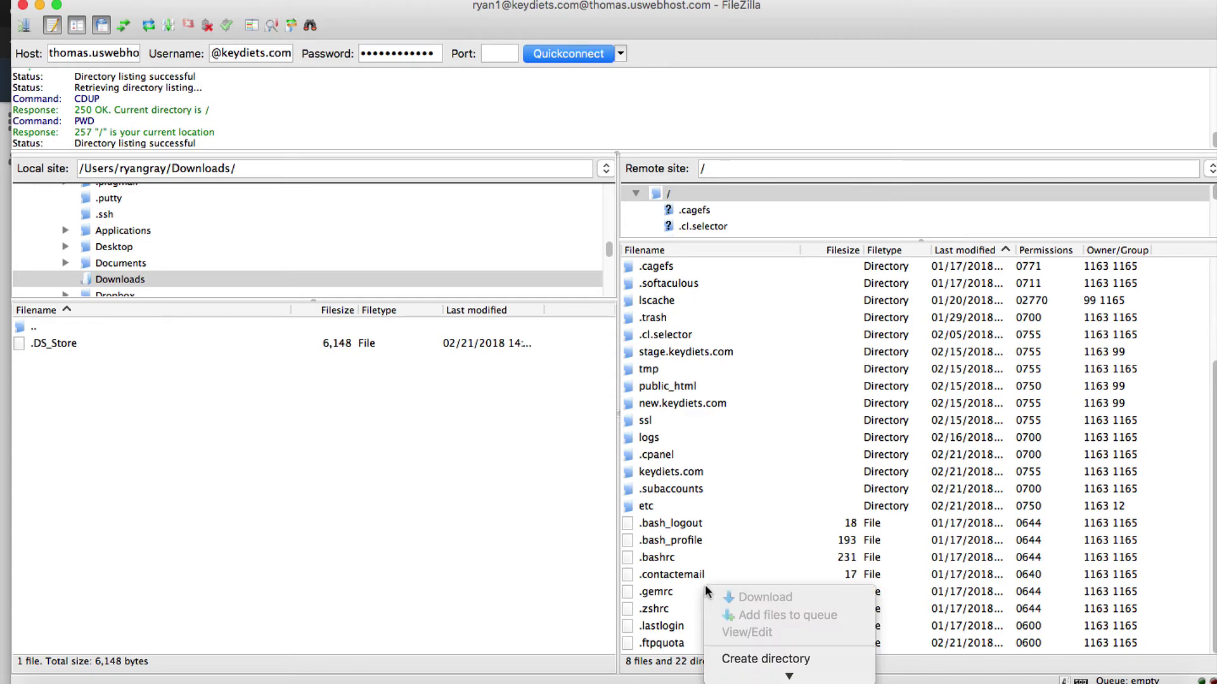
left_click(649, 587)
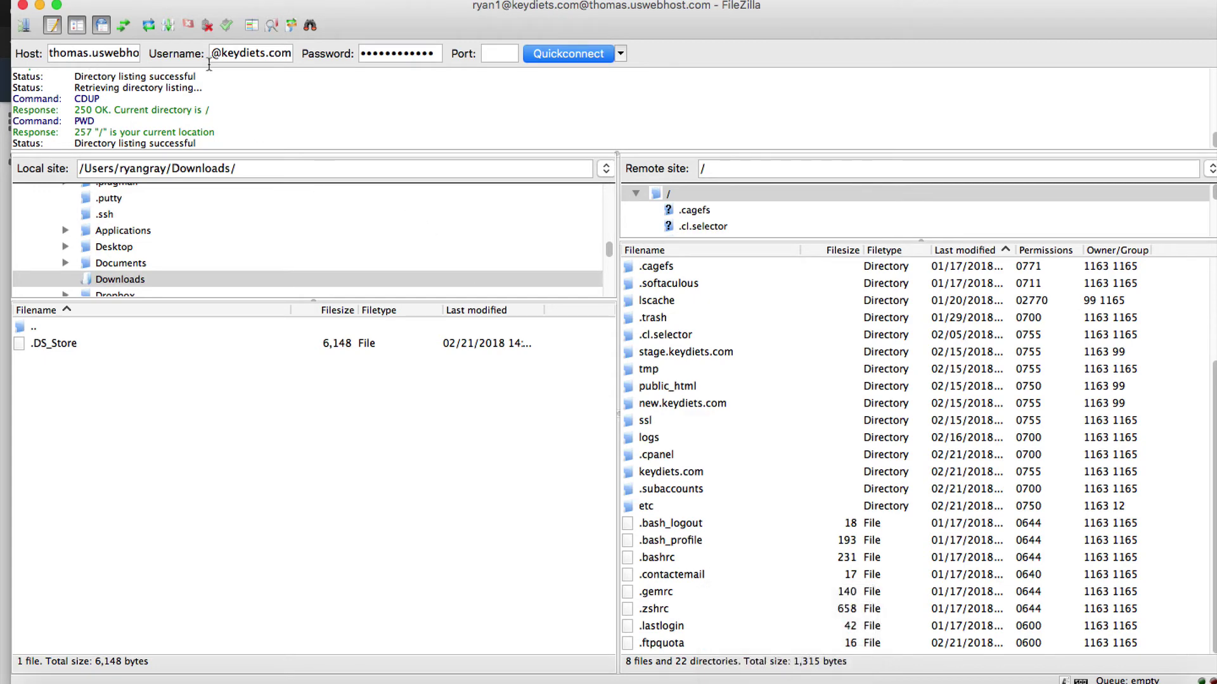
left_click(148, 25)
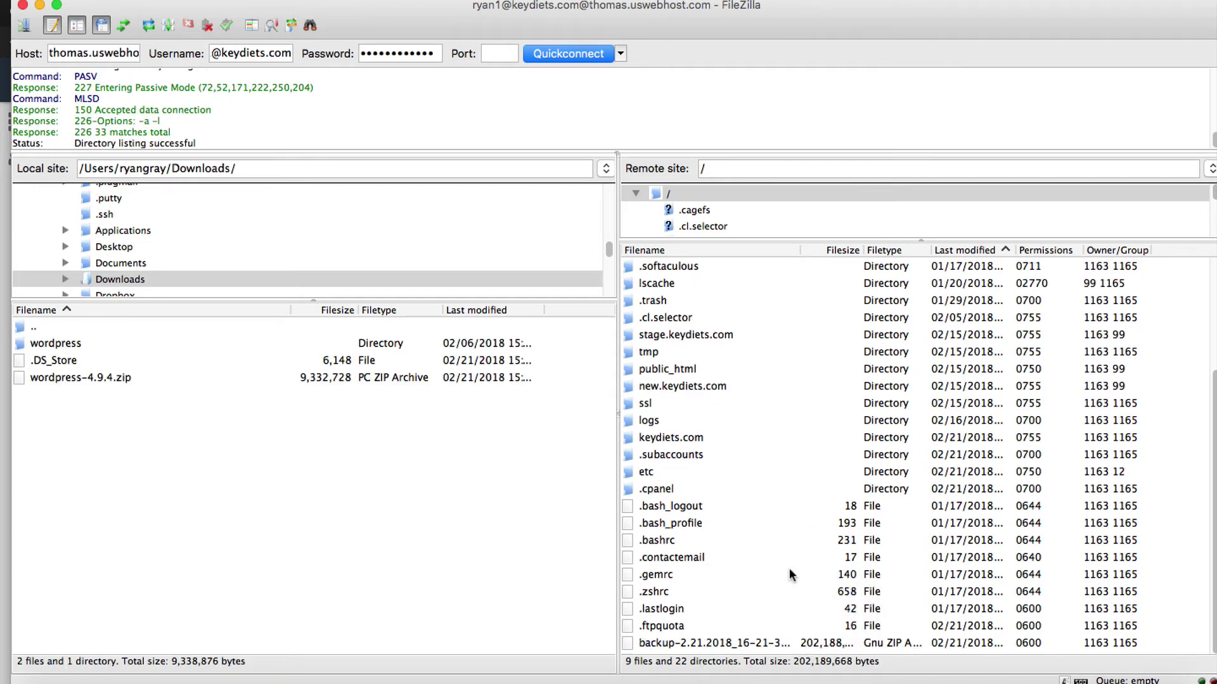
left_click(790, 642)
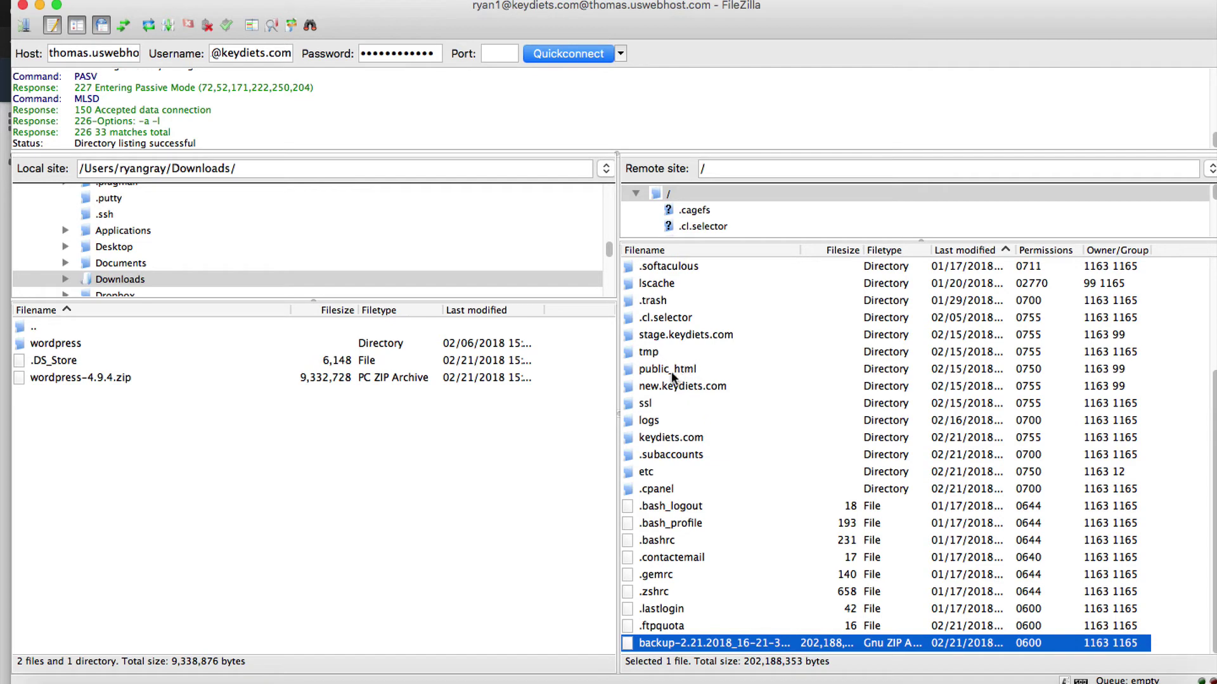
Show remote public_html beside the local Downloads/wordpress folder
double_click(671, 370)
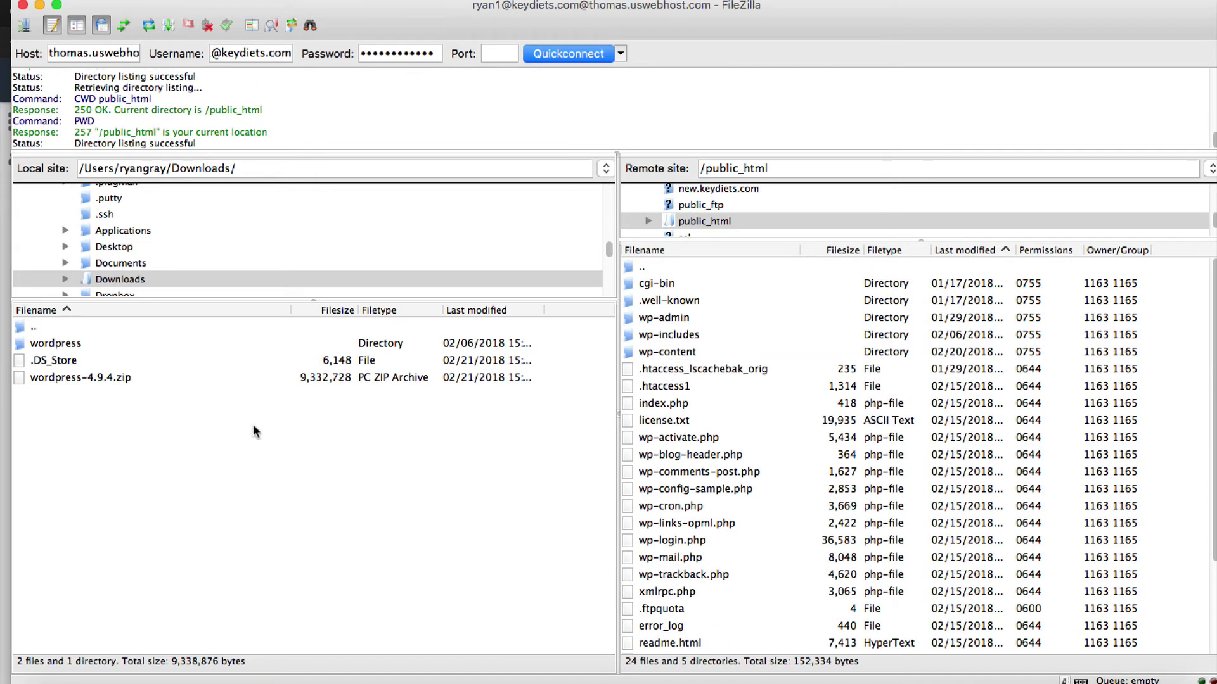
left_click(63, 340)
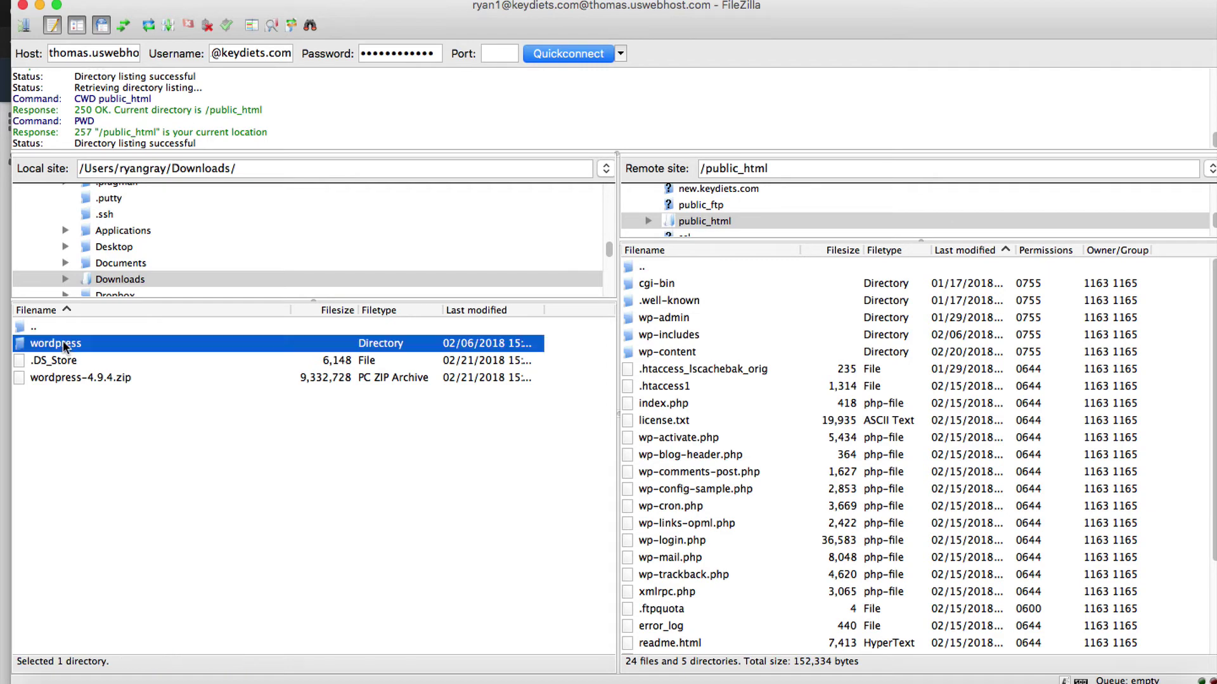
left_click(63, 340)
left_click(17, 345)
double_click(37, 343)
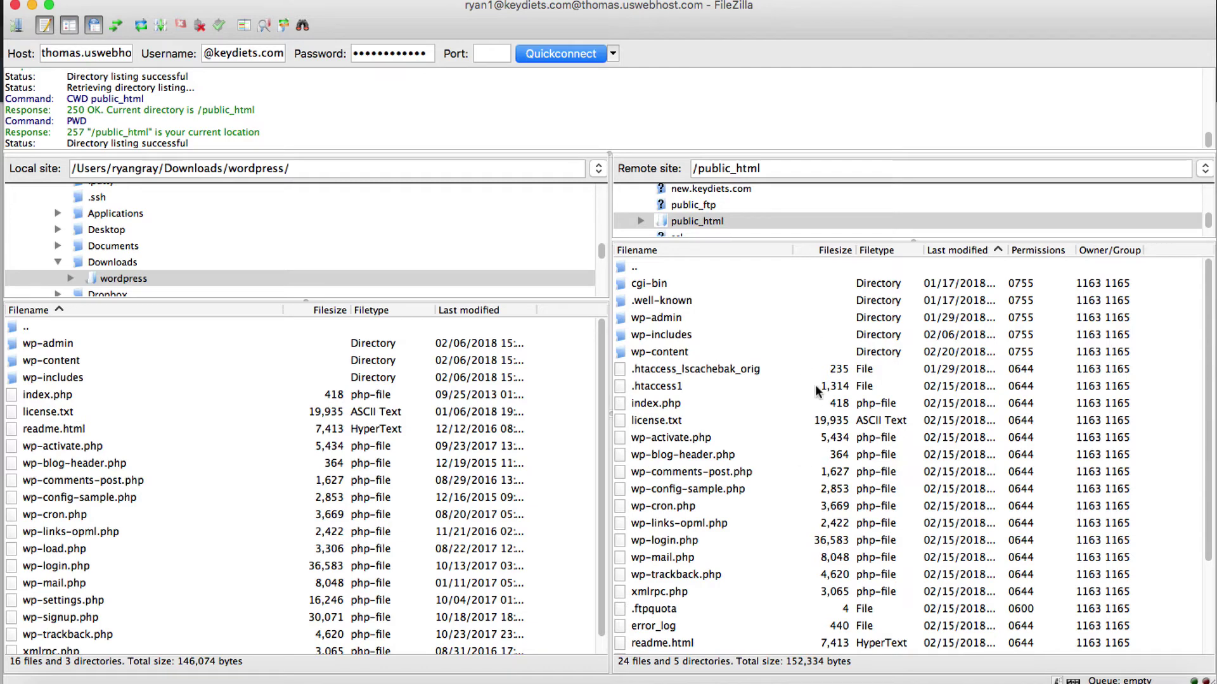
Select all 16 local WordPress files and 3 folders, wp-admin through xmlrpc.php, and drag them into remote public_html
left_click(72, 347)
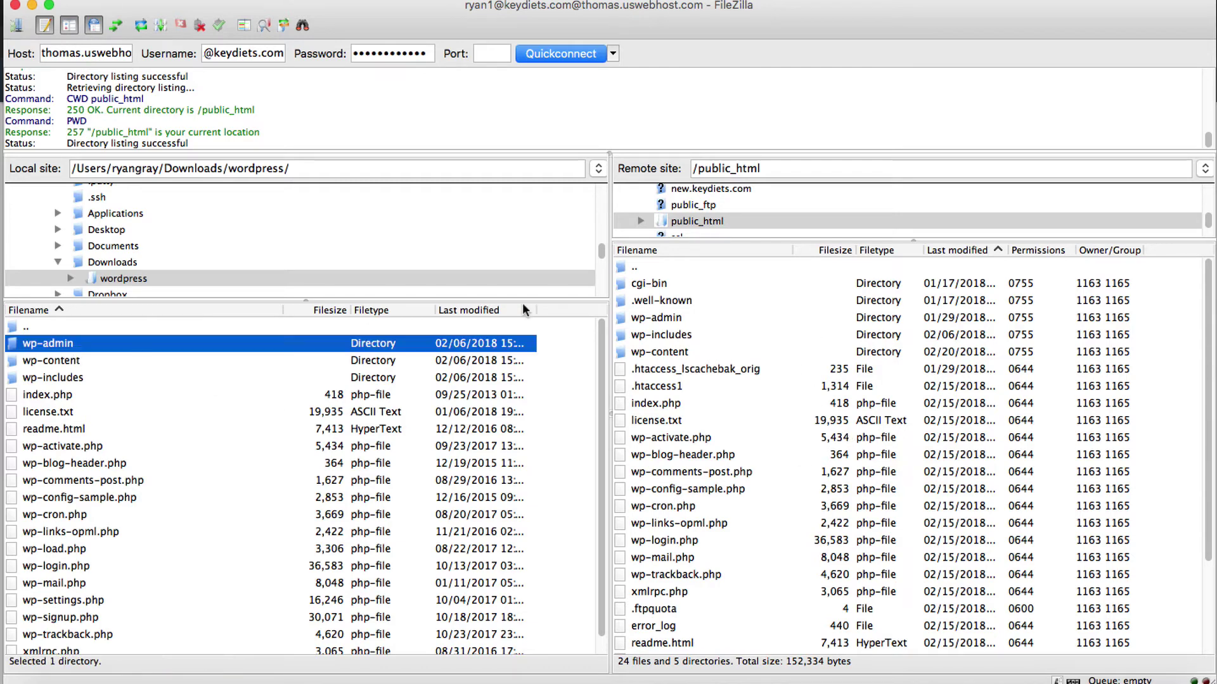
scroll(184, 399, "down", 1)
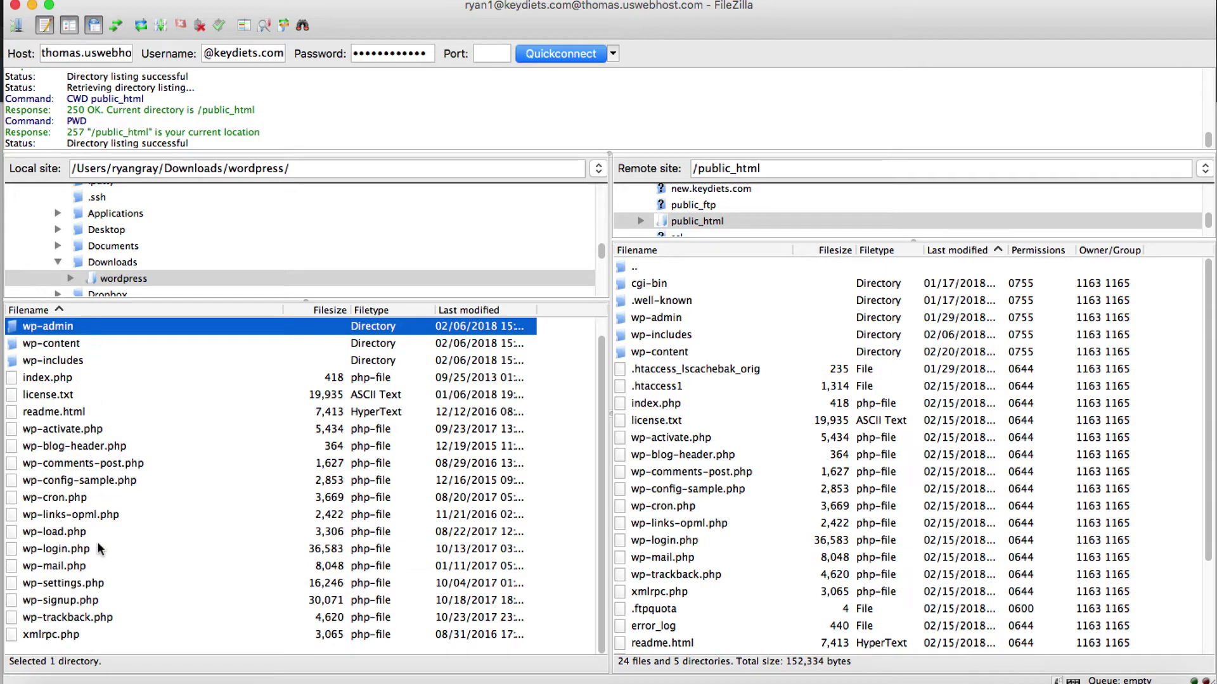
left_click(80, 634, "shift")
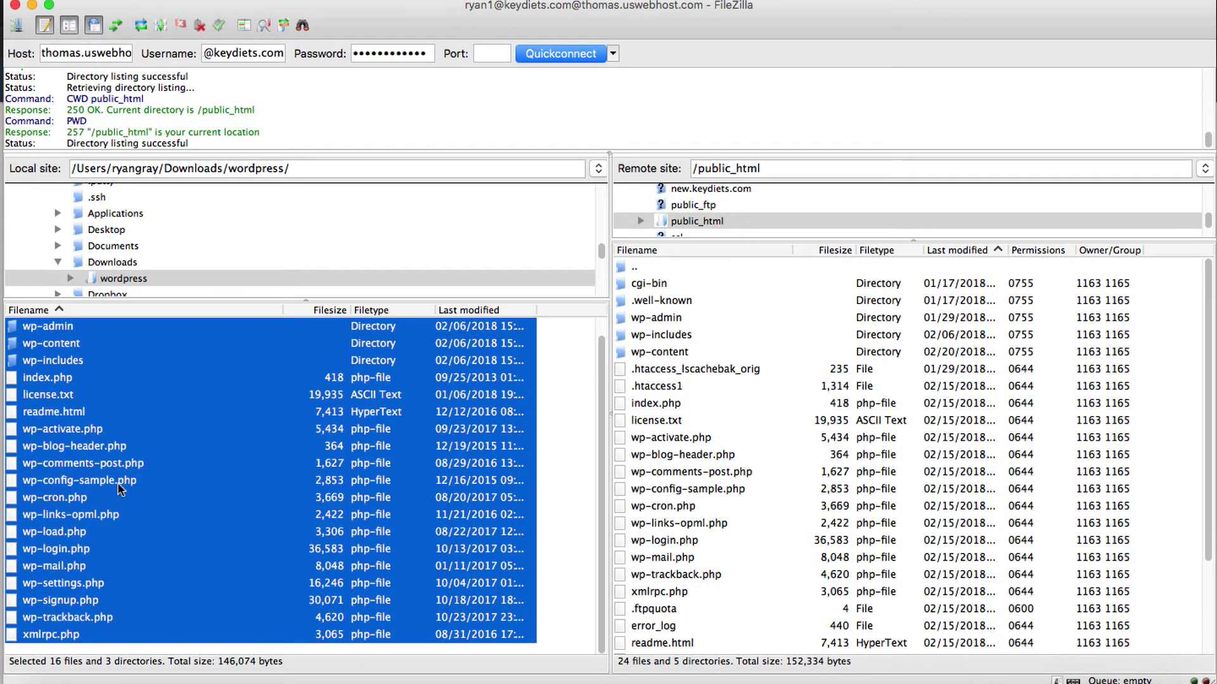
left_click_drag(121, 489, 706, 473)
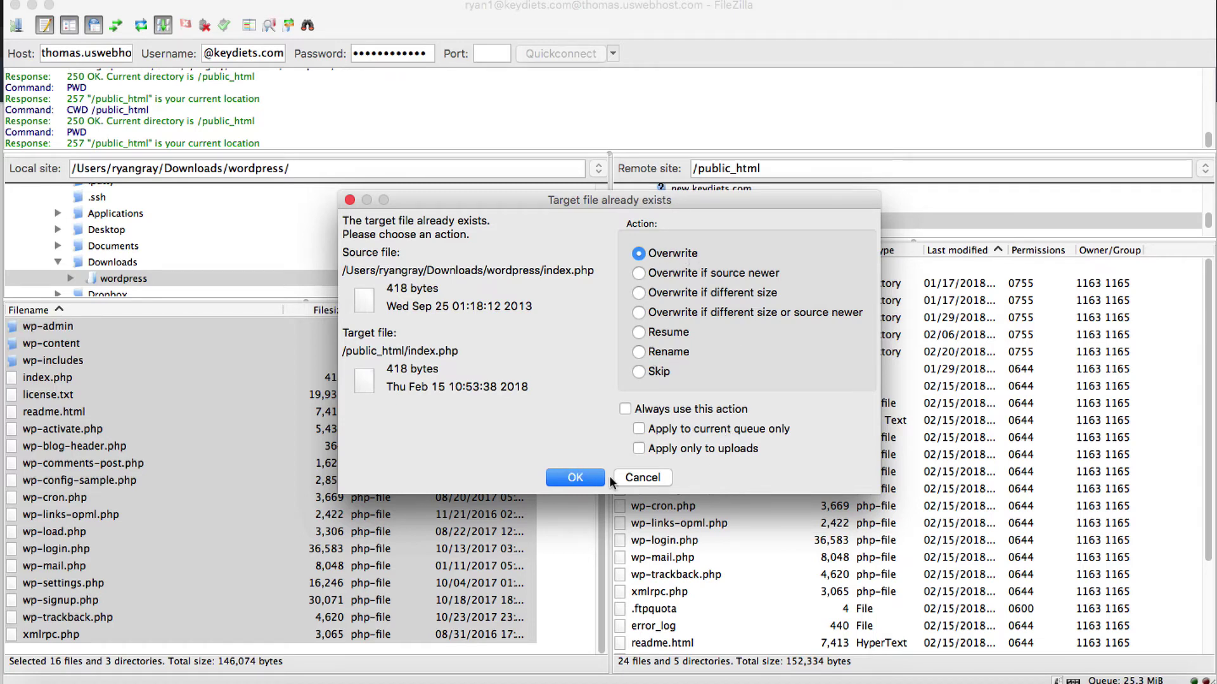
Overwrite existing server files for the whole current upload queue, then minimise FileZilla
left_click(687, 411)
left_click(697, 426)
left_click(566, 479)
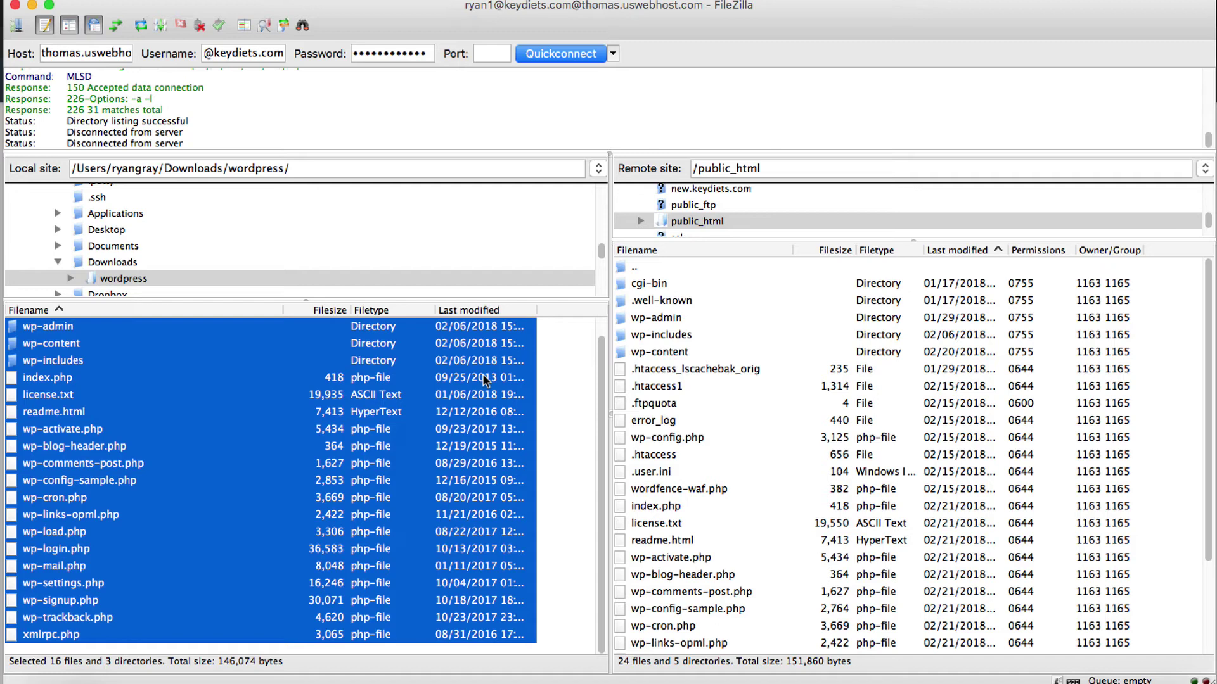
left_click(32, 6)
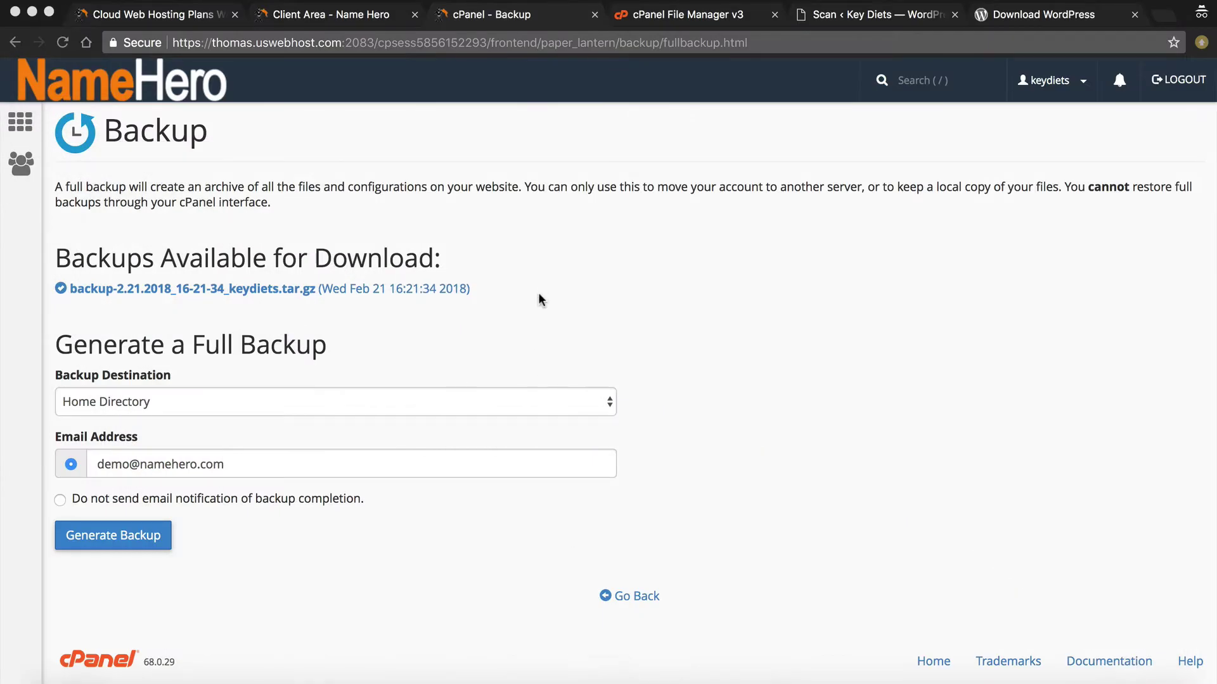
From cPanel home, search functions for 'pass' and open Password & Security
left_click(166, 83)
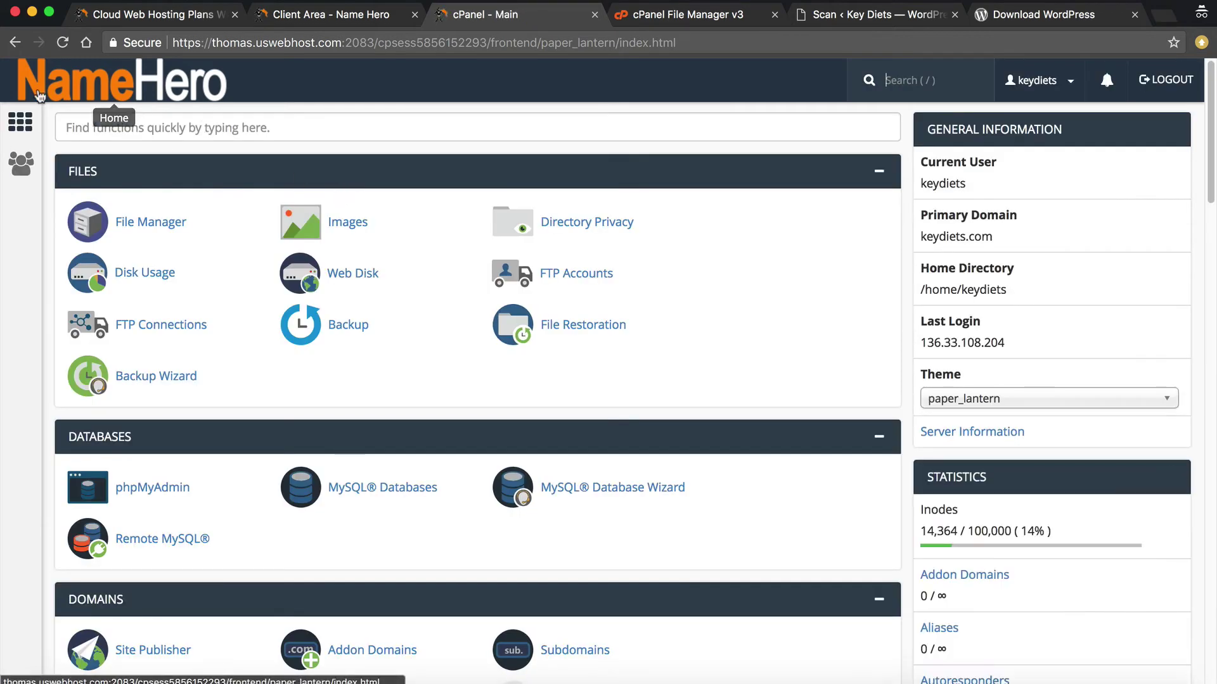
left_click(146, 125)
type("pass")
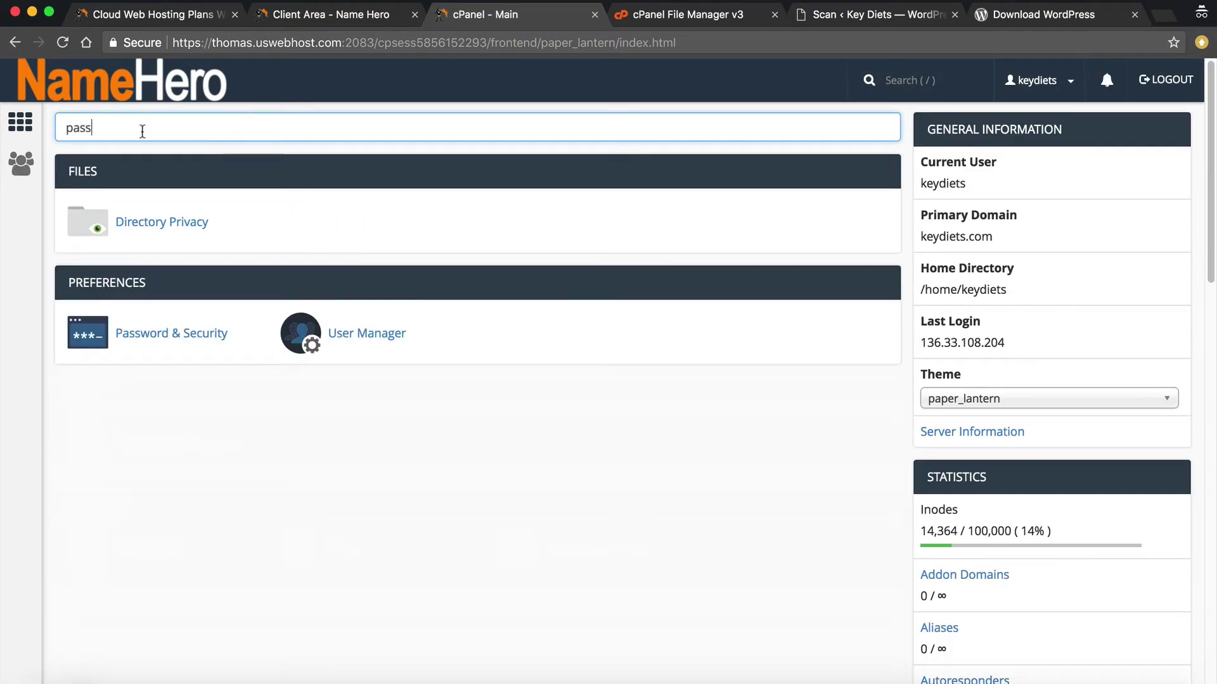
left_click(138, 350)
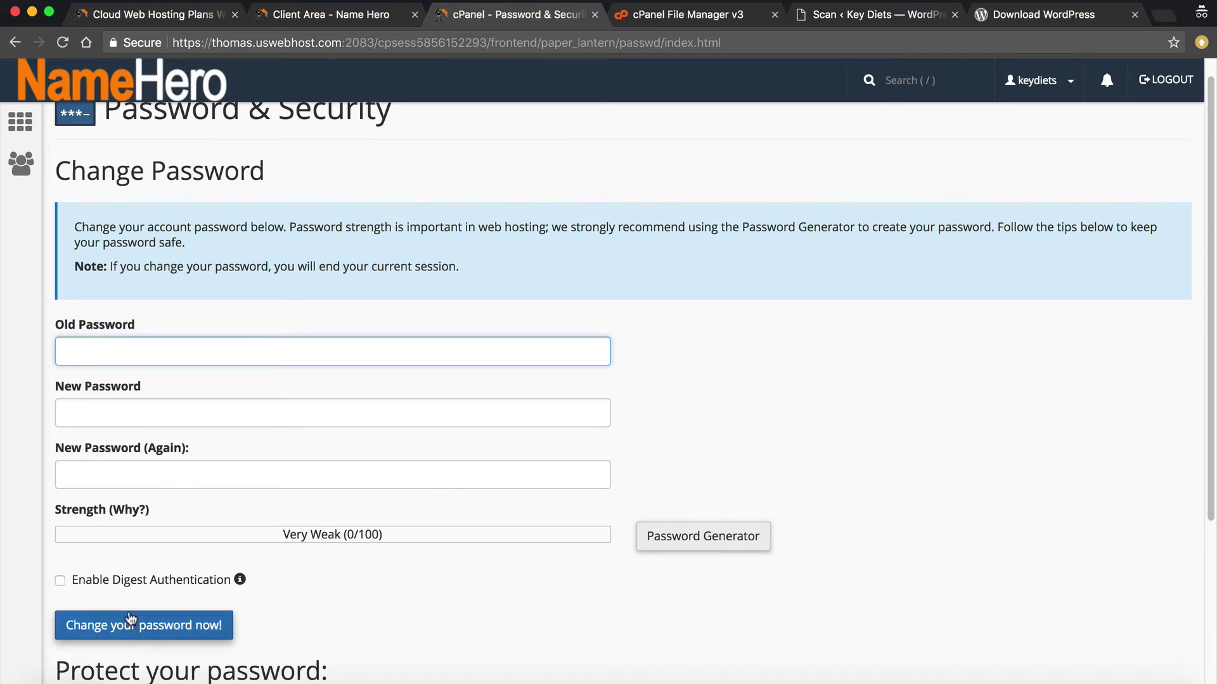
left_click(673, 549)
left_click(543, 361)
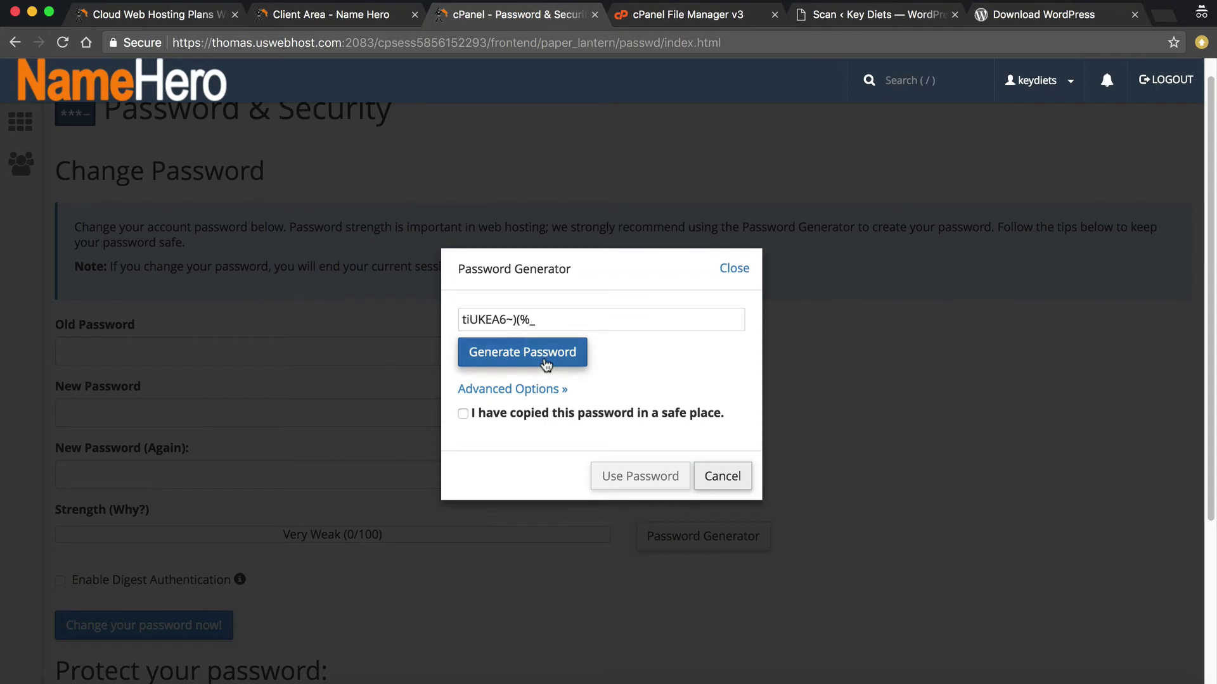
left_click(545, 362)
left_click(546, 362)
left_click(548, 363)
left_click(547, 361)
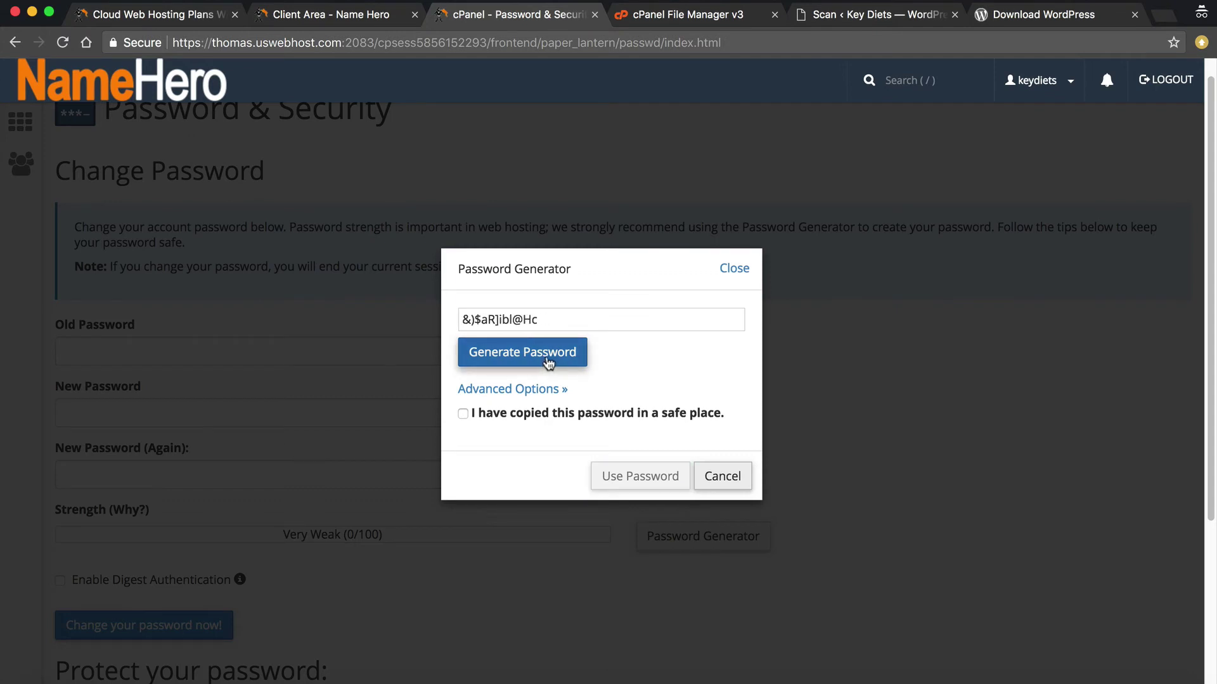
left_click(546, 362)
left_click(546, 361)
left_click_drag(549, 319, 456, 322)
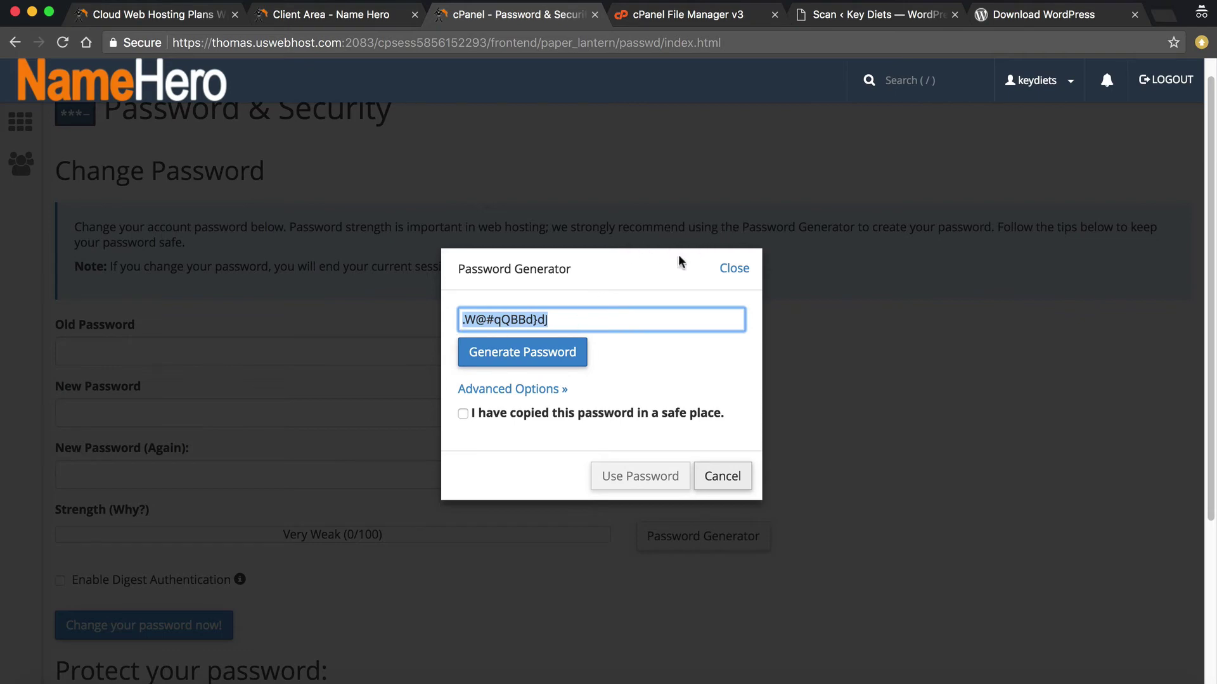
left_click(518, 351)
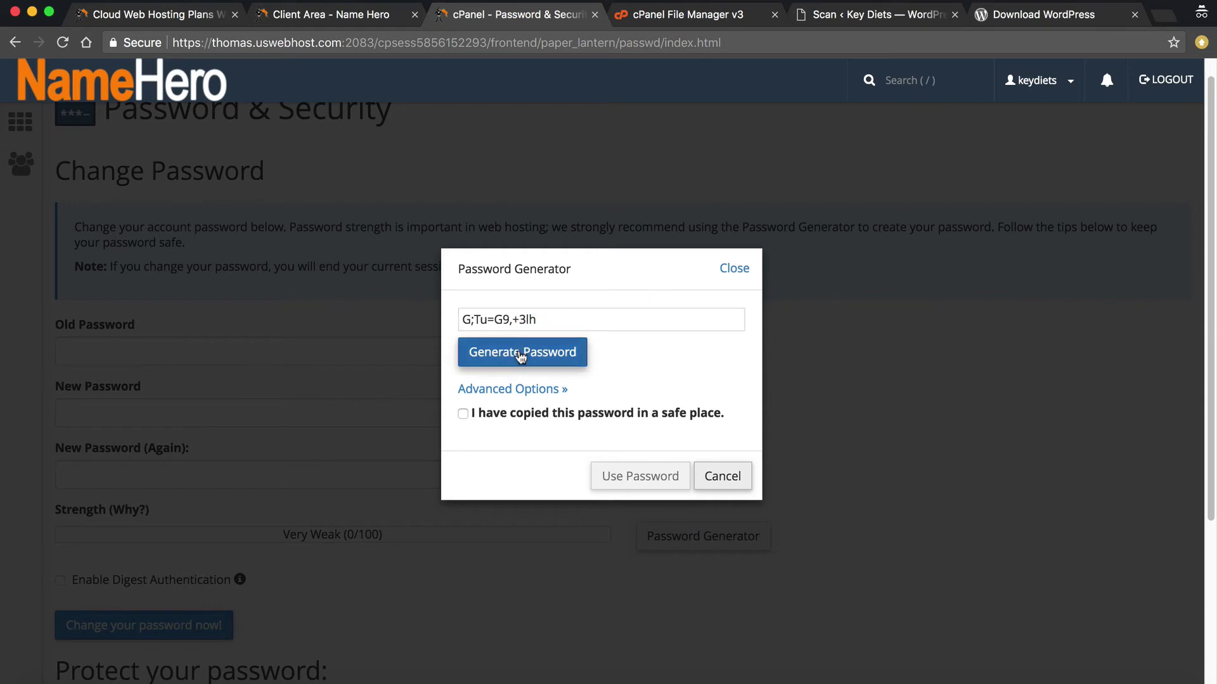
left_click(526, 390)
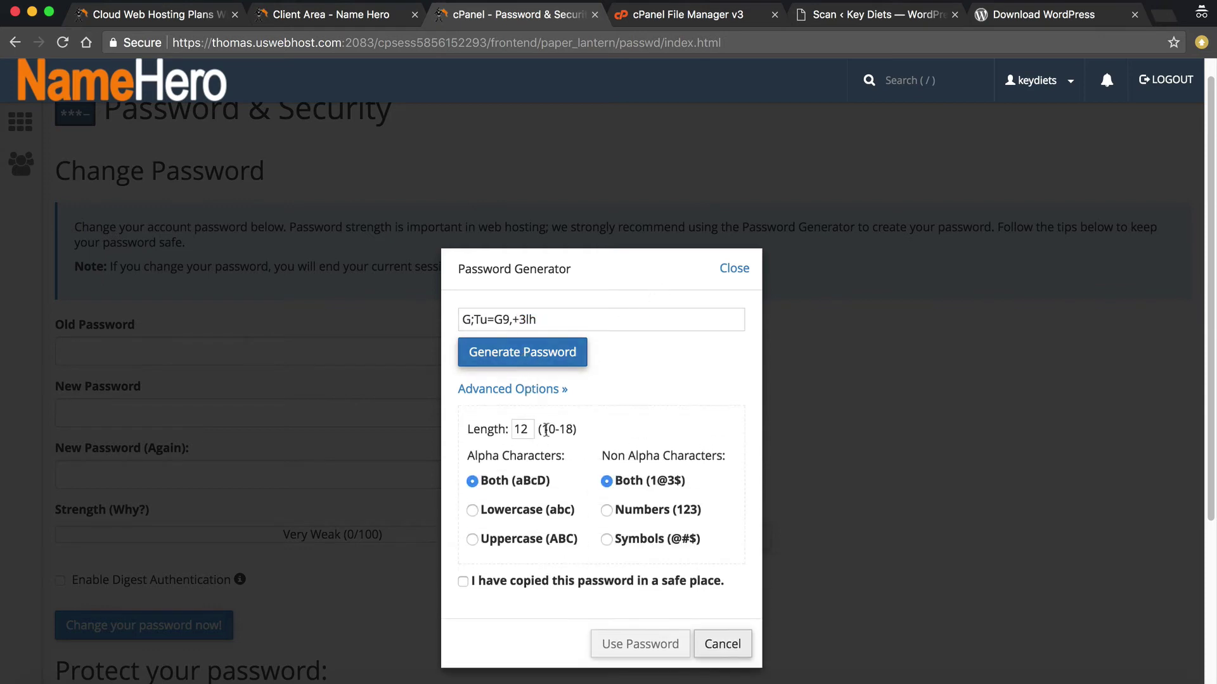
left_click(631, 540)
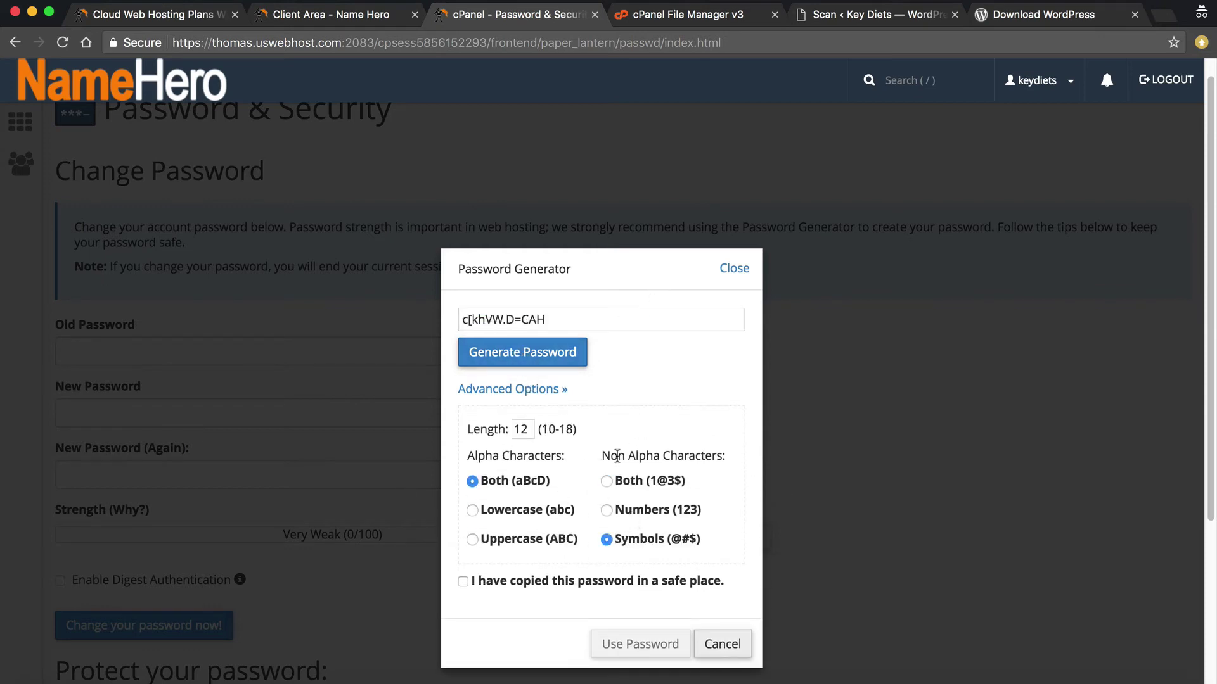
left_click(548, 363)
left_click(547, 363)
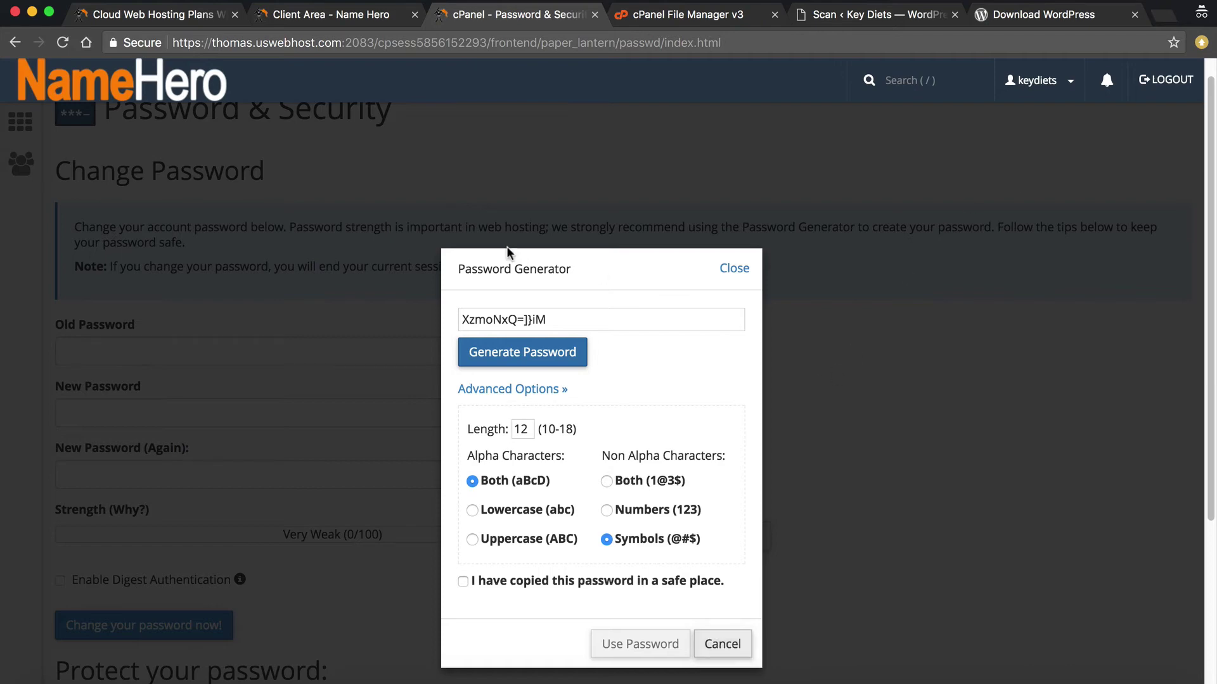
left_click(727, 270)
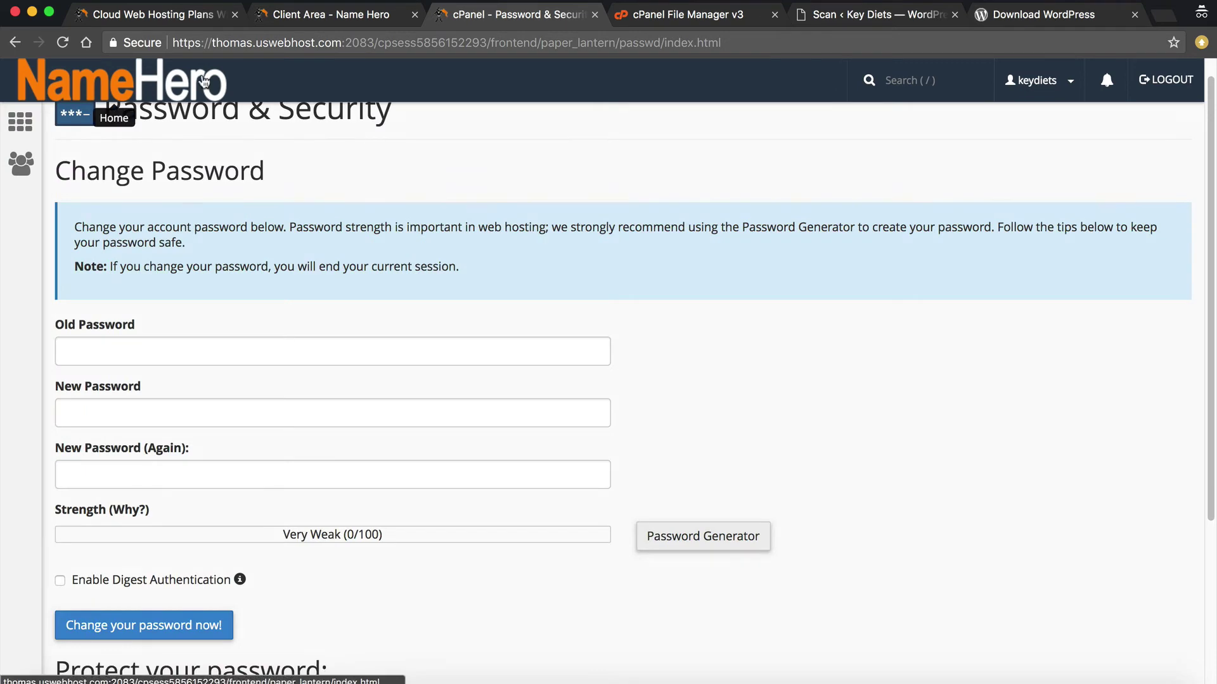
Generate a preview password for the admin mailbox in Email Accounts, unsaved, then go home
left_click(99, 95)
left_click(212, 129)
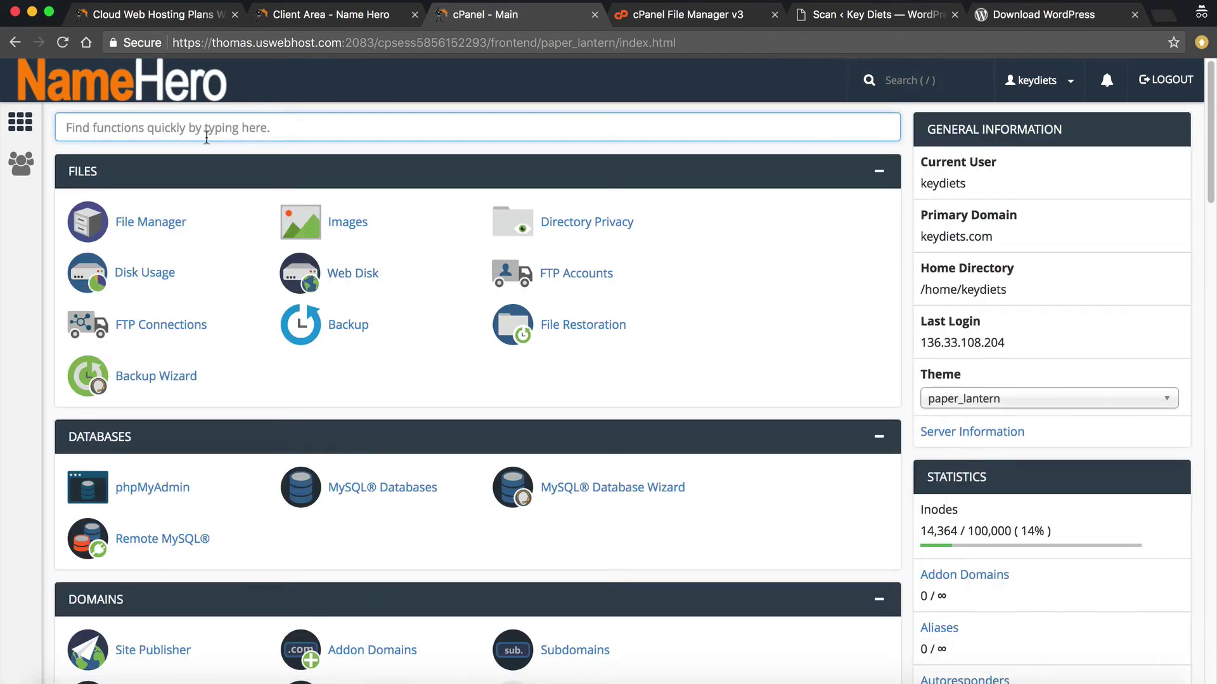
type("em")
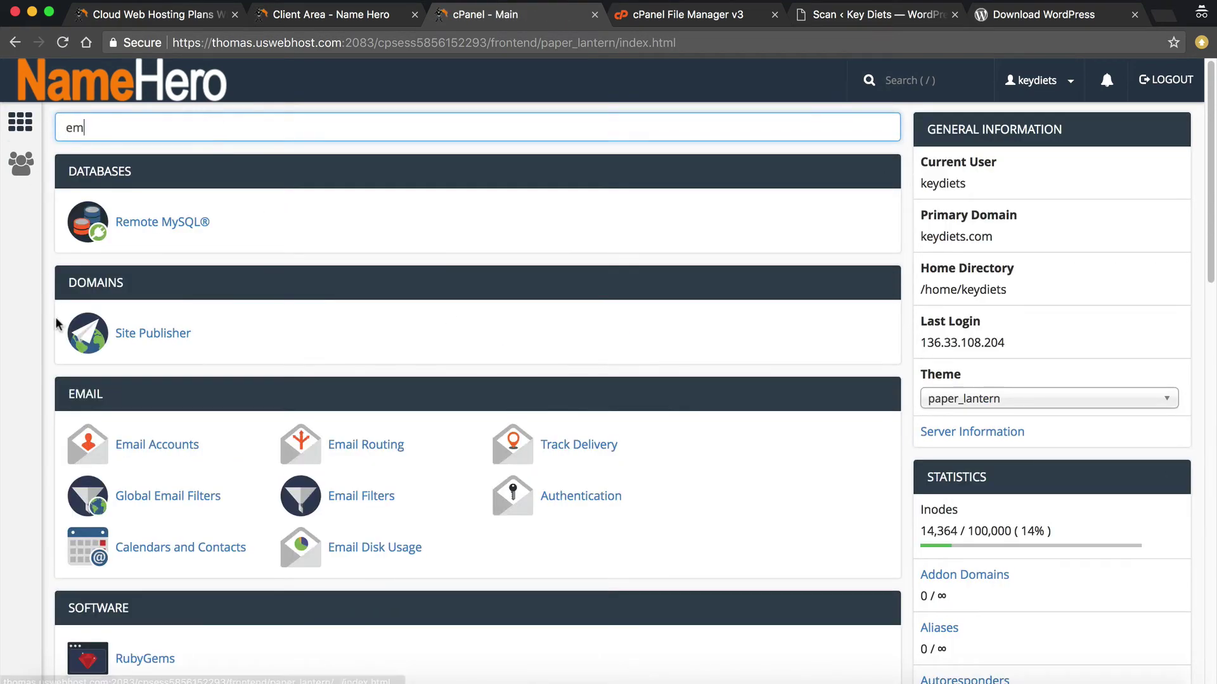
left_click(156, 444)
scroll(438, 438, "down", 5)
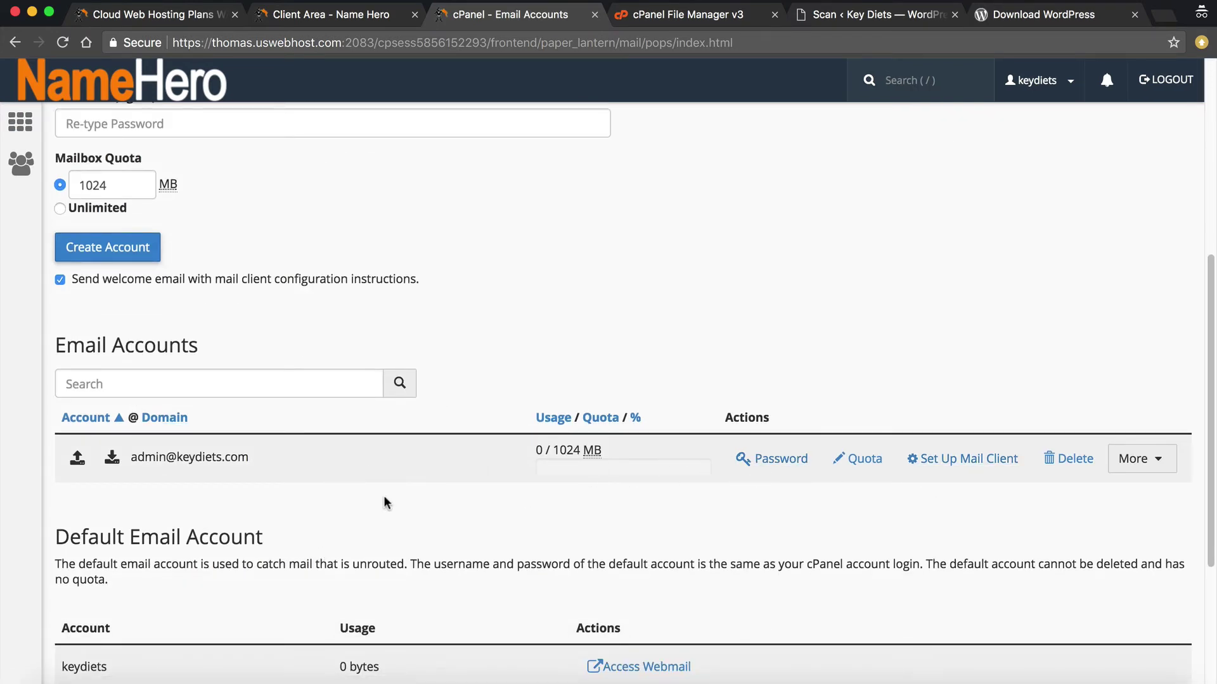
left_click(749, 471)
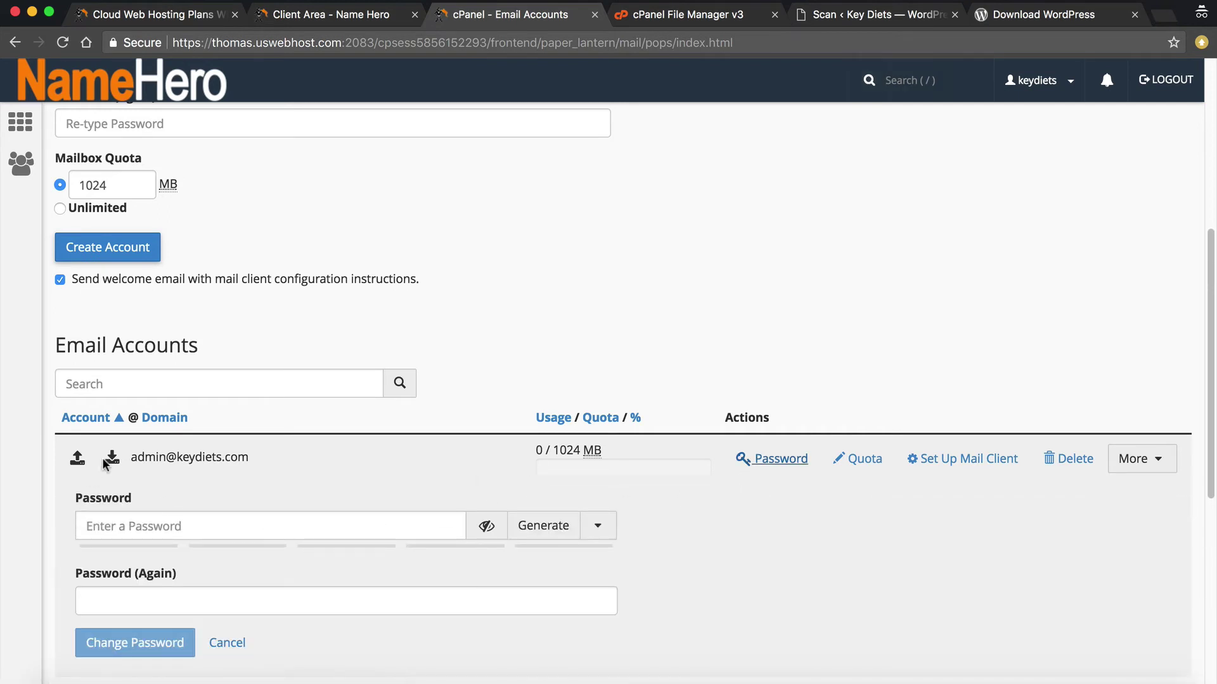
left_click(541, 526)
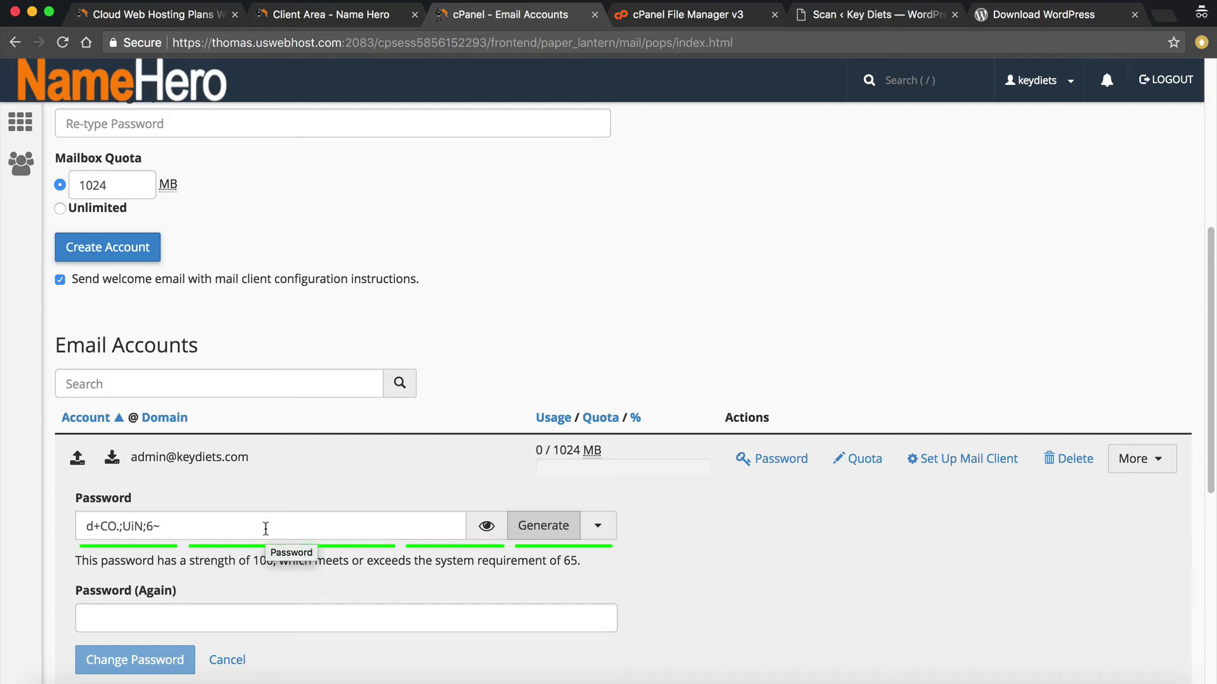
left_click(122, 95)
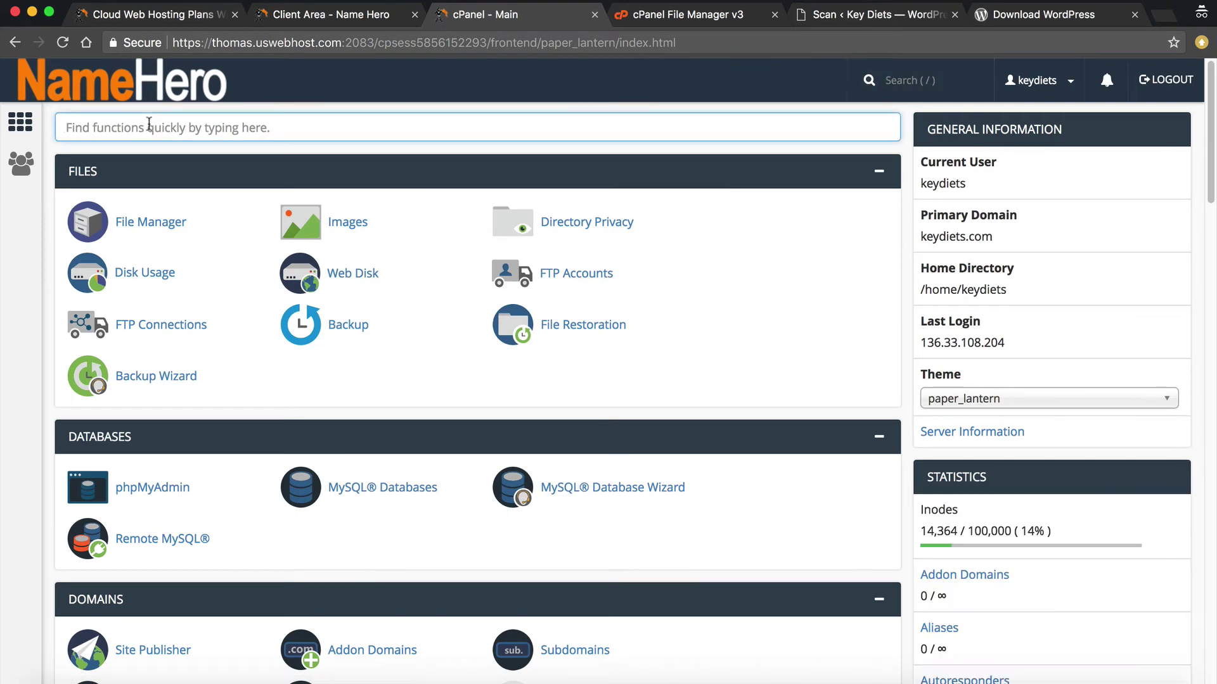
Open the FTP account's Change Password form via the 'ft' search, then switch to the Wordfence tab
type("ft")
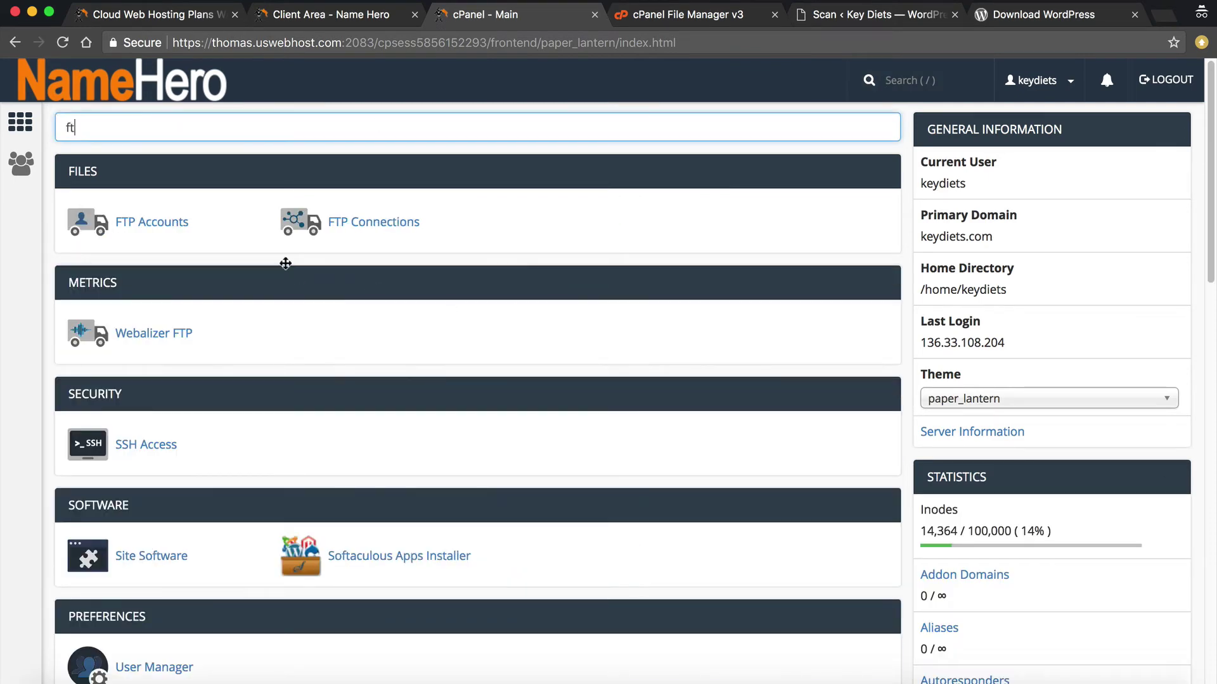
left_click(166, 225)
scroll(456, 491, "down", 3)
scroll(466, 501, "down", 8)
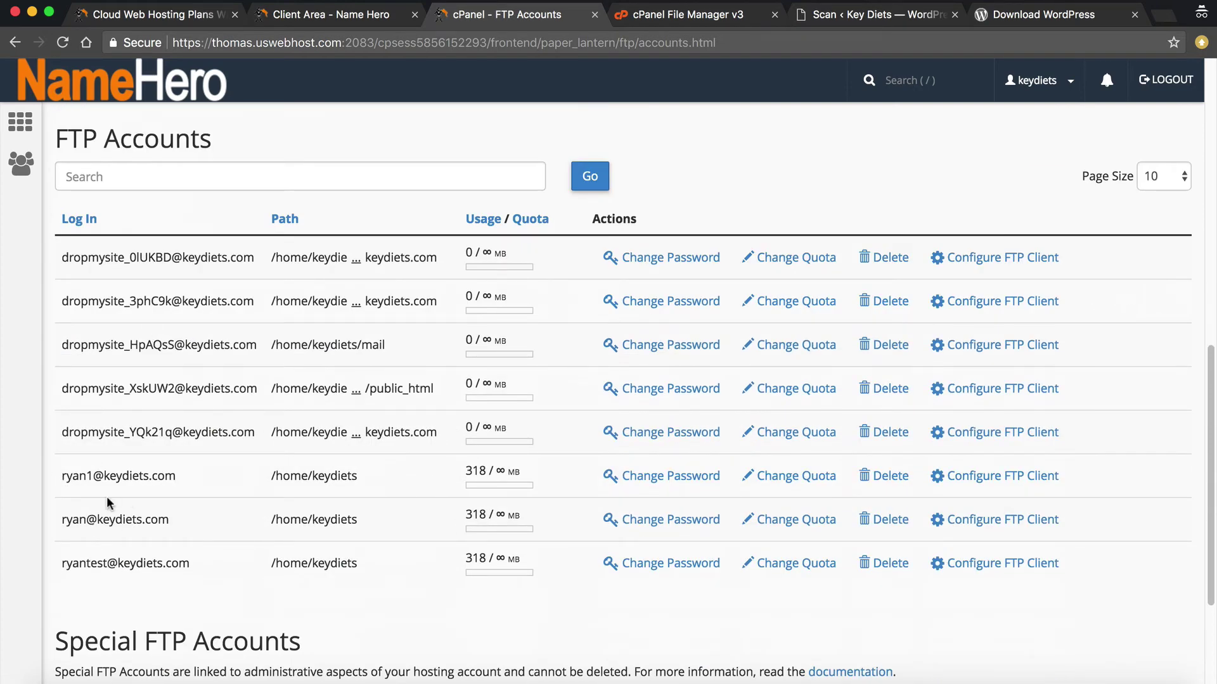
scroll(108, 501, "down", 1)
left_click(618, 459)
scroll(320, 533, "down", 3)
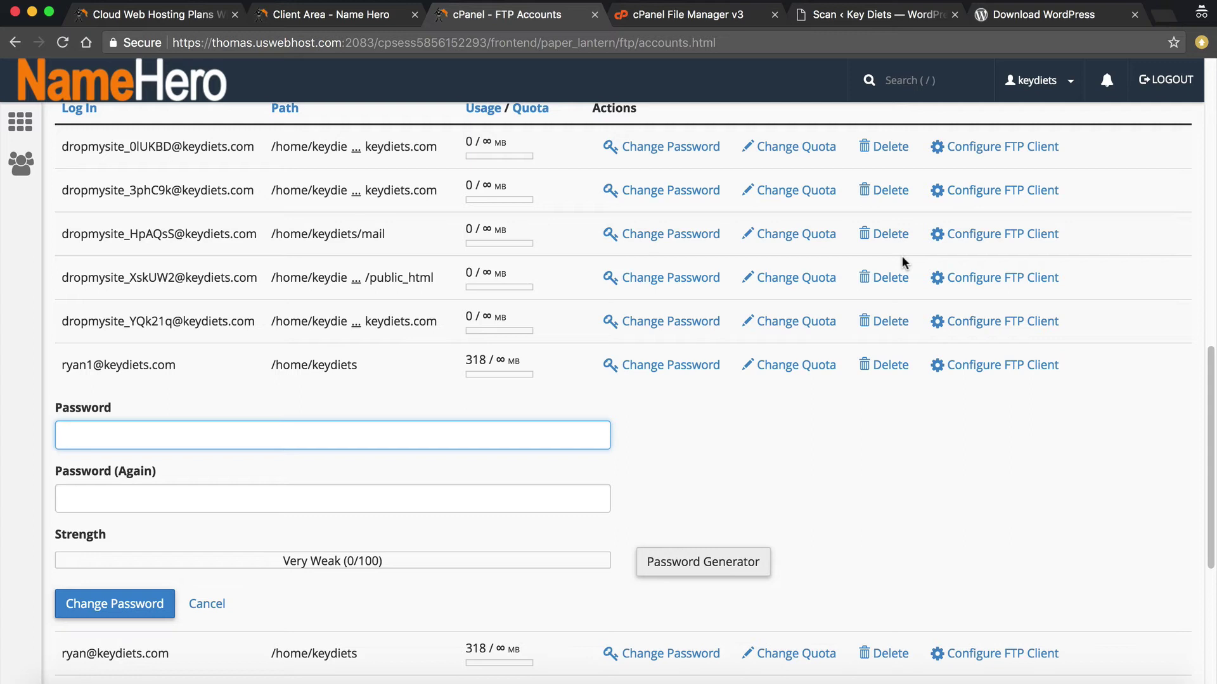
left_click(855, 18)
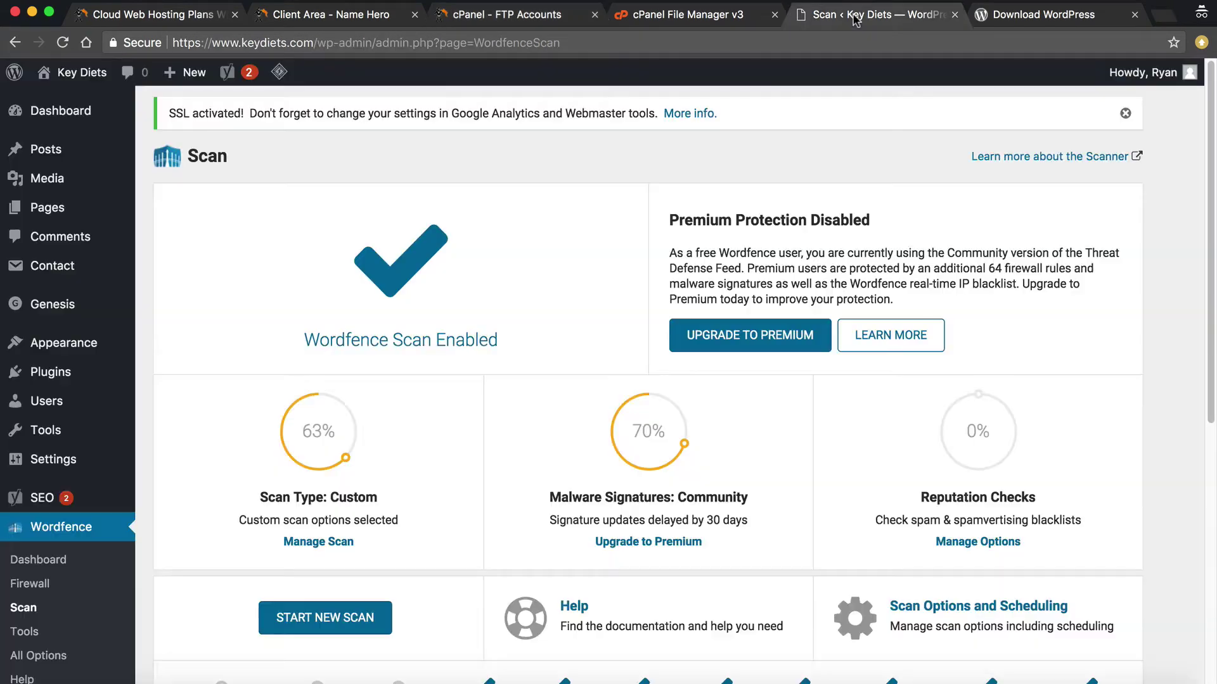
Visit Settings > General, then open your own profile through Edit My Profile
scroll(151, 412, "down", 1)
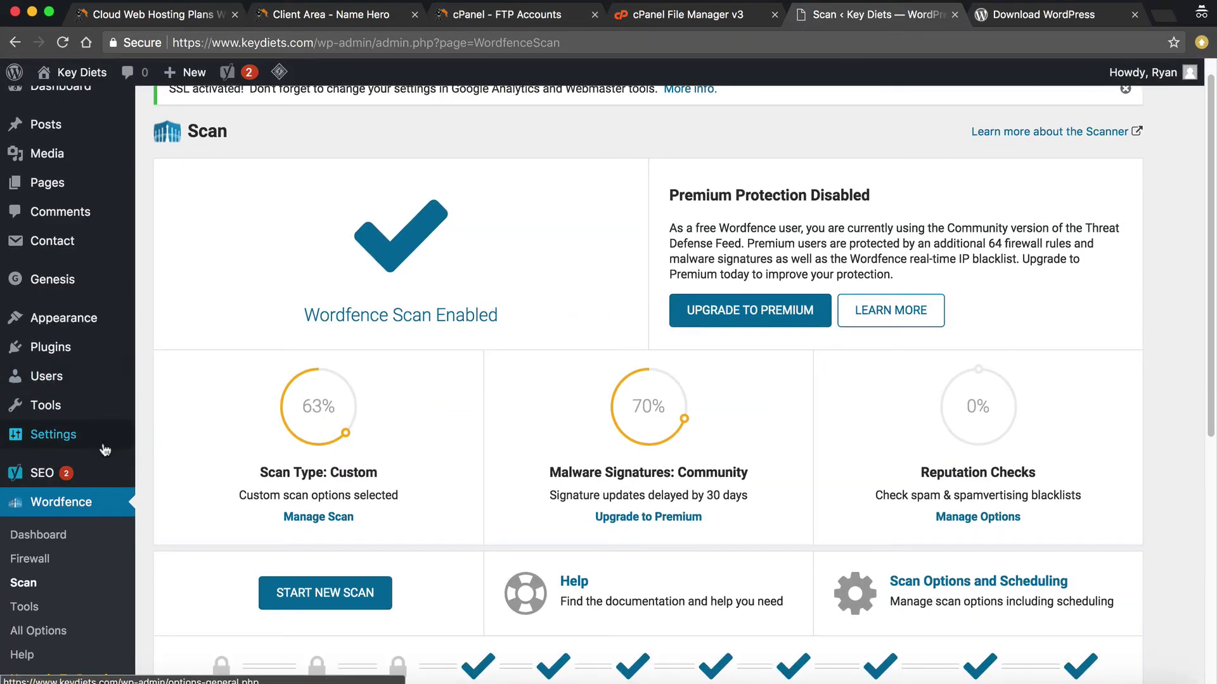
left_click(181, 435)
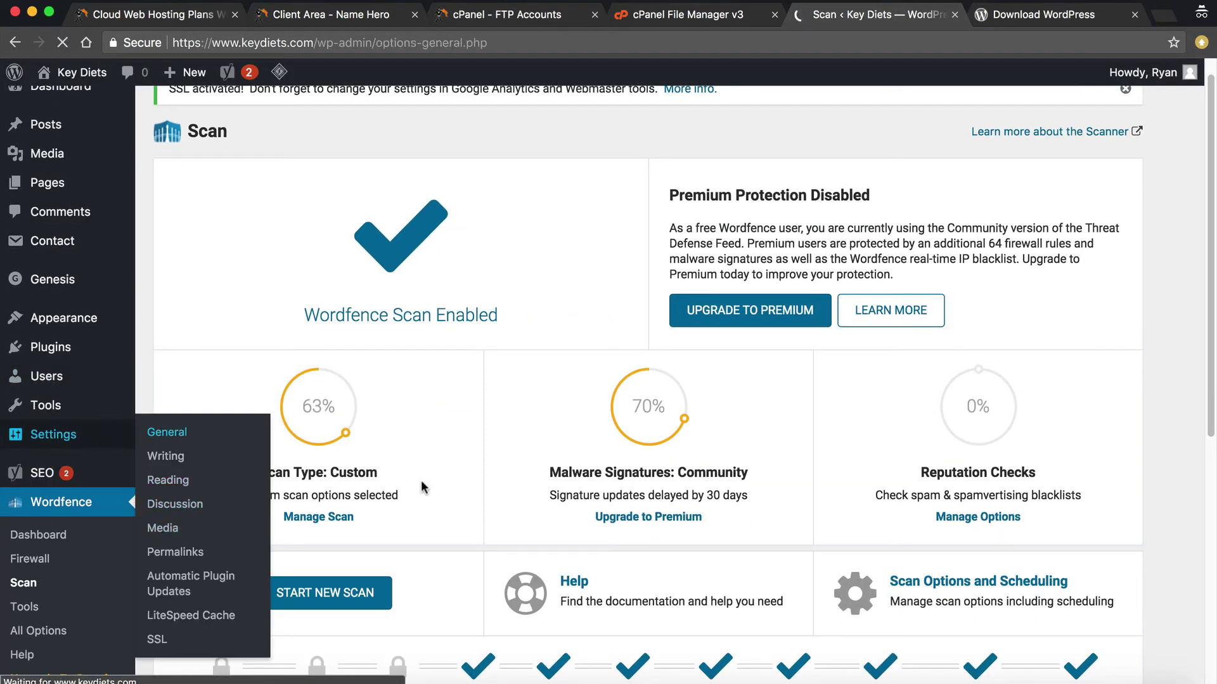
scroll(355, 459, "down", 10)
scroll(223, 482, "up", 6)
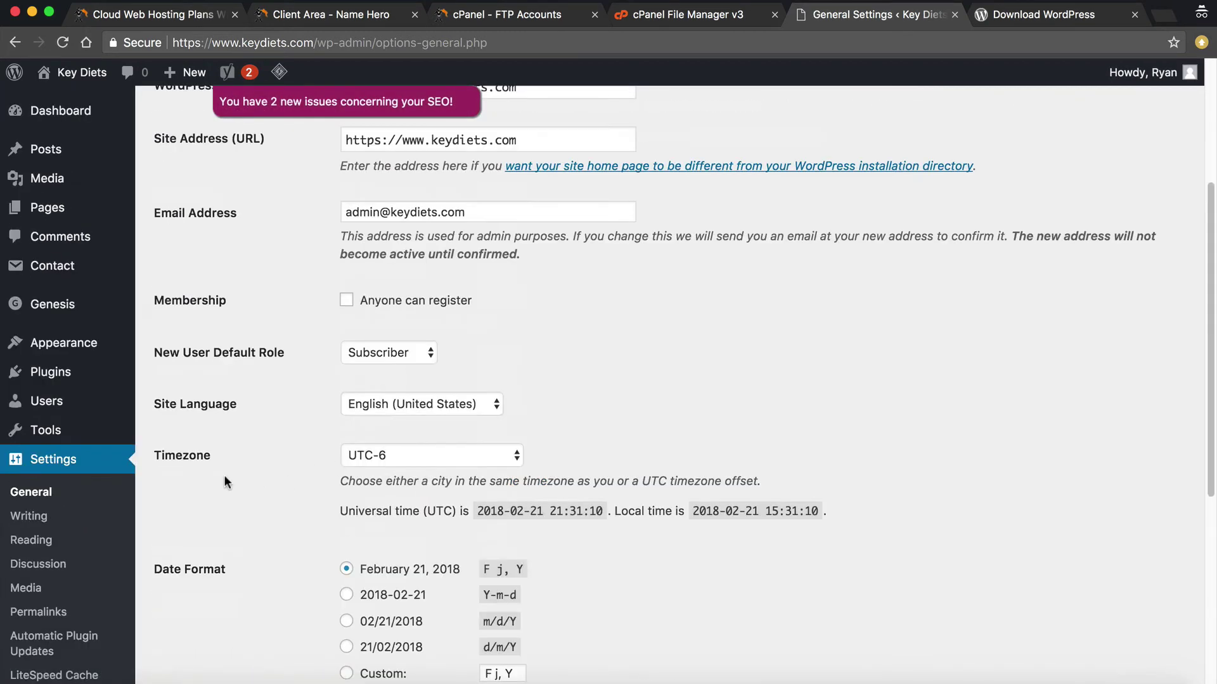
scroll(226, 482, "down", 5)
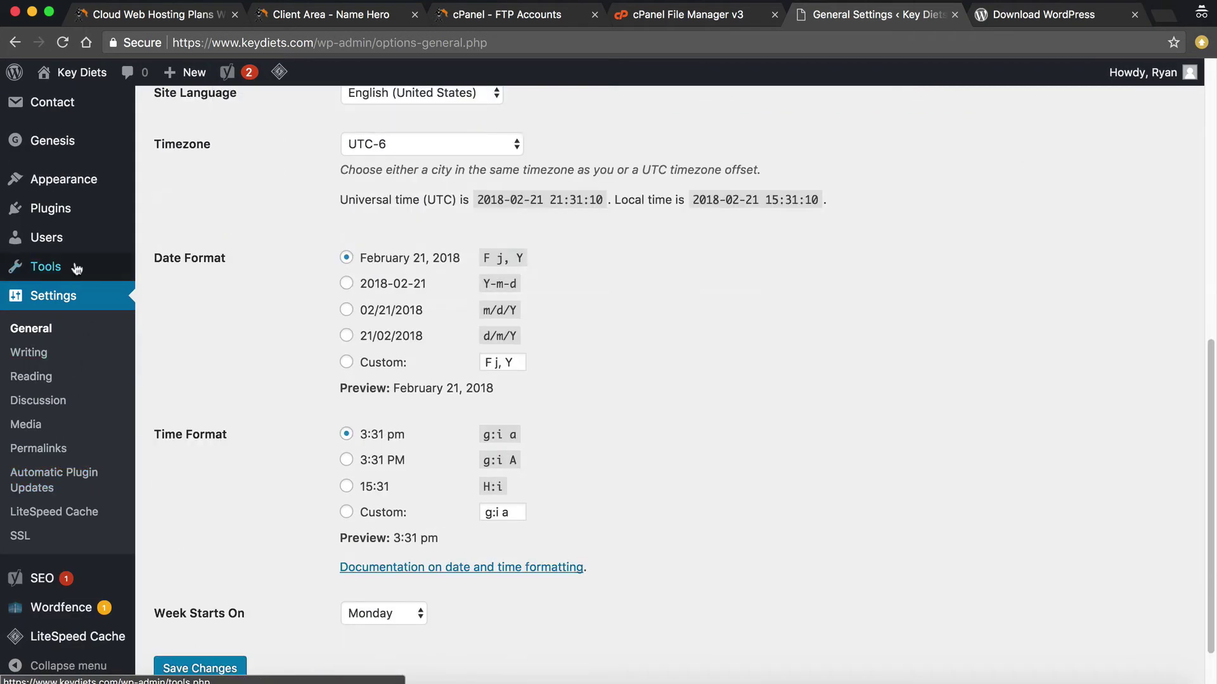
mouse_move(1147, 73)
left_click(1100, 134)
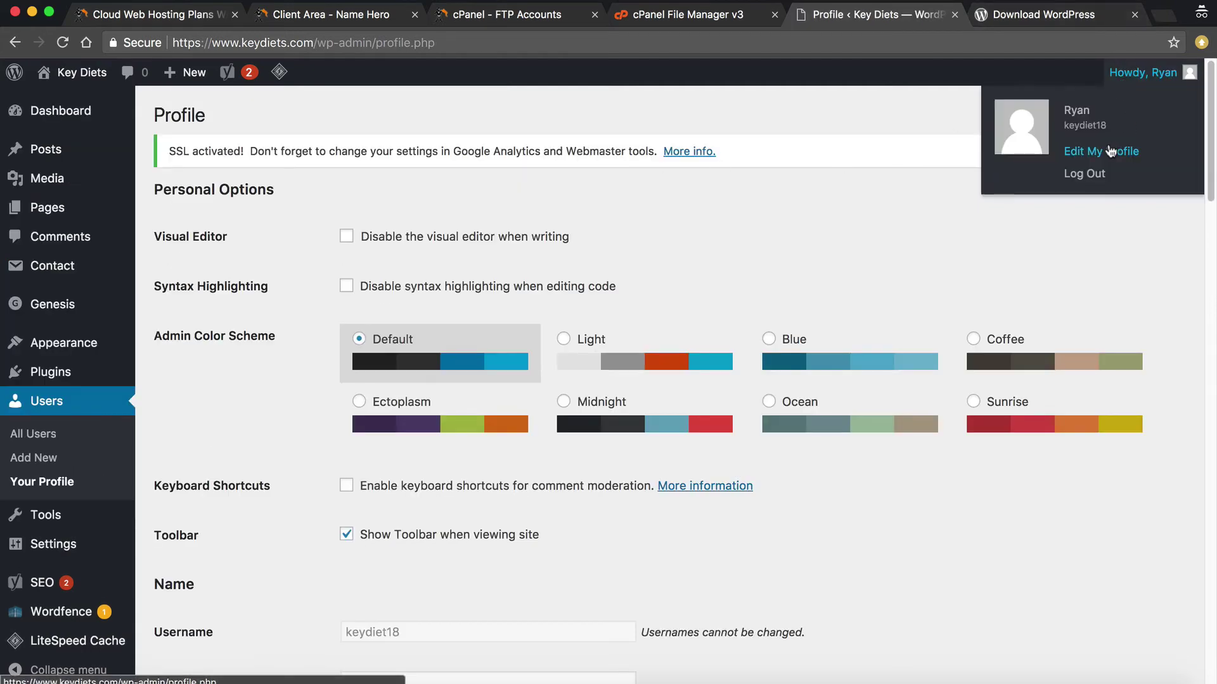
Generate a strong new password, select all of it, and head to All Users unsaved
scroll(628, 282, "down", 13)
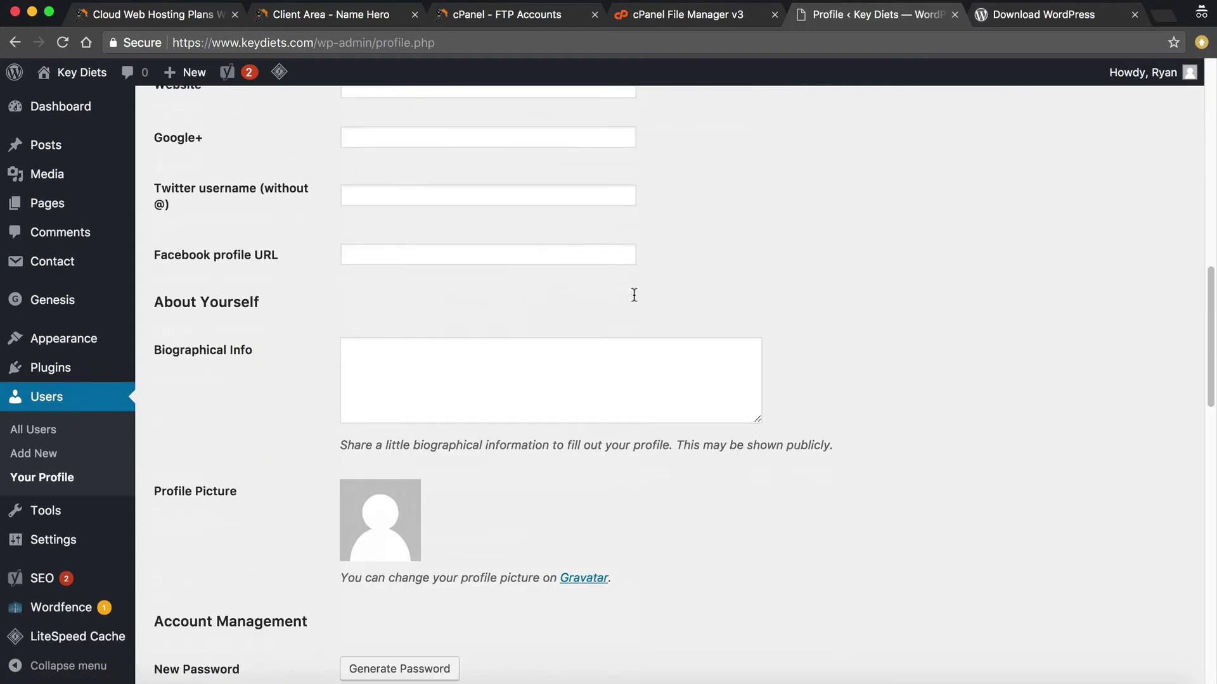
scroll(634, 295, "down", 8)
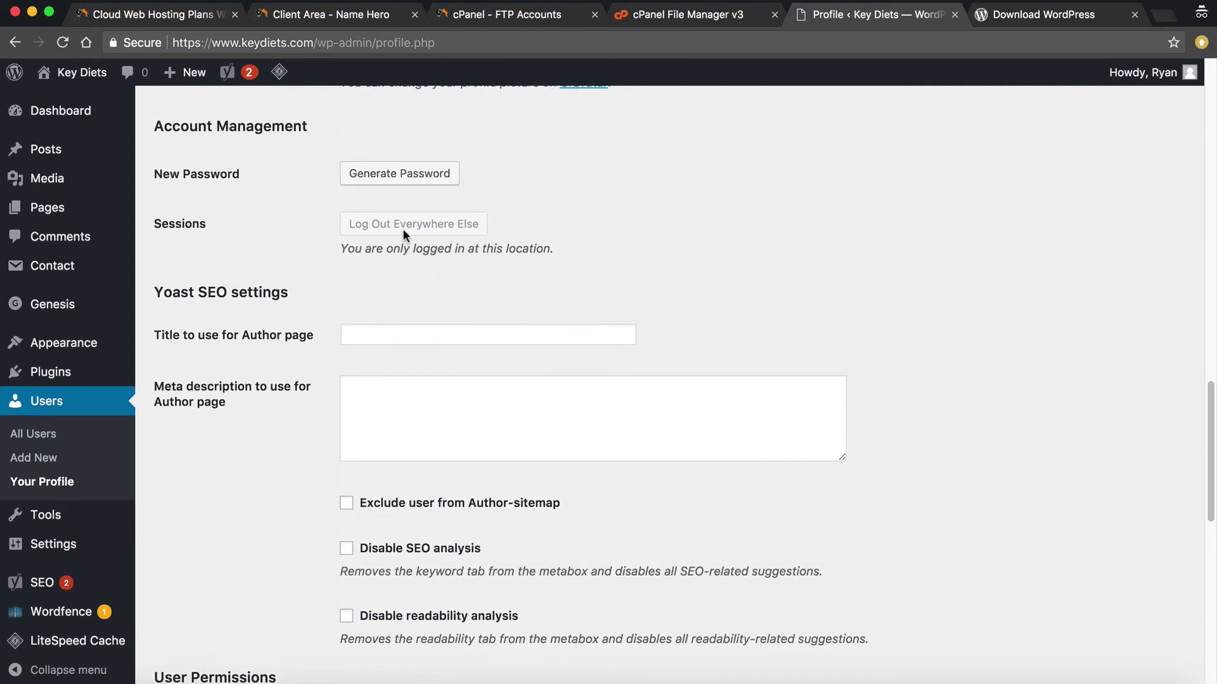
left_click(362, 173)
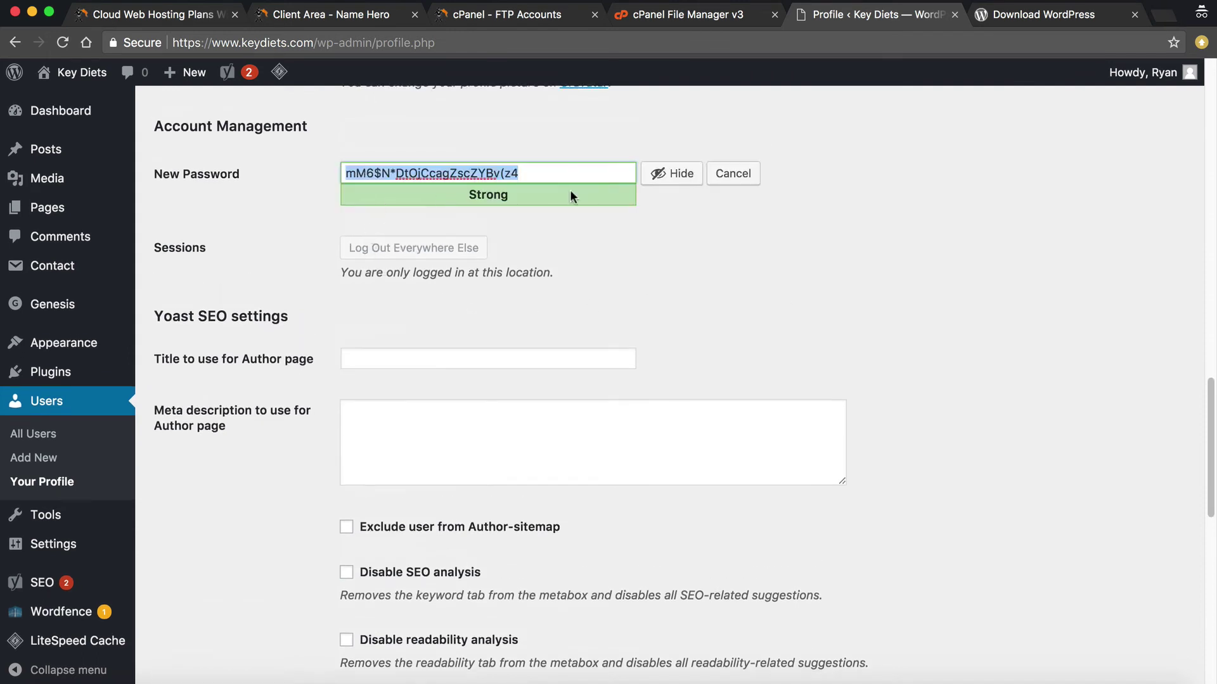
scroll(439, 386, "down", 15)
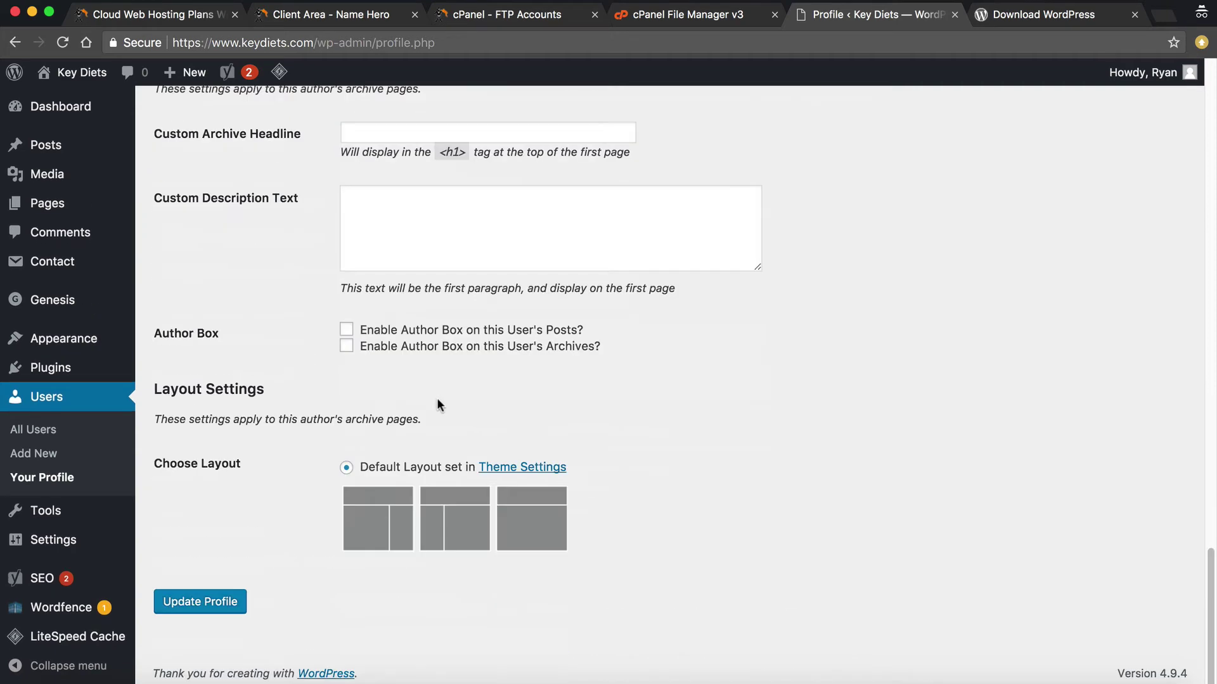
scroll(382, 315, "up", 10)
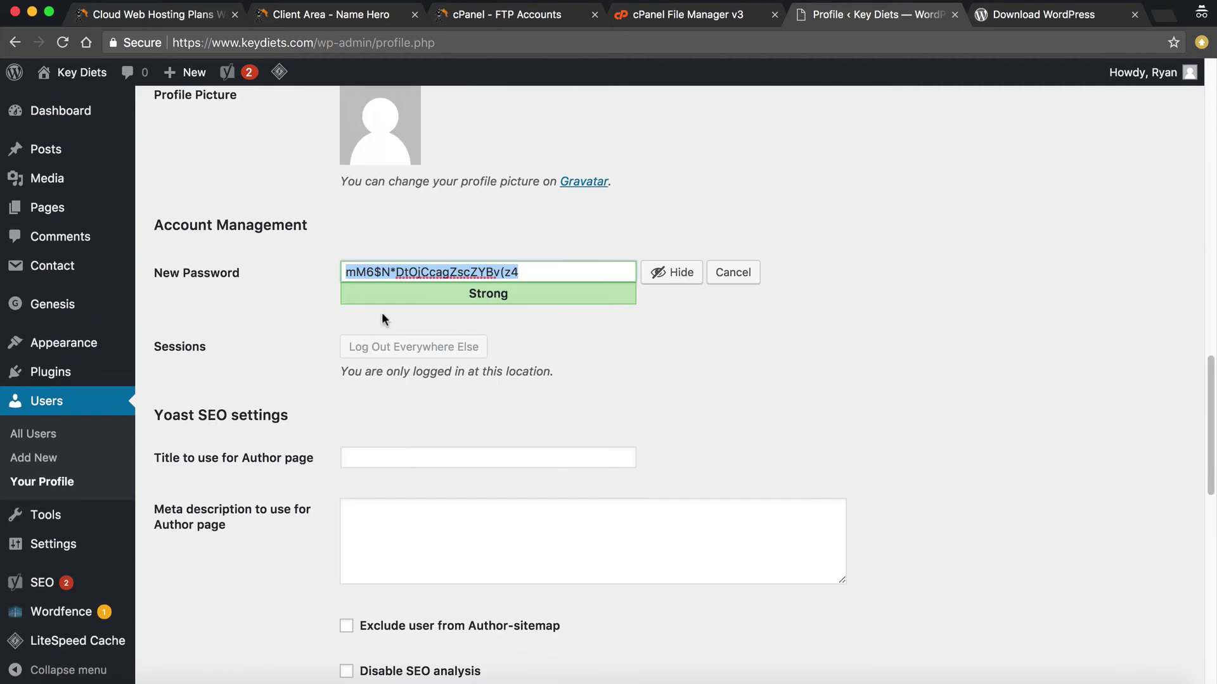
left_click(538, 274)
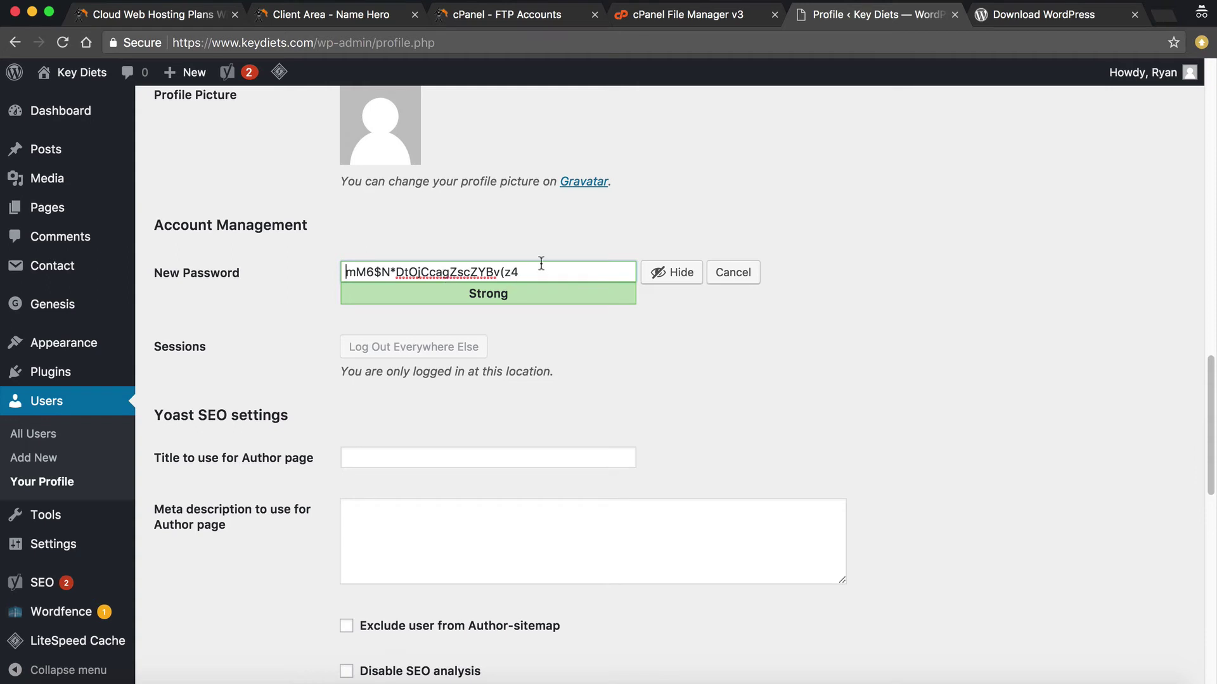
key("super+a")
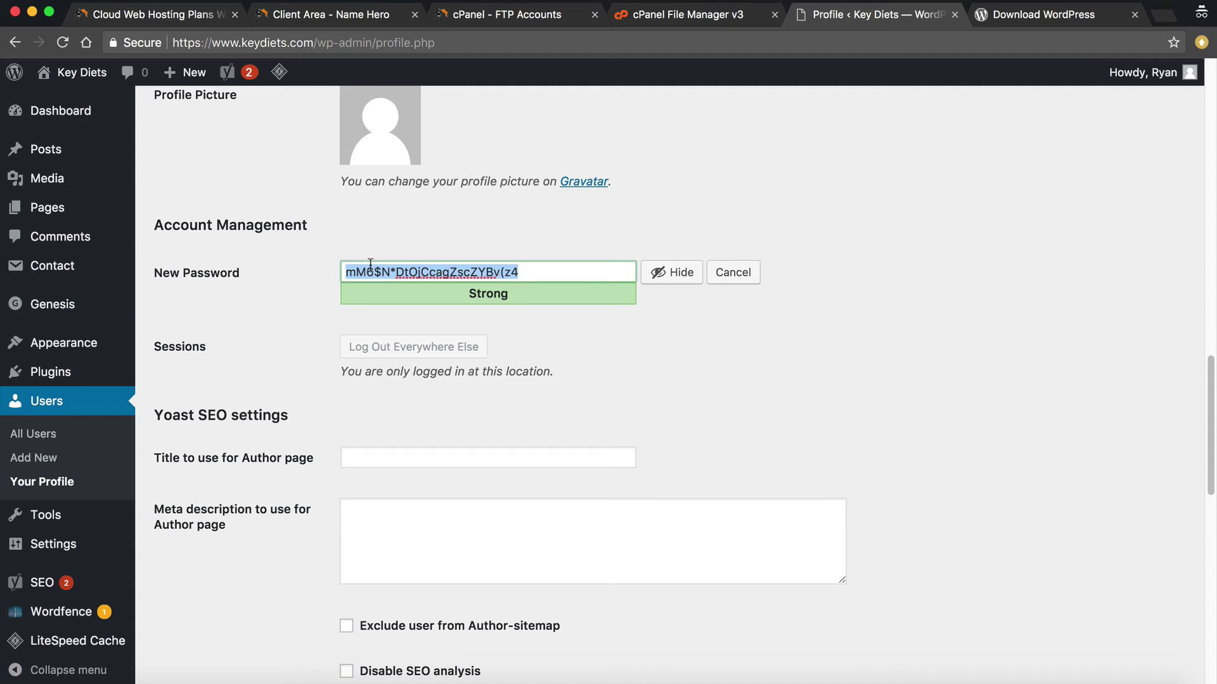
left_click(38, 434)
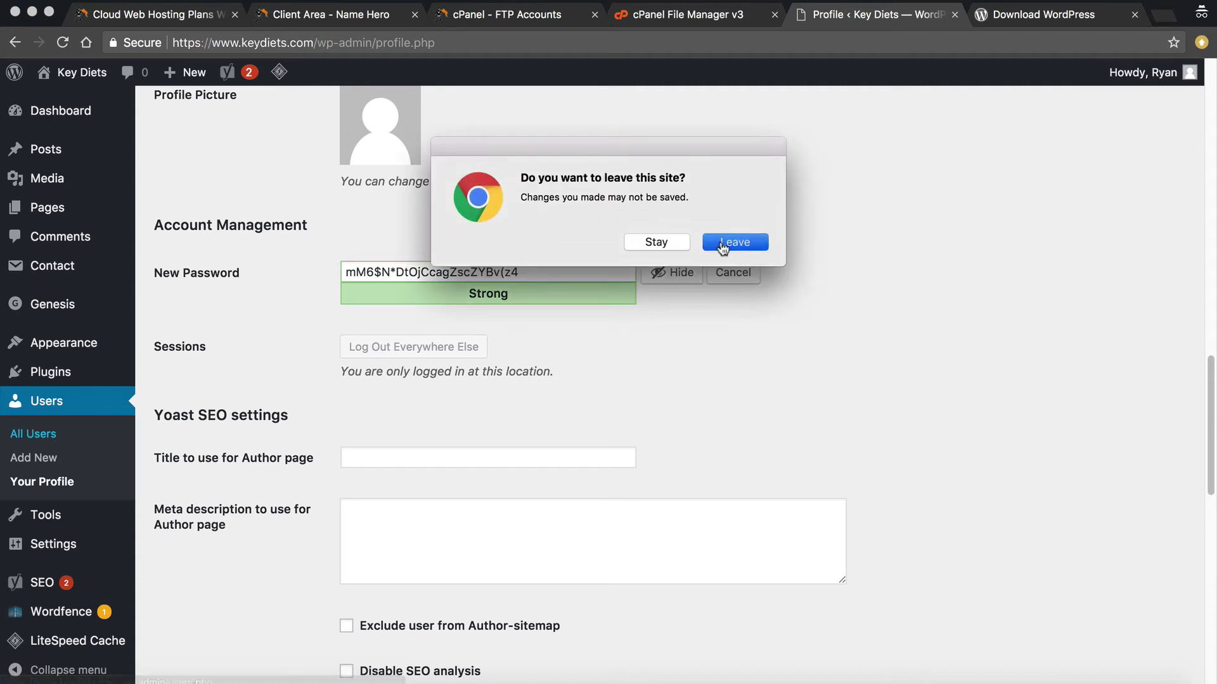
Leave the profile without saving and open the Installed Plugins list
left_click(723, 244)
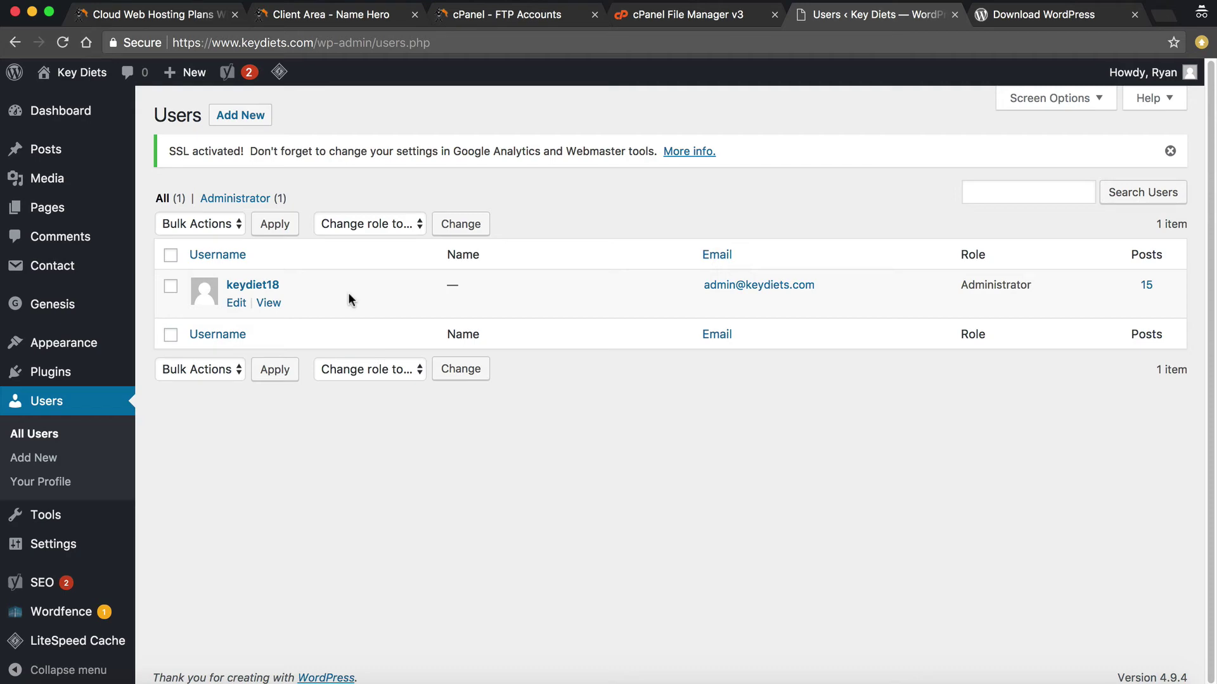
left_click(184, 376)
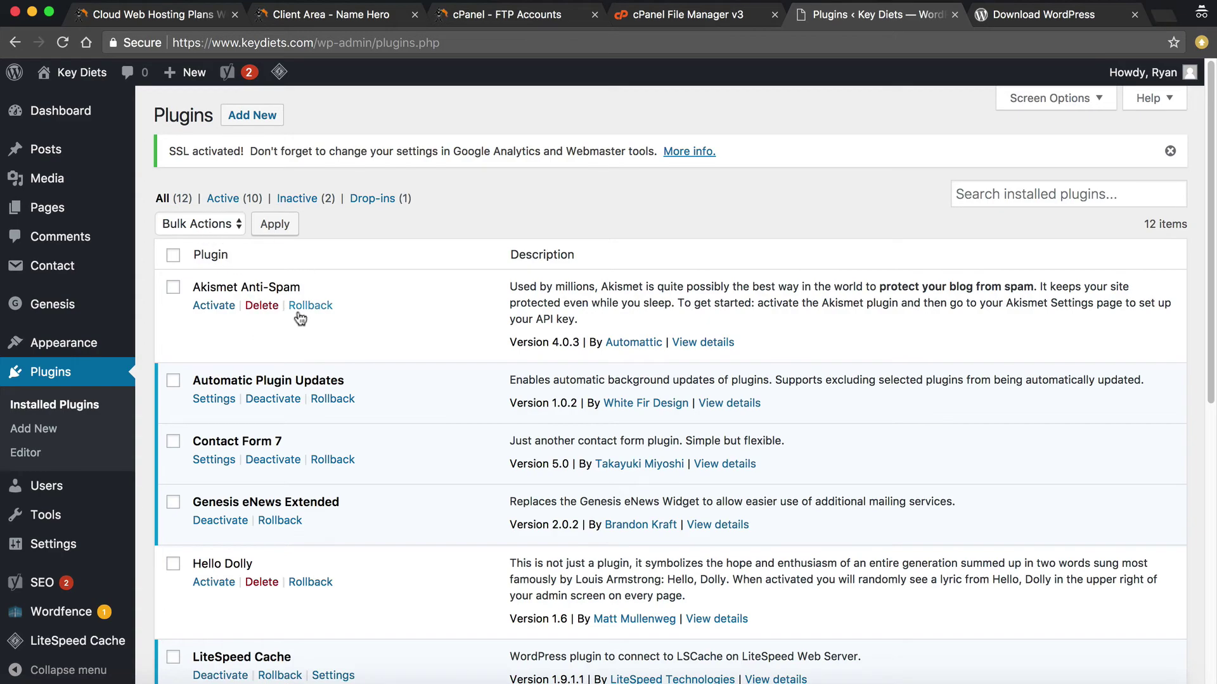
Scroll the plugin list to find inactive Akismet Anti-Spam 4.0.3 and Hello Dolly 1.6
scroll(345, 372, "down", 10)
scroll(266, 304, "up", 10)
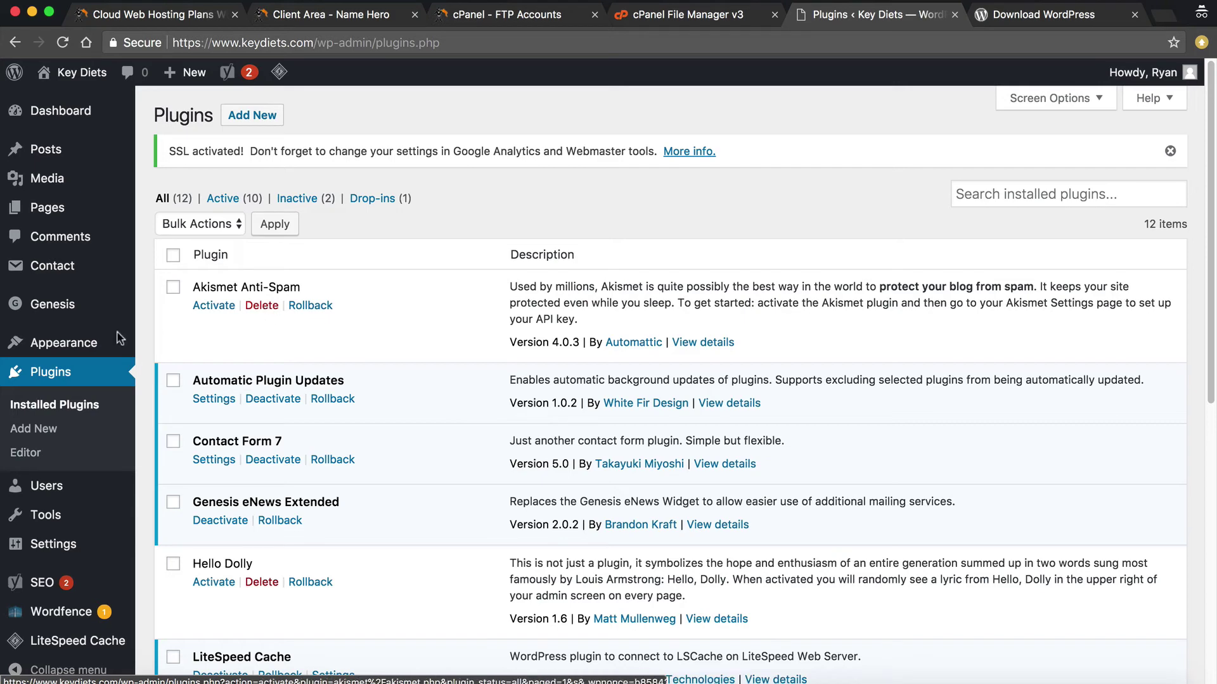
Open Appearance > Themes and browse the five installed themes, with Generate Pro active
mouse_move(75, 347)
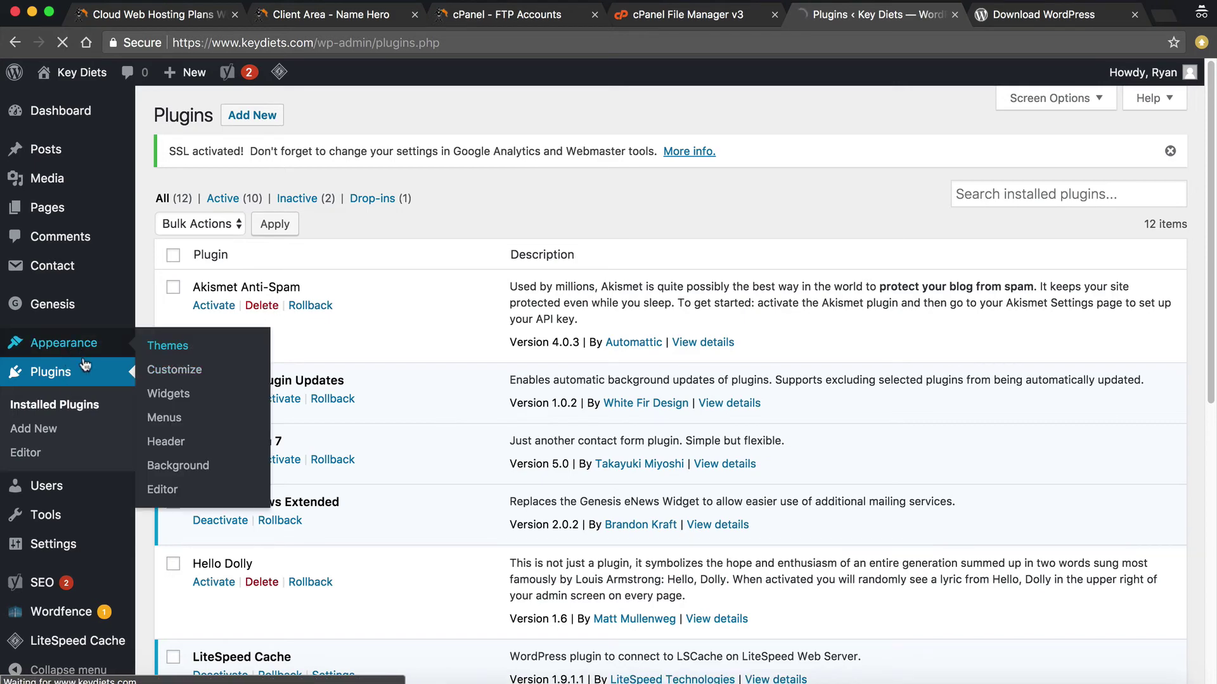
left_click(218, 346)
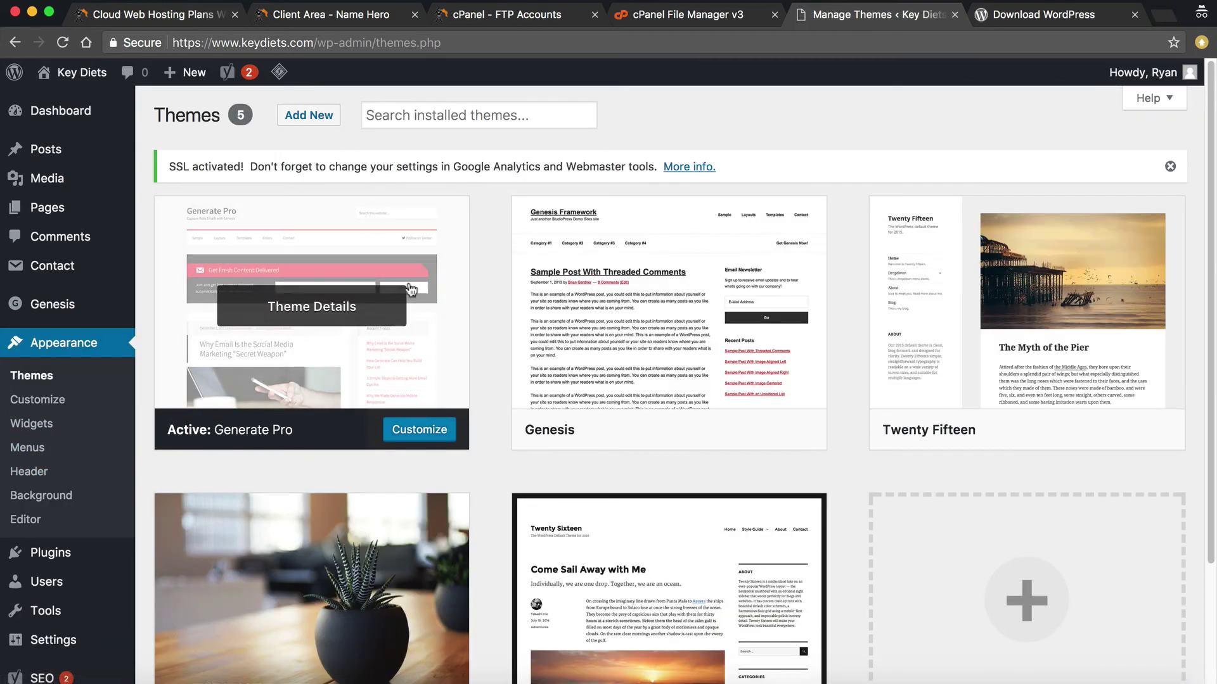
scroll(226, 386, "down", 3)
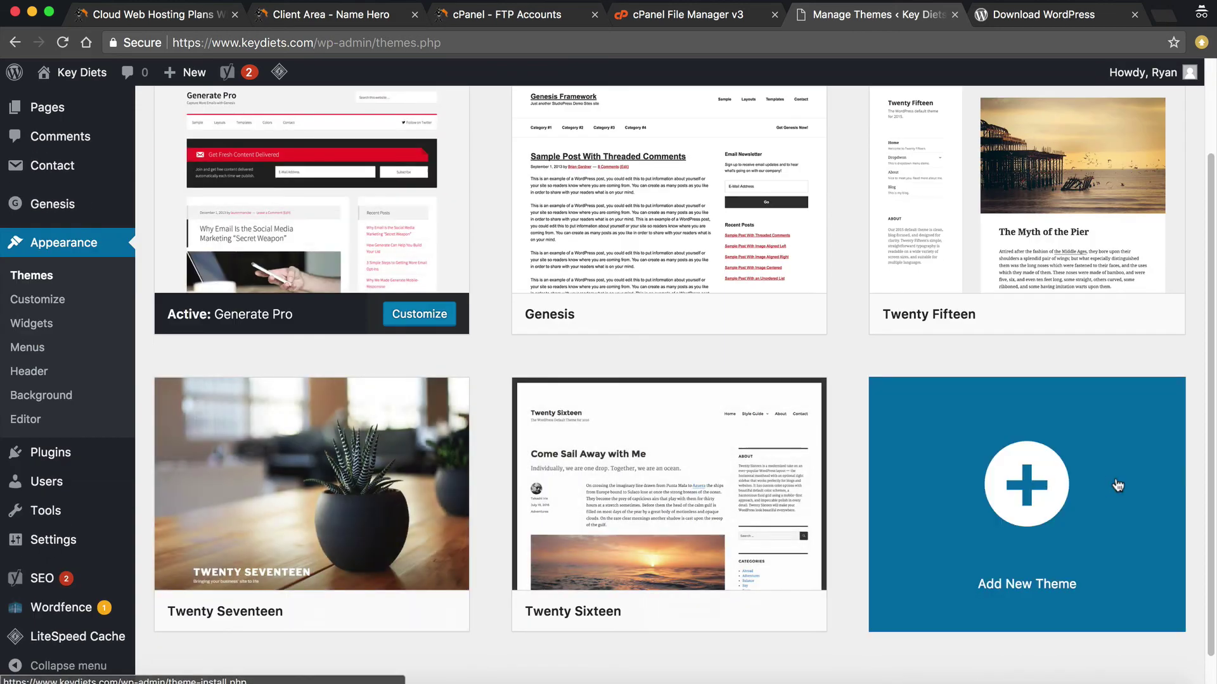
scroll(334, 257, "up", 2)
scroll(470, 280, "up", 2)
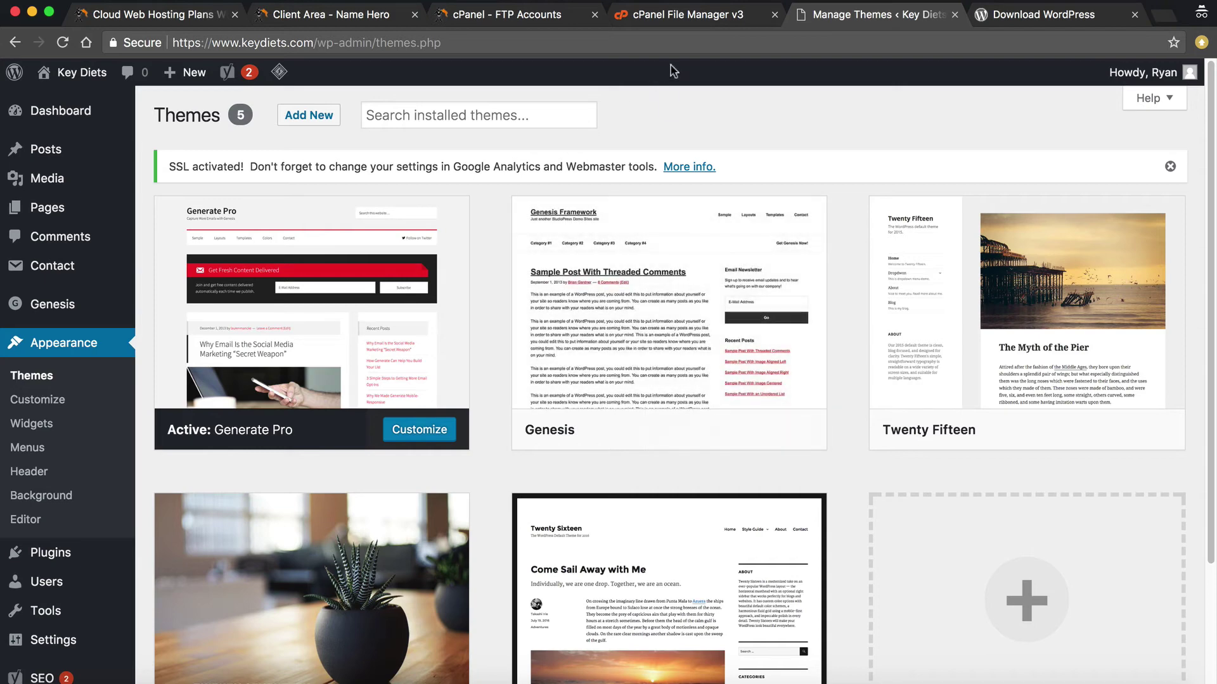
Open wp-config.php from File Manager in the code editor
left_click(709, 21)
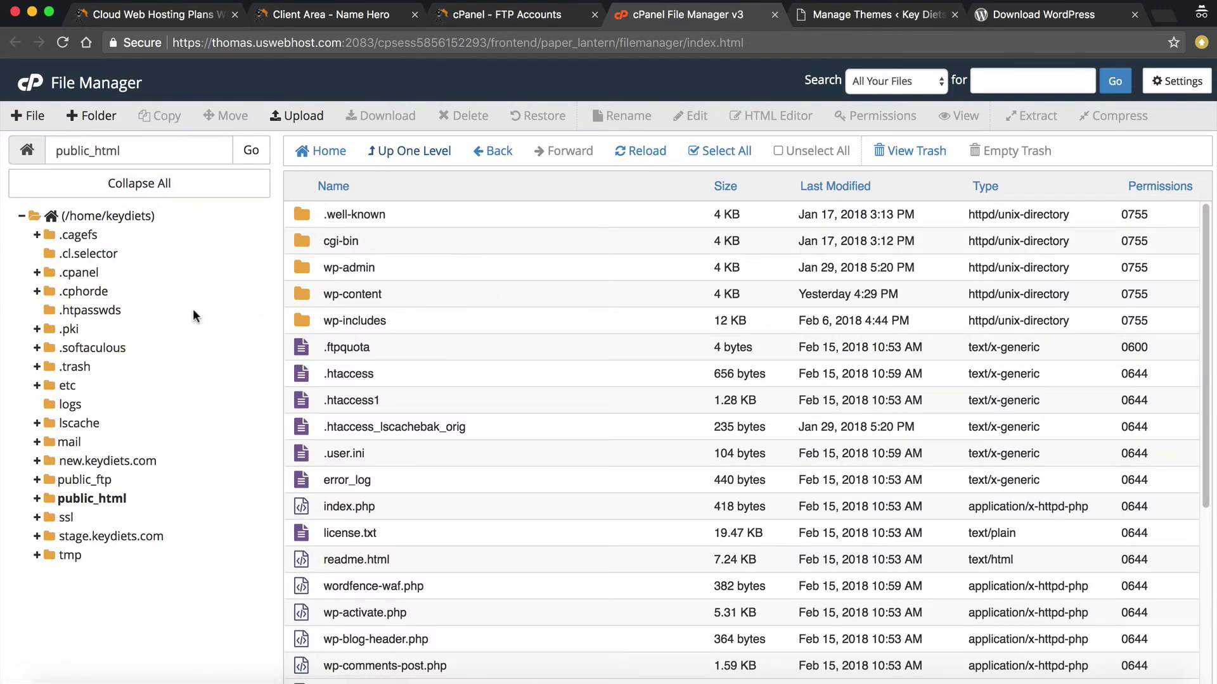
scroll(424, 324, "down", 3)
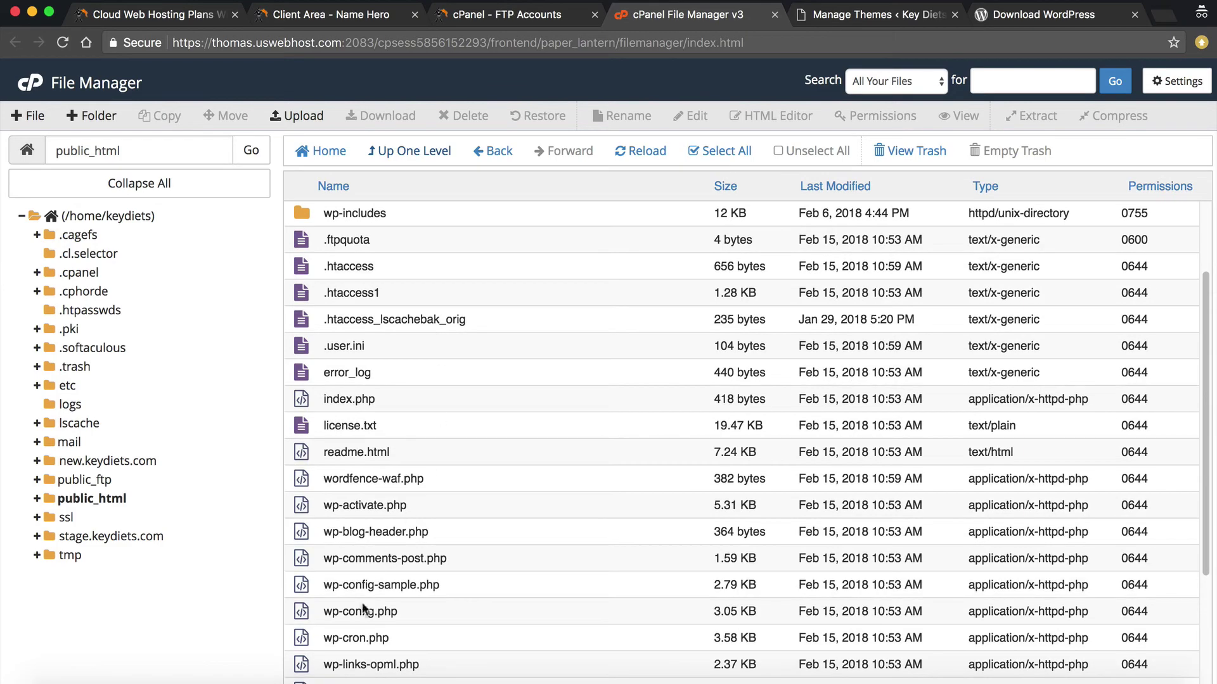
left_click(365, 611)
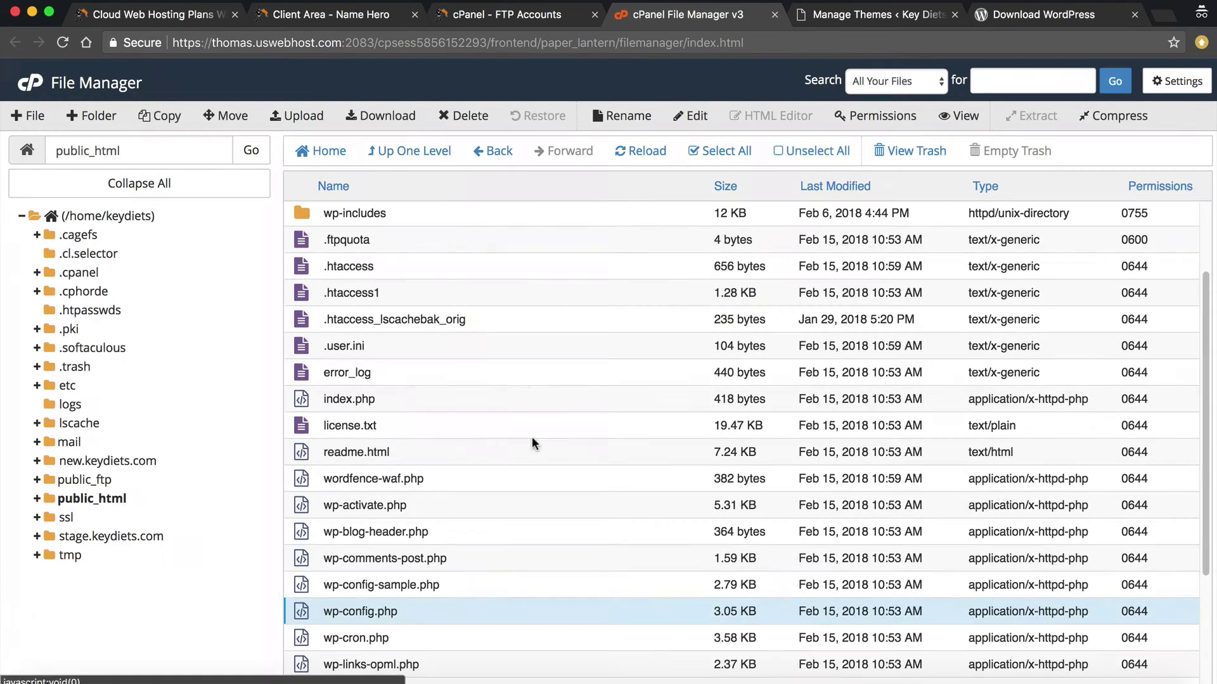
left_click(694, 116)
left_click(767, 505)
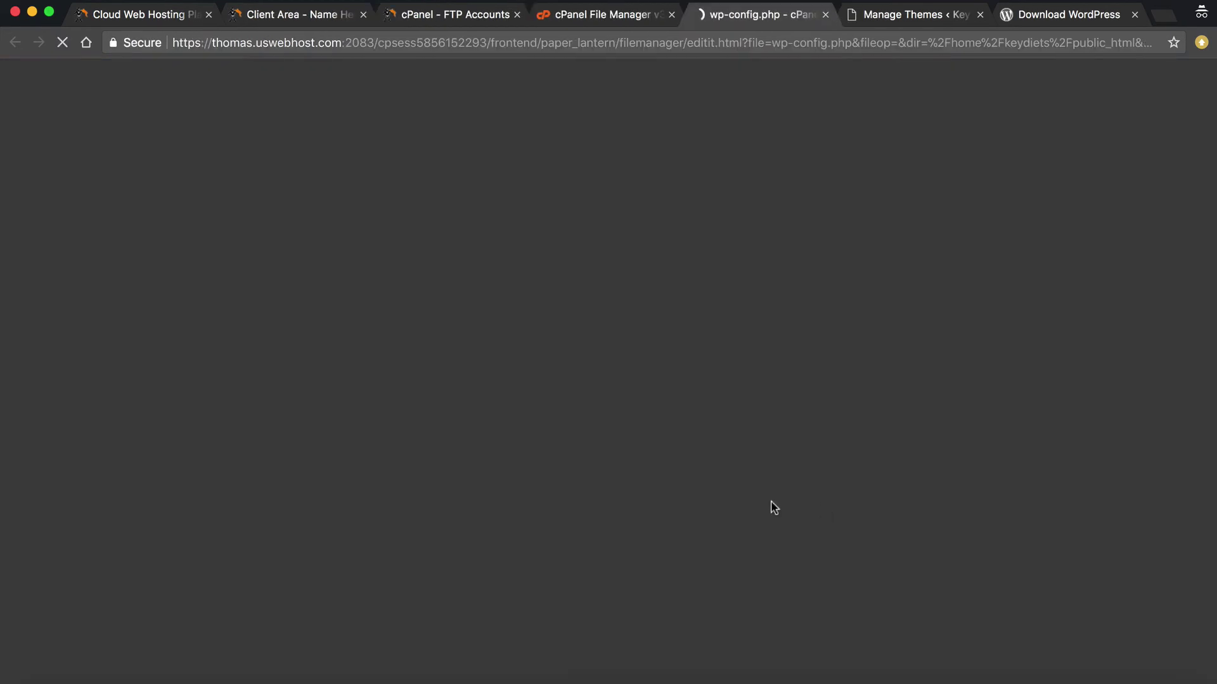
Highlight the database name, username and password values in wp-config.php, then return to FTP Accounts
scroll(609, 468, "down", 3)
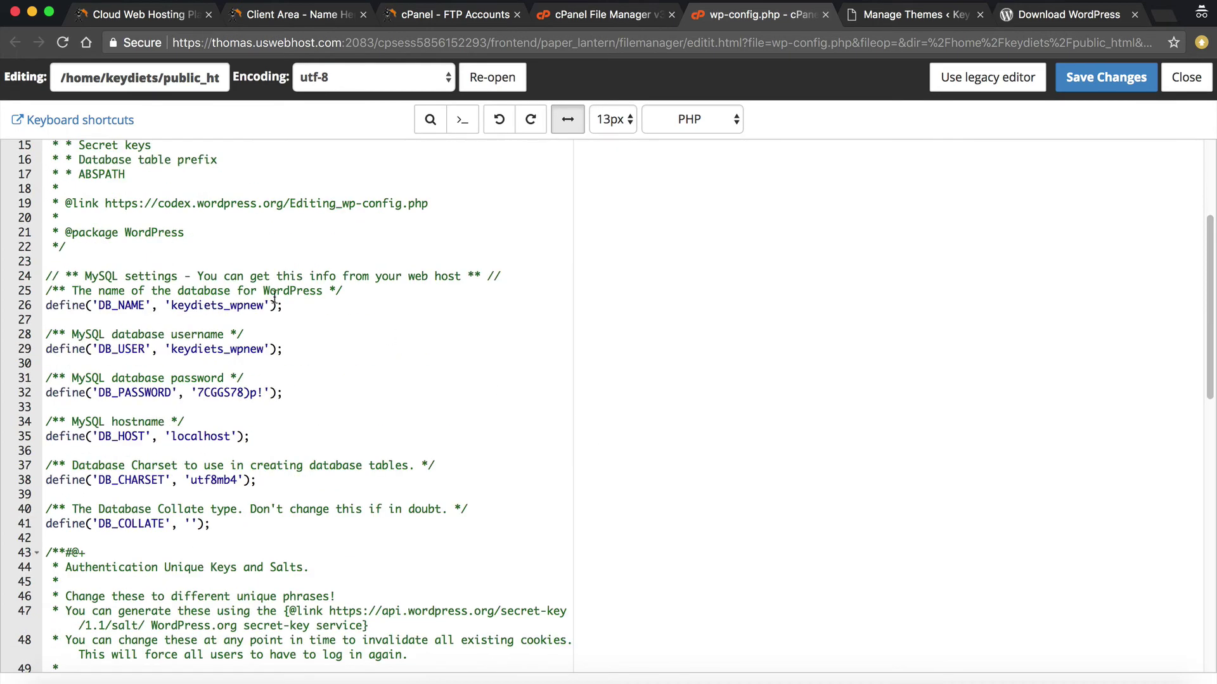
left_click_drag(165, 306, 278, 306)
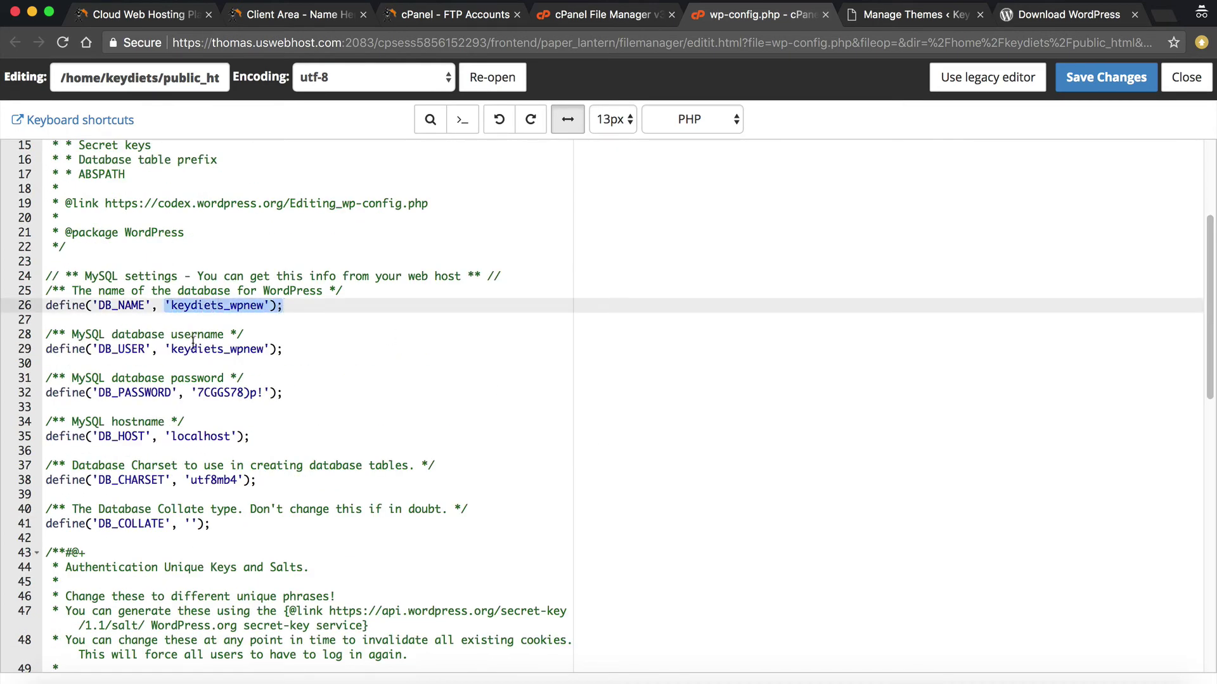
left_click_drag(171, 349, 302, 367)
left_click_drag(196, 393, 276, 393)
left_click(333, 383)
left_click(336, 406)
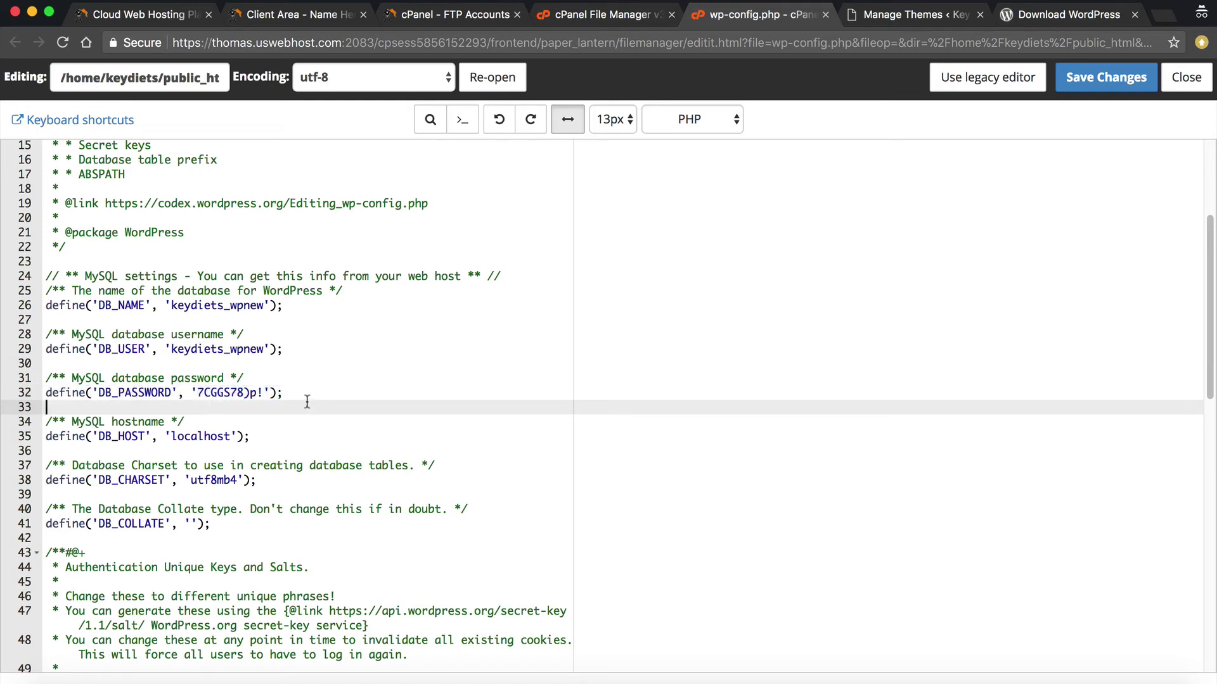
left_click(424, 19)
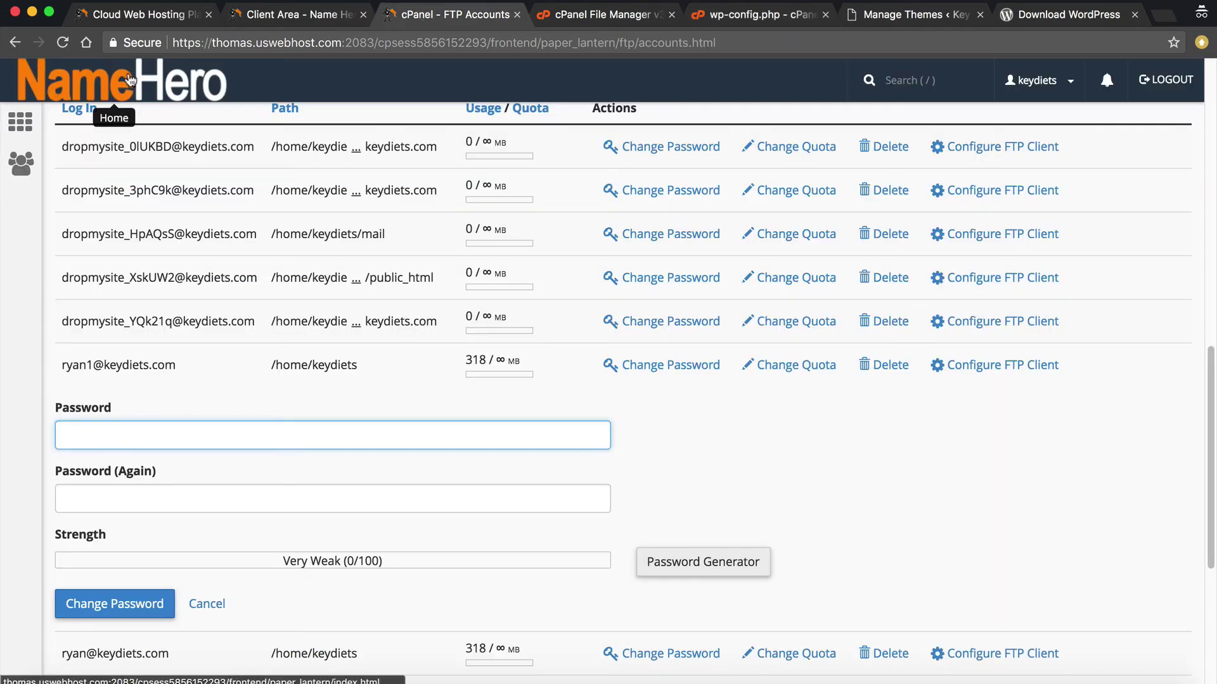
Find MySQL Databases via the 'mysq' search and delete the unused keydiets_qoG7aT user
left_click(99, 88)
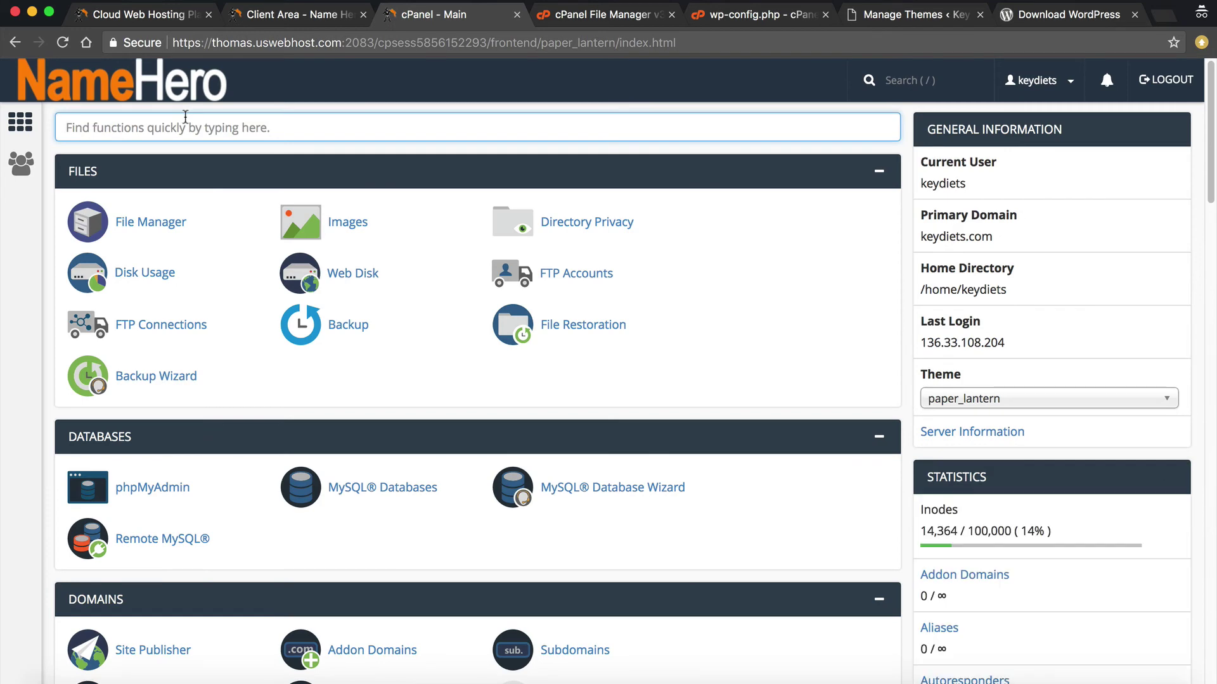
type("mysq")
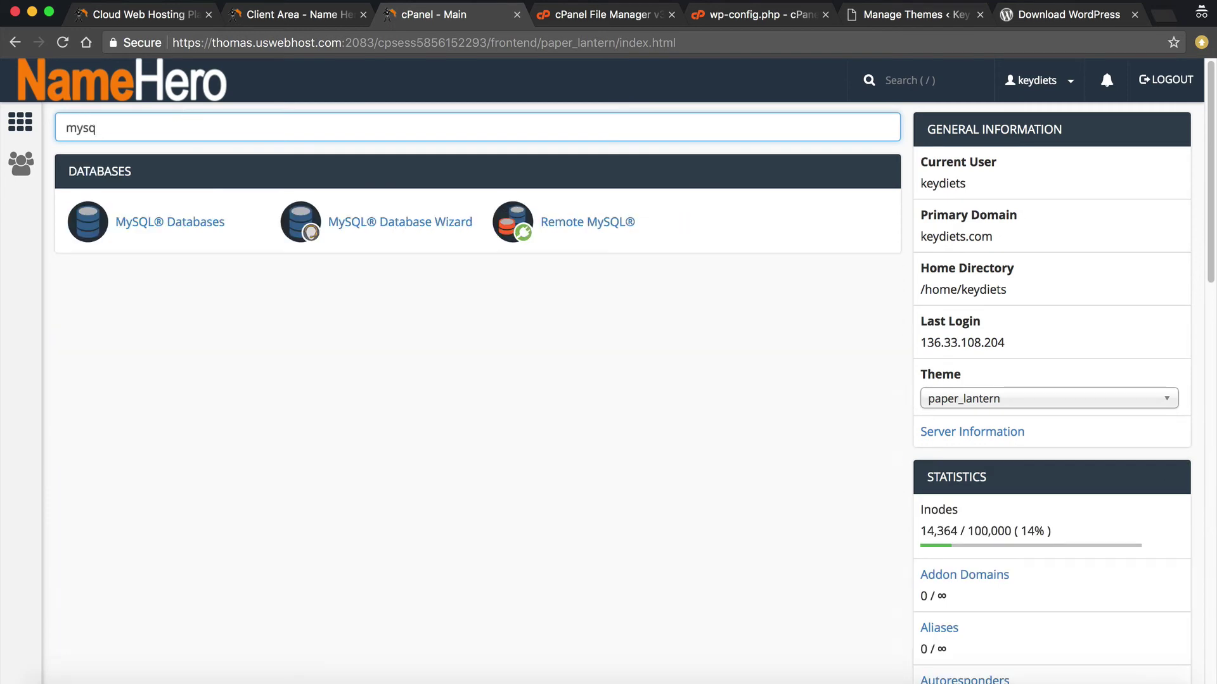
left_click(117, 230)
scroll(633, 317, "down", 3)
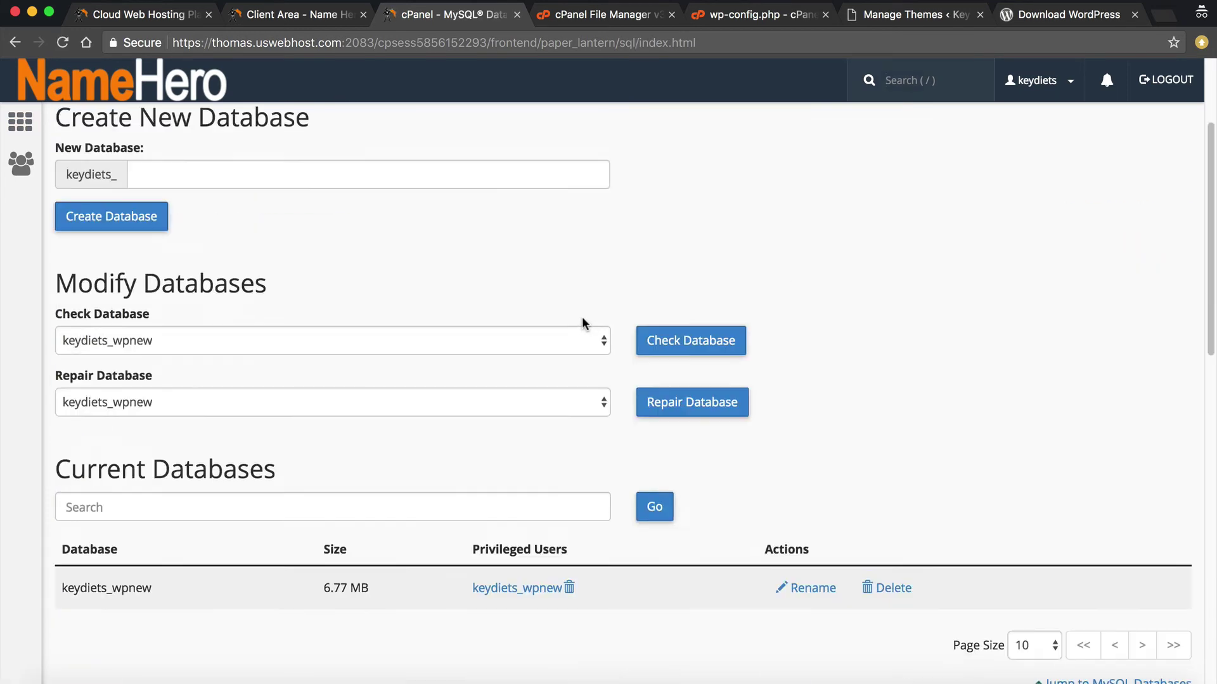
scroll(583, 319, "down", 3)
scroll(294, 389, "down", 10)
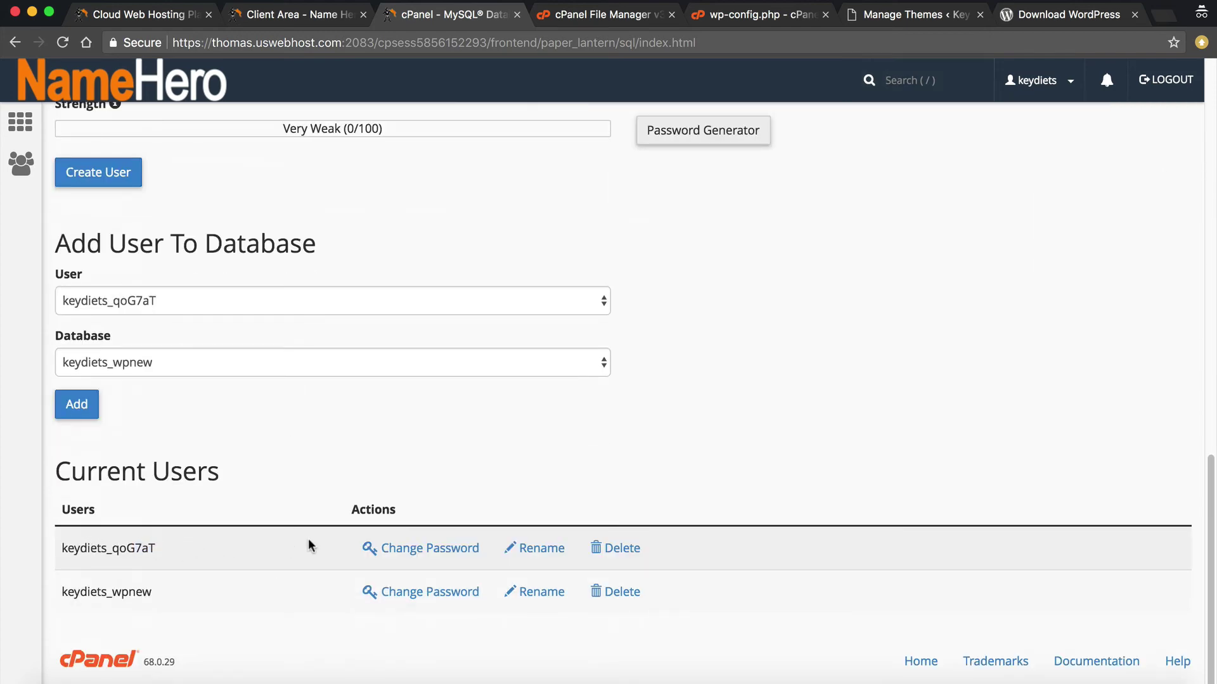
left_click(637, 548)
left_click(117, 270)
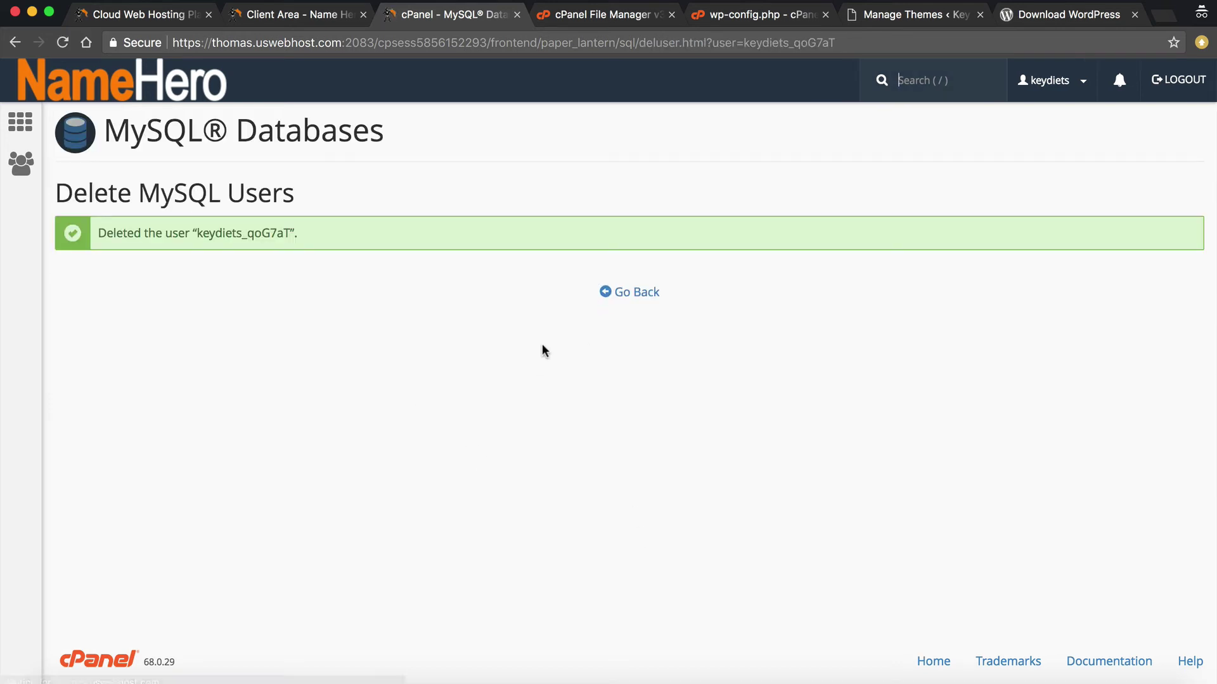
left_click(617, 298)
Generate and copy a very strong password, then apply it to the keydiets_wpnew user
scroll(507, 381, "down", 20)
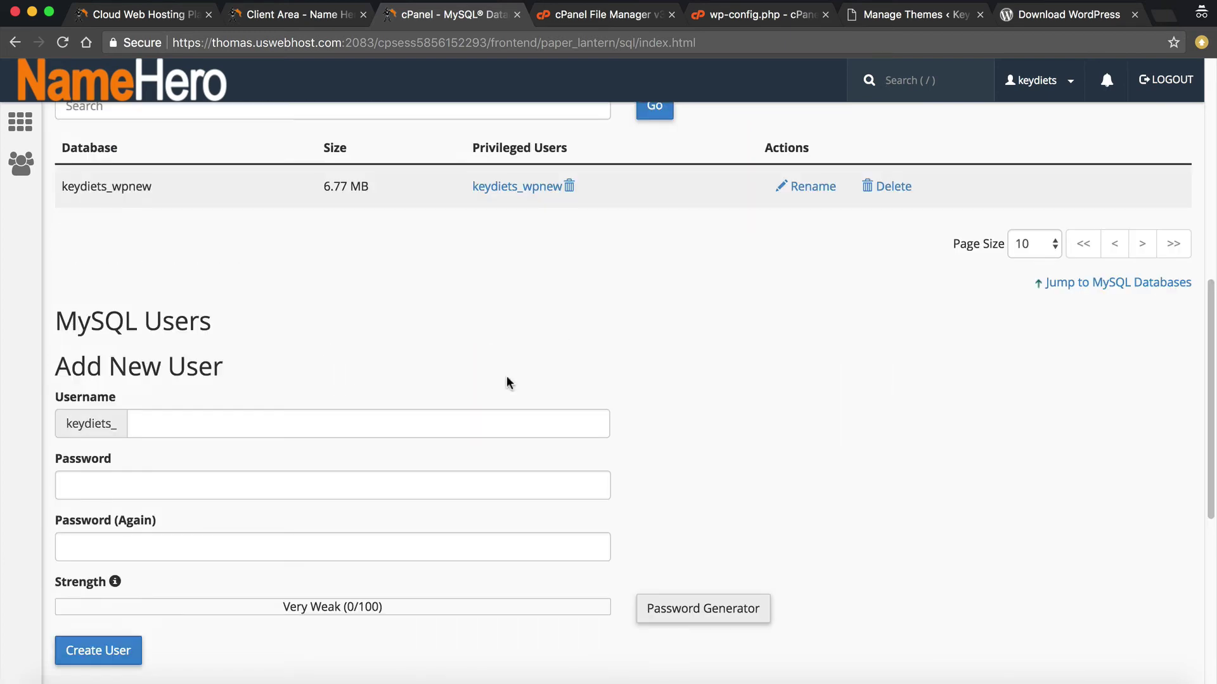
left_click(403, 592)
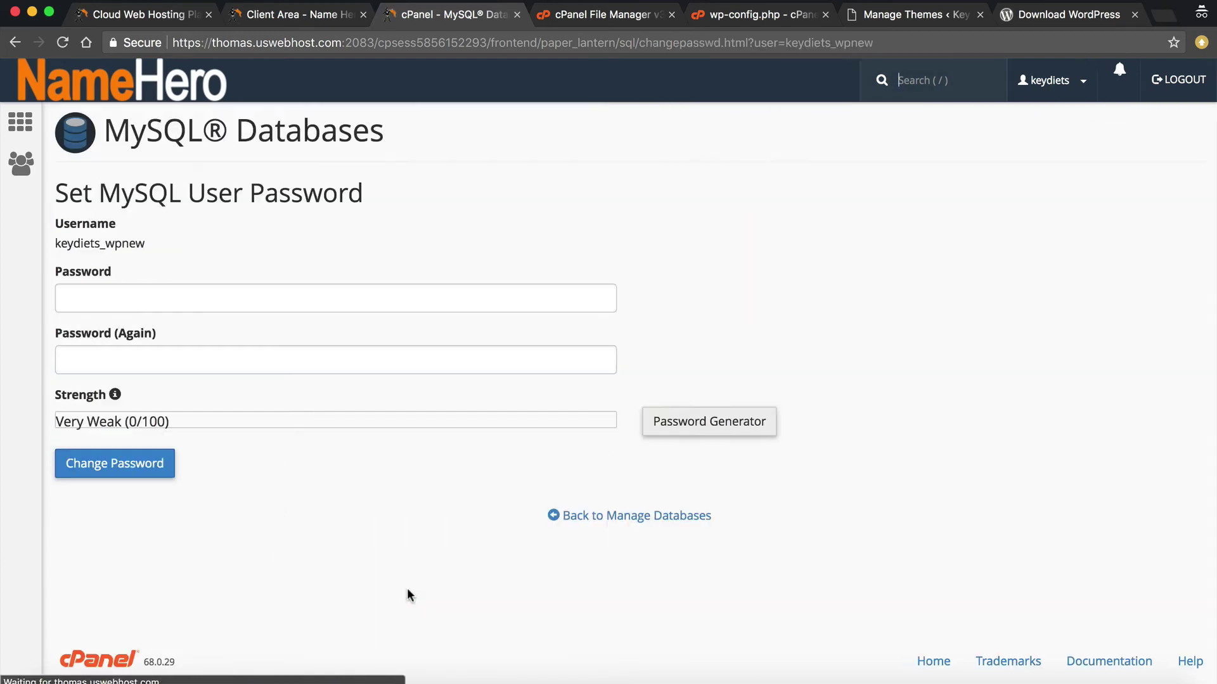
left_click(753, 422)
left_click_drag(558, 318, 406, 324)
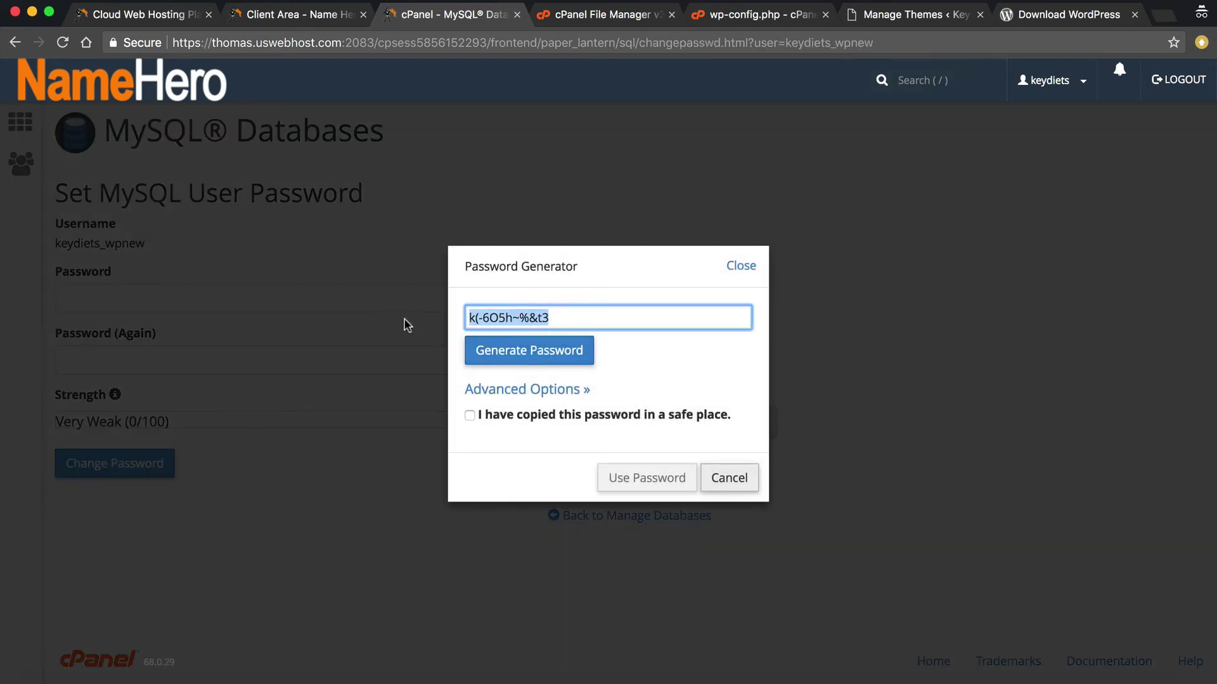
right_click(485, 319)
left_click(541, 413)
left_click(542, 415)
left_click(621, 480)
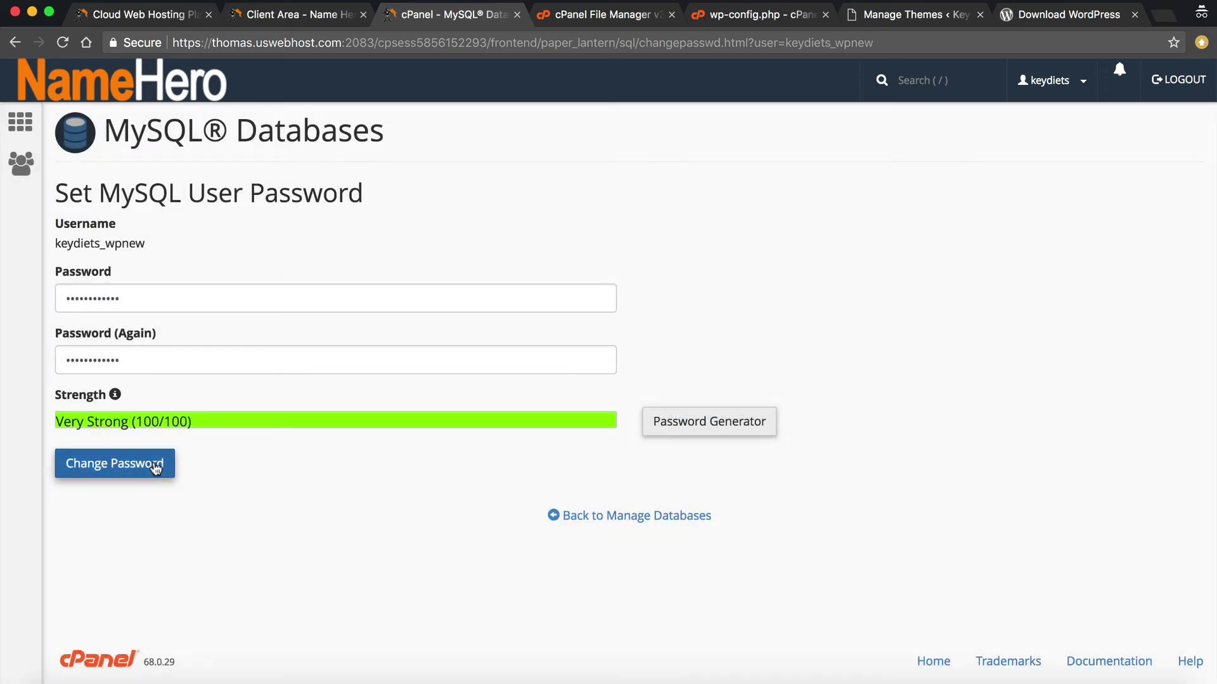
left_click(162, 463)
left_click(697, 421)
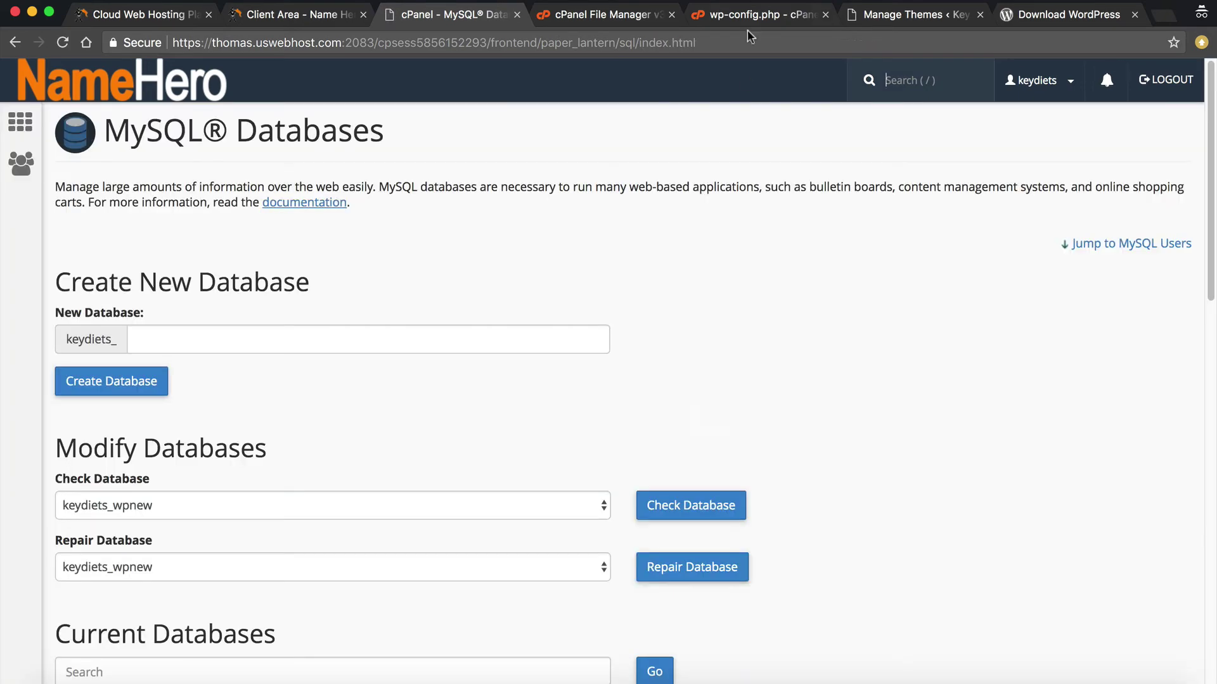
left_click(735, 16)
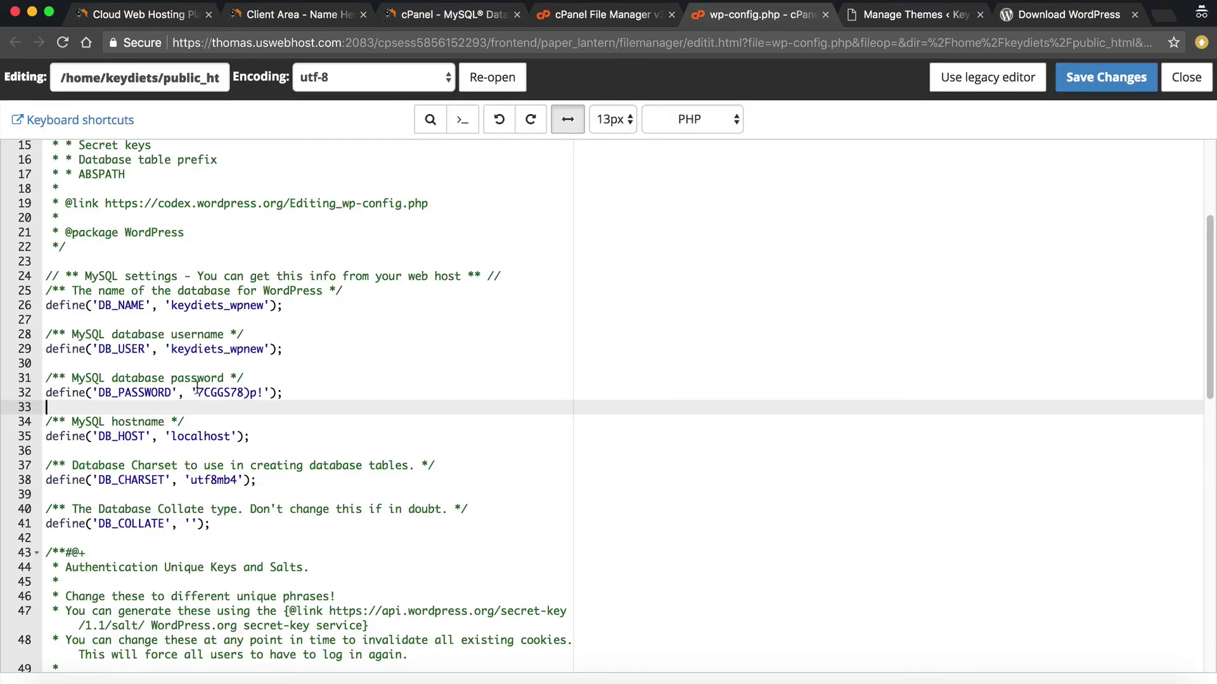
Paste the new password into DB_PASSWORD, save wp-config.php, and reload the WordPress Dashboard
left_click_drag(197, 392, 264, 392)
right_click(247, 391)
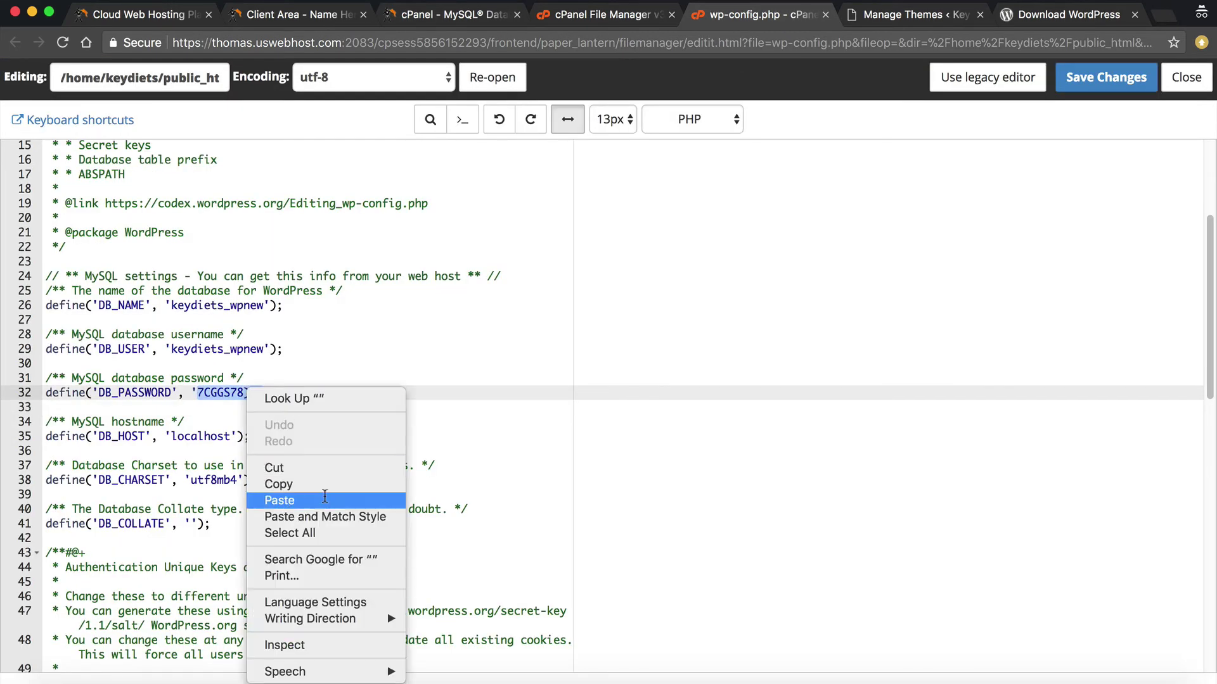
left_click(283, 500)
left_click(1105, 77)
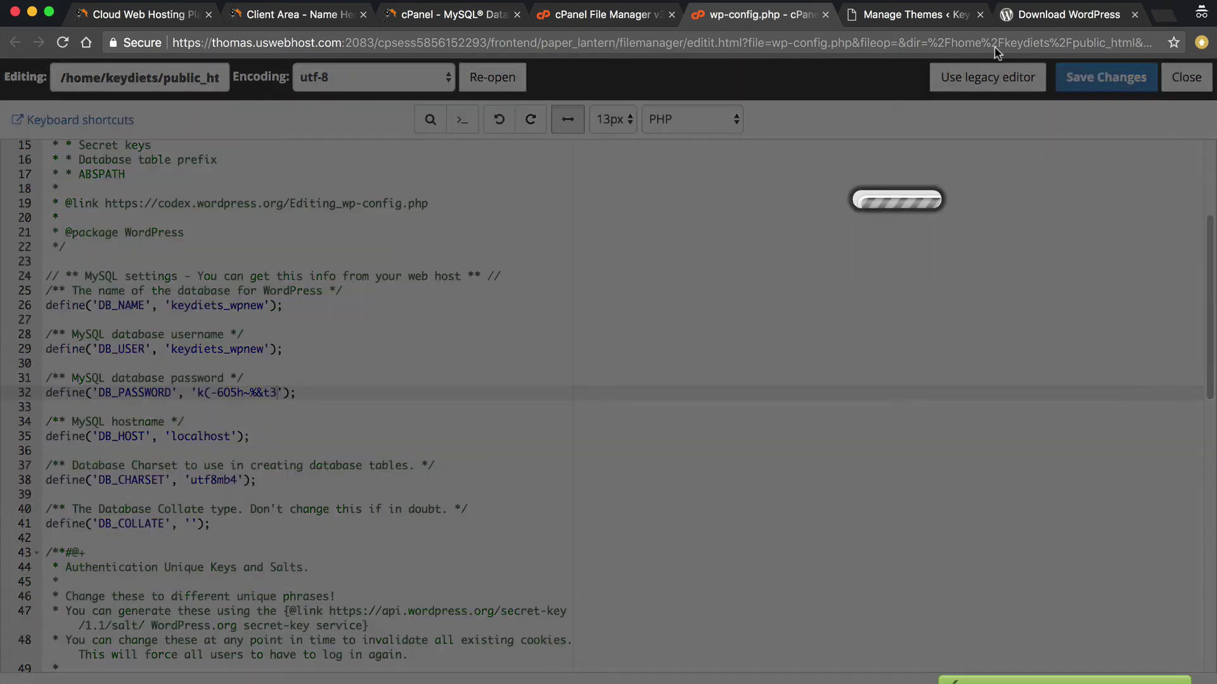
left_click(855, 14)
left_click(60, 110)
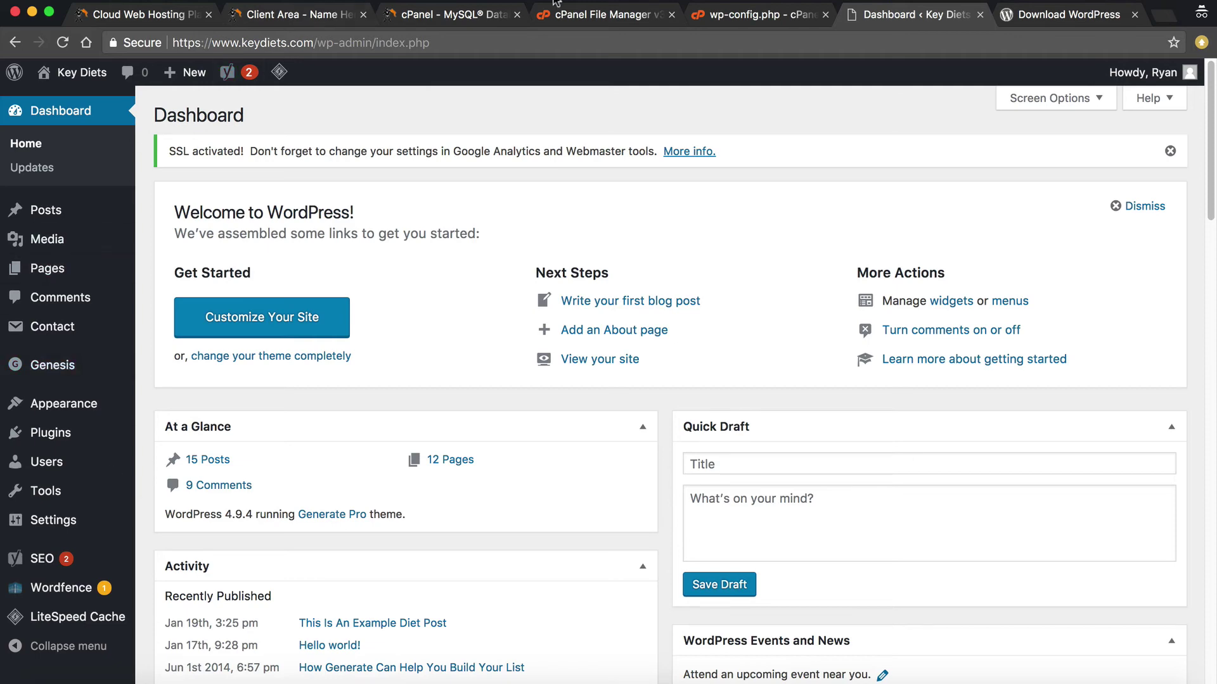
Browse the home directory and public_html folder in File Manager
left_click(576, 17)
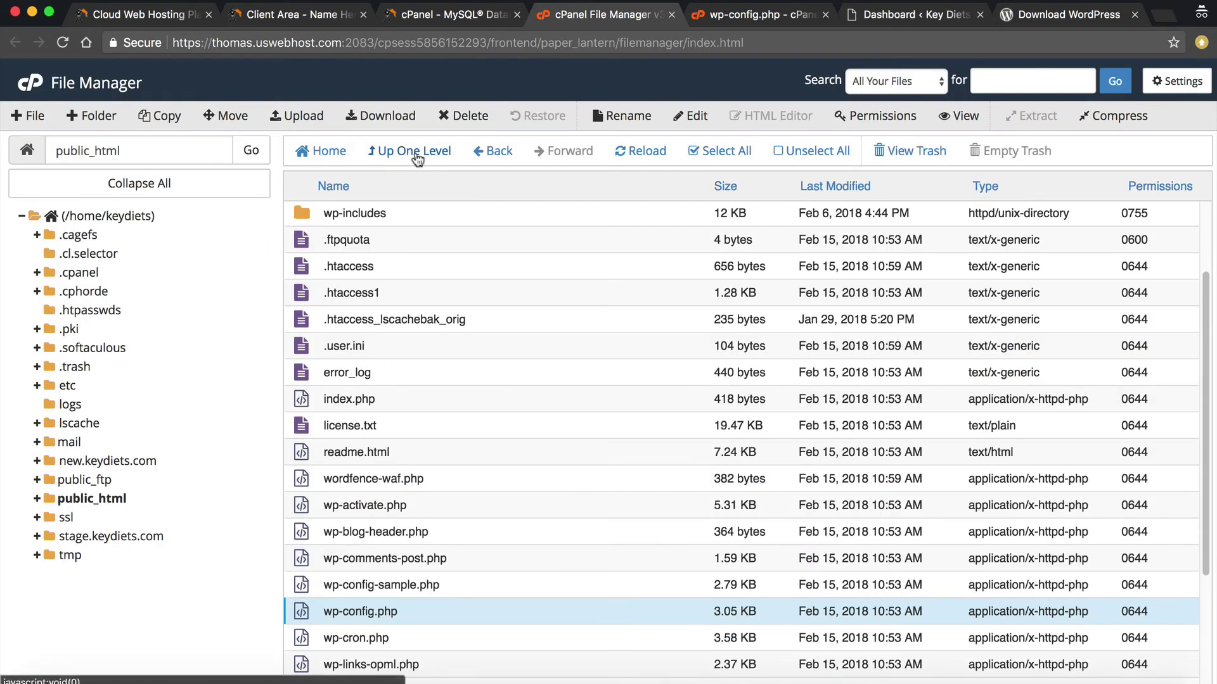
left_click(408, 152)
scroll(396, 412, "down", 2)
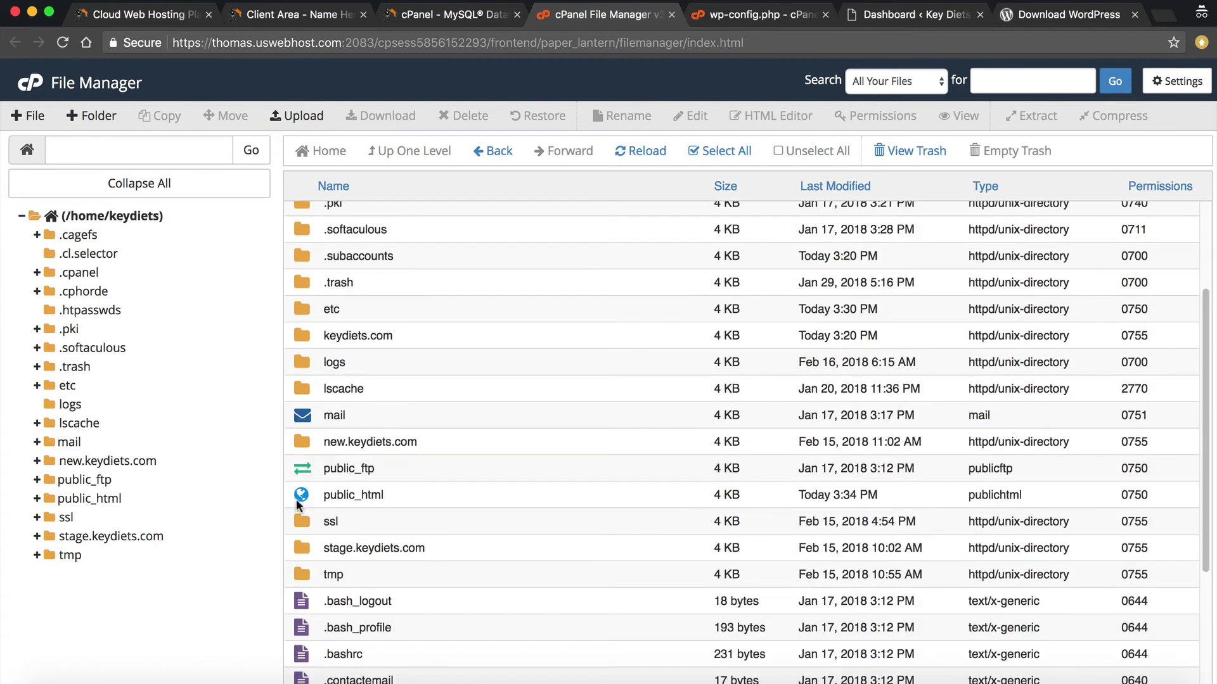
double_click(301, 494)
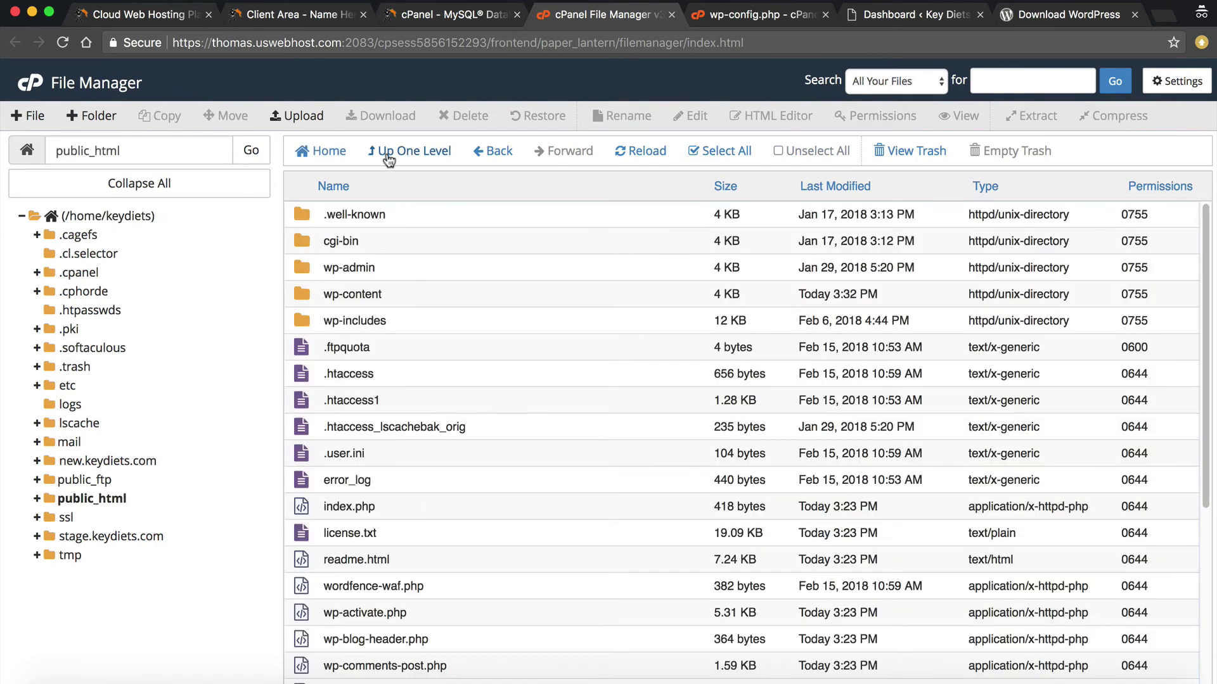
left_click(394, 153)
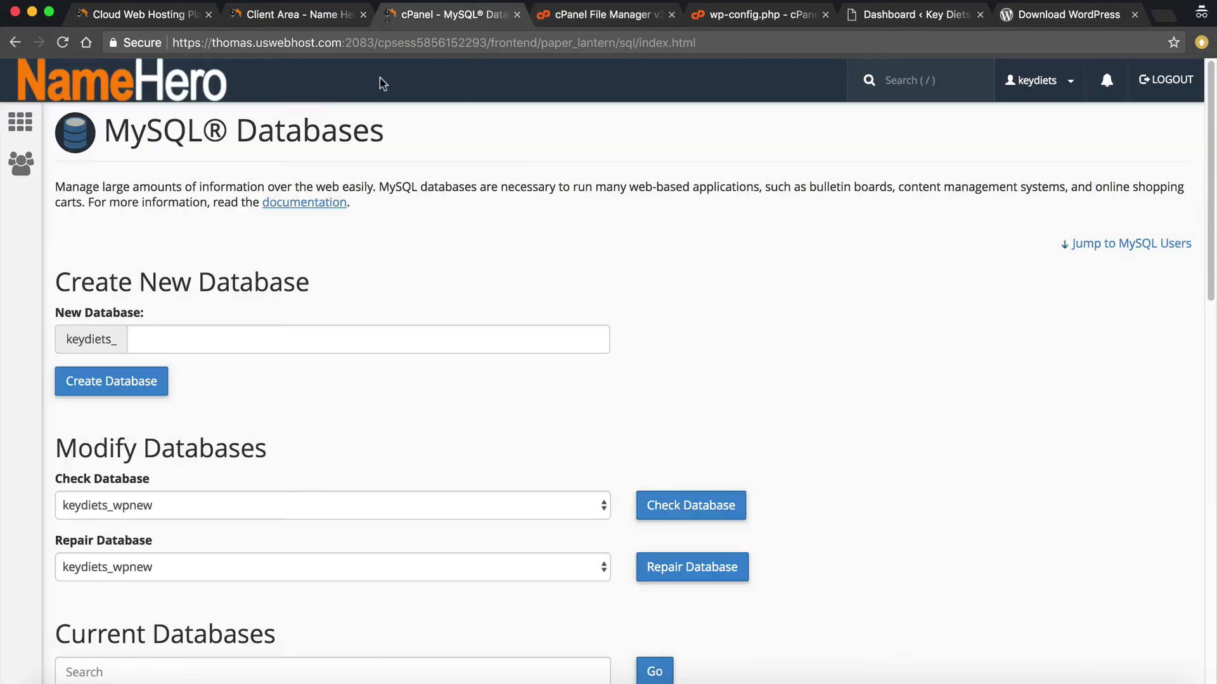
Look up new.keydiets.com's document root under Subdomains, then open that folder in File Manager
left_click(447, 14)
left_click(131, 66)
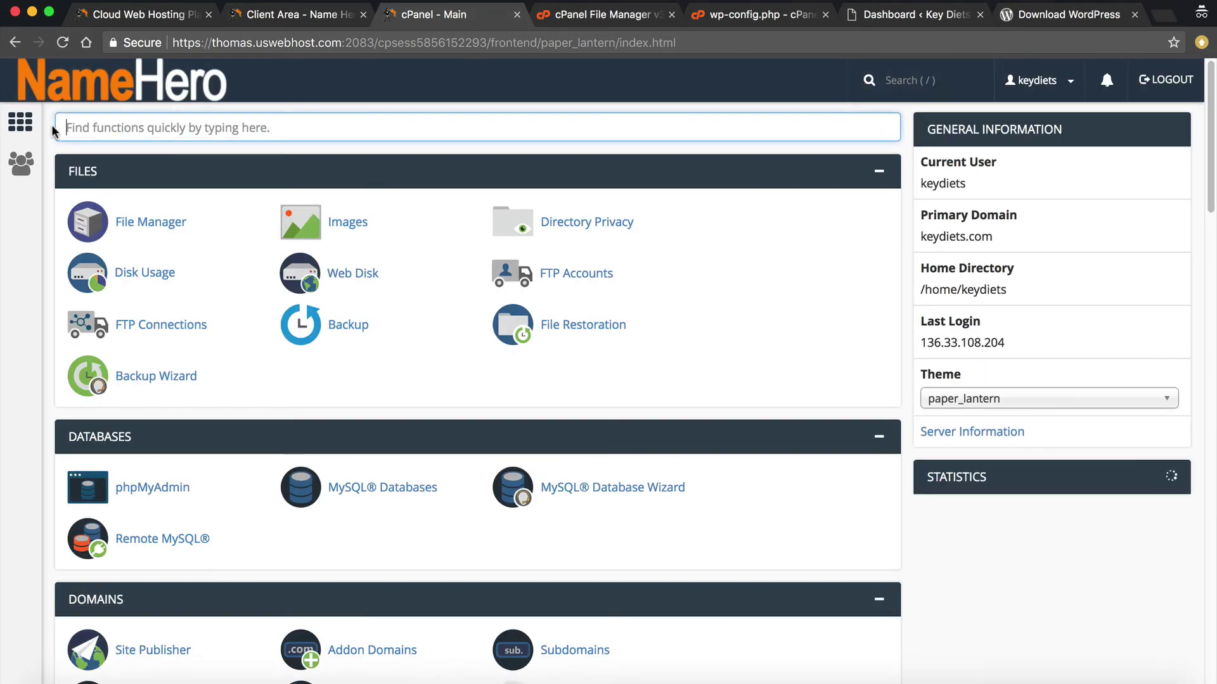
type("sub")
left_click(160, 236)
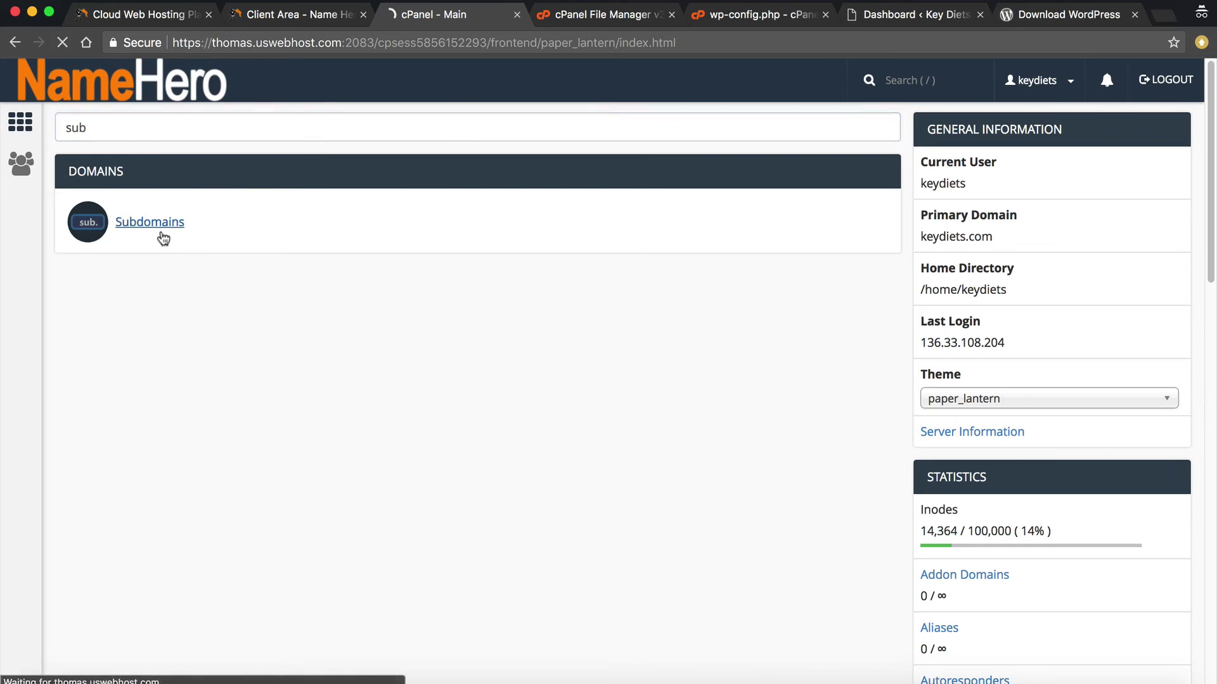
scroll(158, 415, "down", 3)
left_click_drag(64, 550, 159, 546)
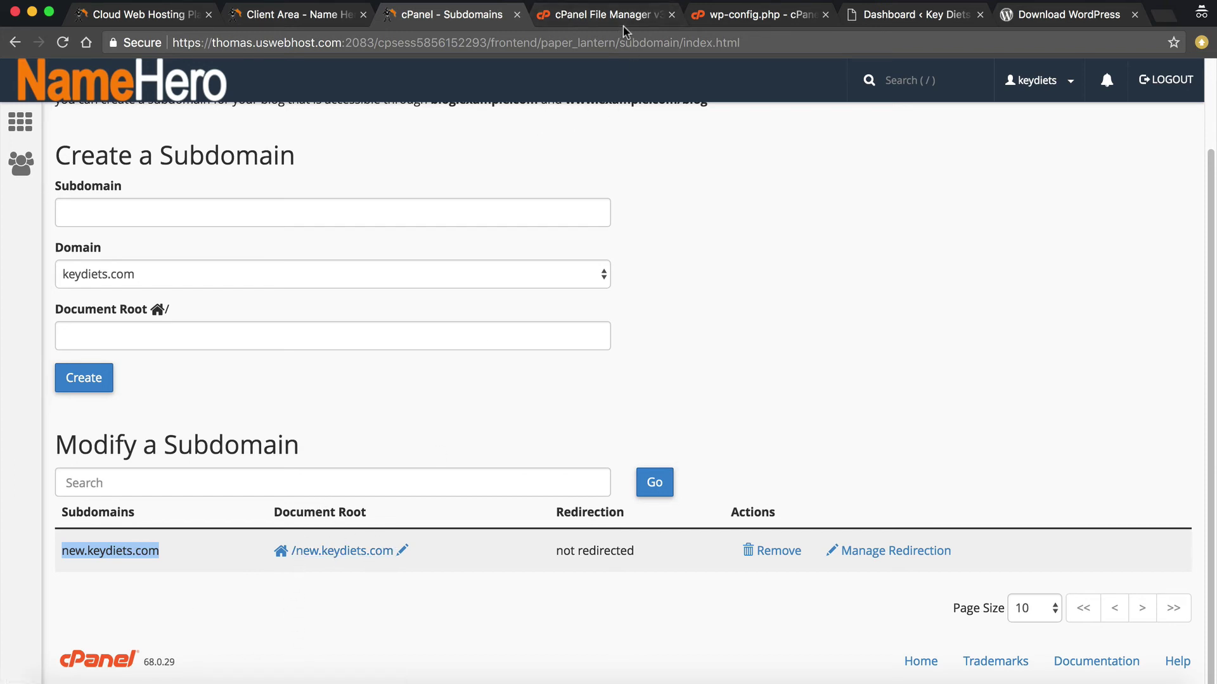
left_click(626, 18)
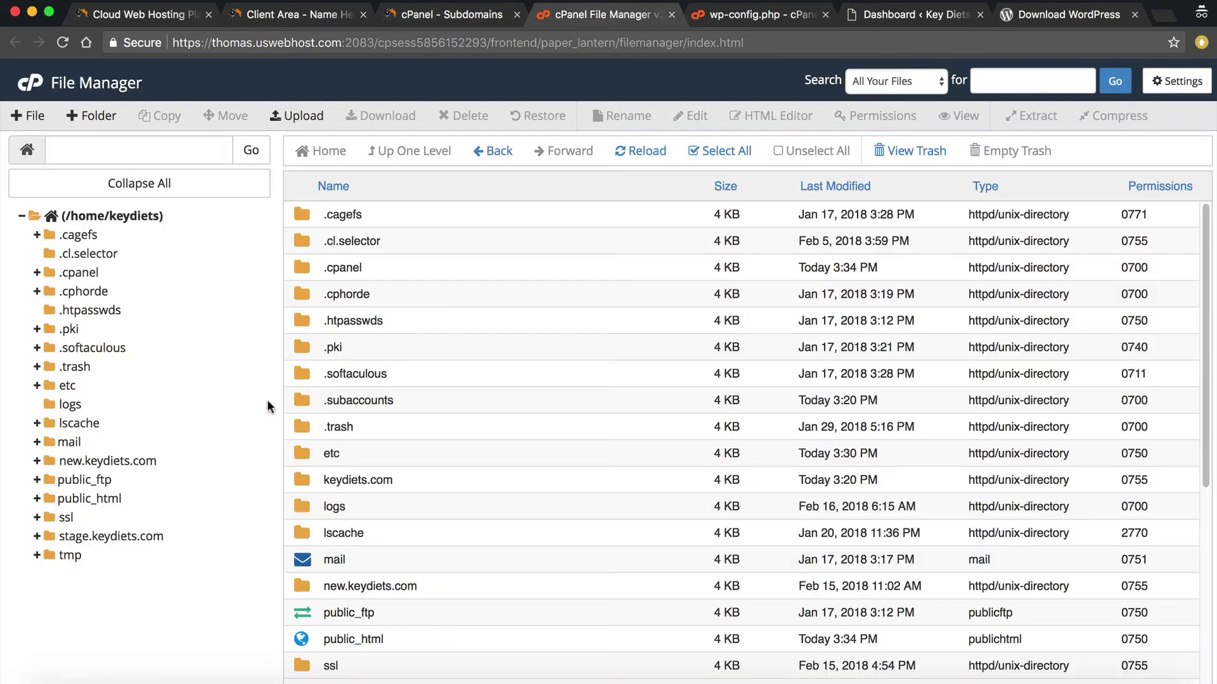
double_click(321, 578)
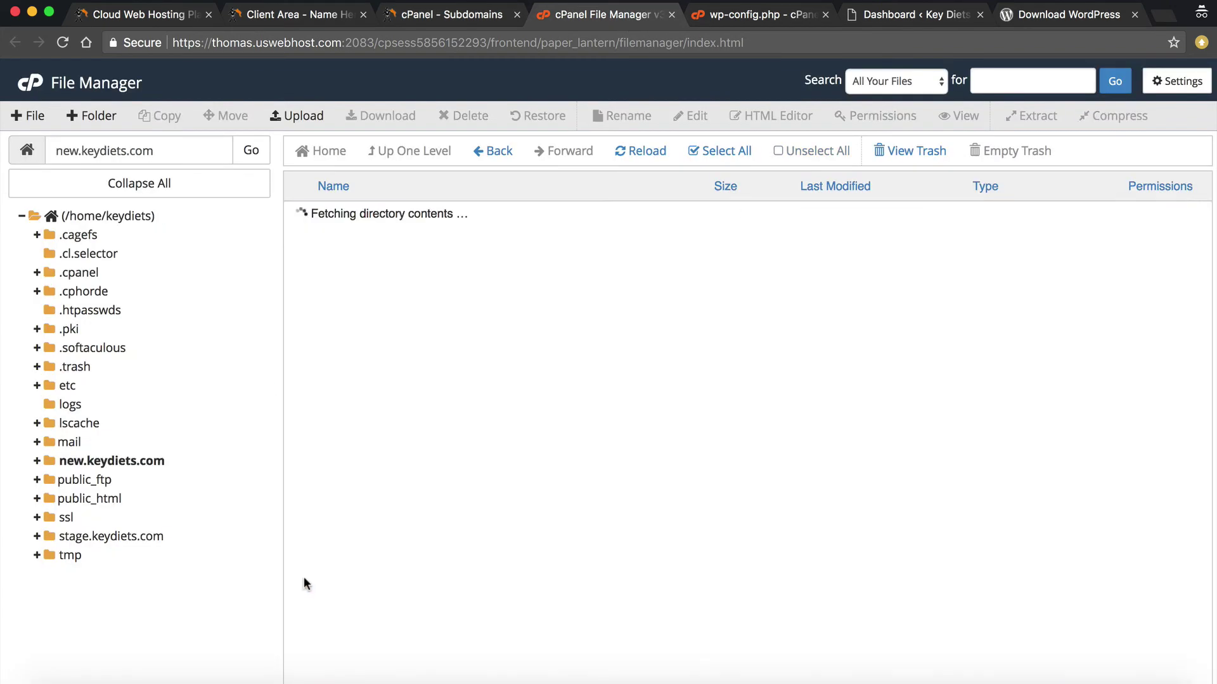
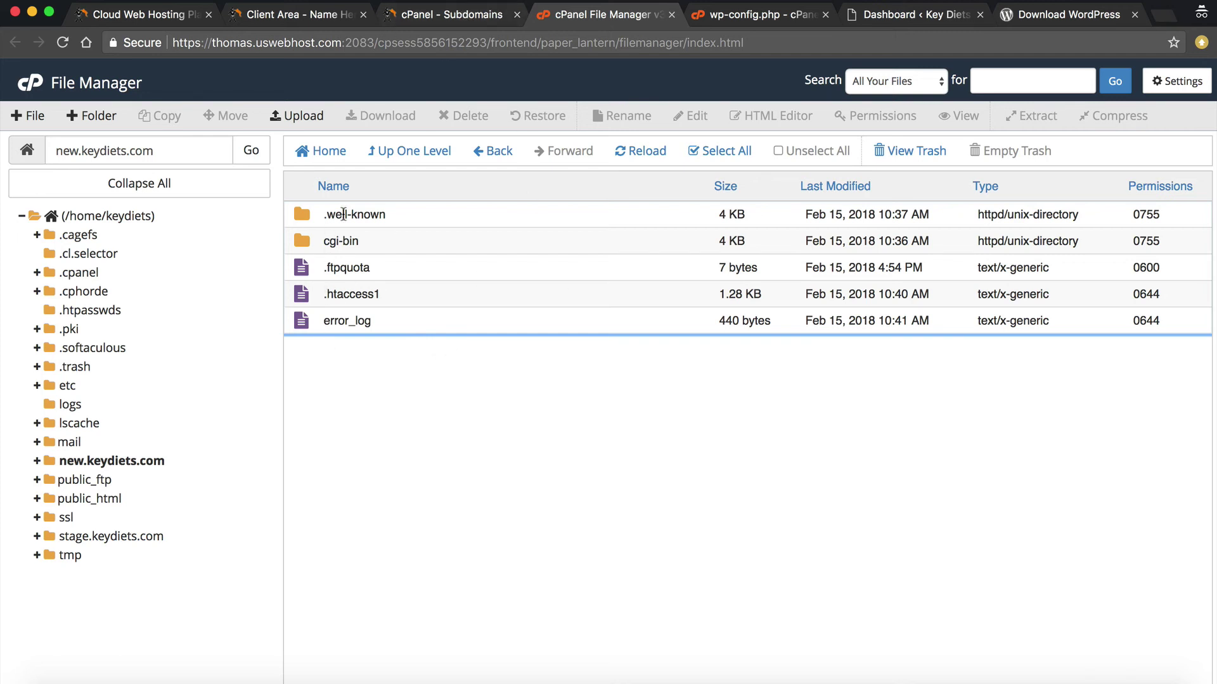
Delete the new.keydiets.com subdomain under Subdomains, then go back to the cPanel dashboard
left_click(426, 14)
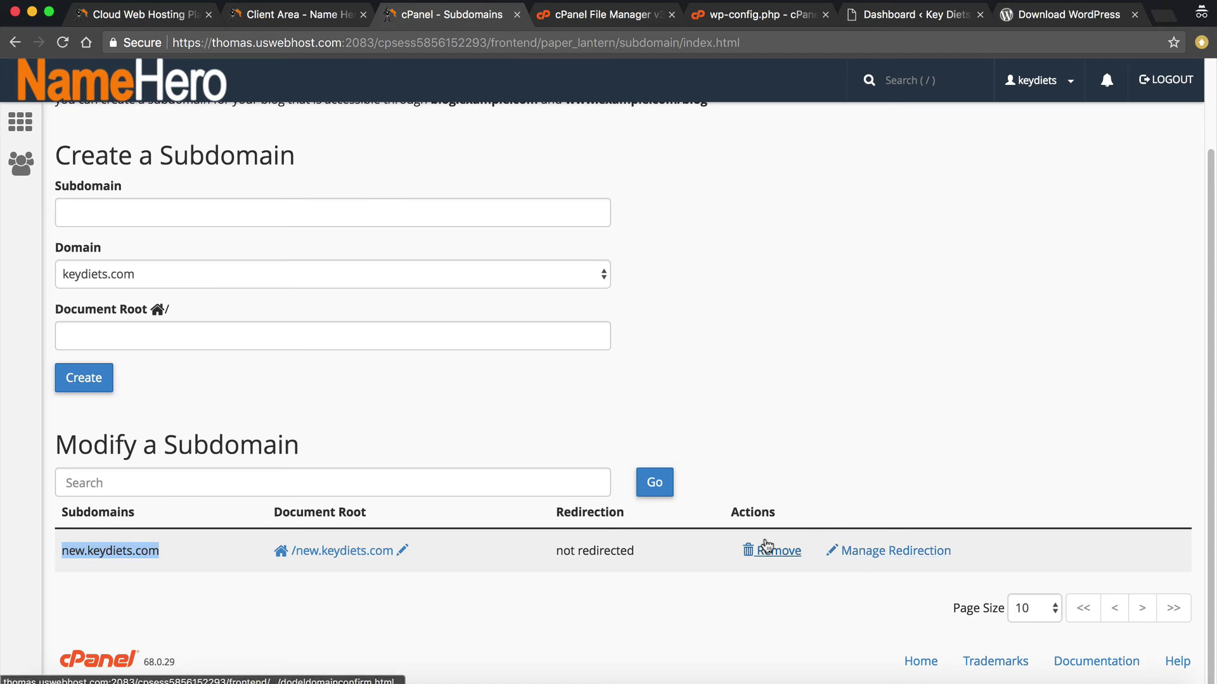
left_click(765, 549)
left_click(112, 217)
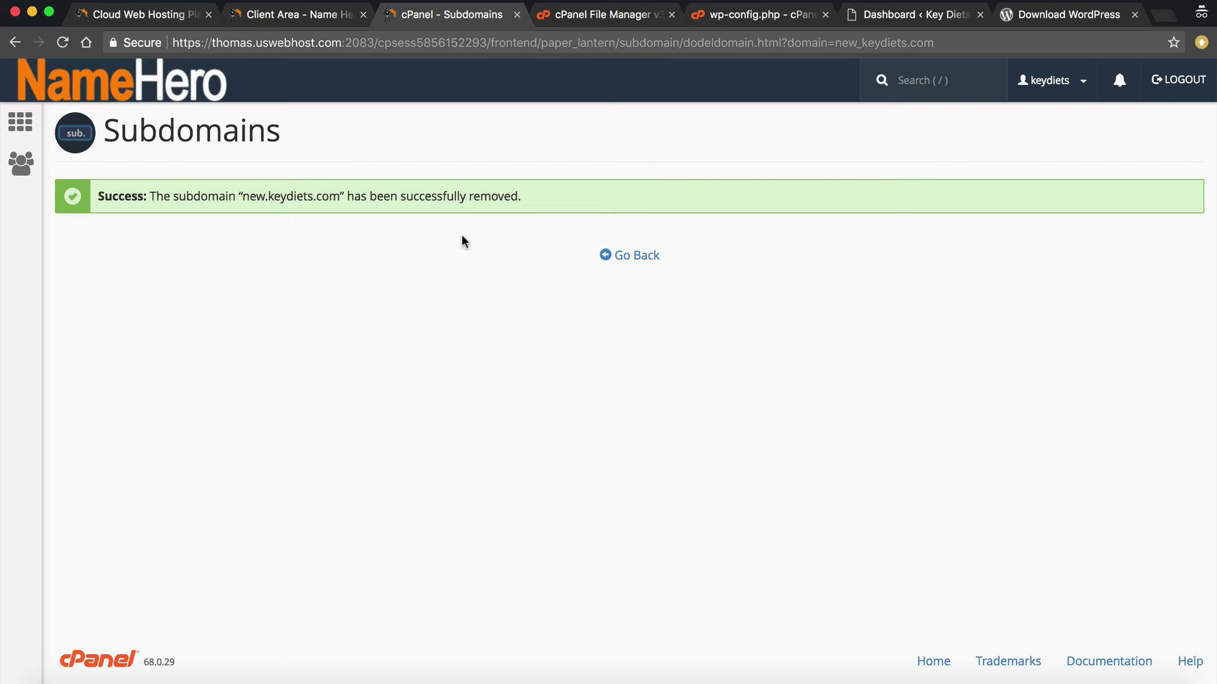
left_click(114, 86)
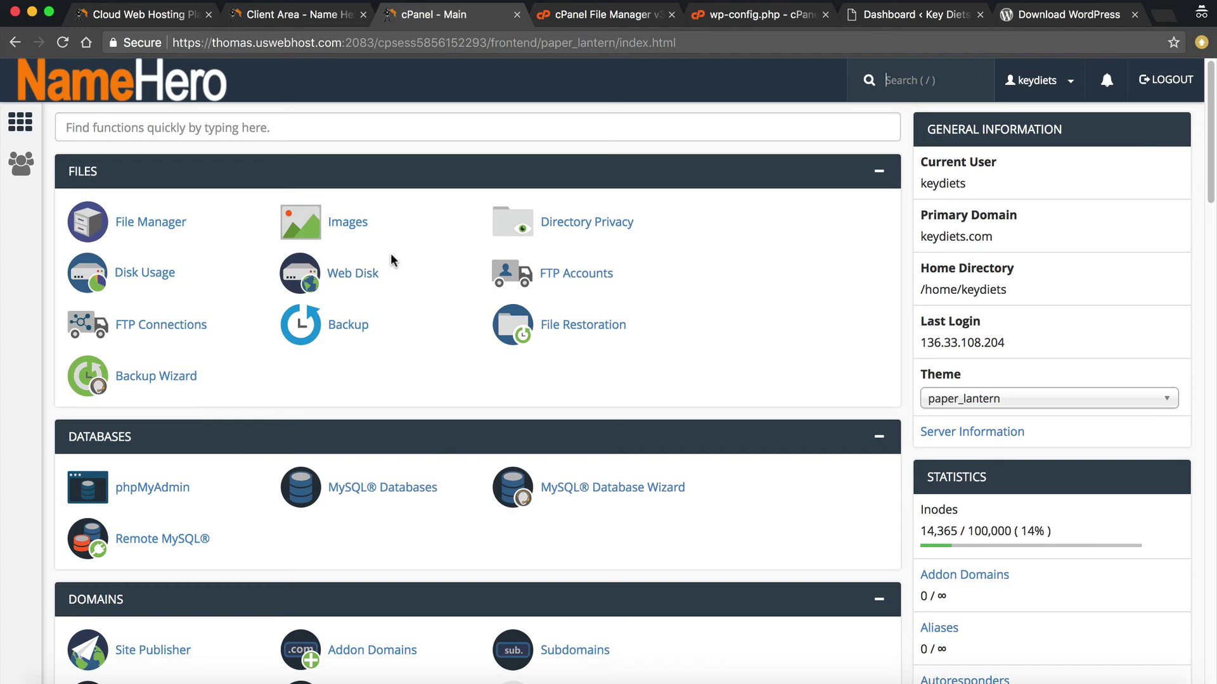
Go up to /home/keydiets in File Manager and select the .cl.selector, .cagefs, etc and logs folders
scroll(311, 317, "down", 3)
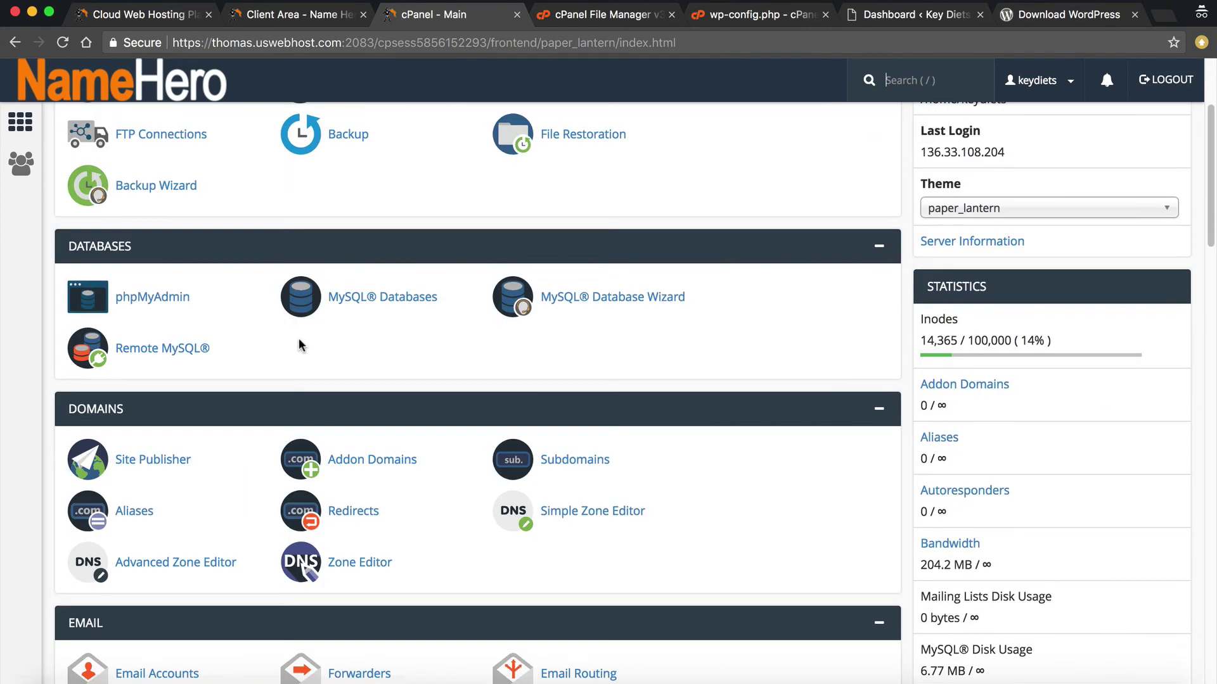
left_click(621, 19)
left_click(398, 153)
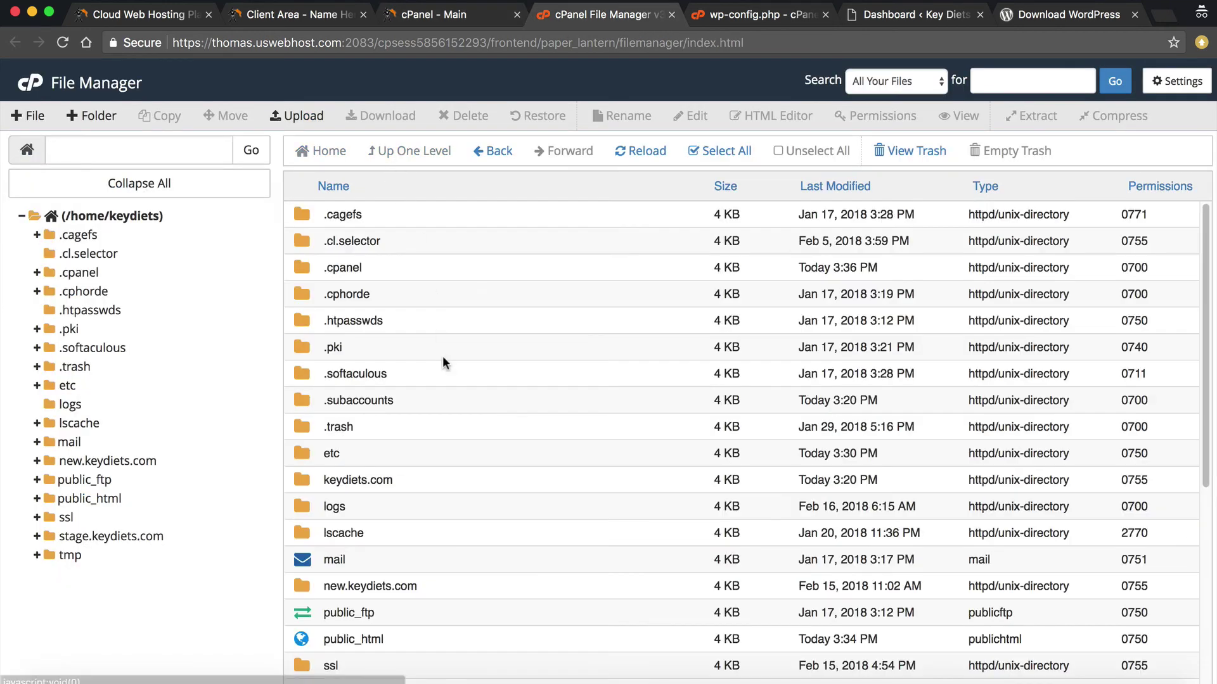
left_click_drag(367, 289, 353, 240)
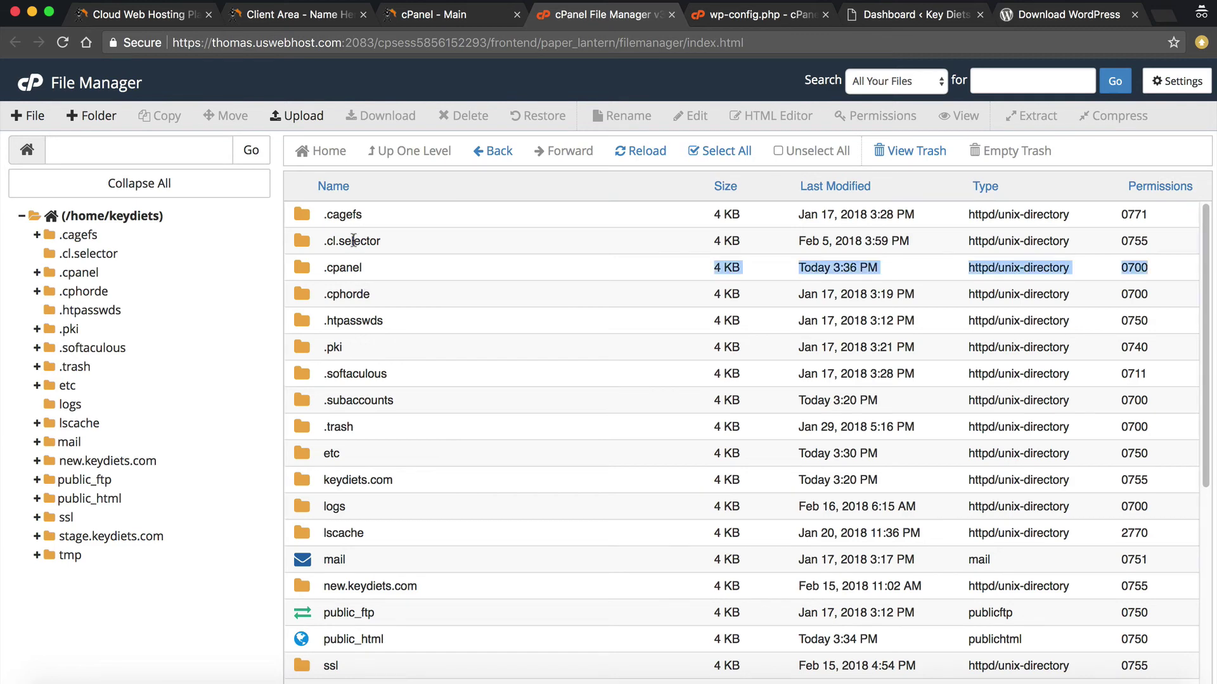
left_click(353, 241)
left_click(353, 215)
left_click(329, 462)
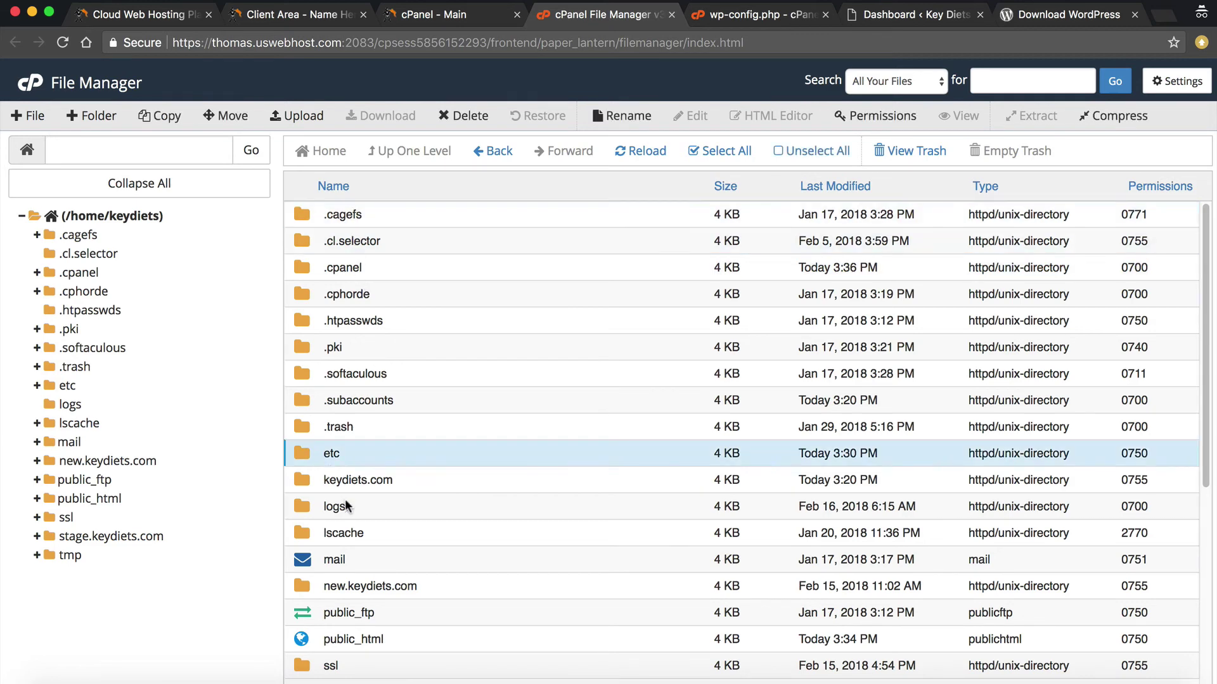
left_click(347, 509)
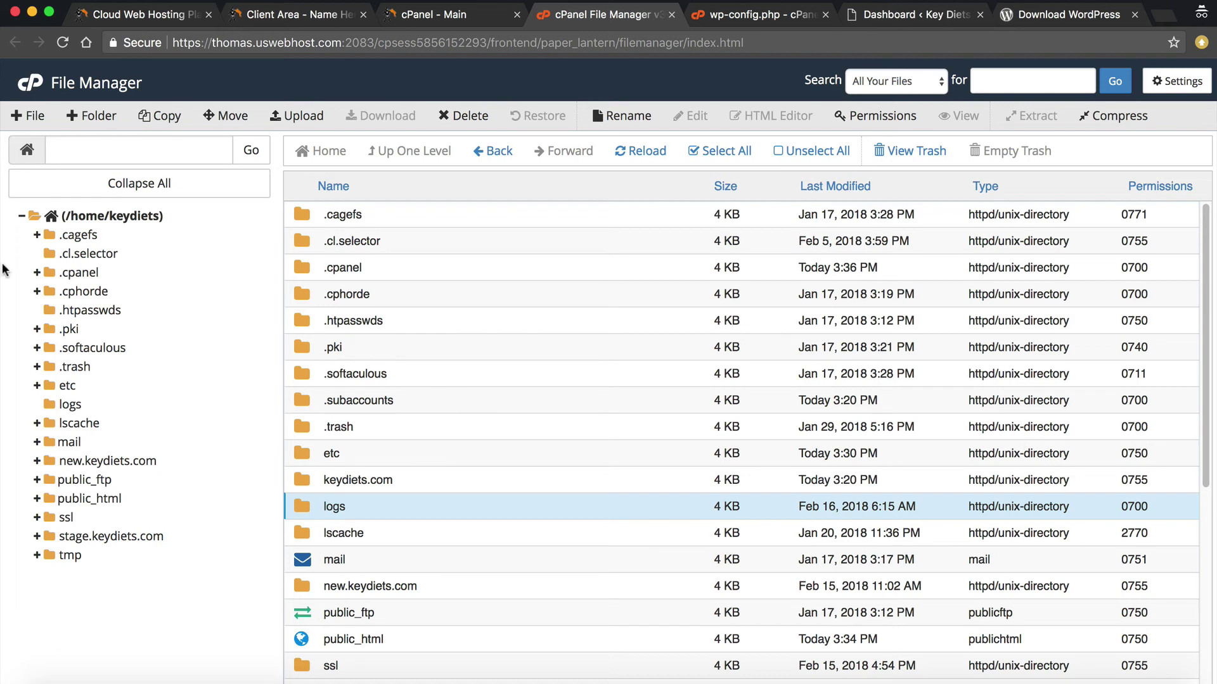
Reselect the .cagefs, .cl.selector and .cpanel folders, then view NameHero's cloud hosting plan prices
left_click(359, 218)
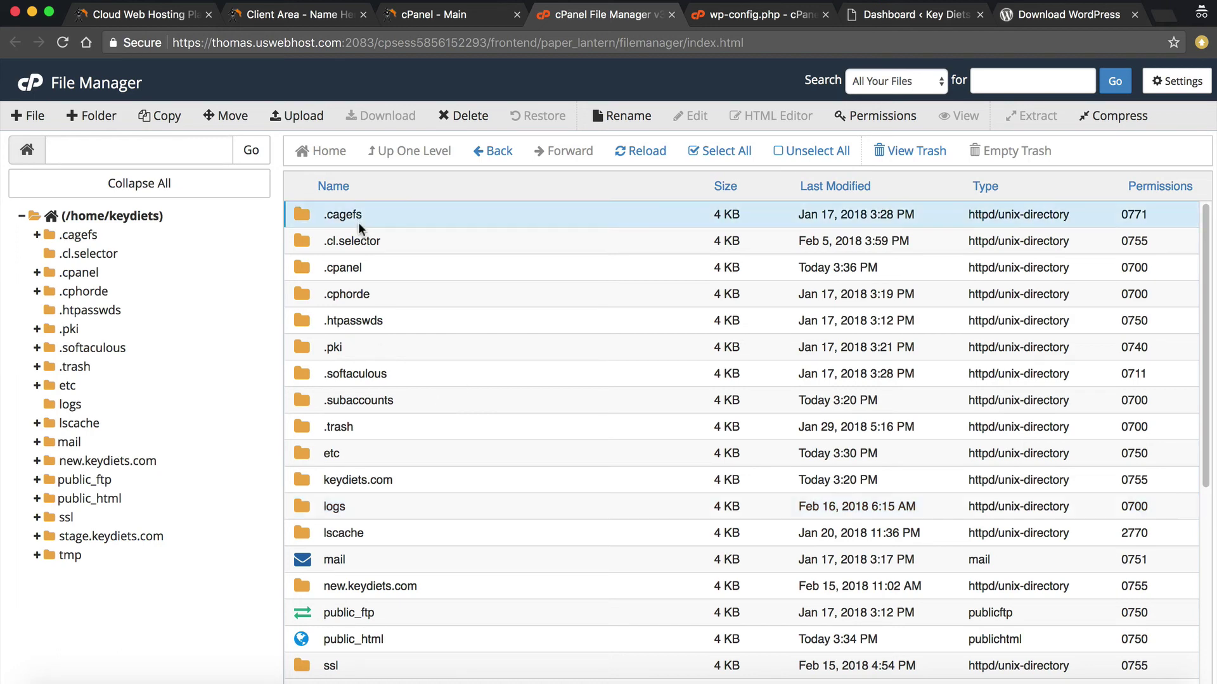
left_click(336, 248)
left_click(339, 270)
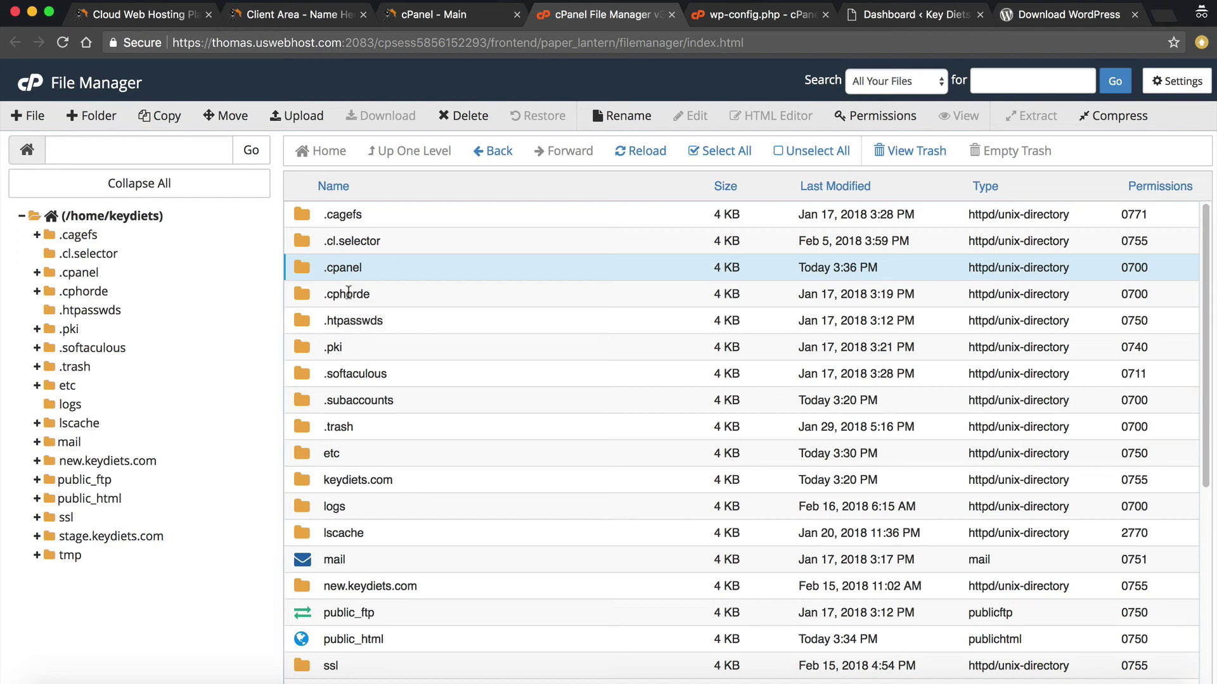
left_click(146, 14)
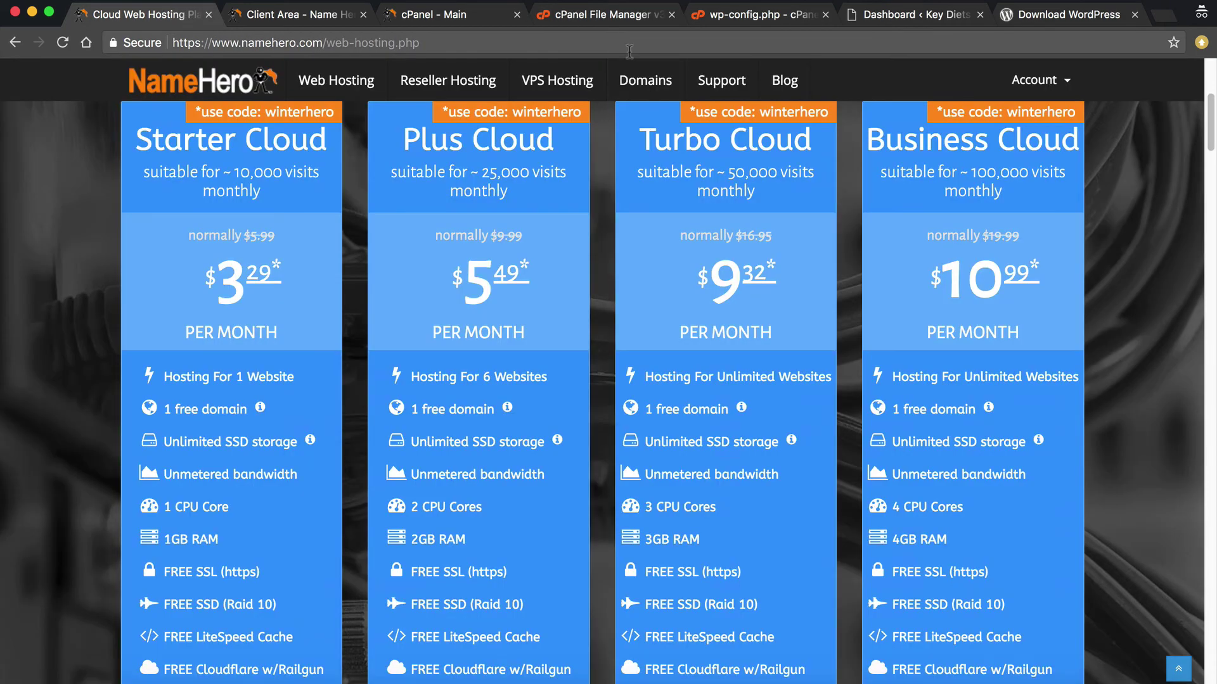
Go back from the pricing page to the /home/keydiets listing in File Manager
left_click(613, 9)
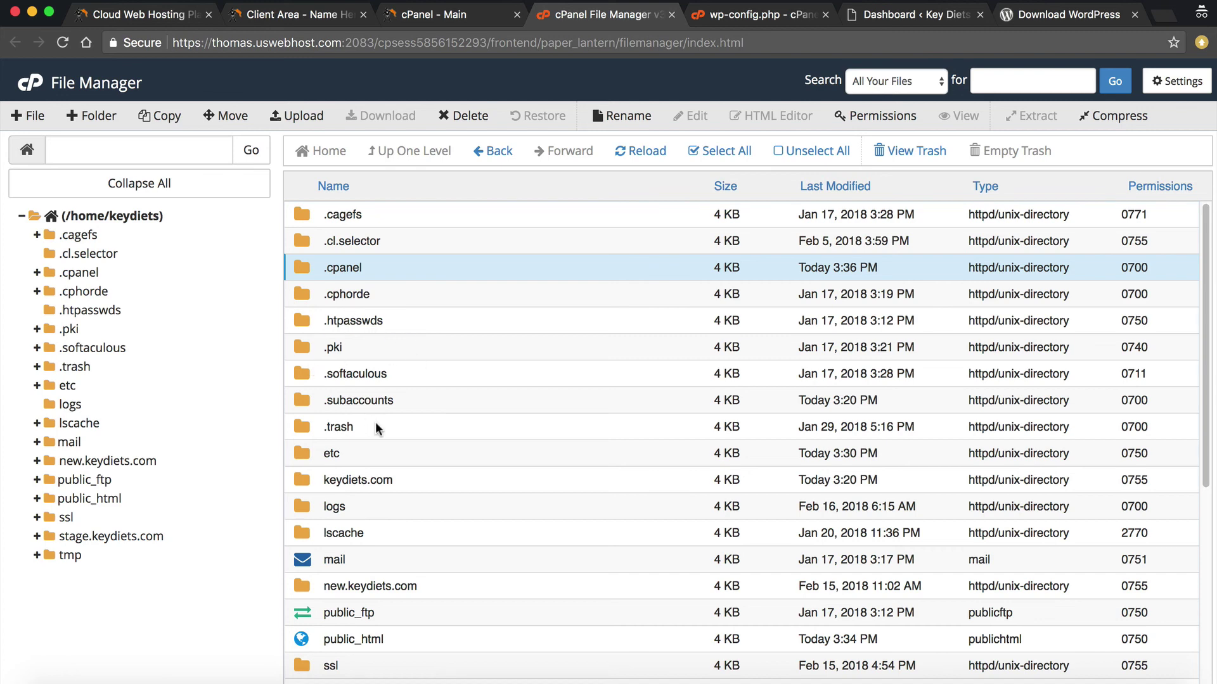
Select backup-2.21.2018_16-21-34_keydiets.tar.gz and delete it permanently, skipping the trash
left_click(336, 403)
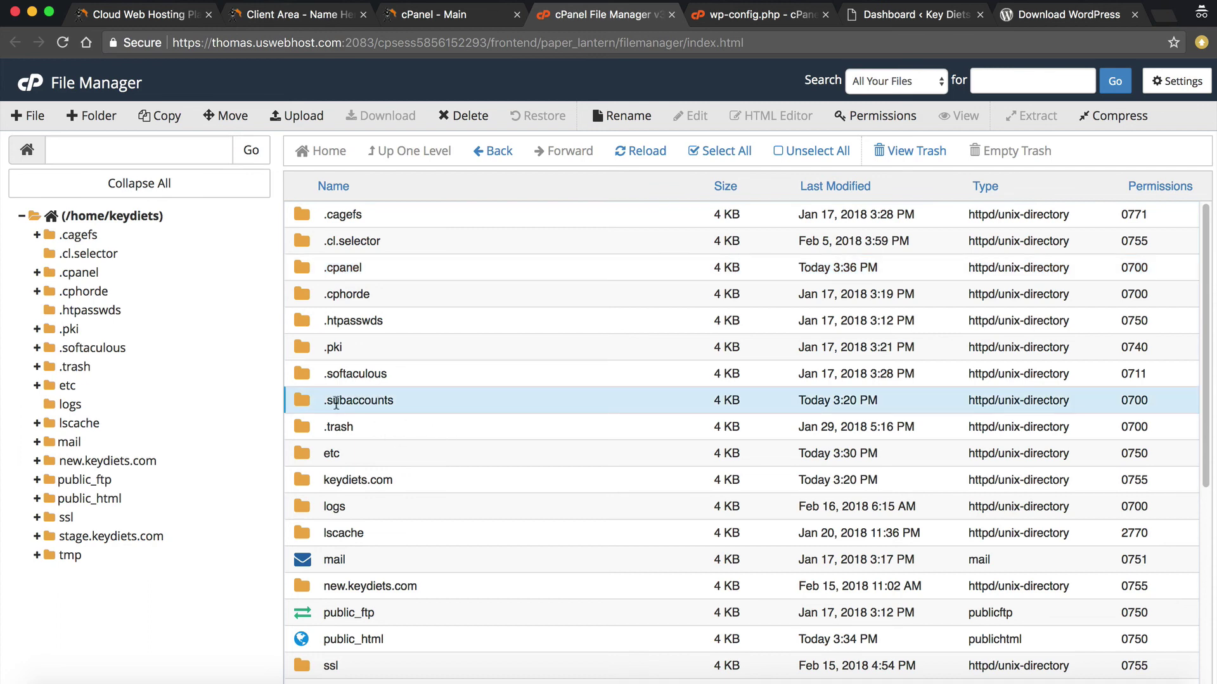
scroll(305, 396, "down", 10)
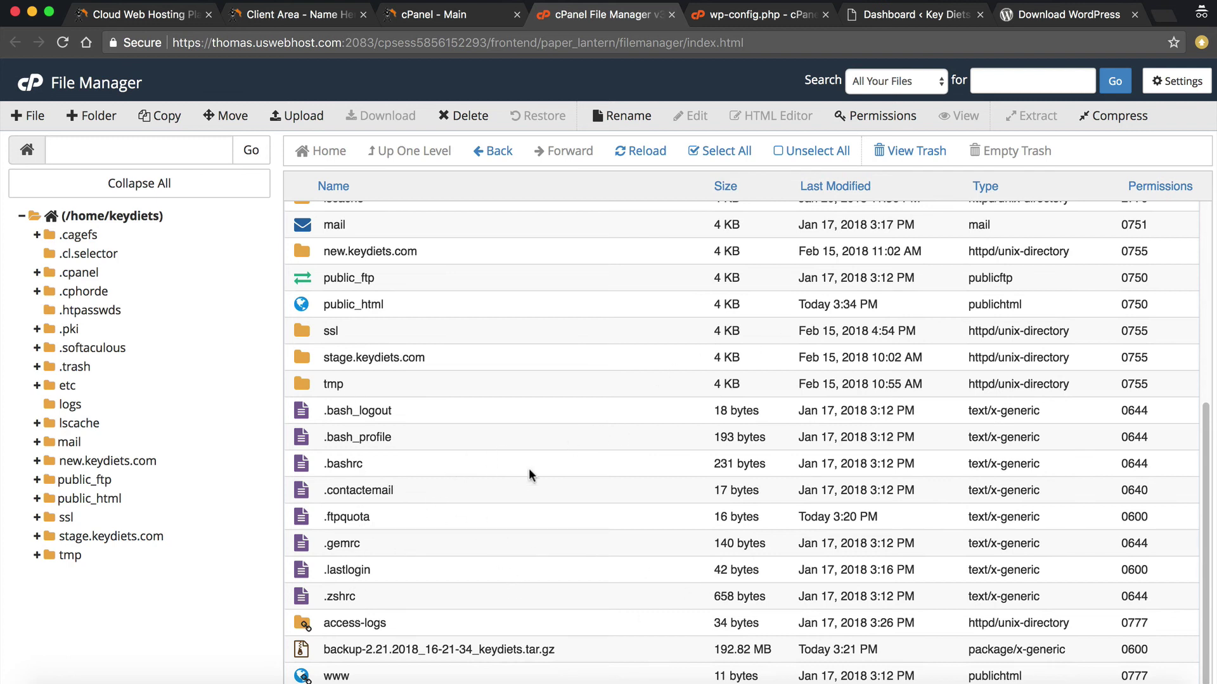
left_click(486, 649)
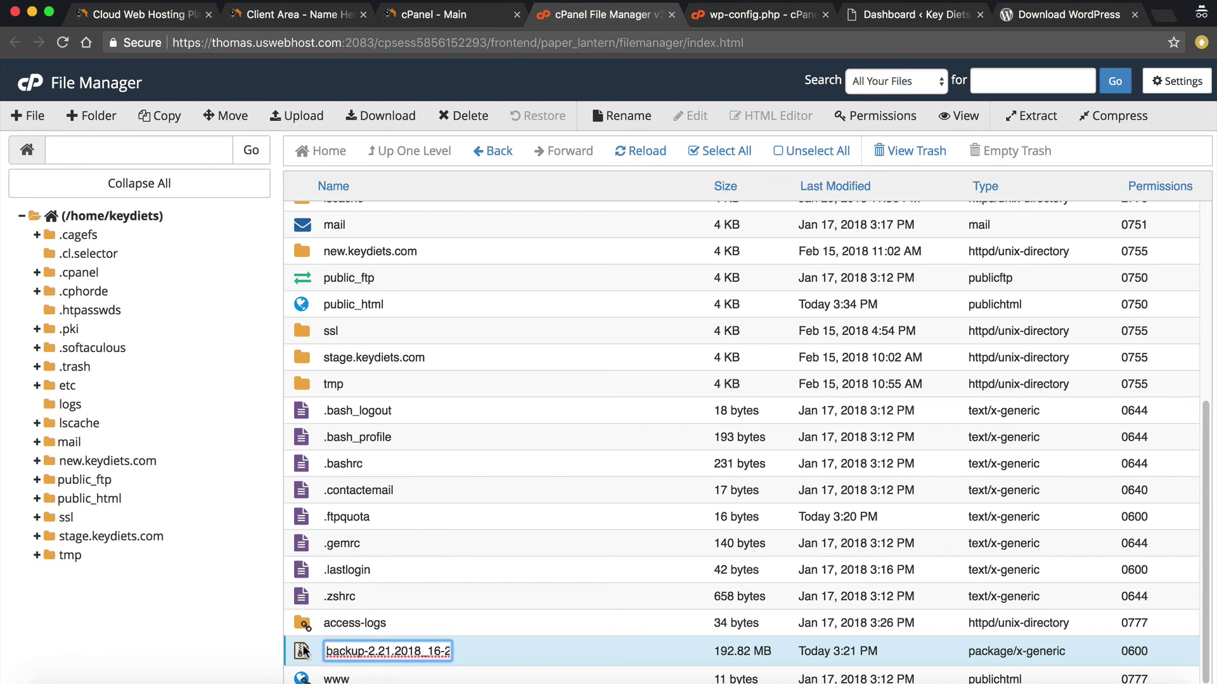
key("Return")
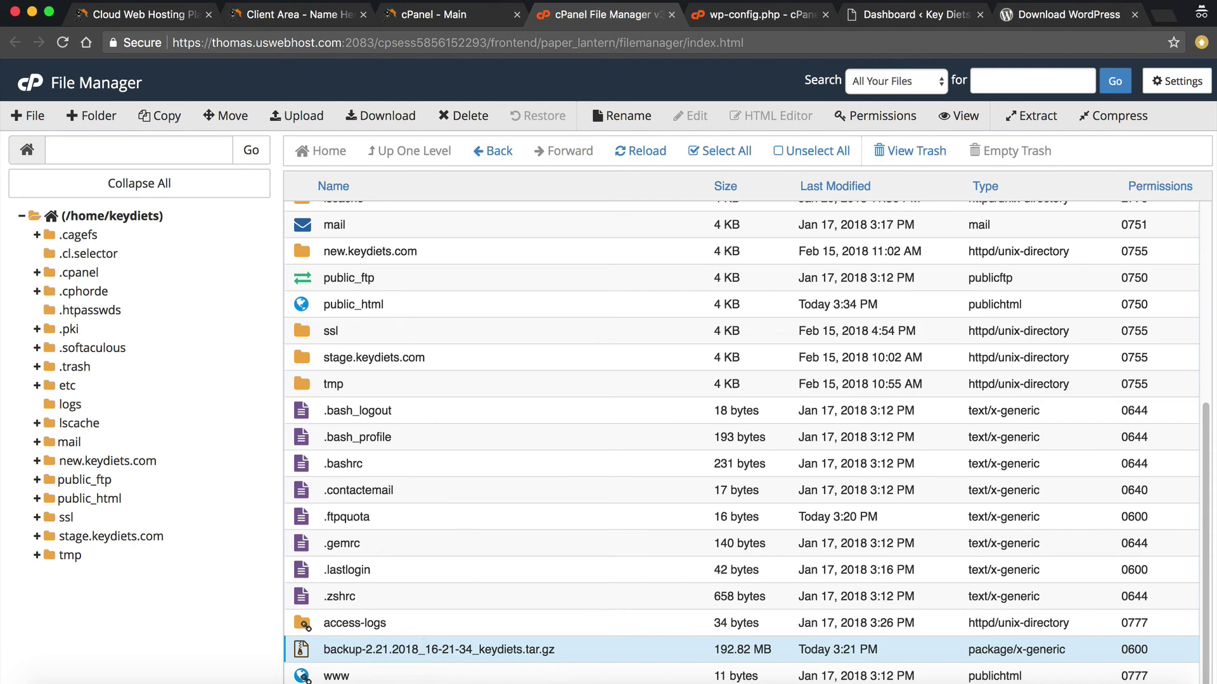
left_click(874, 14)
left_click(574, 22)
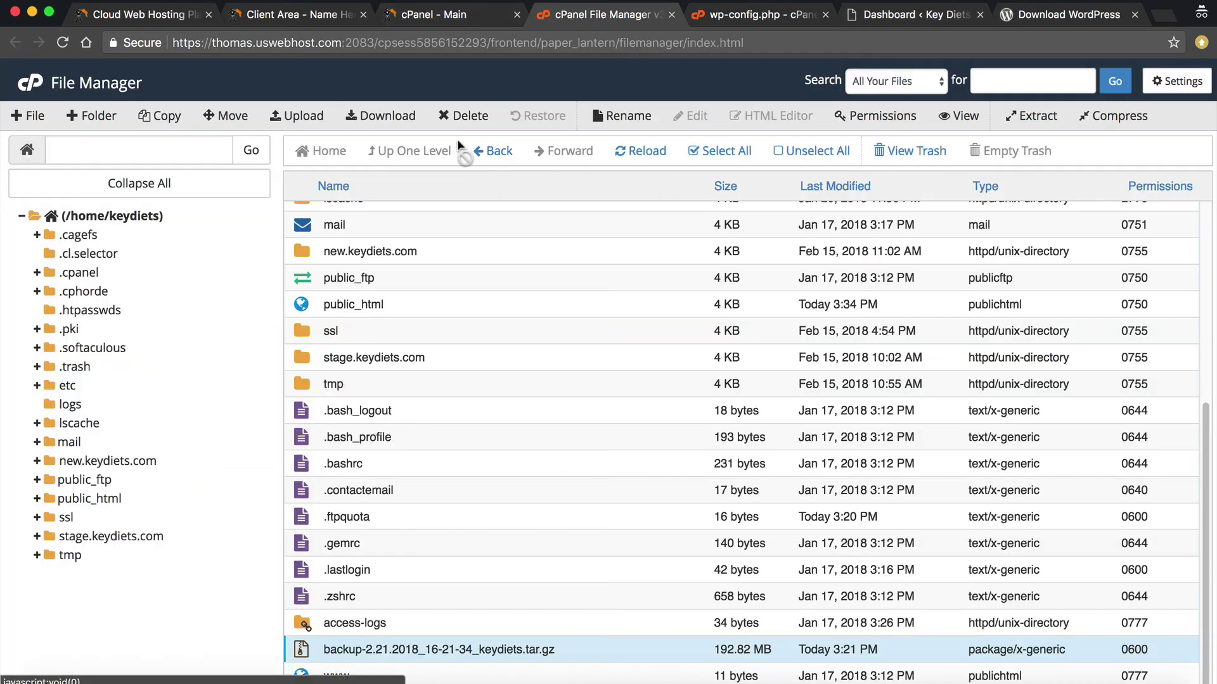
left_click(465, 116)
left_click(504, 378)
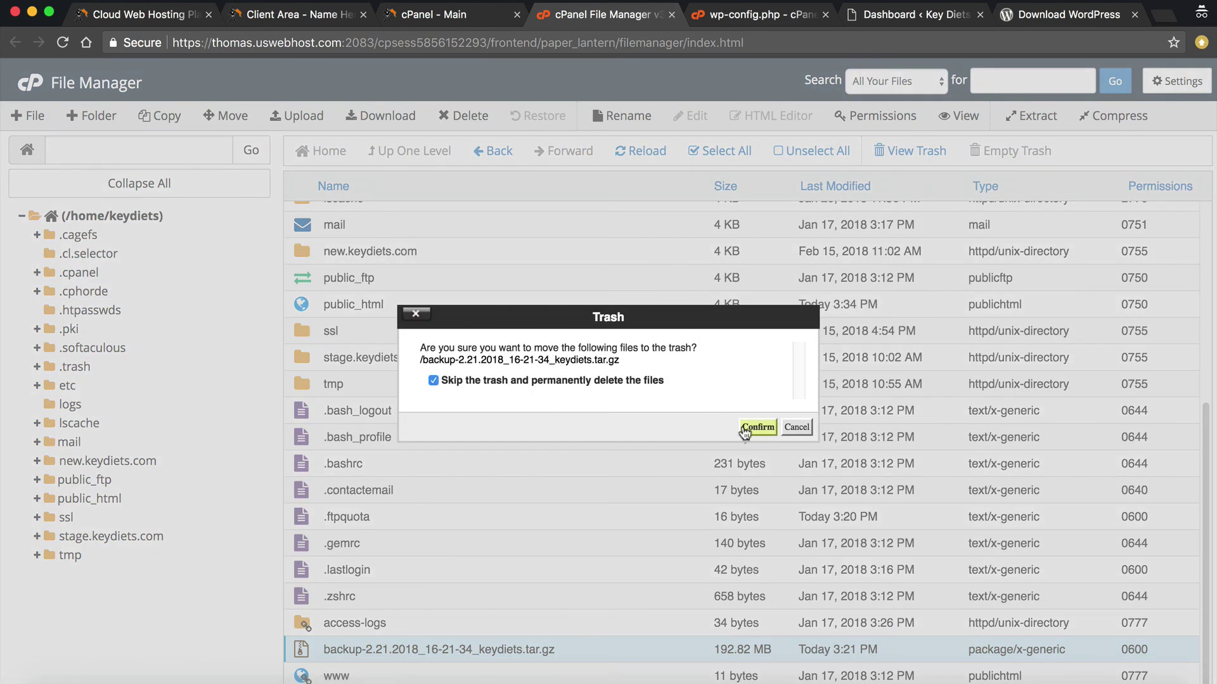
left_click(758, 427)
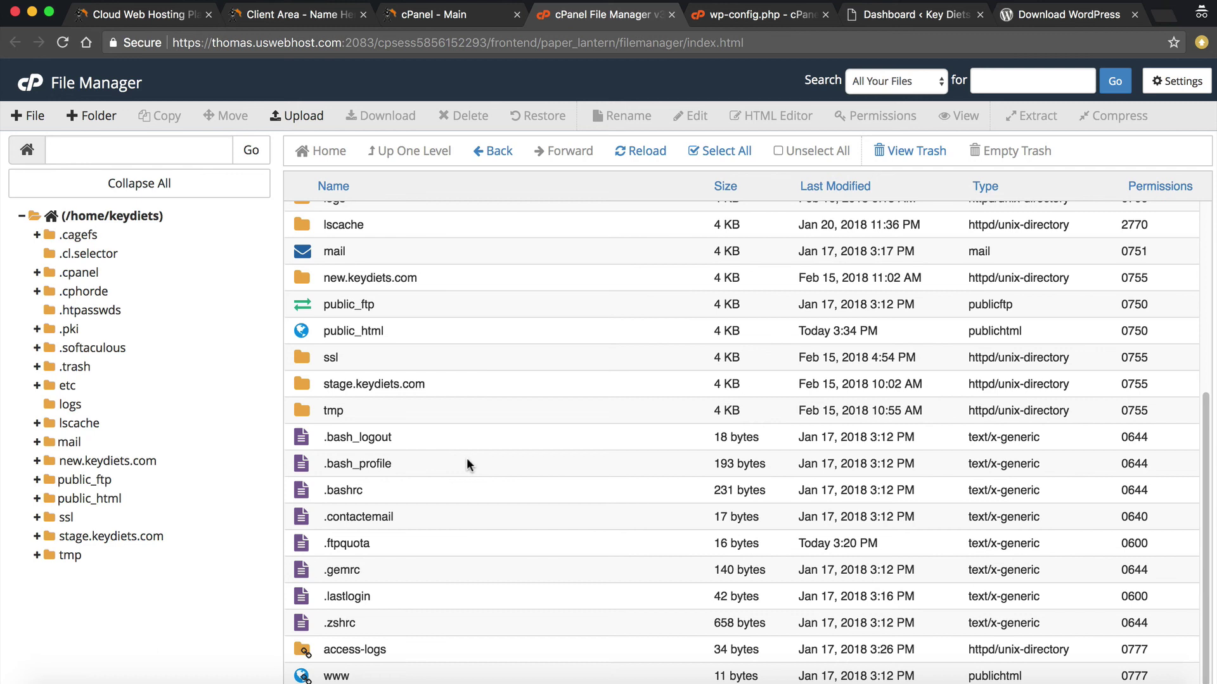
Open the www folder to review its WordPress files, then return to the cPanel main dashboard
double_click(303, 675)
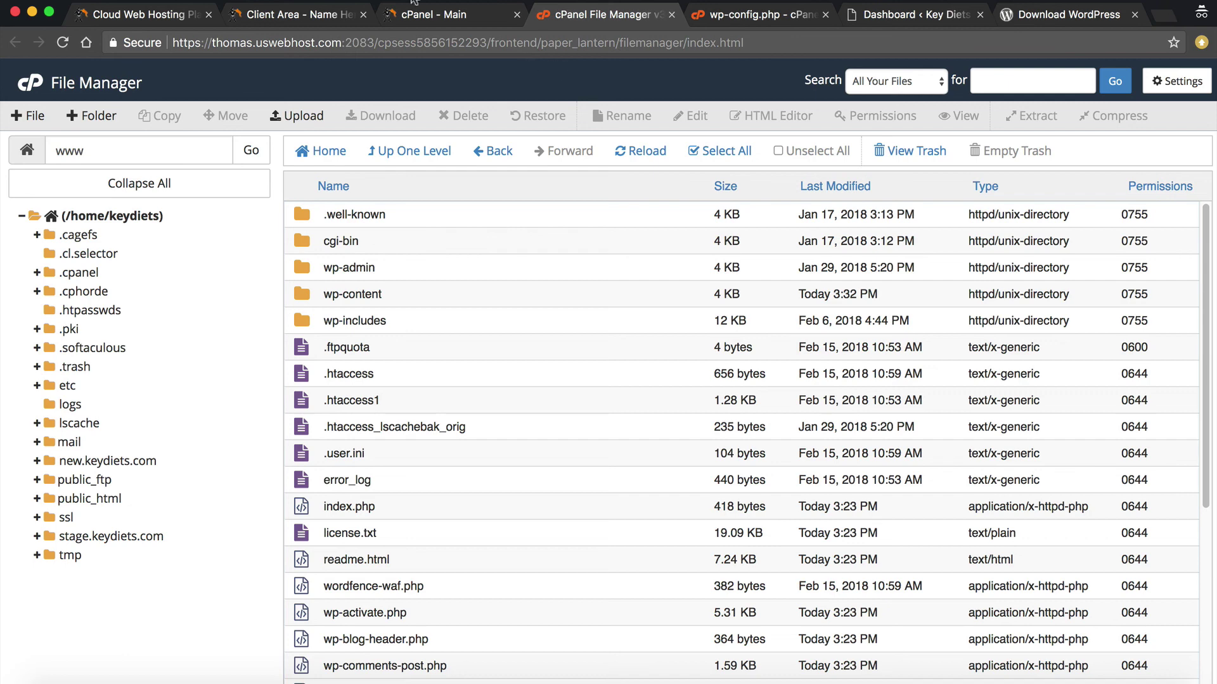
left_click(419, 14)
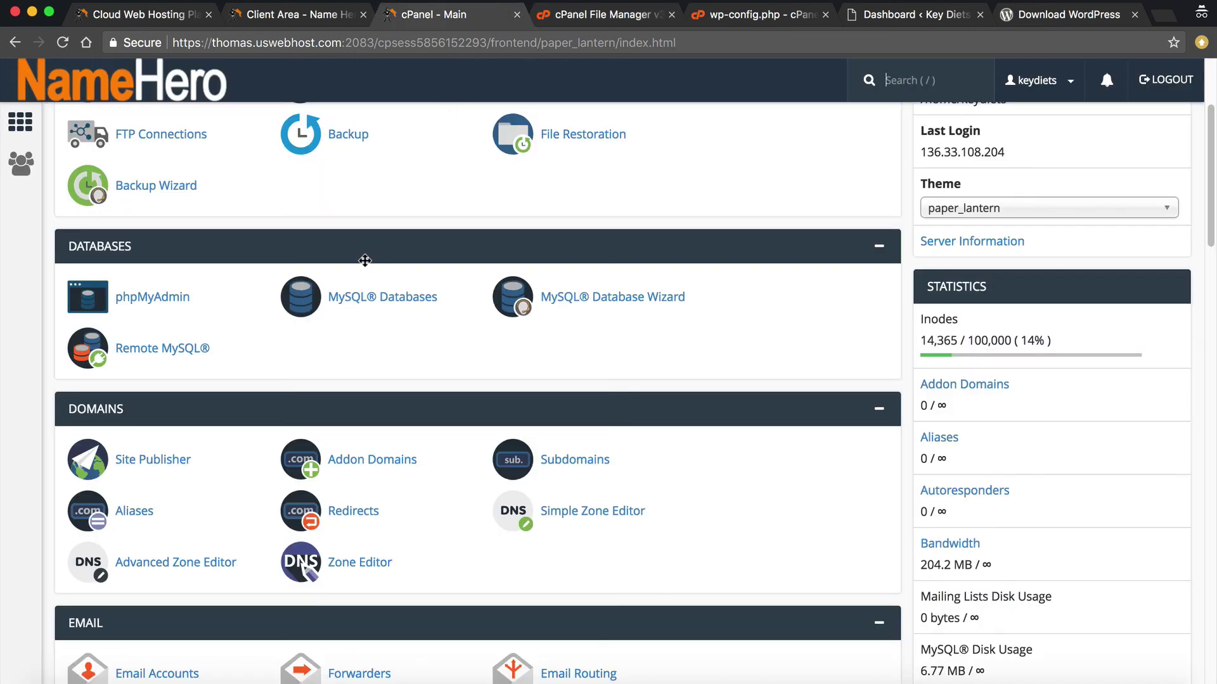
scroll(365, 261, "up", 3)
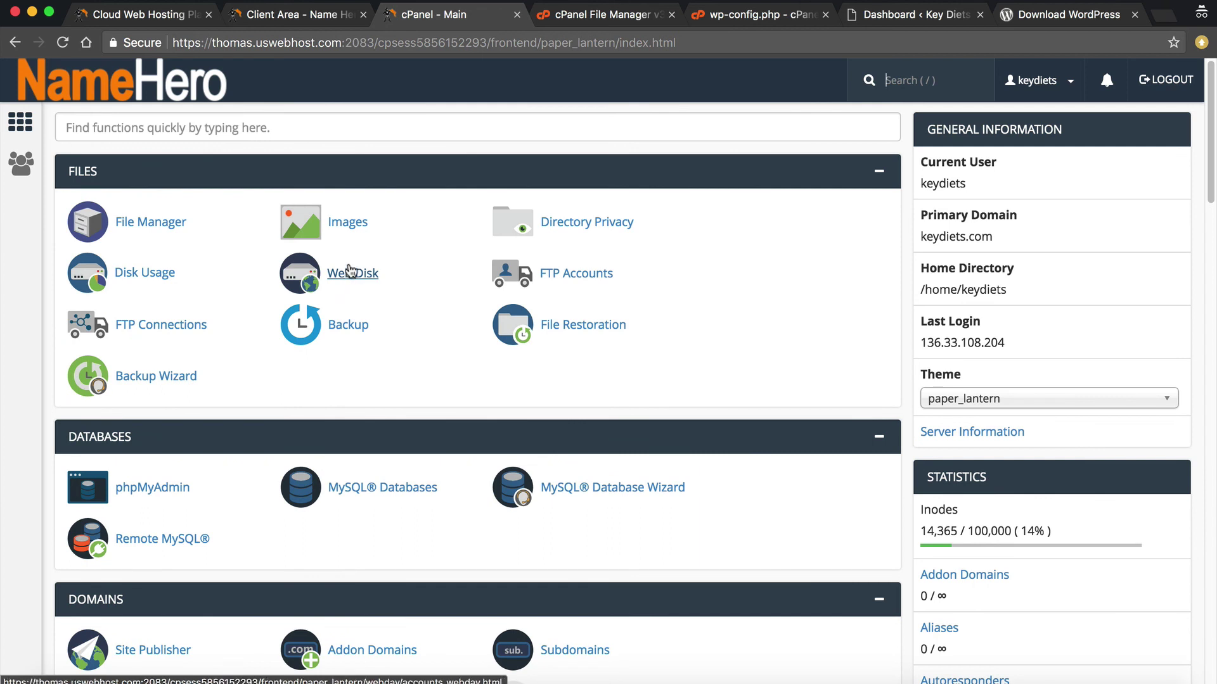